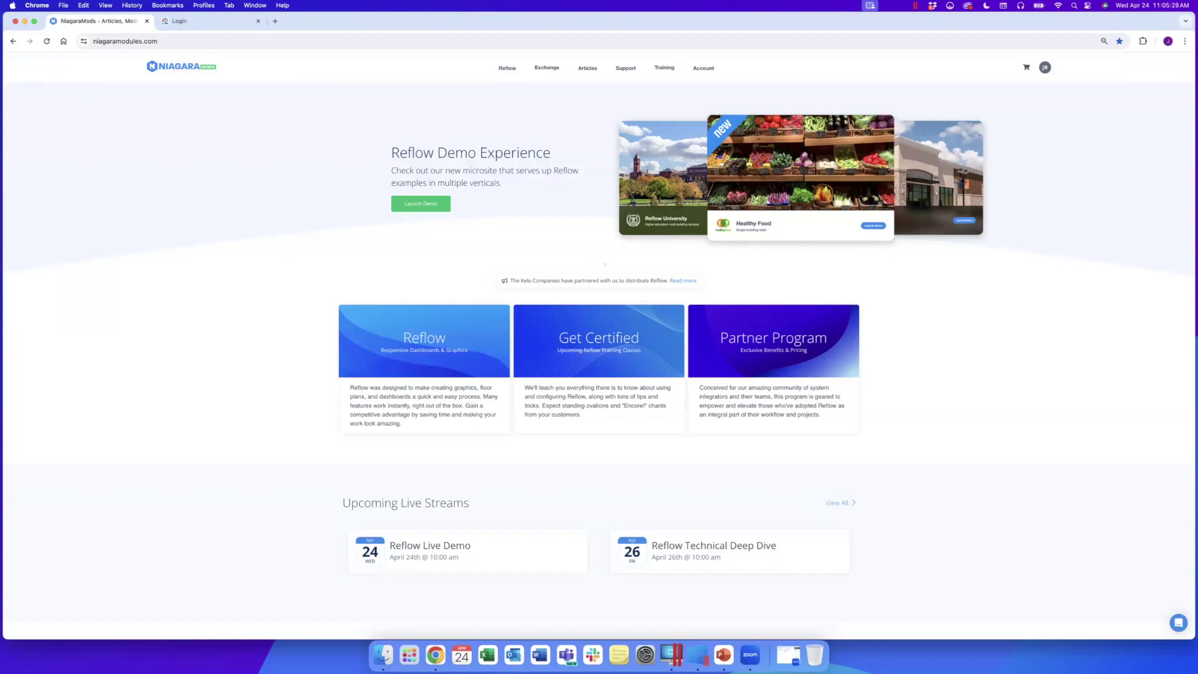
Open the live demos from the Reflow product page and log in to the Reflow demo station with the prefilled demo account.
click(410, 347)
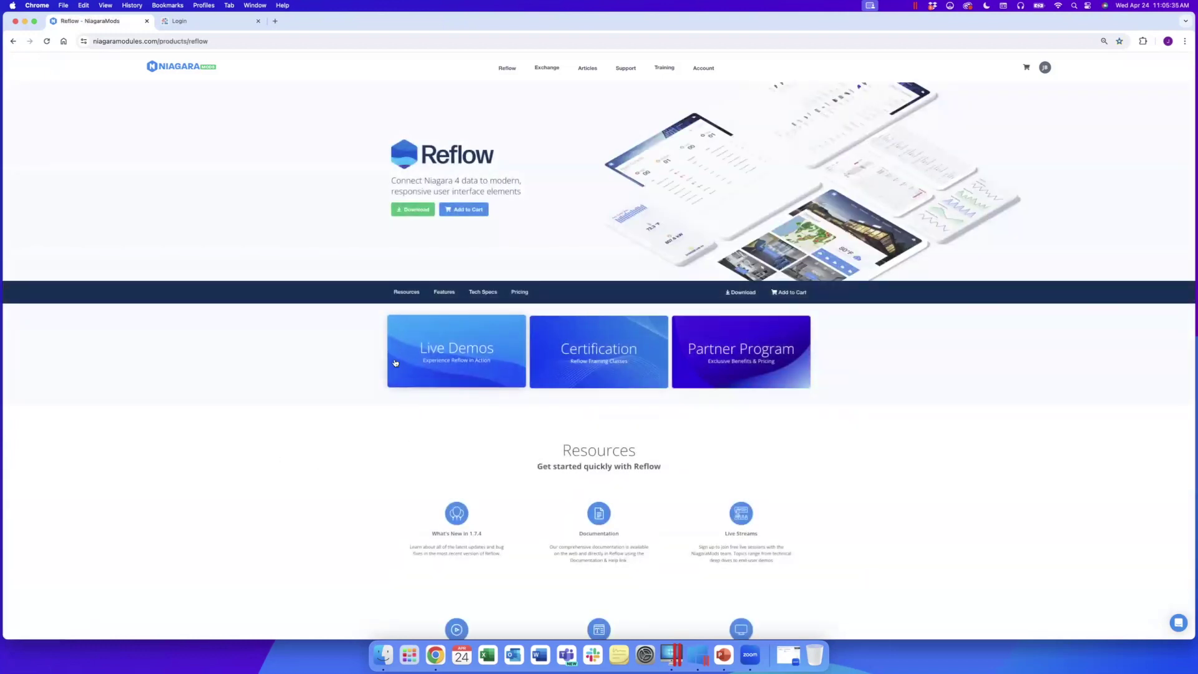
click(452, 354)
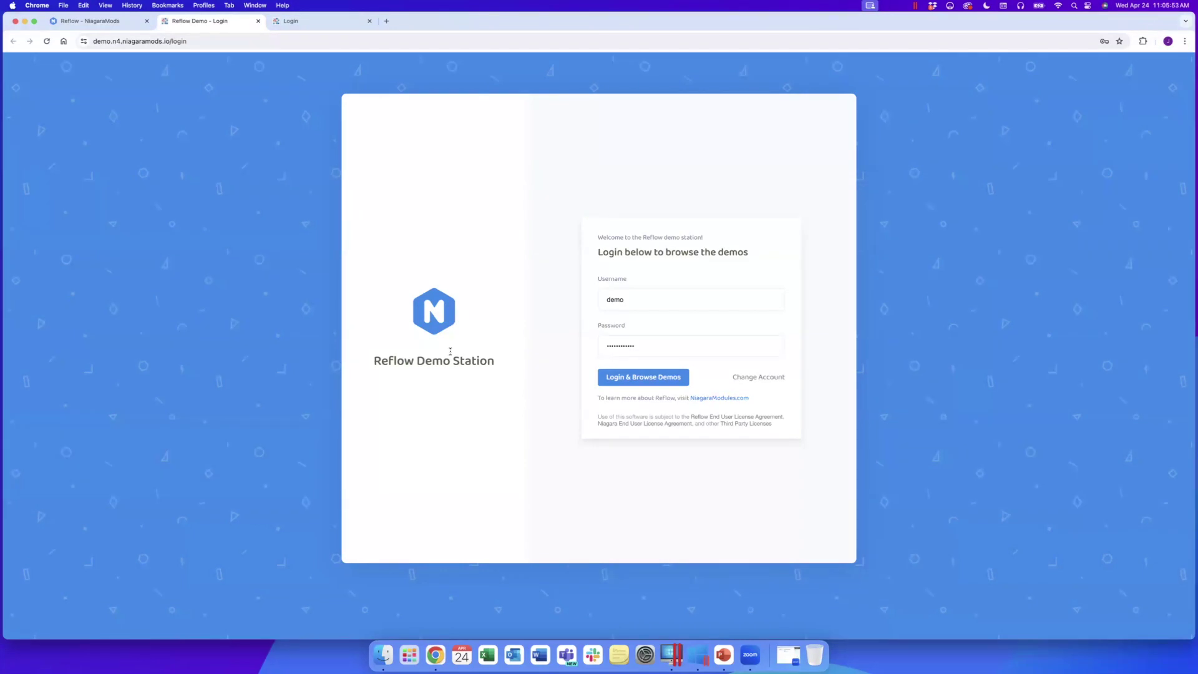
click(646, 297)
click(647, 346)
click(645, 382)
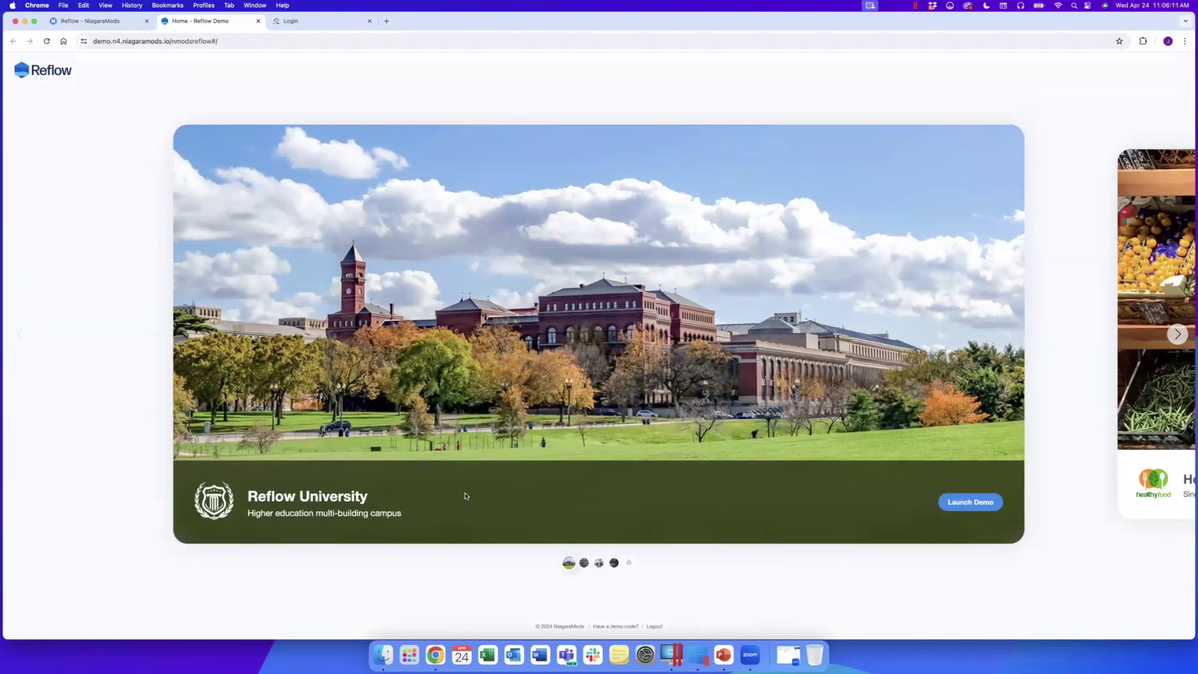
Launch the Reflow University demo and view its lists of buildings and KPIs.
click(970, 503)
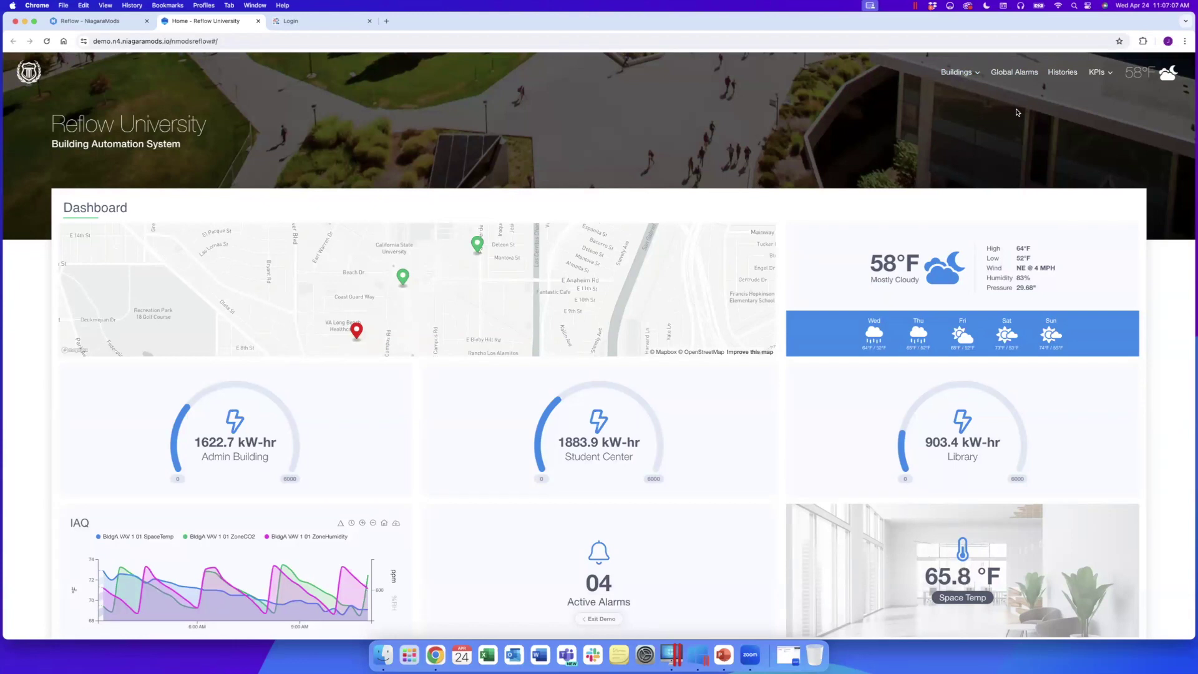
click(969, 73)
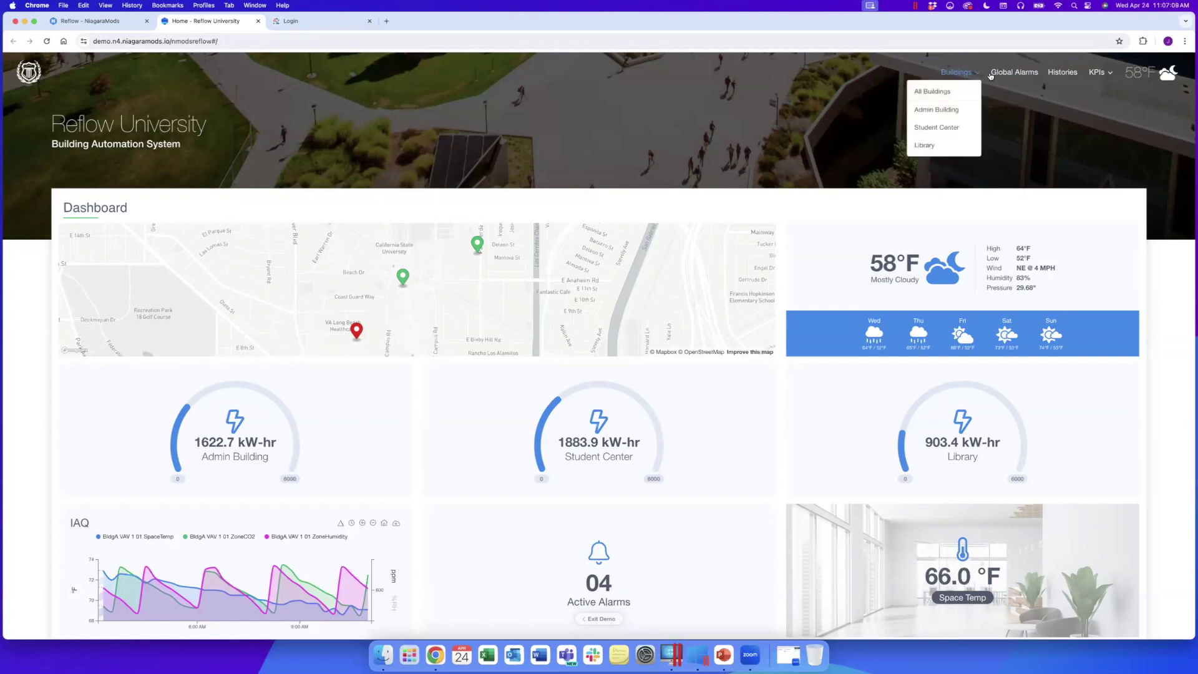
mouse_move(1105, 77)
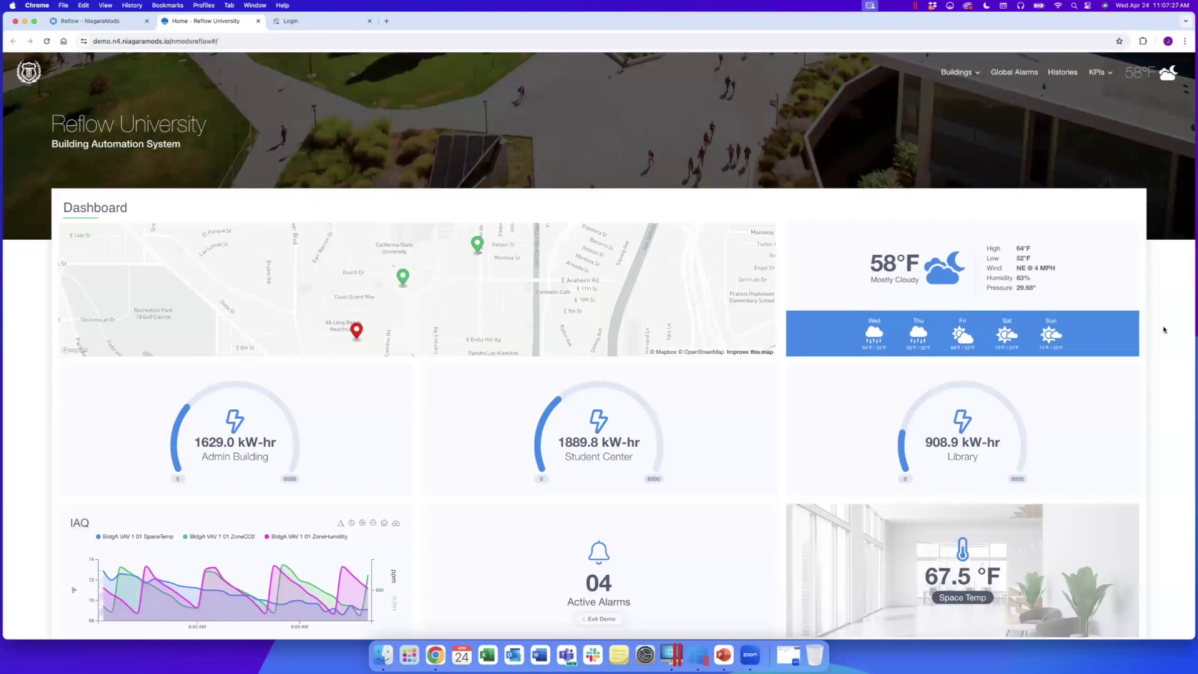
Examine the campus map on the dashboard and show the details of the Admin Building, Library and Student Center markers.
scroll(1169, 345, down, 2)
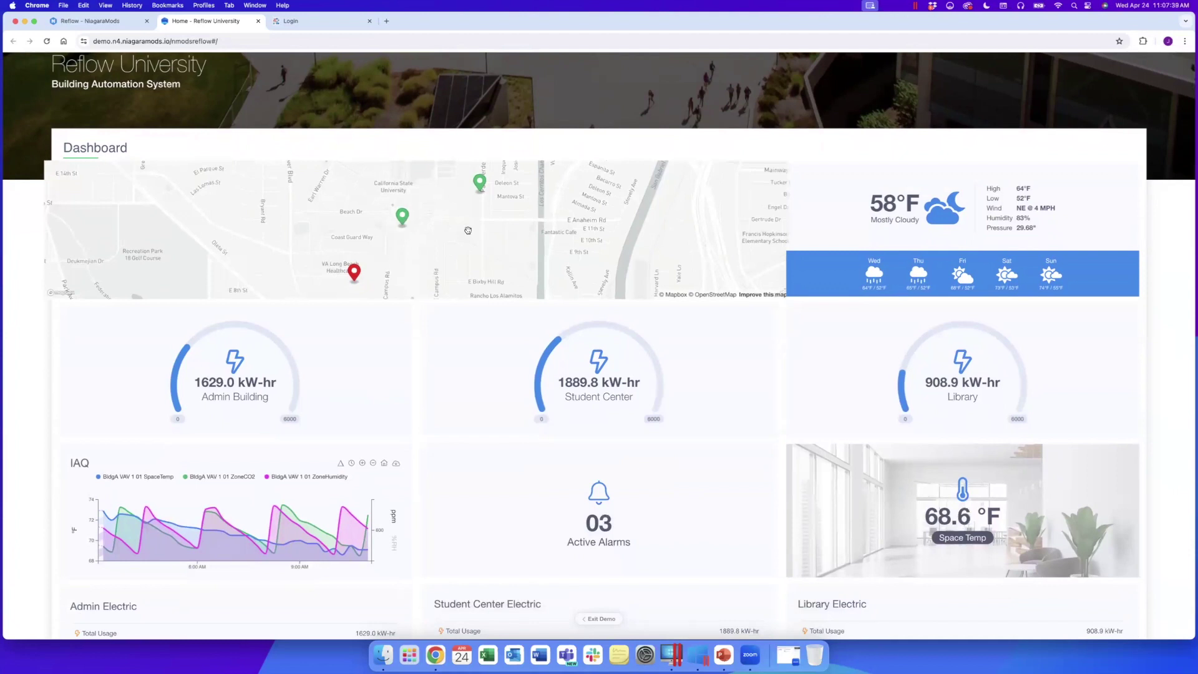
scroll(488, 251, down, 5)
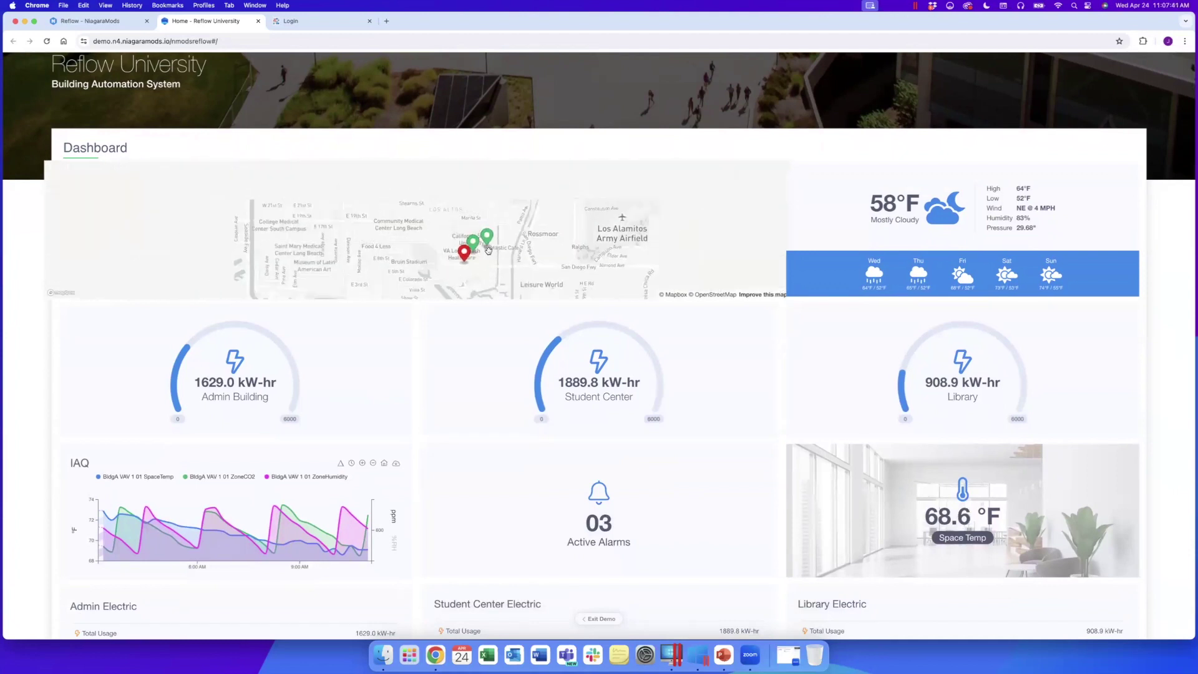
drag(730, 251, 574, 251)
drag(325, 249, 522, 236)
scroll(522, 236, up, 5)
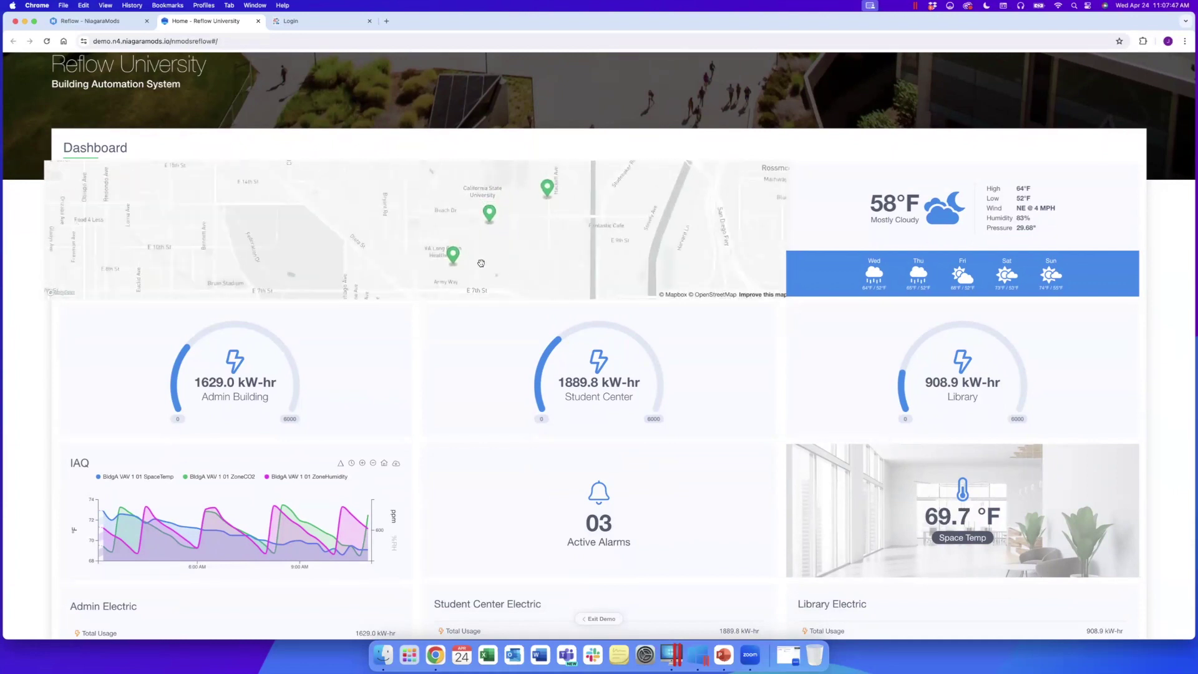
click(491, 215)
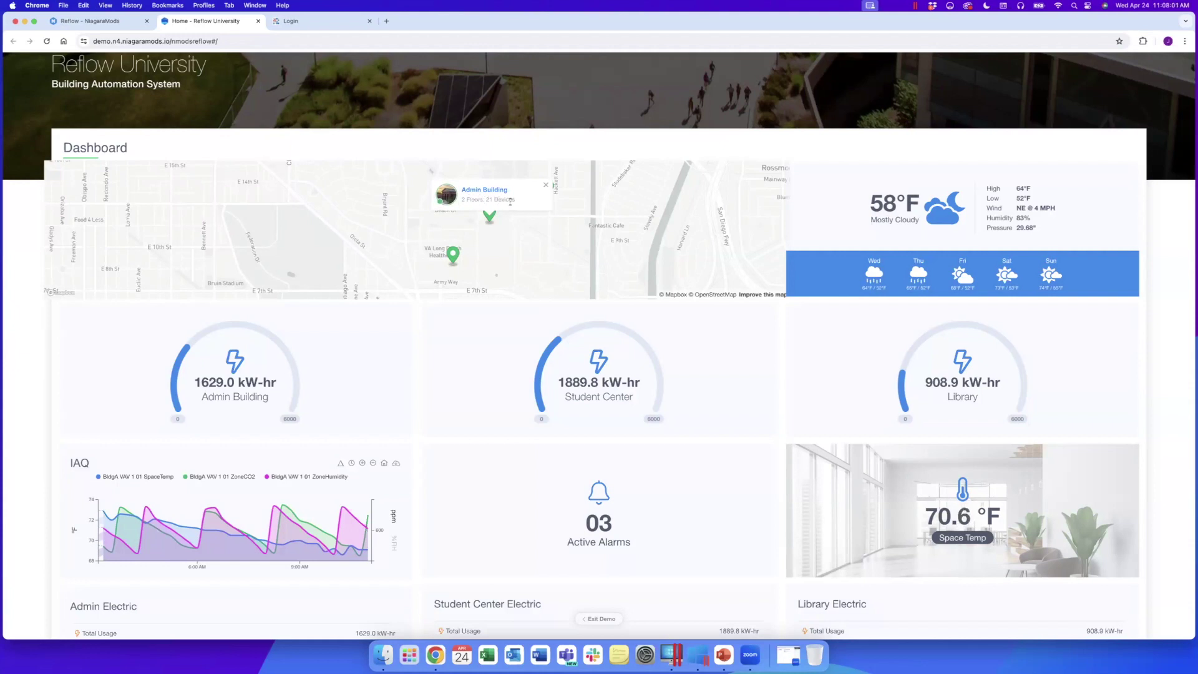
click(453, 259)
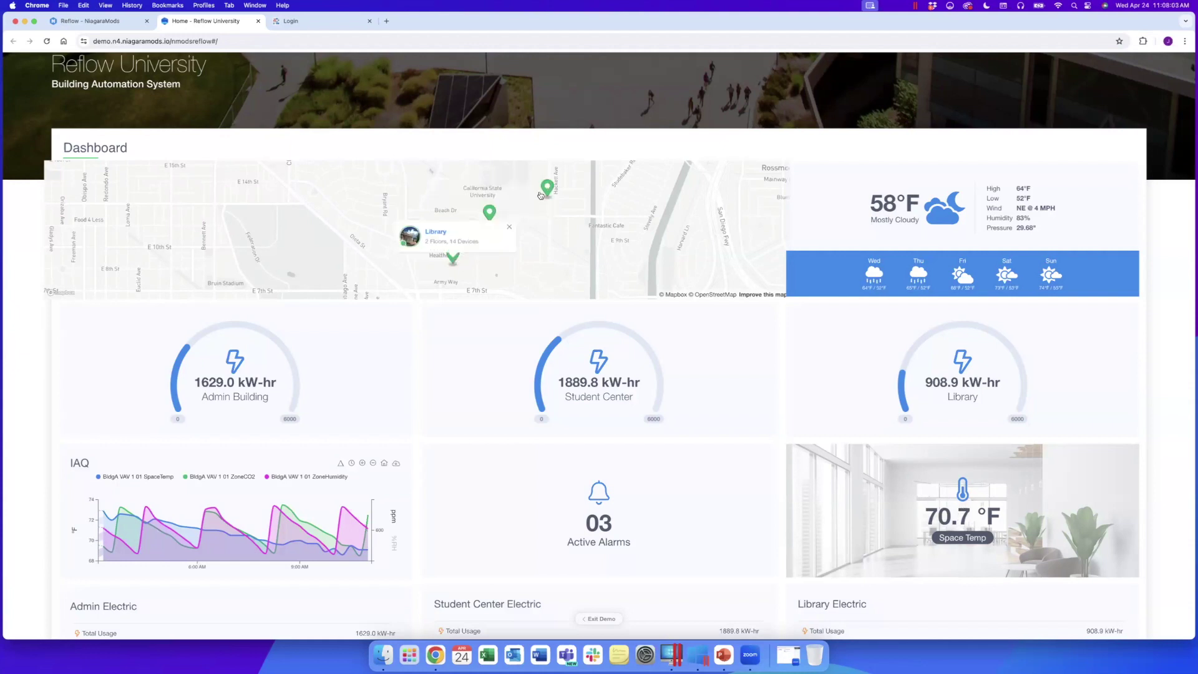
click(549, 188)
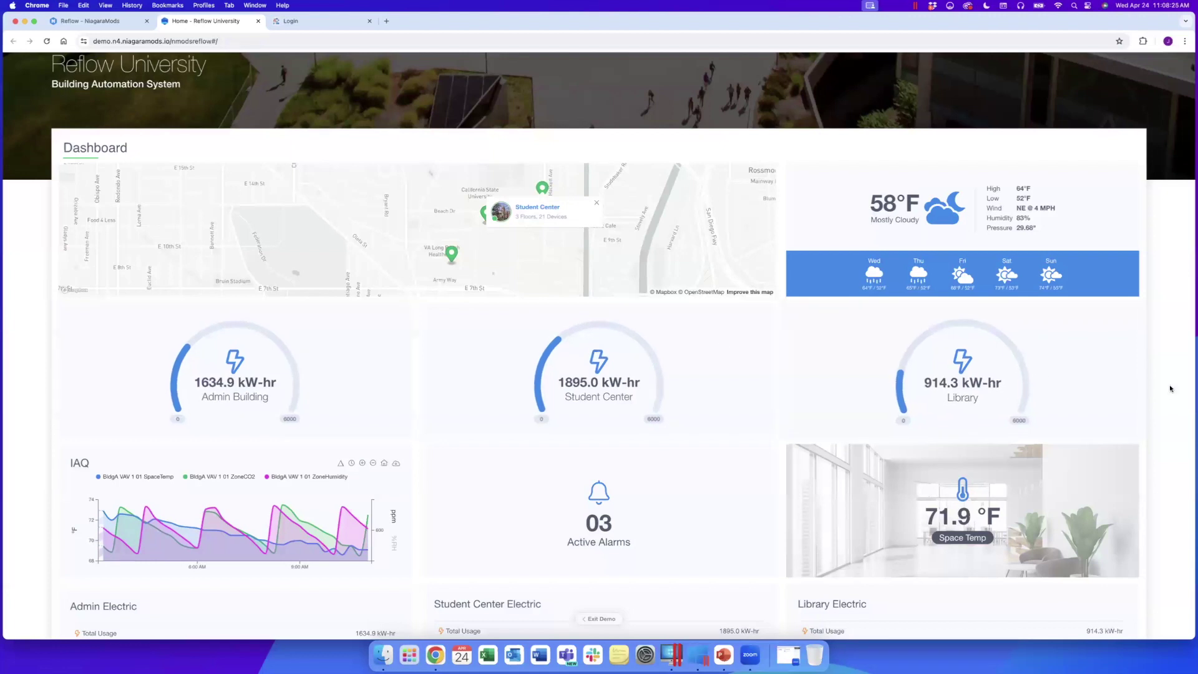
Review the dashboard down to Featured Equipment, and open the Admin Building from the overview of all buildings.
scroll(908, 390, down, 5)
mouse_move(149, 372)
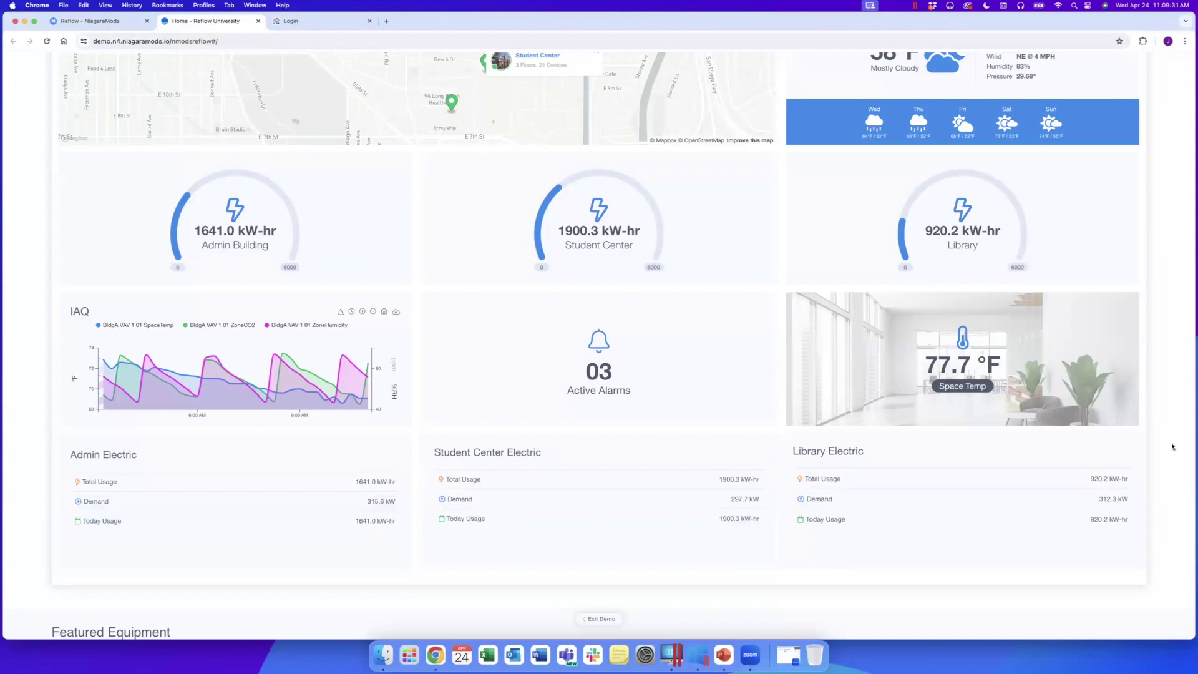
scroll(1164, 446, down, 5)
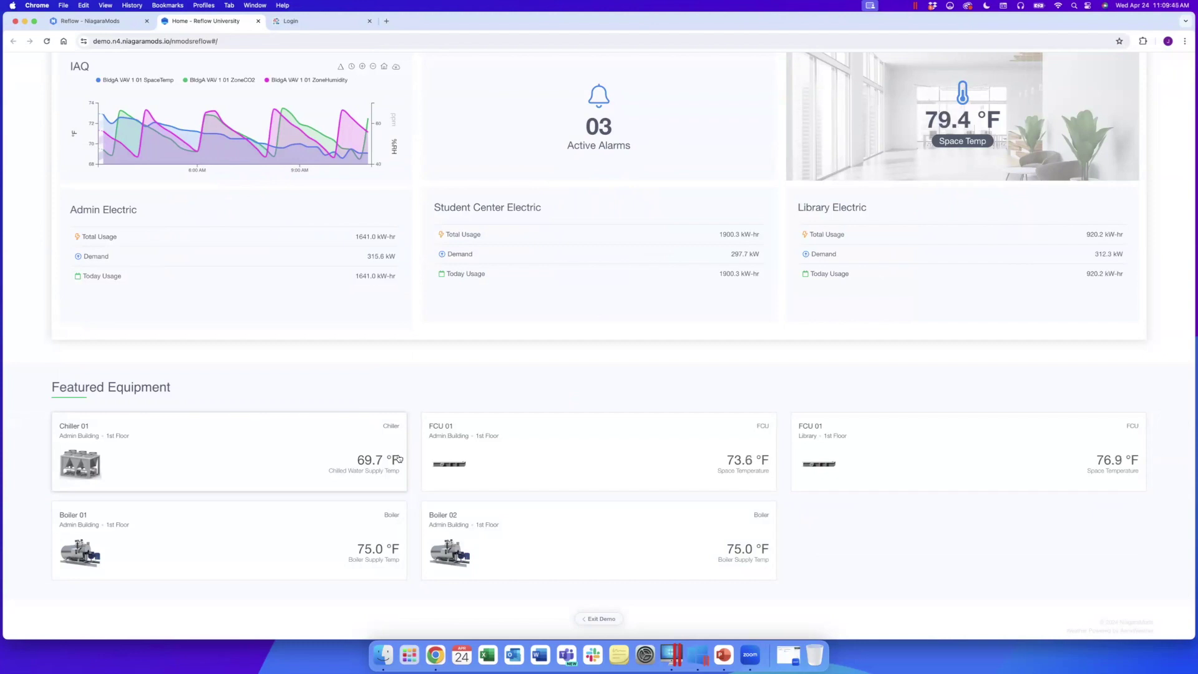
scroll(1163, 379, up, 7)
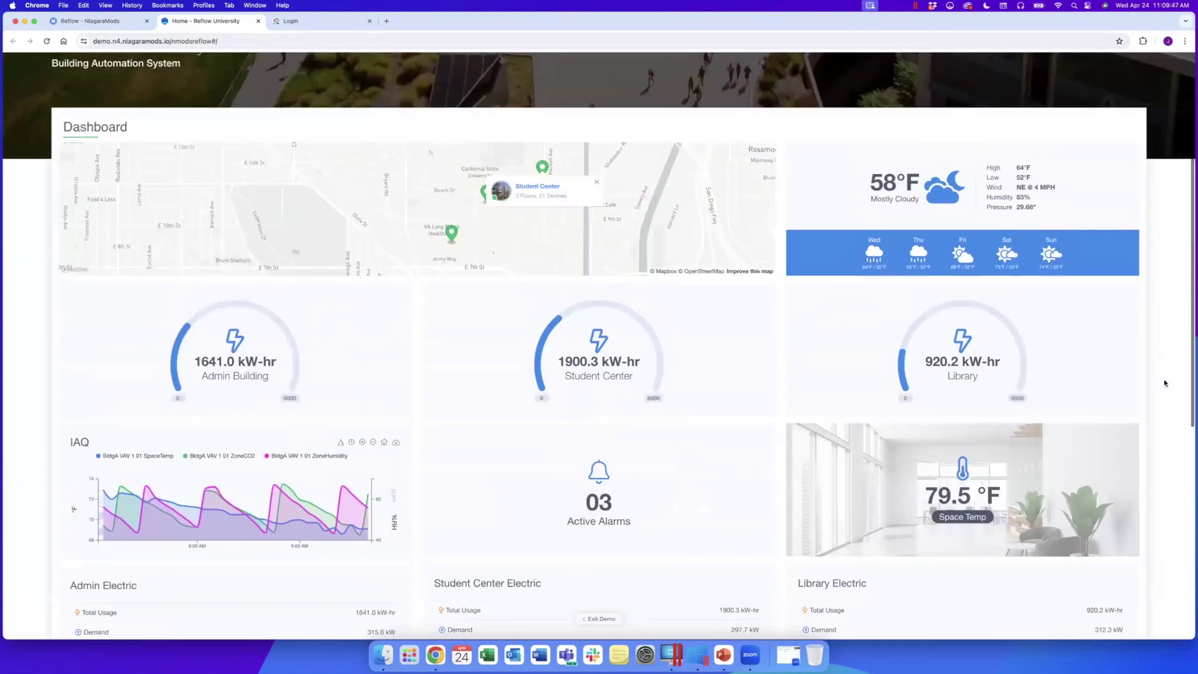
click(958, 72)
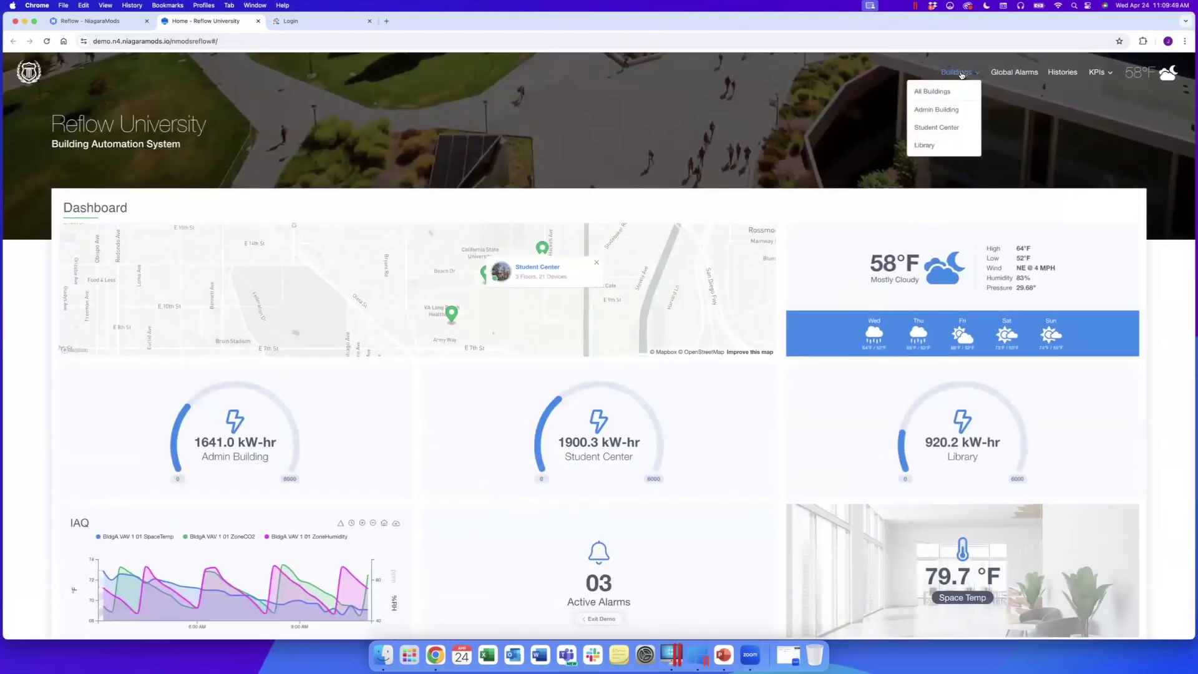
click(931, 93)
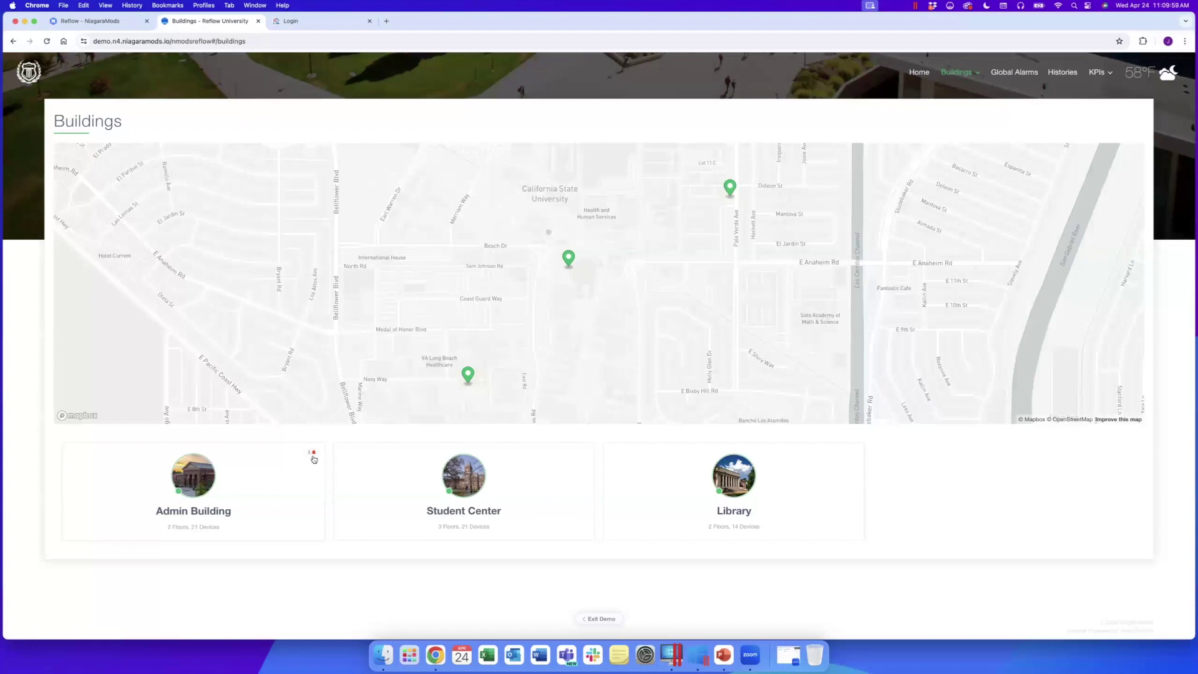
click(195, 487)
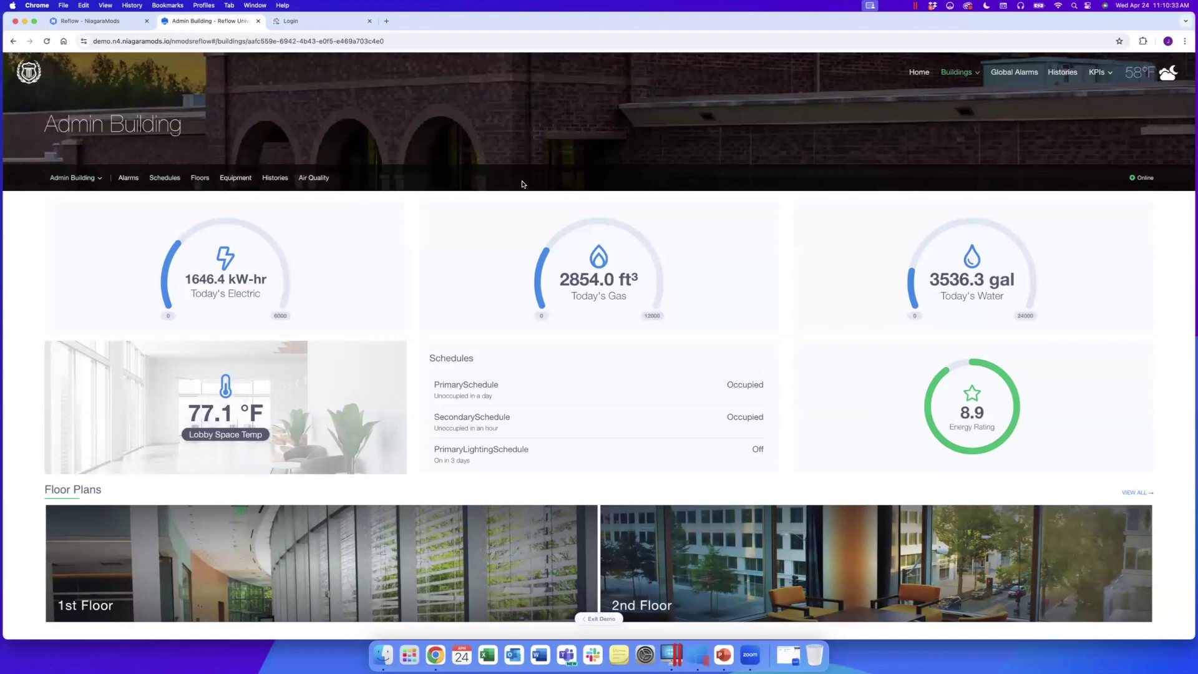
Open the full list of AHUs from the Admin Building's equipment overview.
click(969, 78)
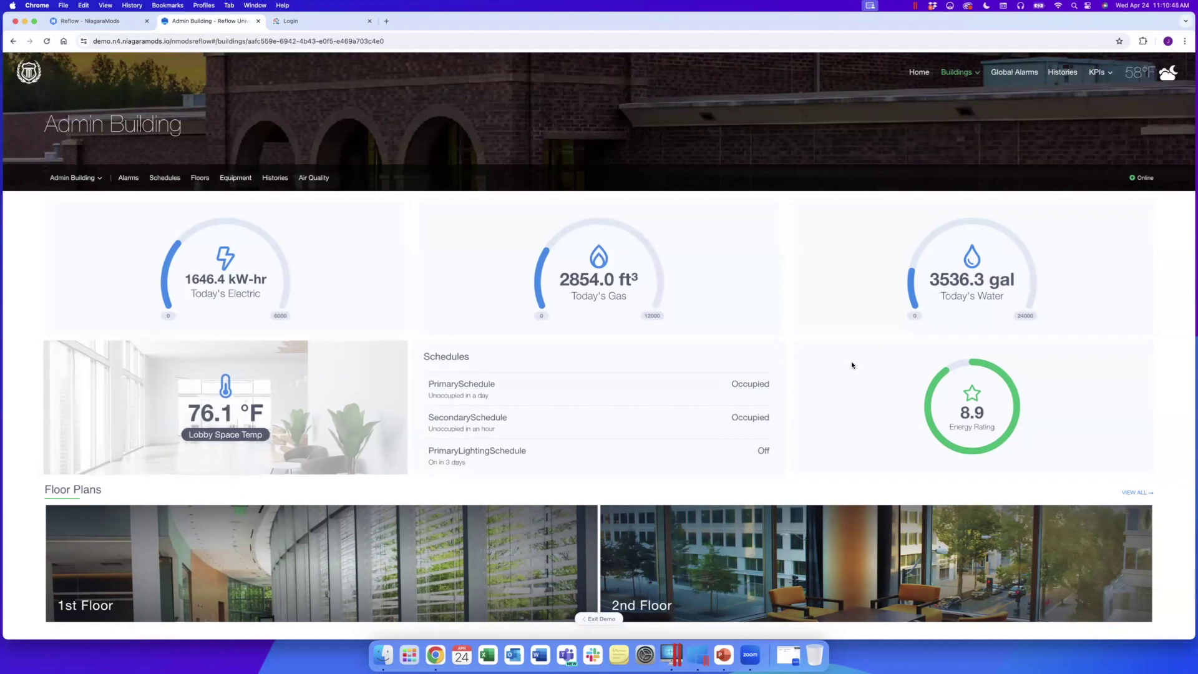
scroll(1166, 380, down, 4)
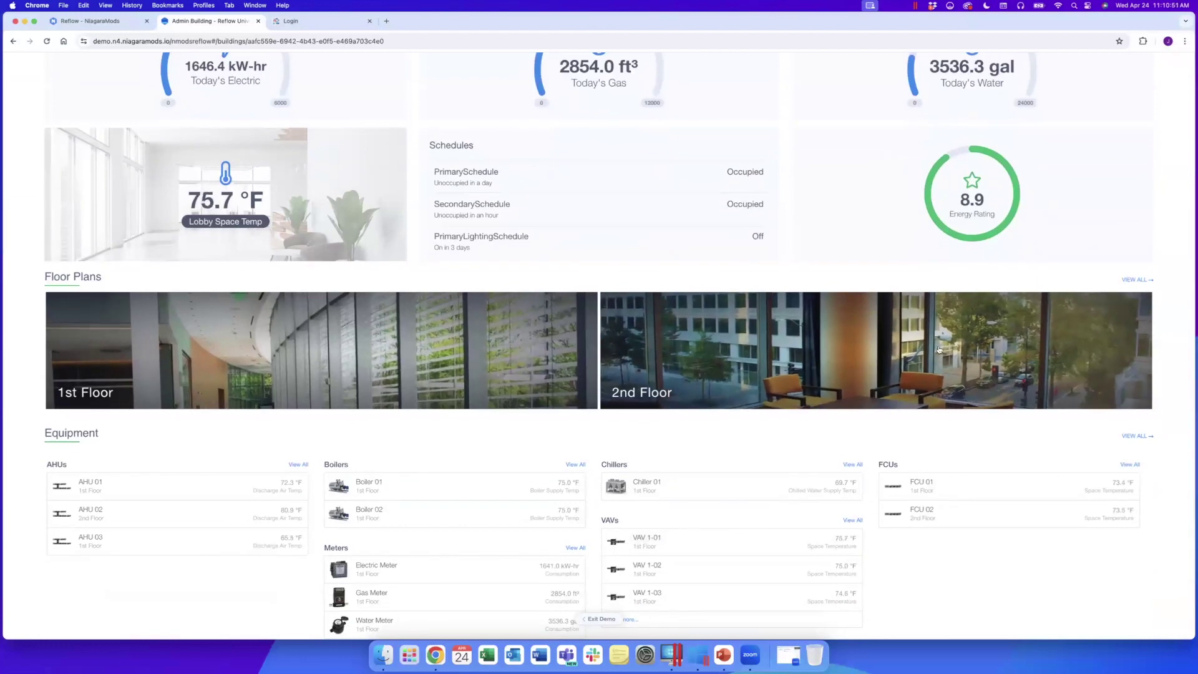
scroll(1140, 504, down, 2)
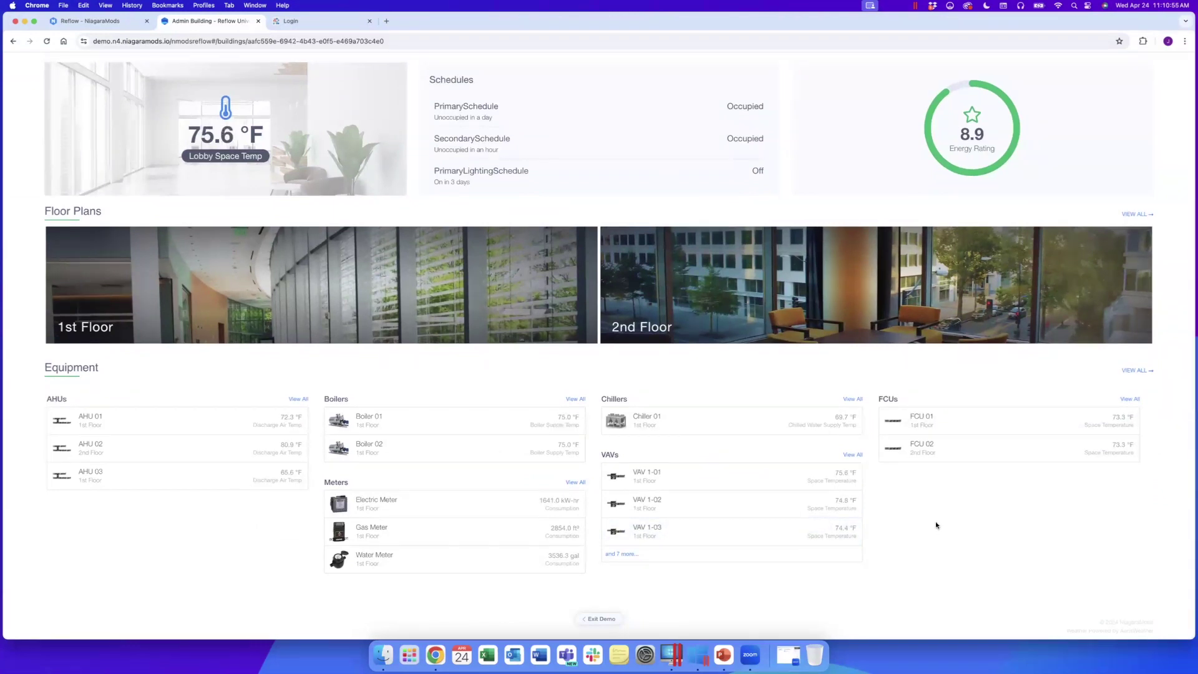
click(297, 399)
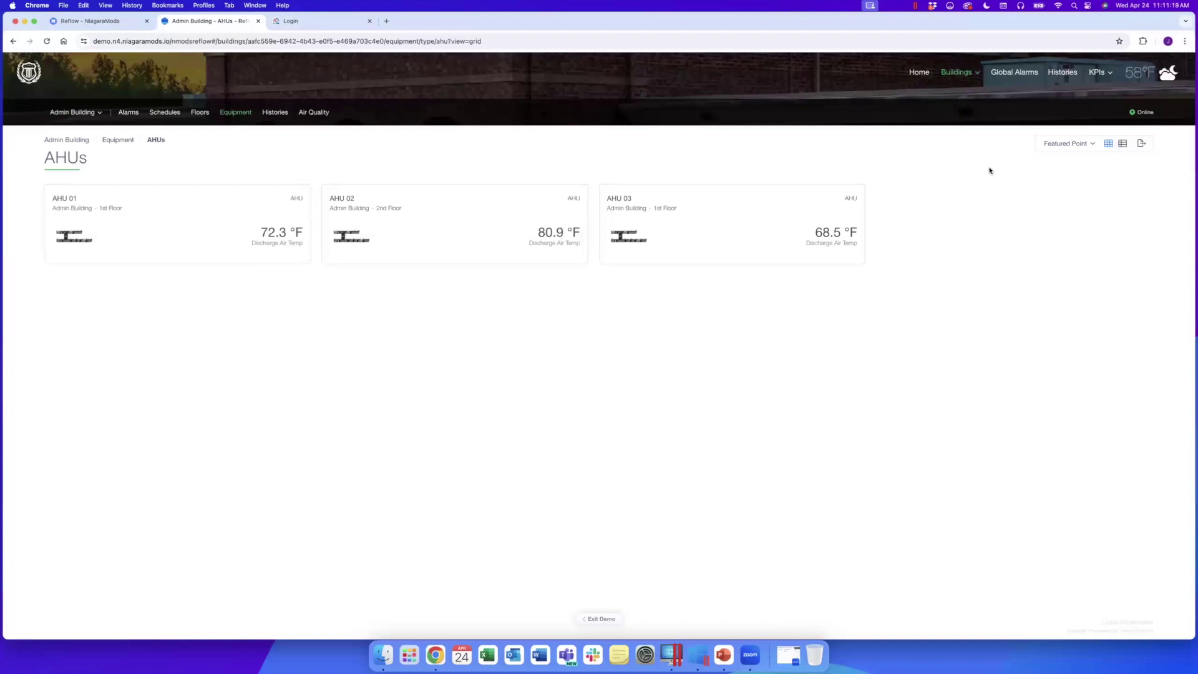
View the Cooling Valve Command and Discharge Air Static Pressure of the AHUs, and return the cards to Featured Point.
click(1084, 144)
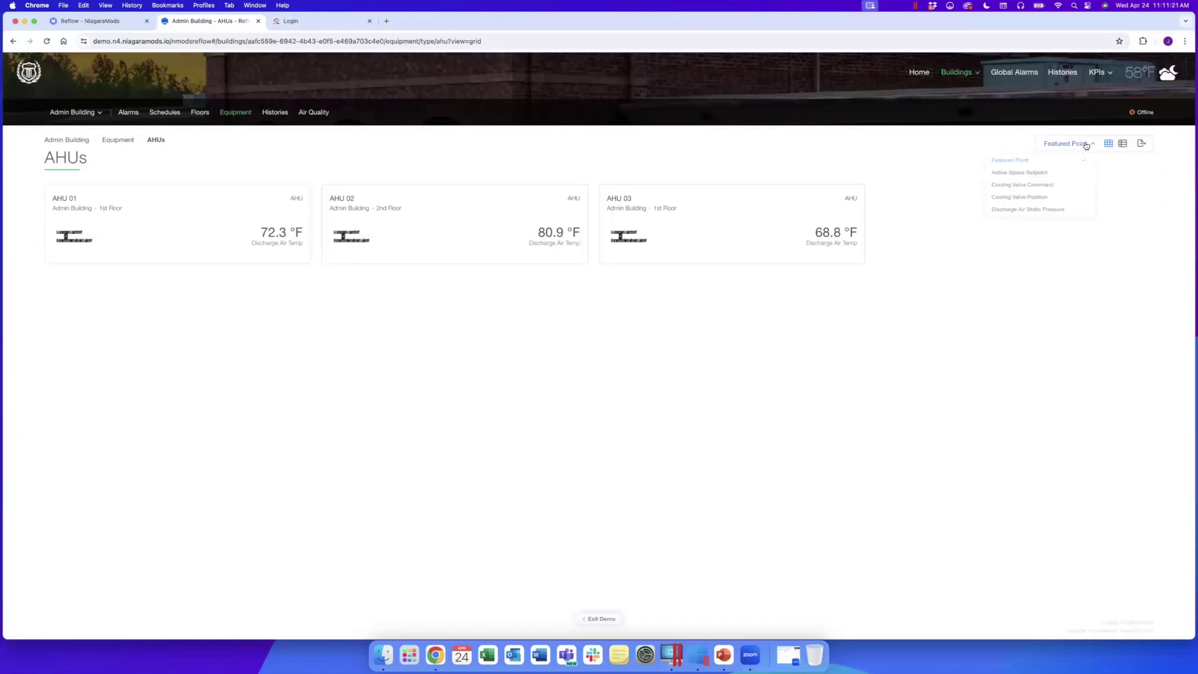
click(1023, 188)
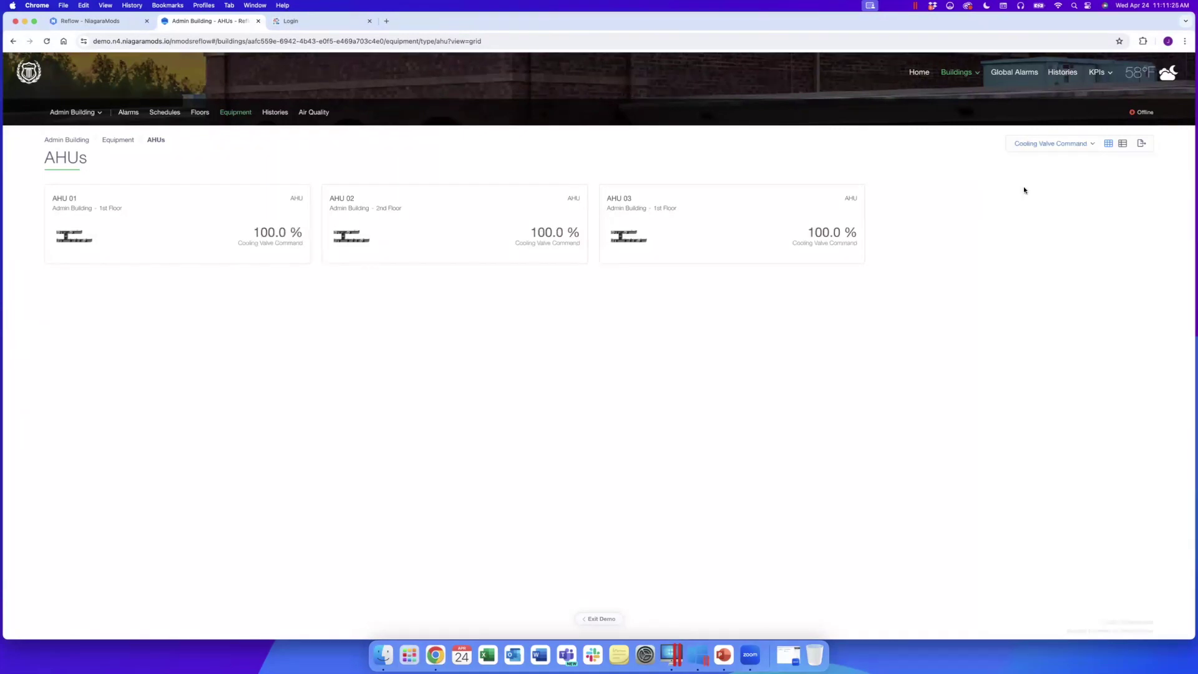
click(1070, 145)
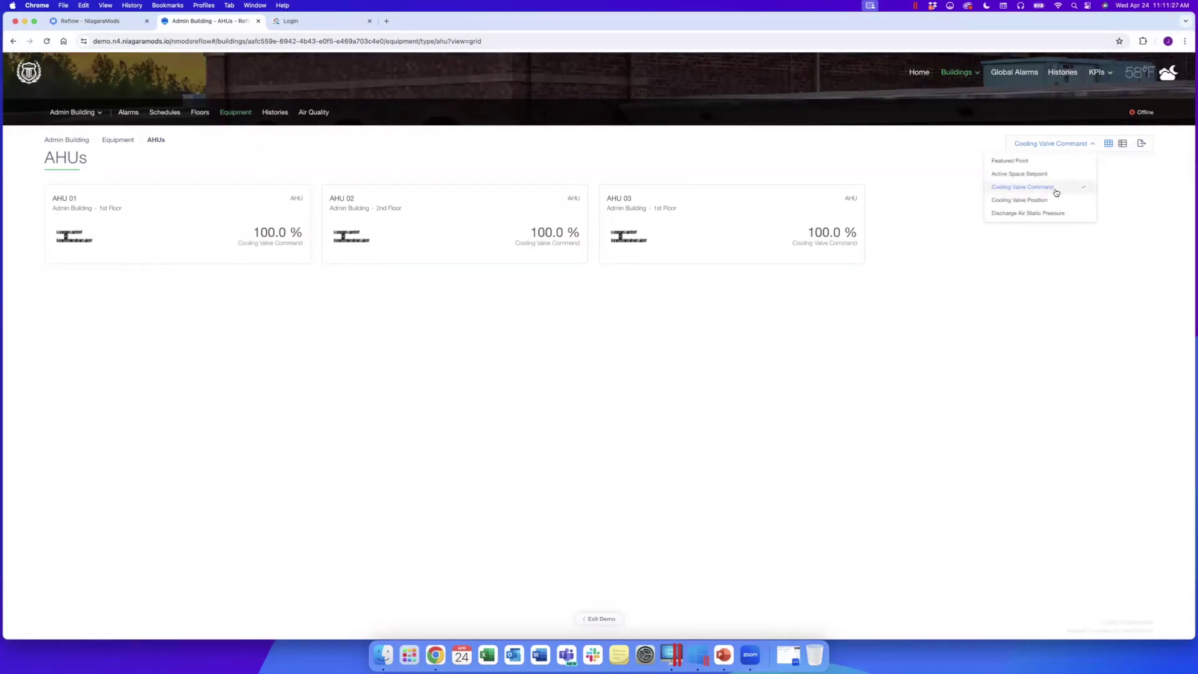
click(1043, 213)
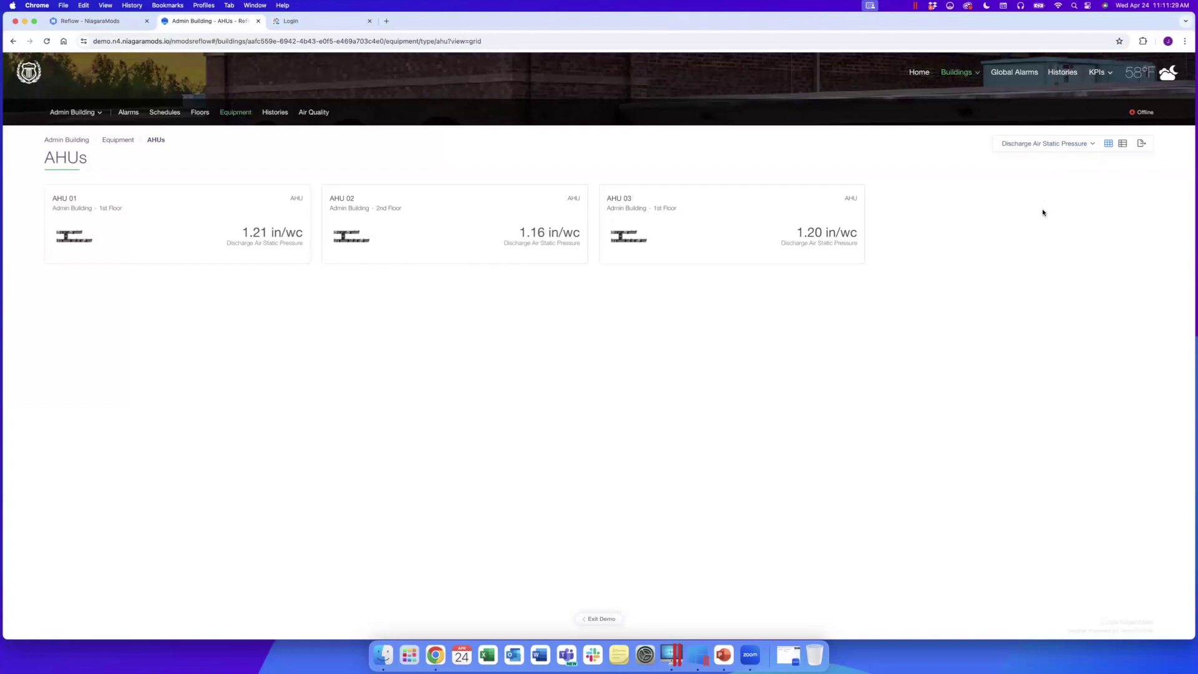
click(1070, 145)
click(1020, 163)
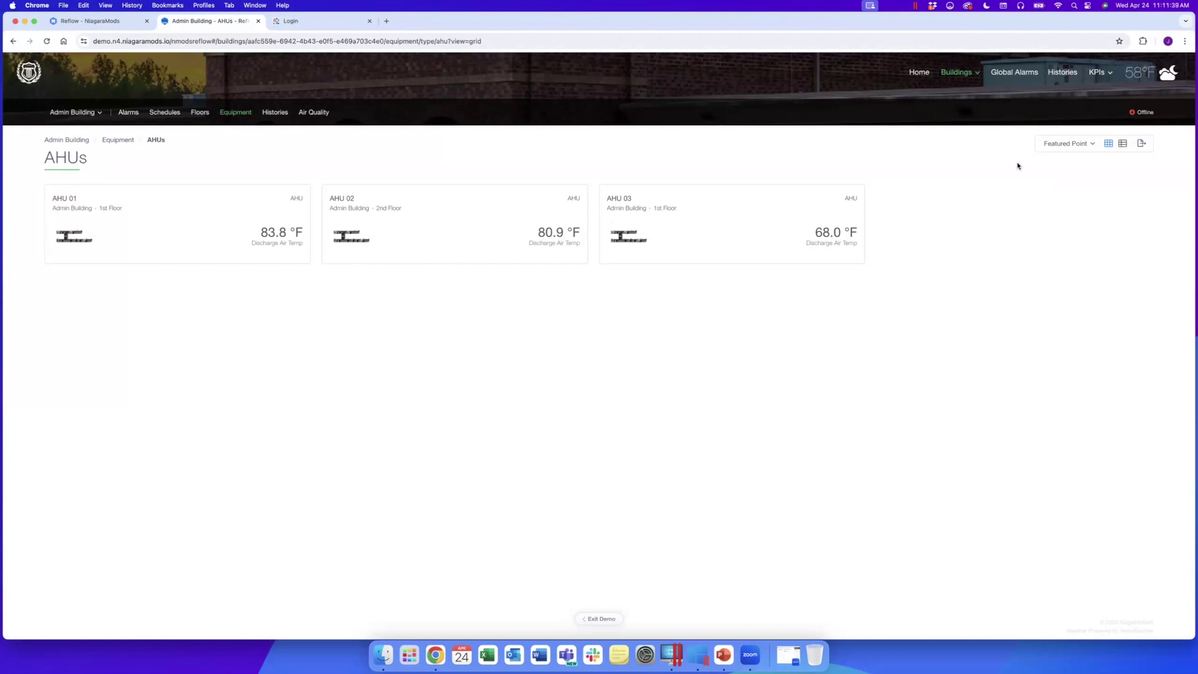
Show the AHUs as a table and remove every active column except Discharge Air Temp.
click(1123, 143)
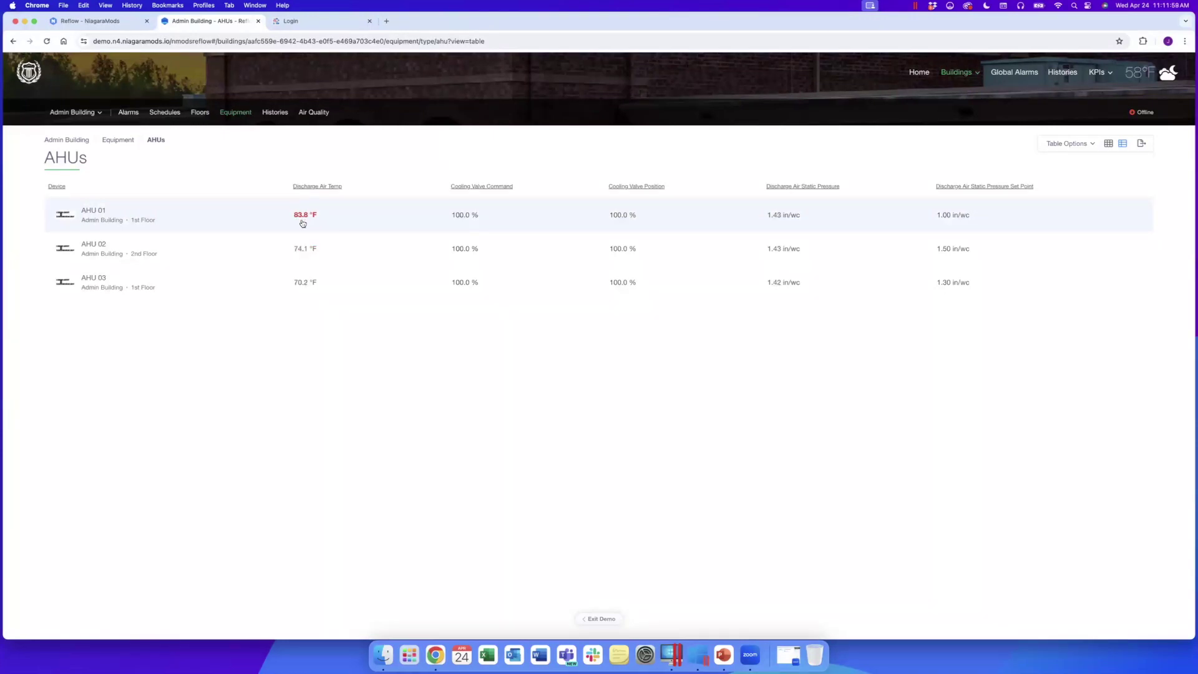
click(1081, 145)
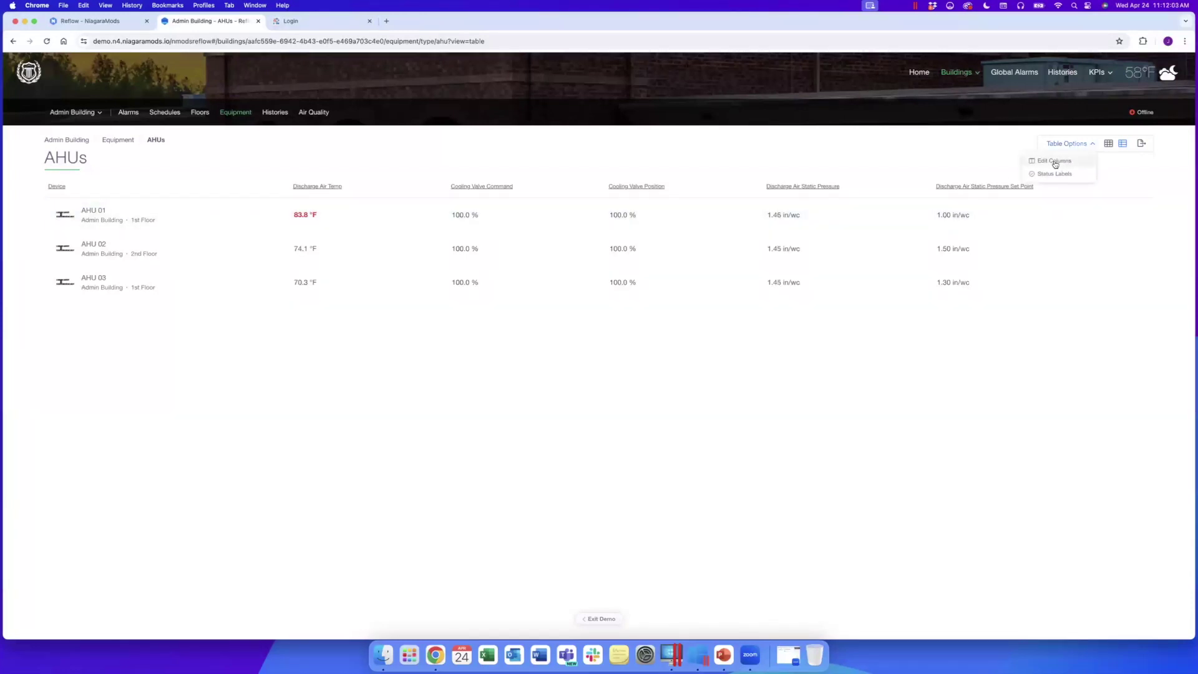
click(1053, 159)
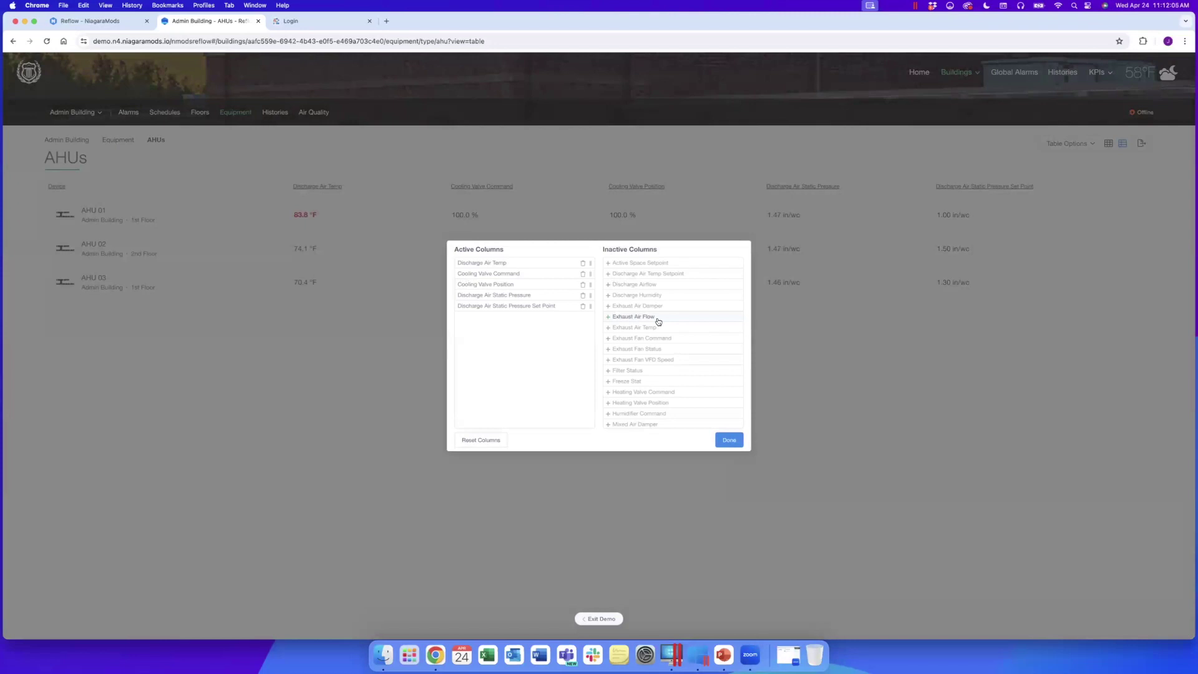
click(582, 308)
click(583, 296)
click(582, 285)
click(583, 274)
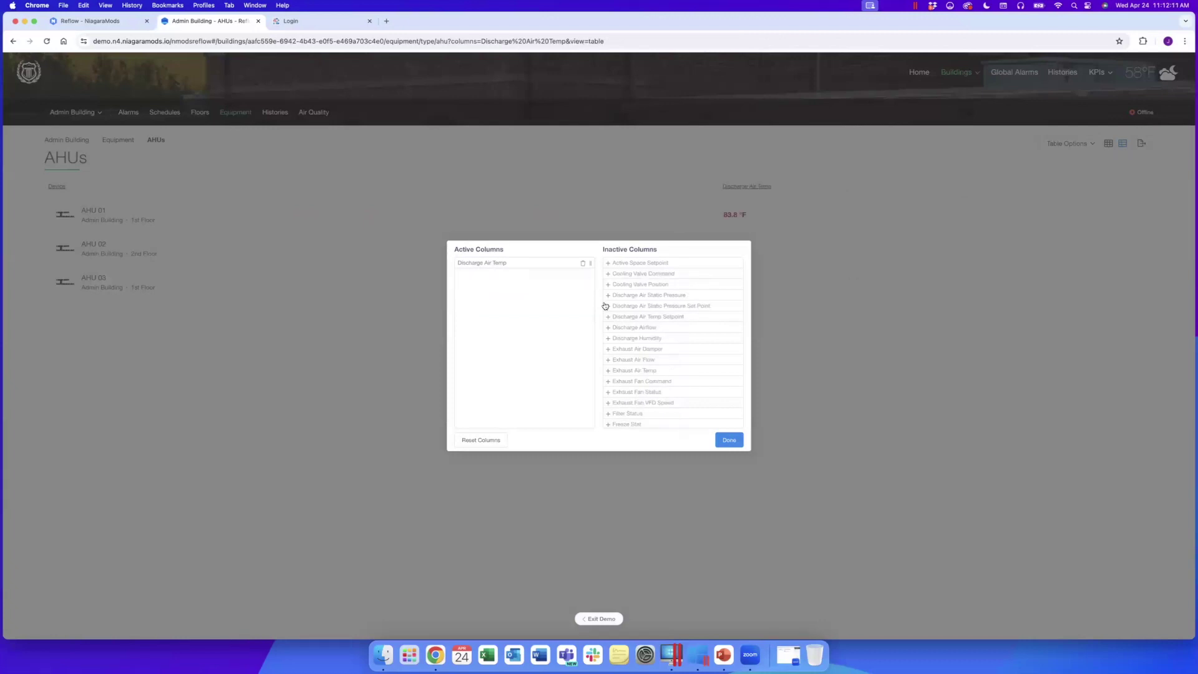
Add the Discharge Airflow, Discharge Humidity, Freeze Stat and Mode columns to the AHU table and export it.
click(615, 327)
click(618, 329)
click(627, 403)
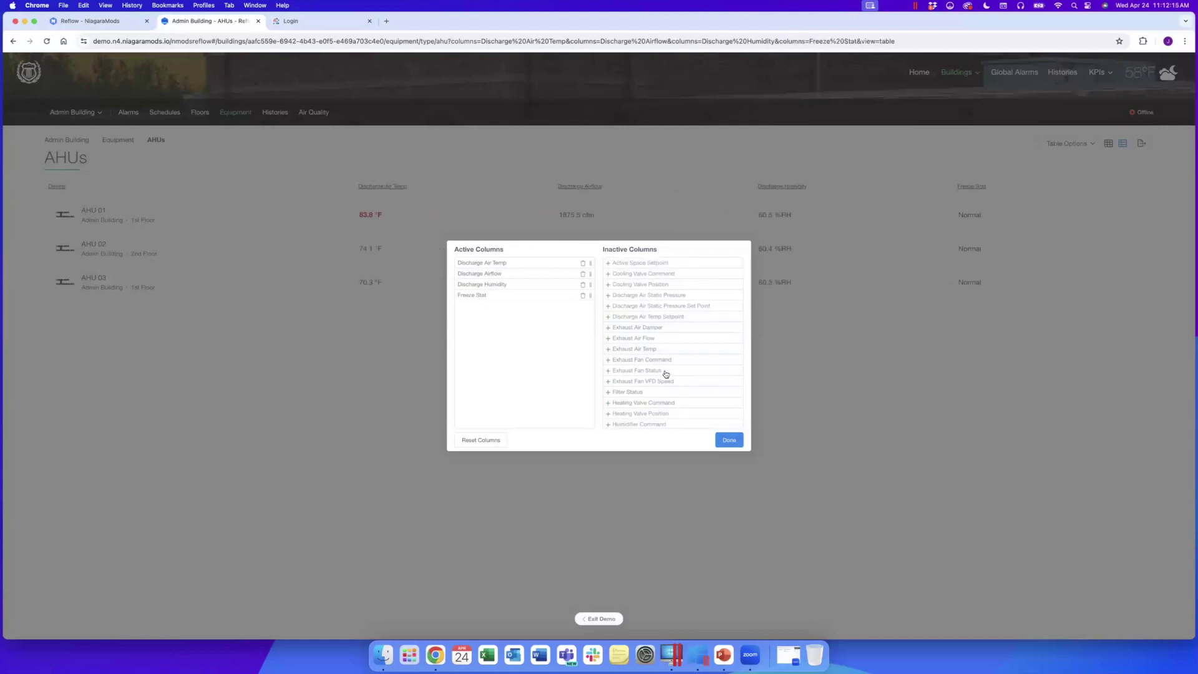
scroll(664, 373, down, 2)
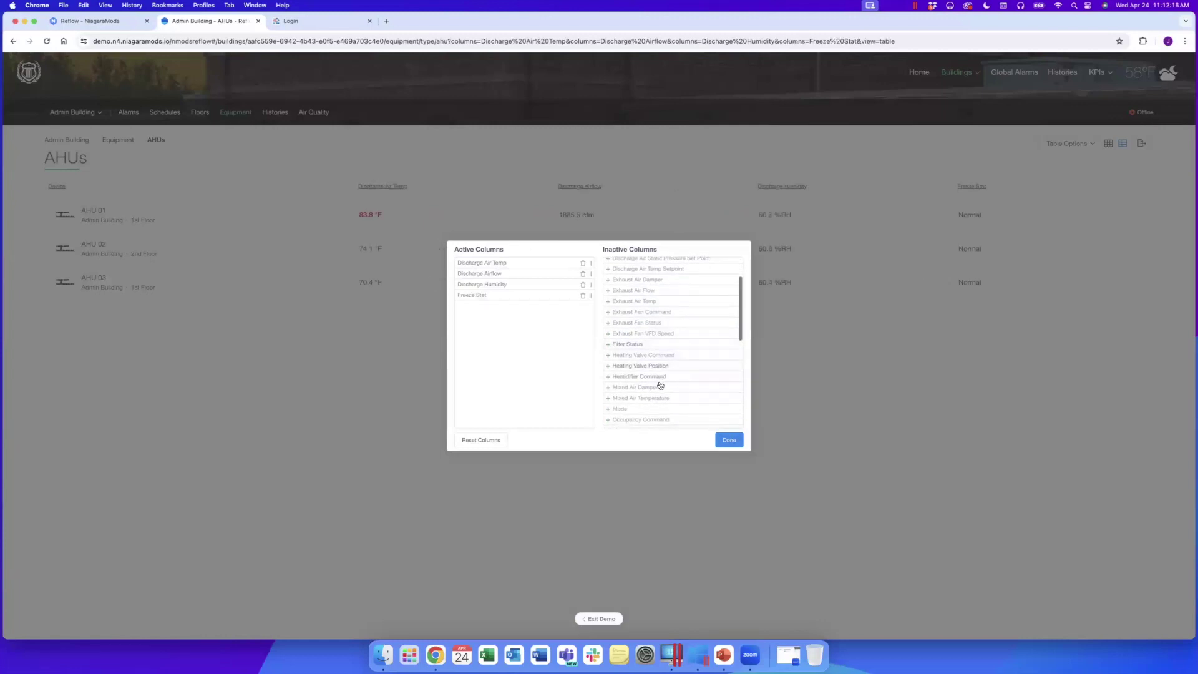
click(626, 409)
click(731, 441)
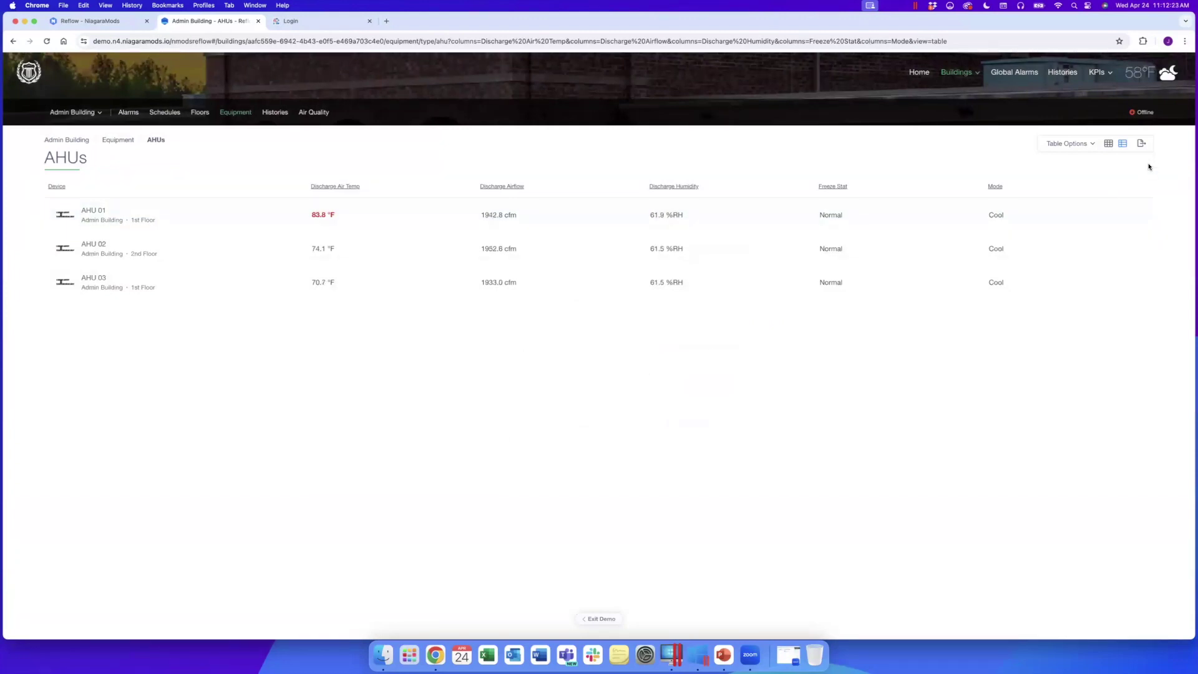
click(1142, 144)
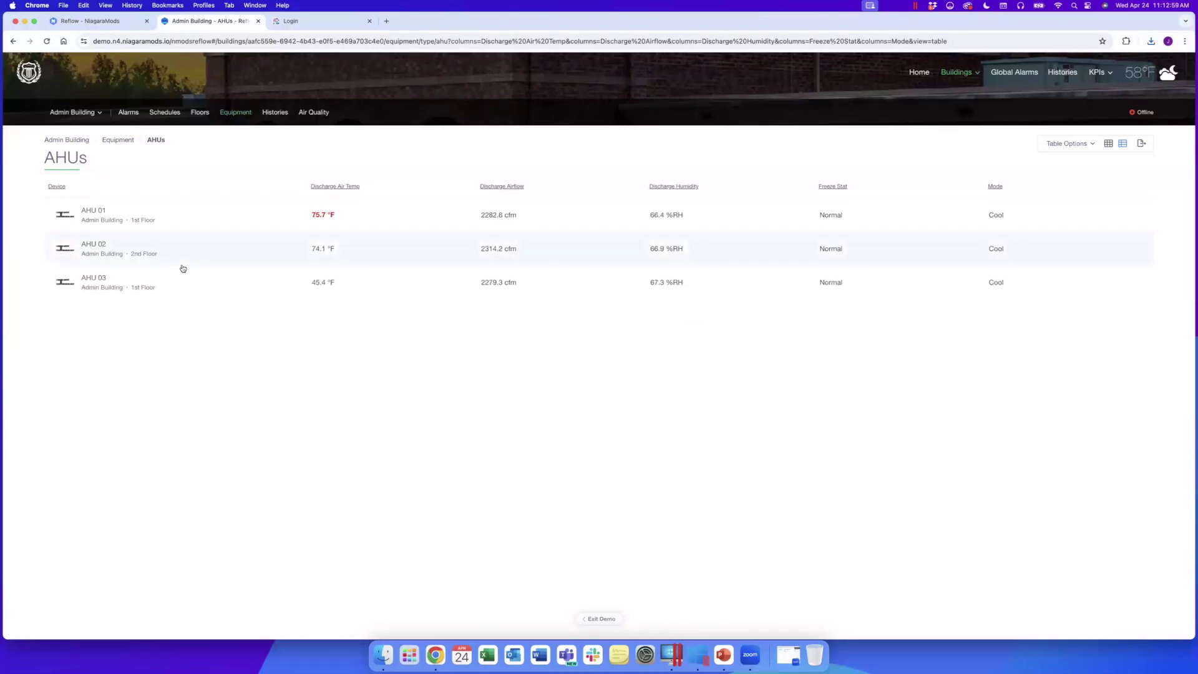
Open AHU 01 from the table and look through its point groups, expanding and collapsing the Humidify group.
click(70, 216)
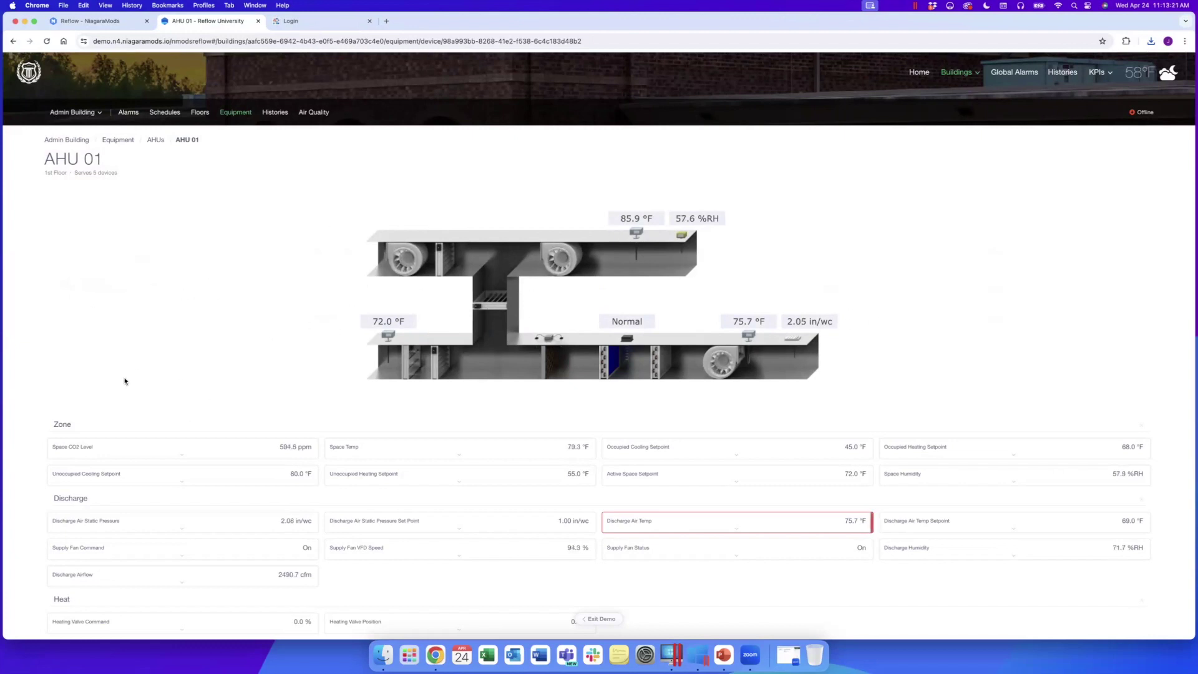
scroll(127, 382, down, 2)
scroll(127, 382, down, 2)
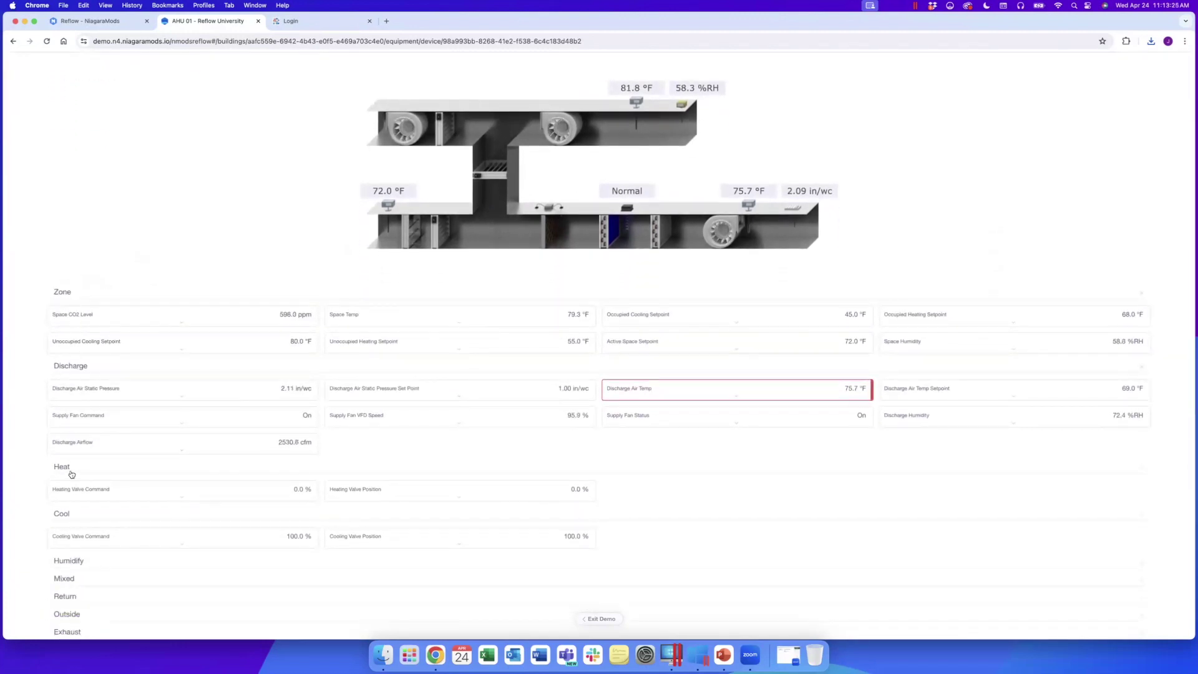
scroll(72, 516, down, 2)
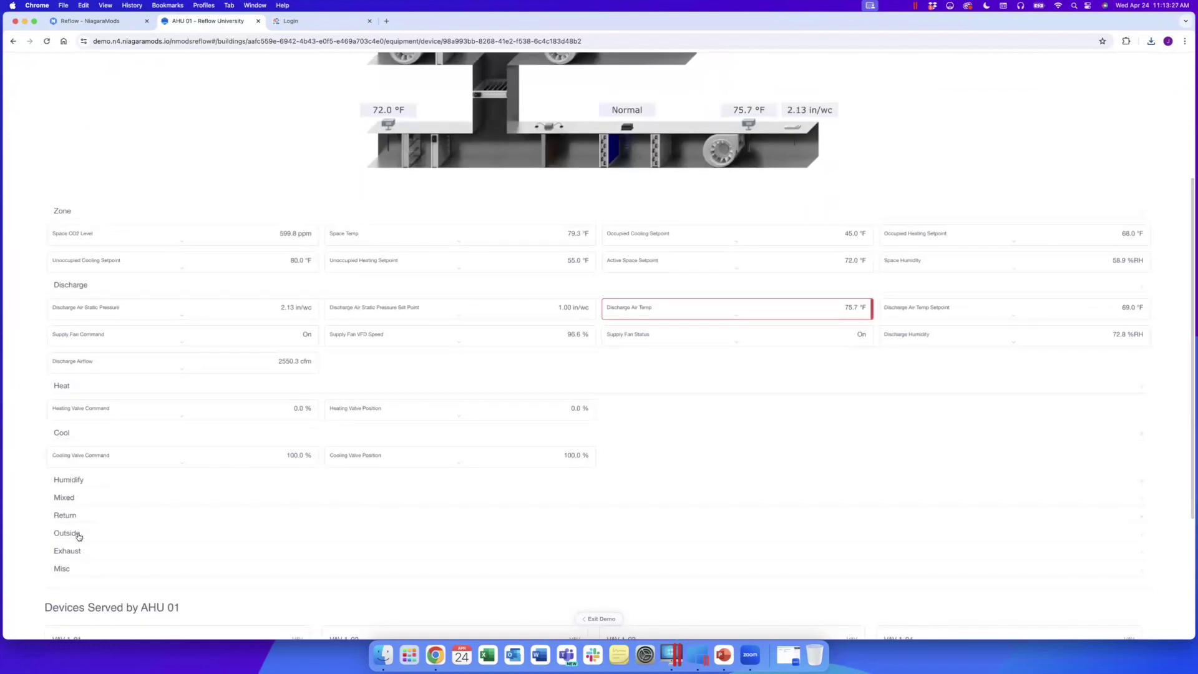
click(80, 481)
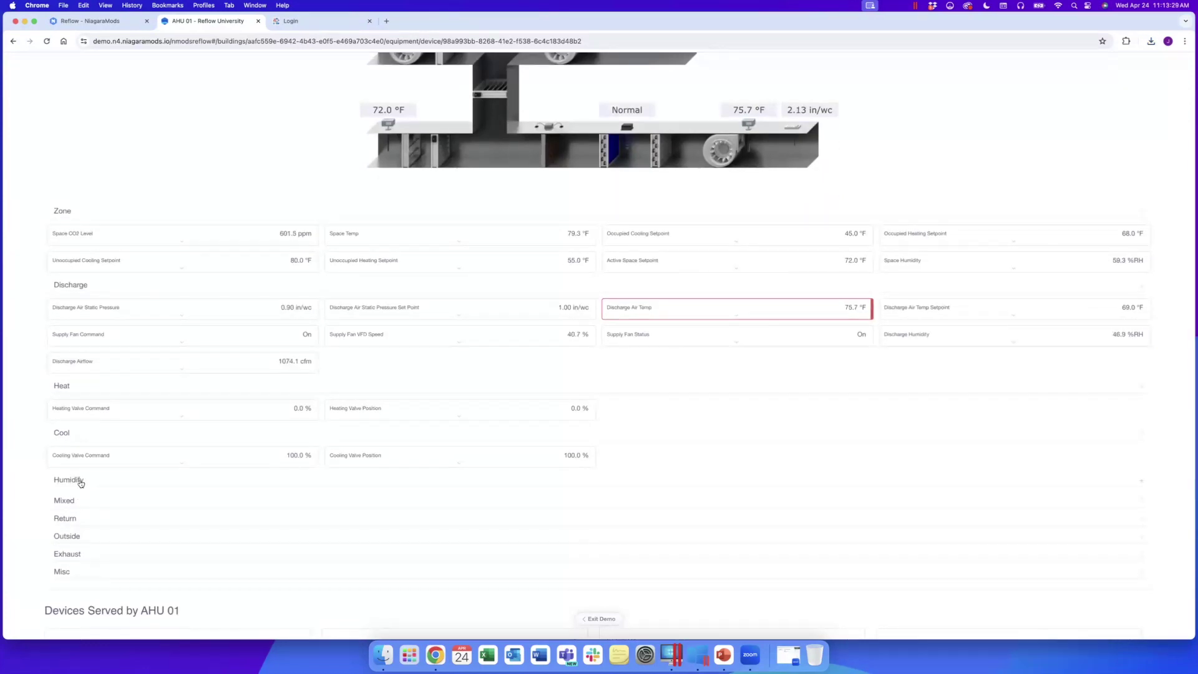
click(80, 480)
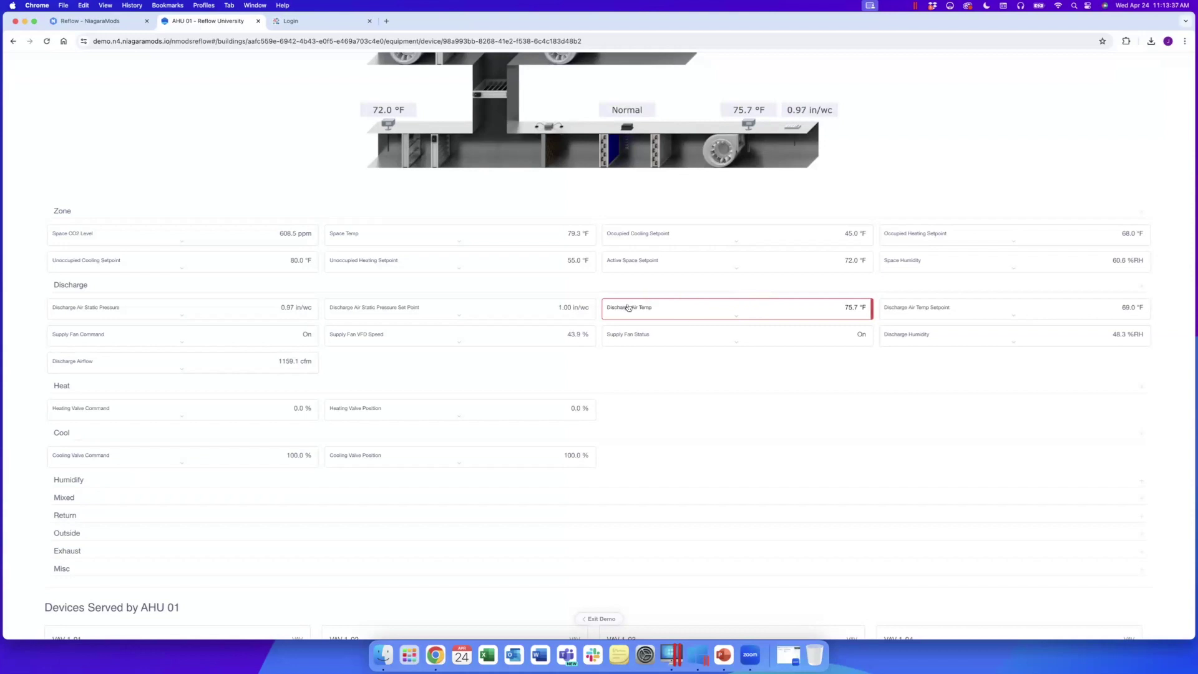
click(737, 318)
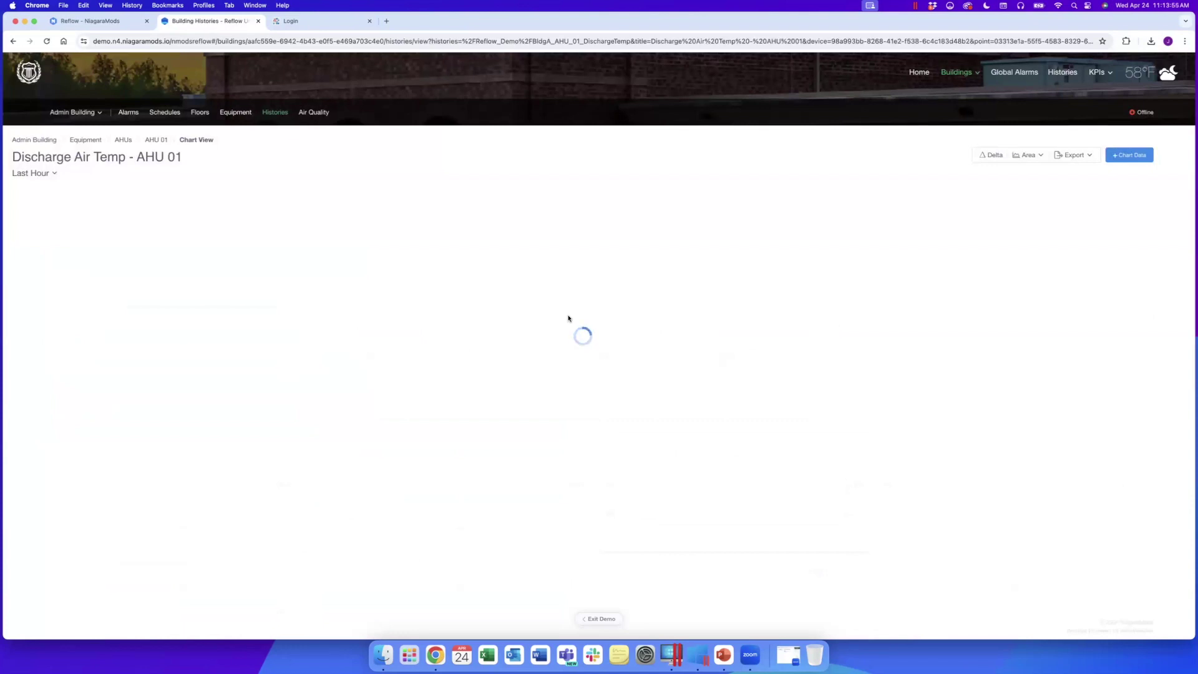
right_click(151, 142)
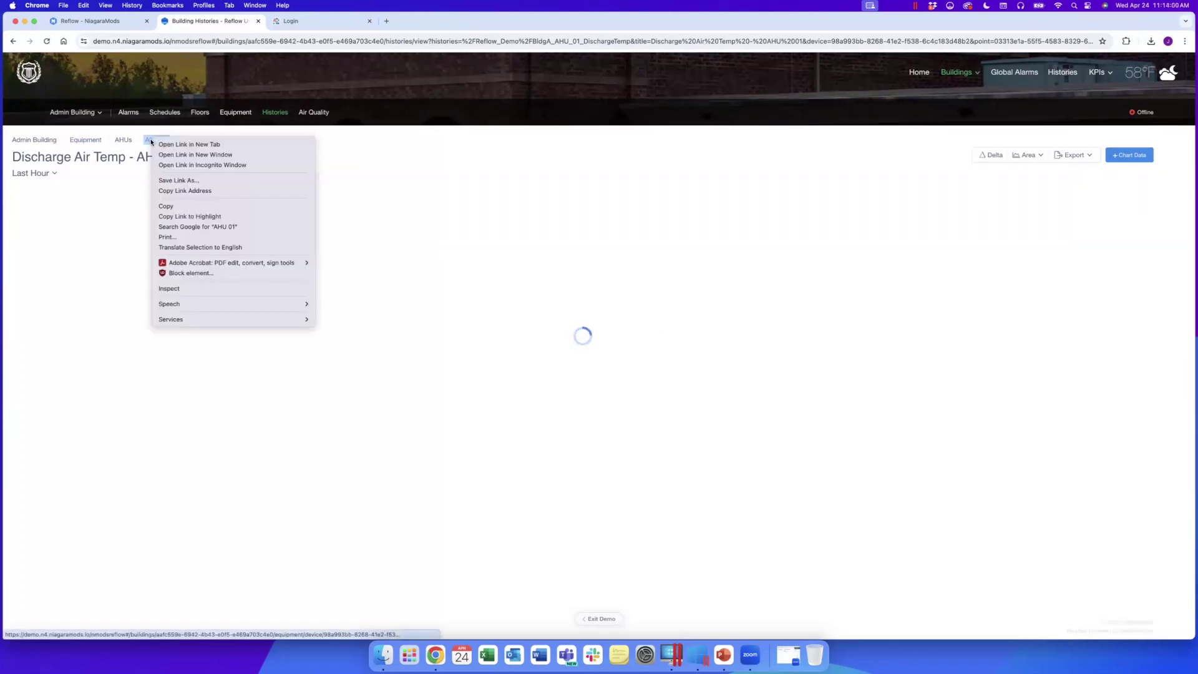
click(136, 189)
click(161, 141)
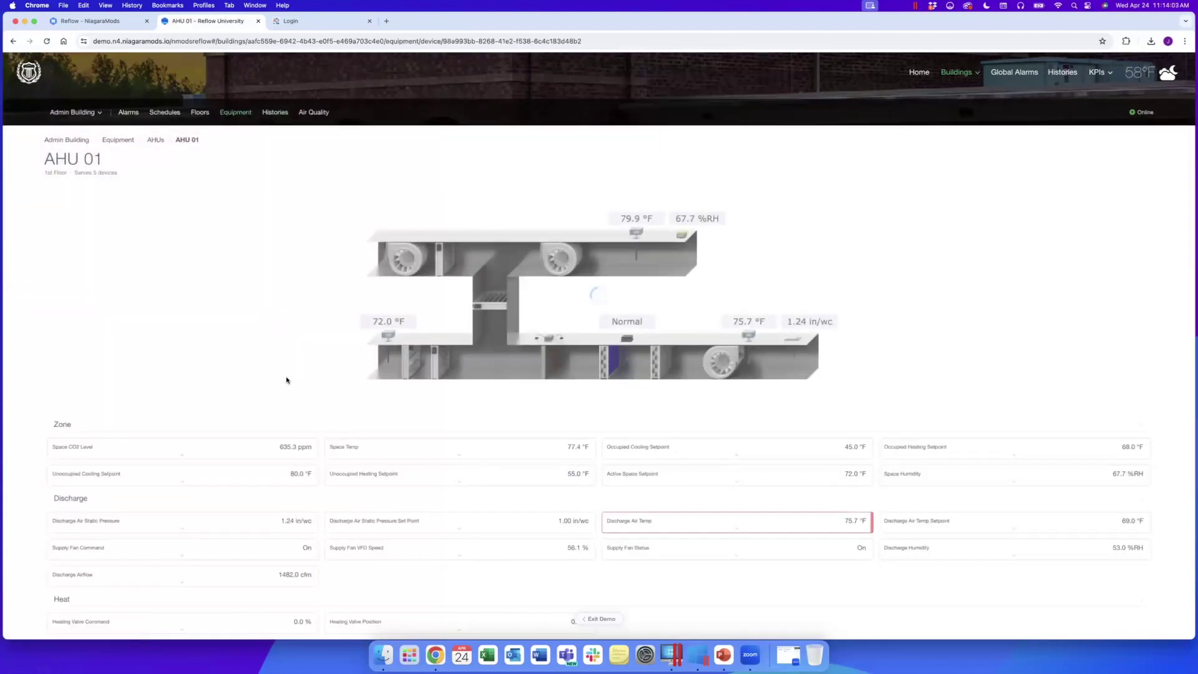
Open the history chart of AHU 01's Discharge Air Temp and set its time range to Last 7 Days.
click(742, 528)
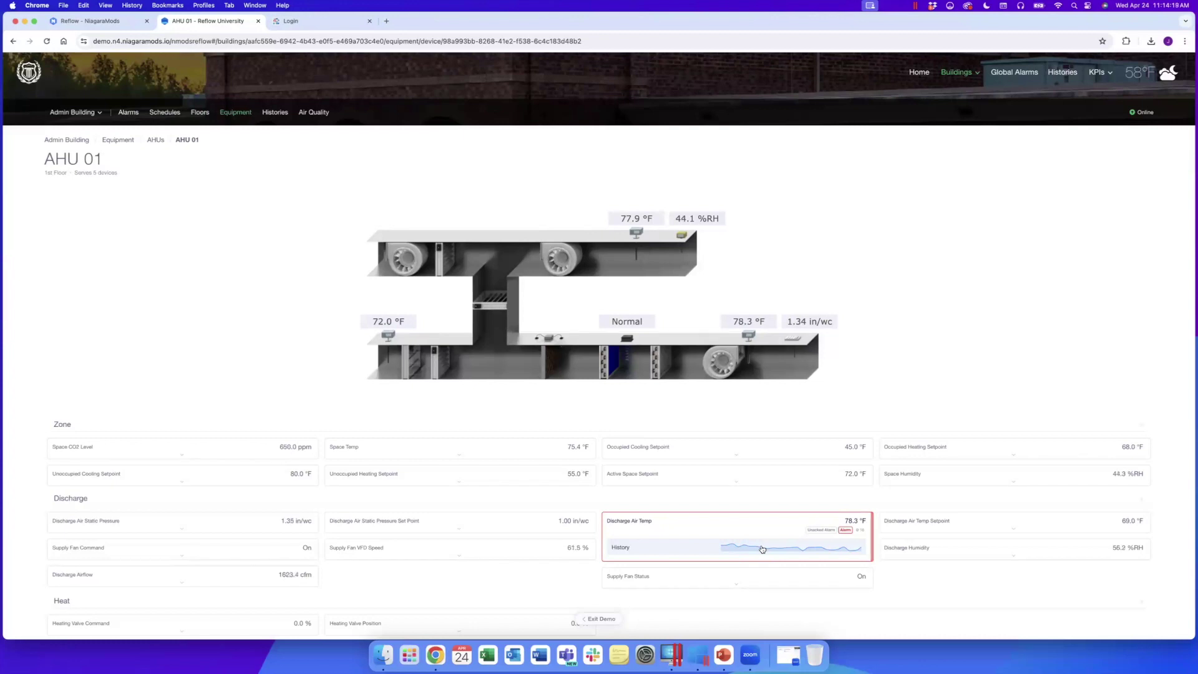
click(762, 549)
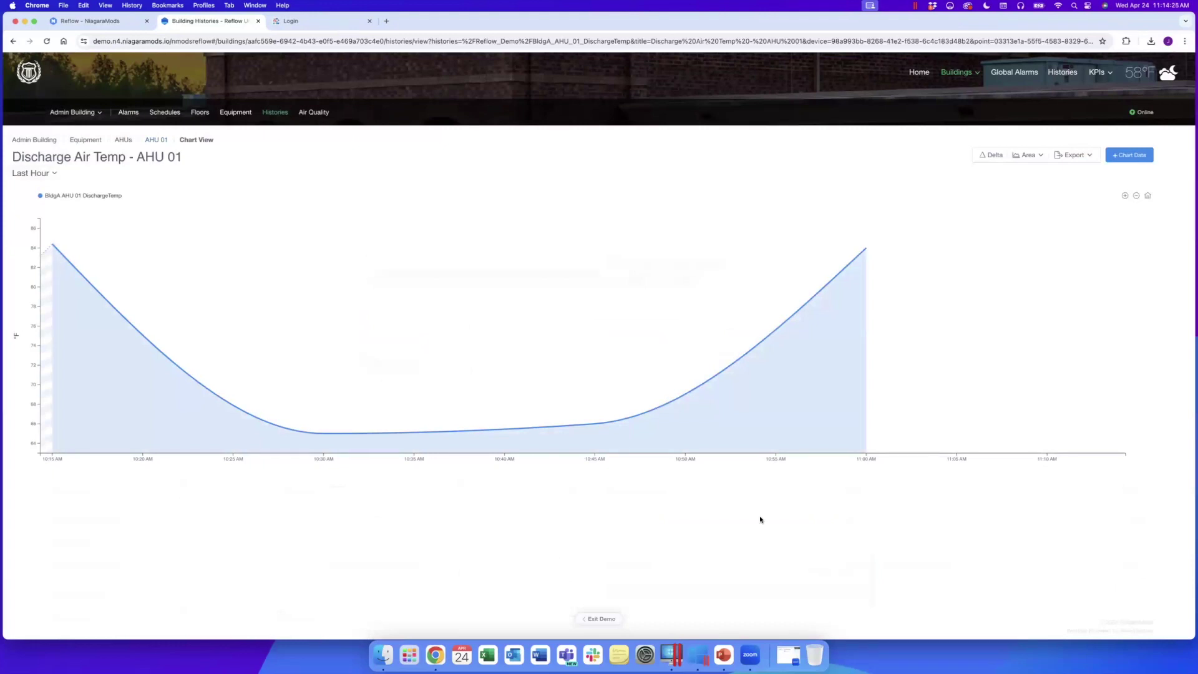
click(49, 174)
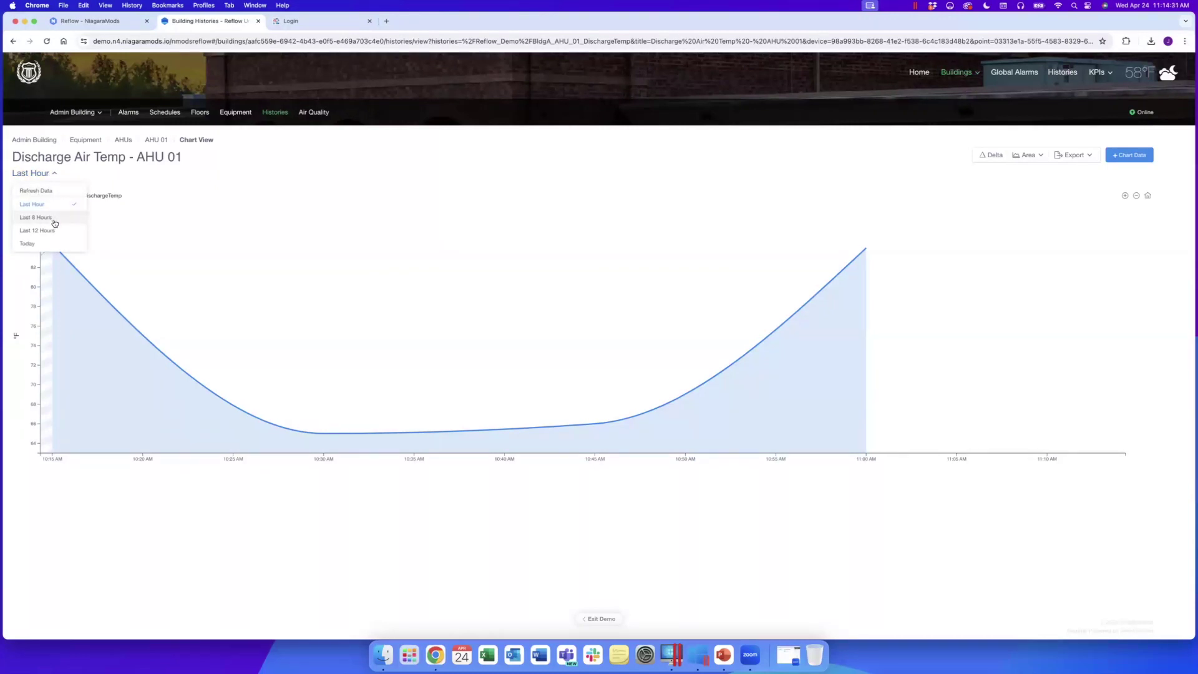
scroll(54, 225, down, 3)
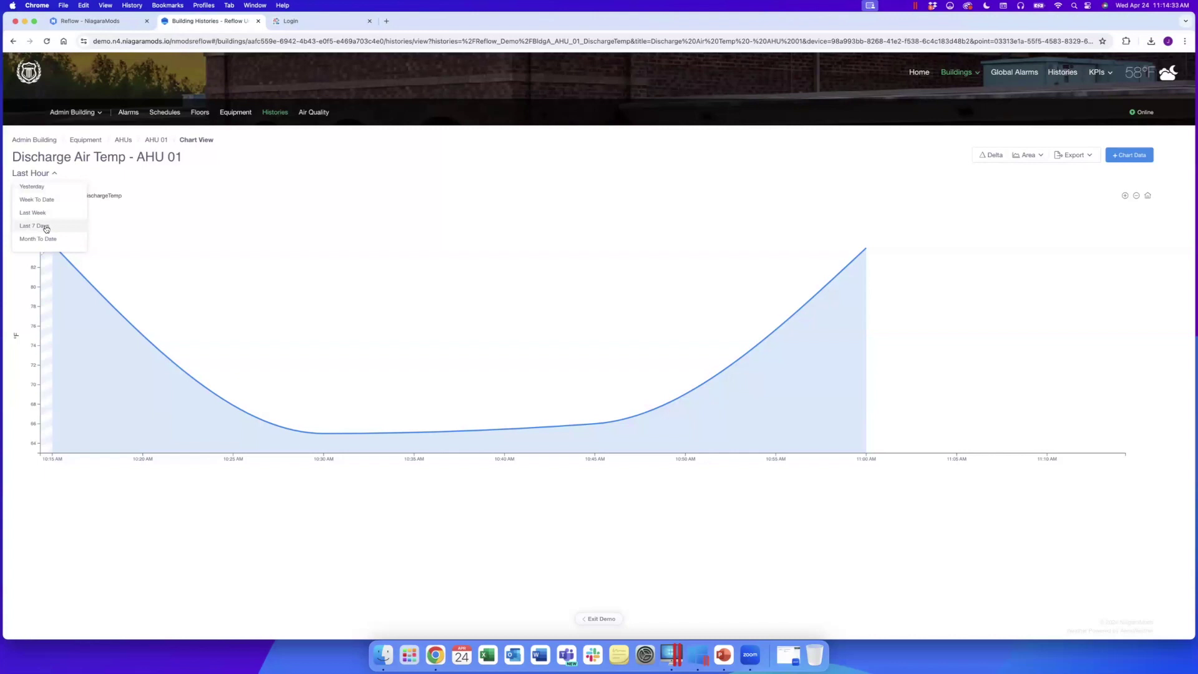
click(45, 219)
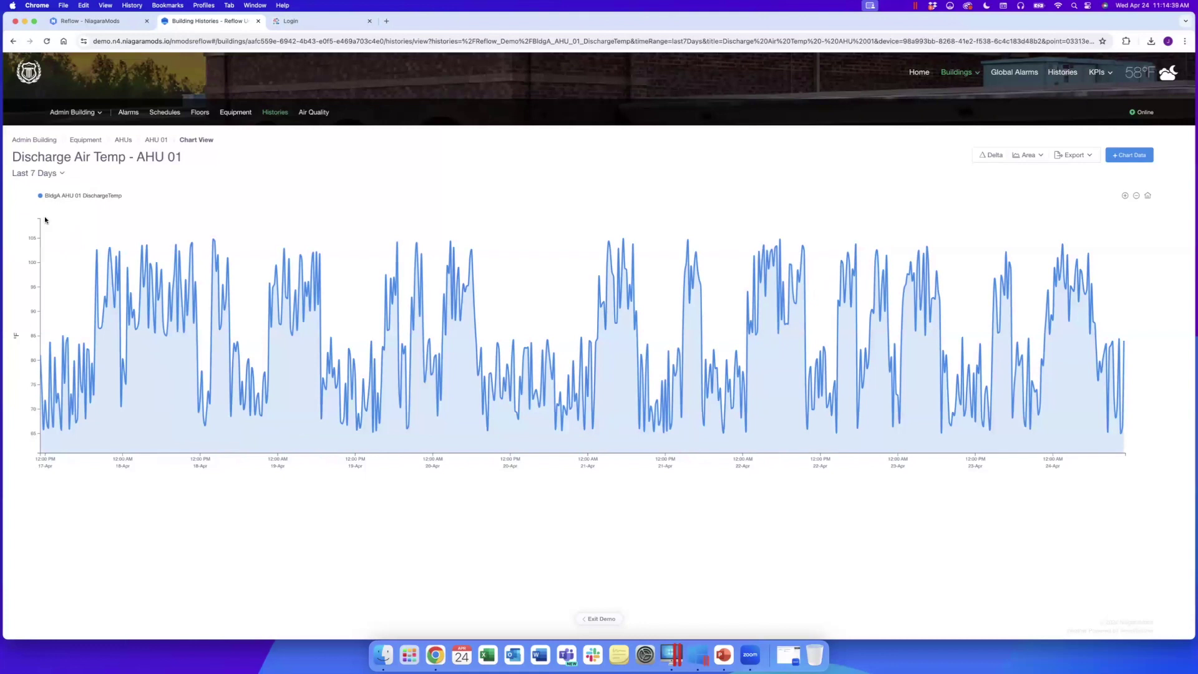
Set the time range of the discharge air temperature chart to Last 12 Hours.
click(62, 175)
scroll(49, 223, up, 3)
click(46, 209)
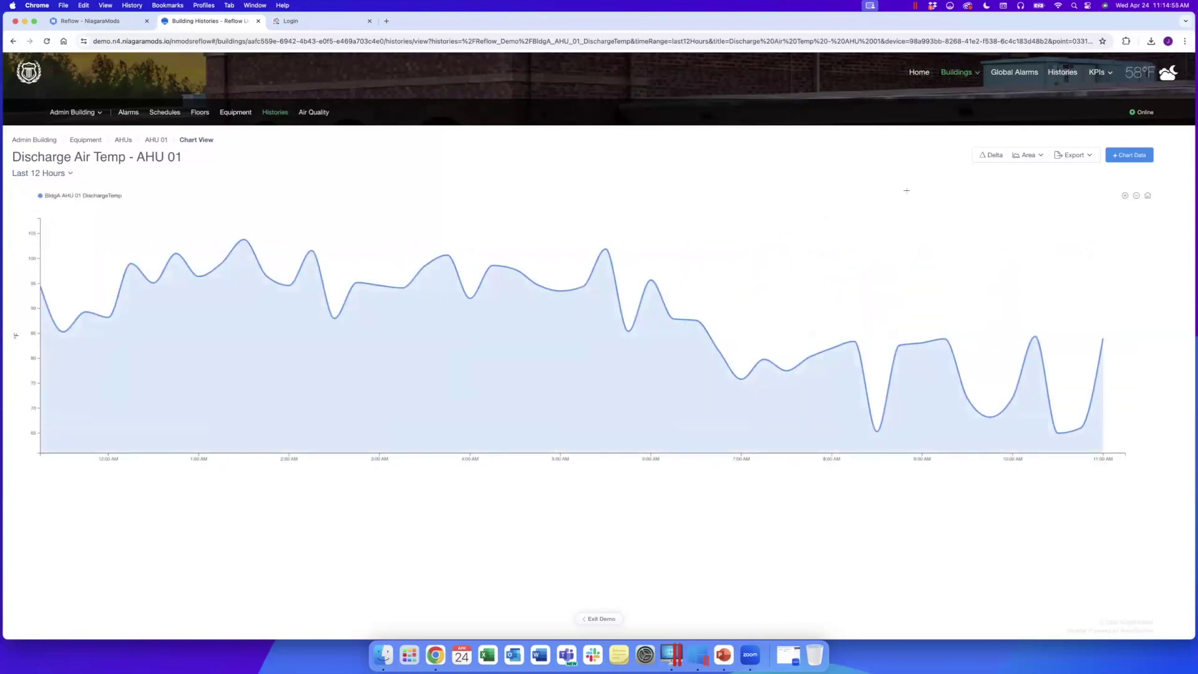
mouse_move(718, 284)
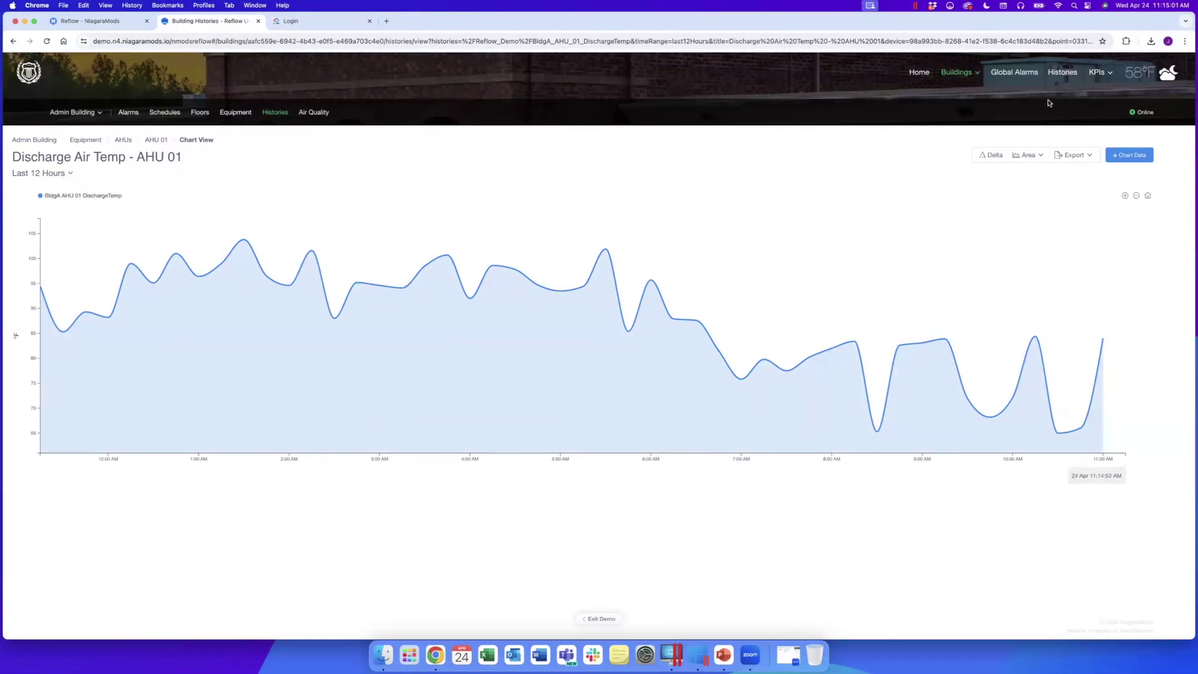
View the history as a line, bar, heatmap and scatter chart and as a table, and return it to Area.
click(1032, 160)
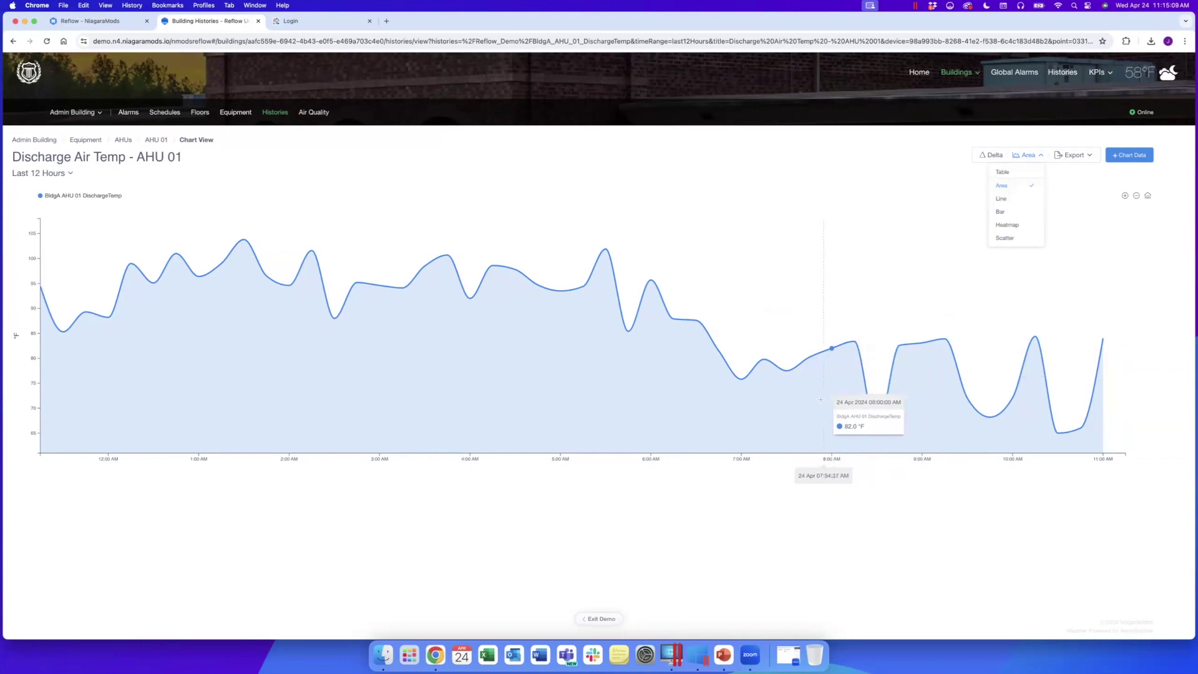
click(1001, 200)
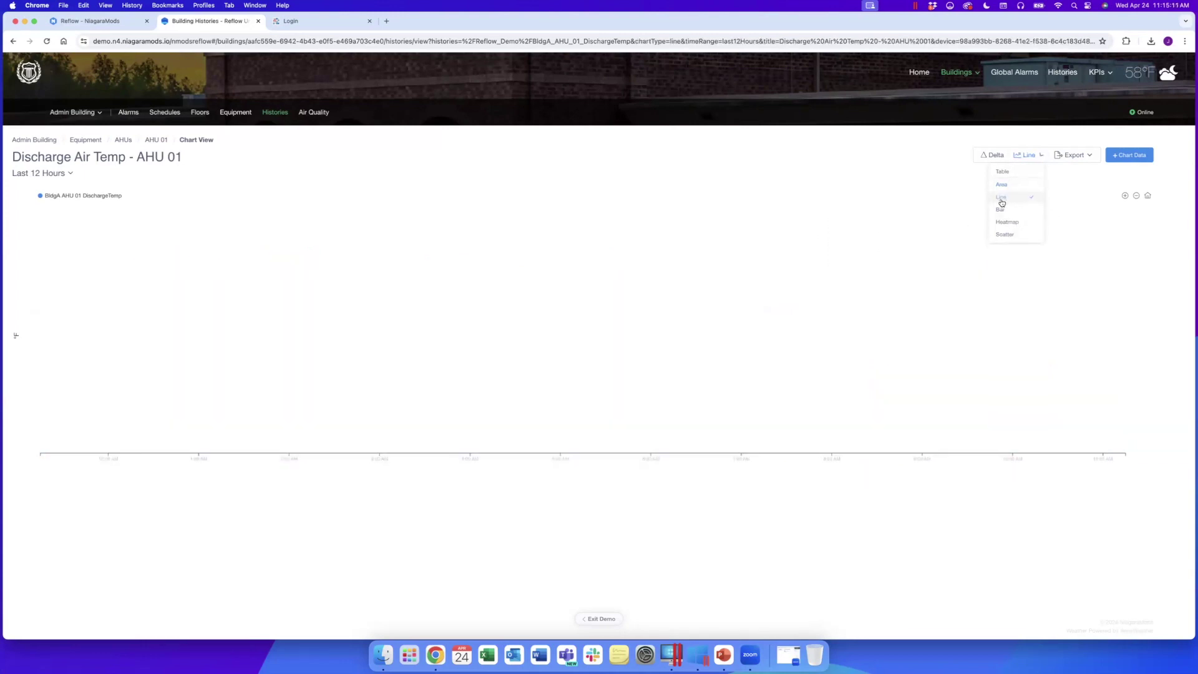
click(1029, 156)
click(1001, 210)
click(1030, 157)
click(1010, 225)
click(1035, 156)
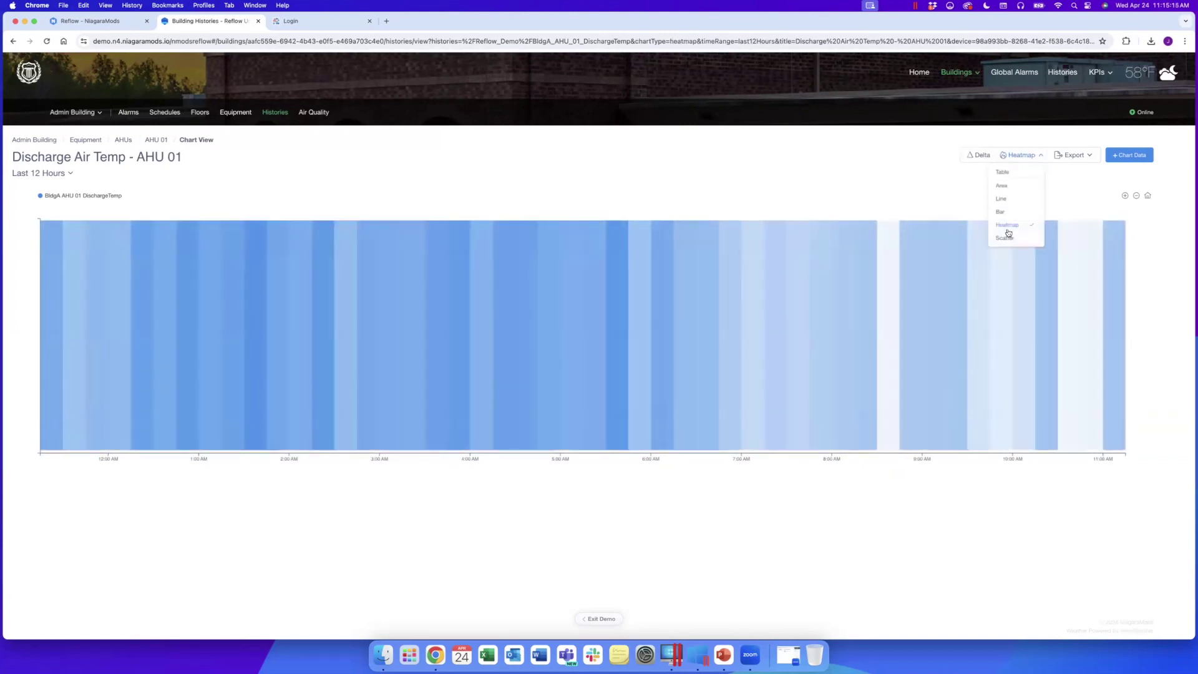
click(1006, 238)
click(1031, 156)
click(1004, 173)
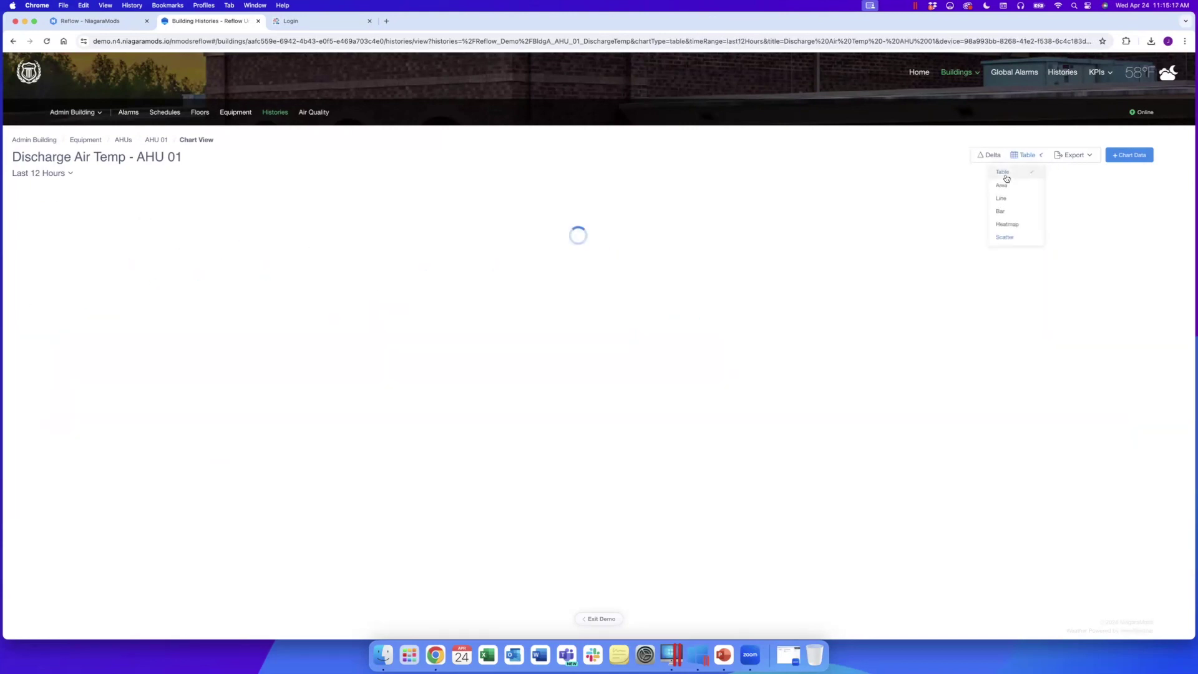
click(1082, 160)
click(1030, 156)
click(1006, 187)
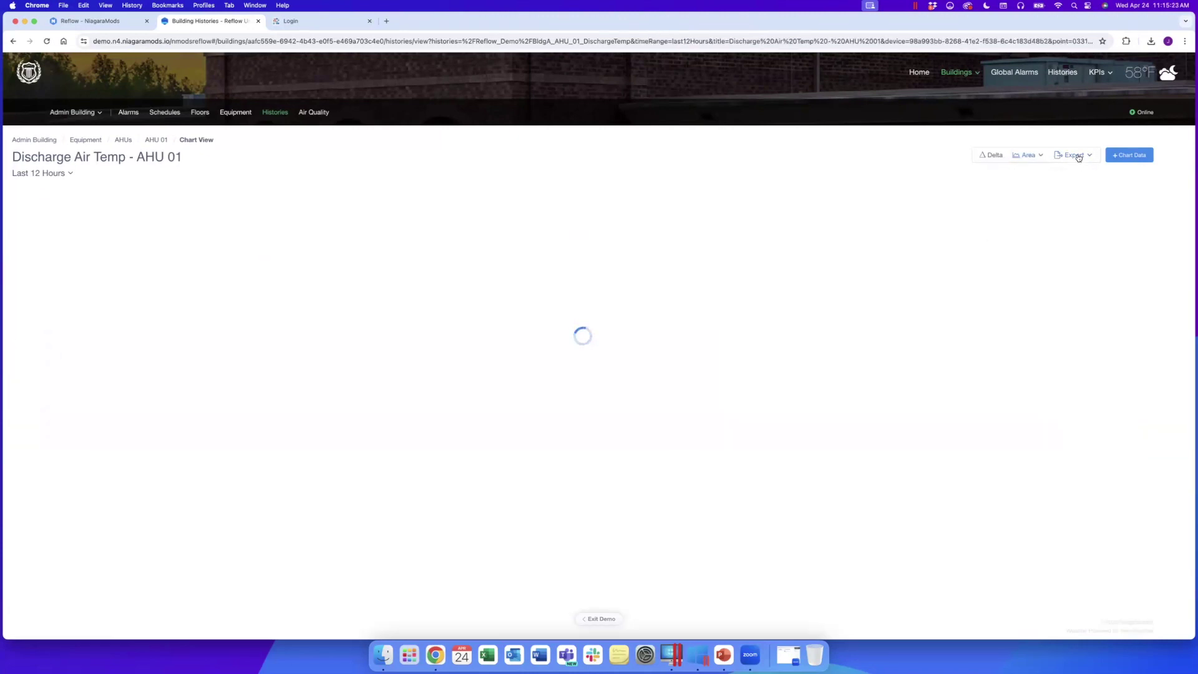
Check the chart's export formats, and zoom into the readings between about 3:40 and 7:40 AM before restoring the full view.
click(1078, 155)
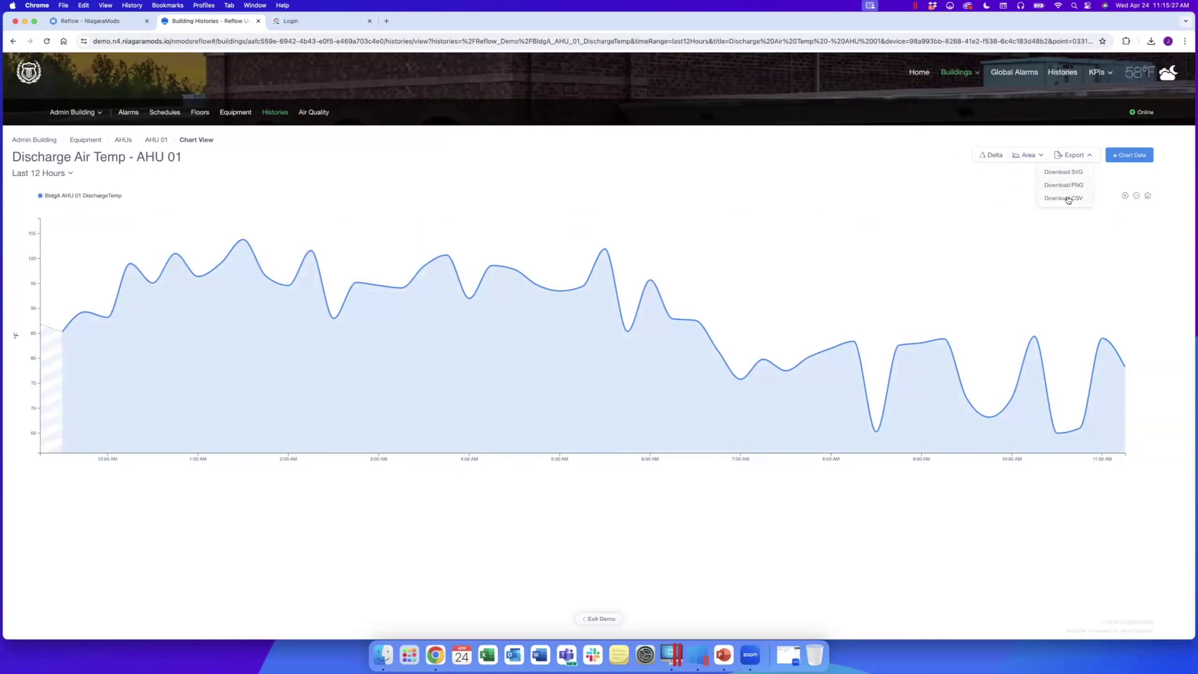
click(1083, 156)
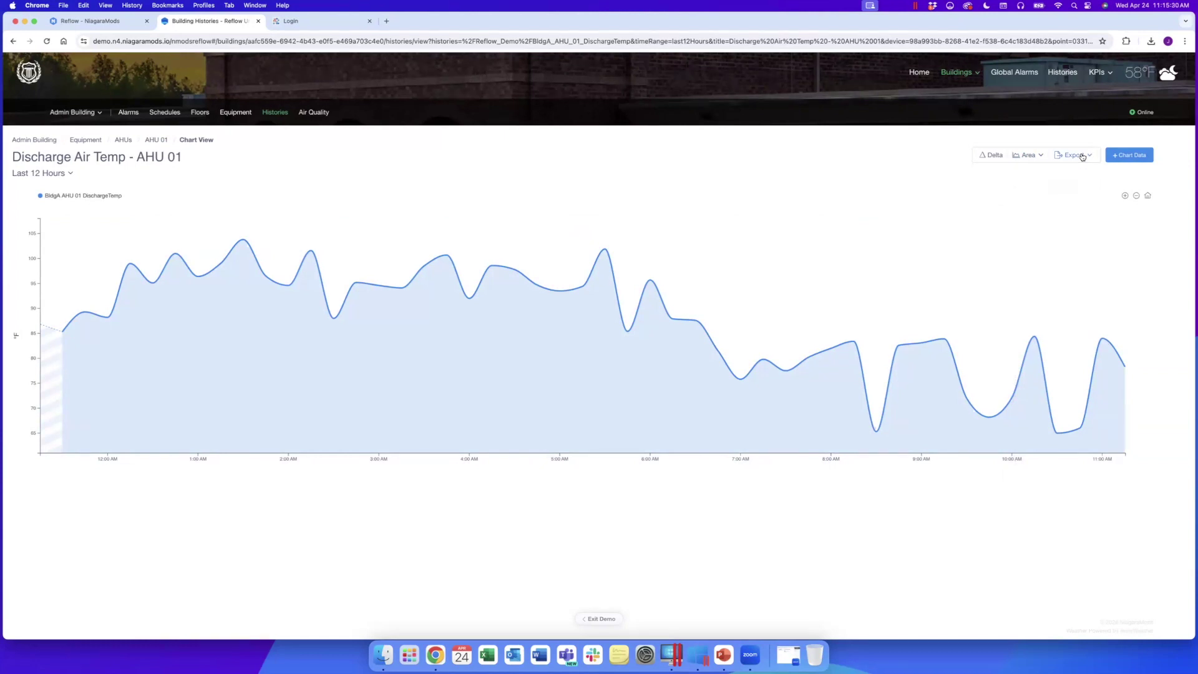
click(1125, 196)
click(1126, 198)
click(1137, 196)
click(1148, 196)
drag(798, 290, 437, 285)
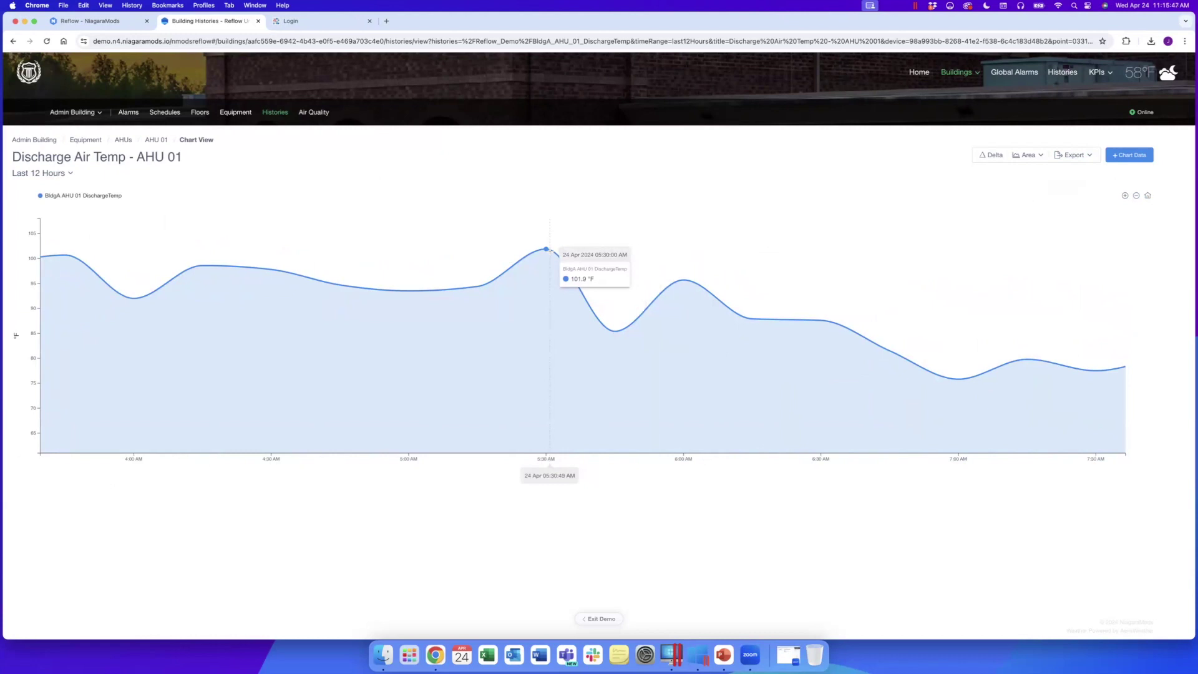
click(1147, 196)
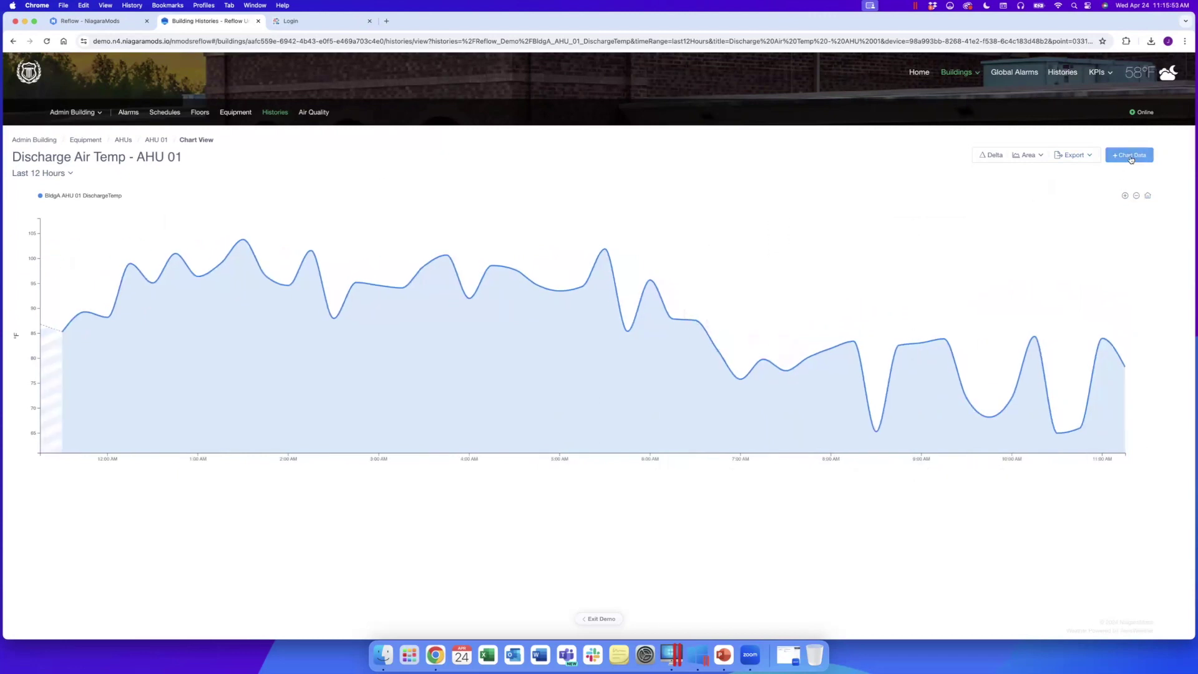
Find histories matching "dischargetemp", add BldgB AHU 01 DischargeTempSp to the chart and show the data as deltas.
click(1128, 157)
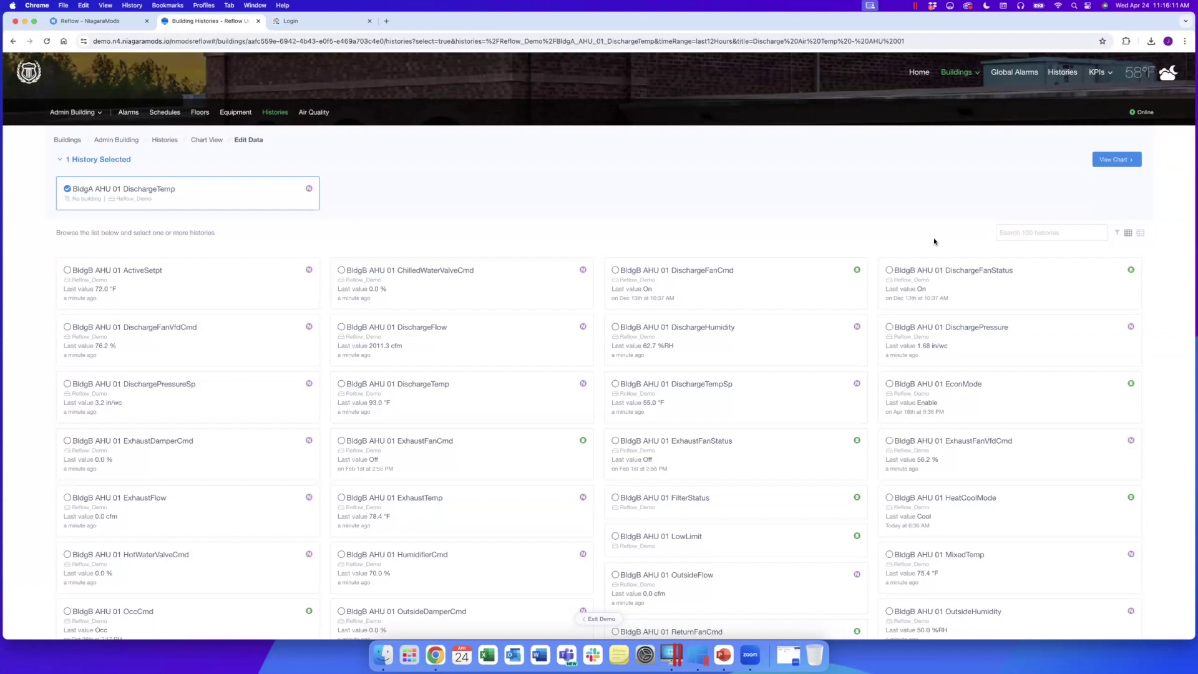
click(1029, 232)
text(di)
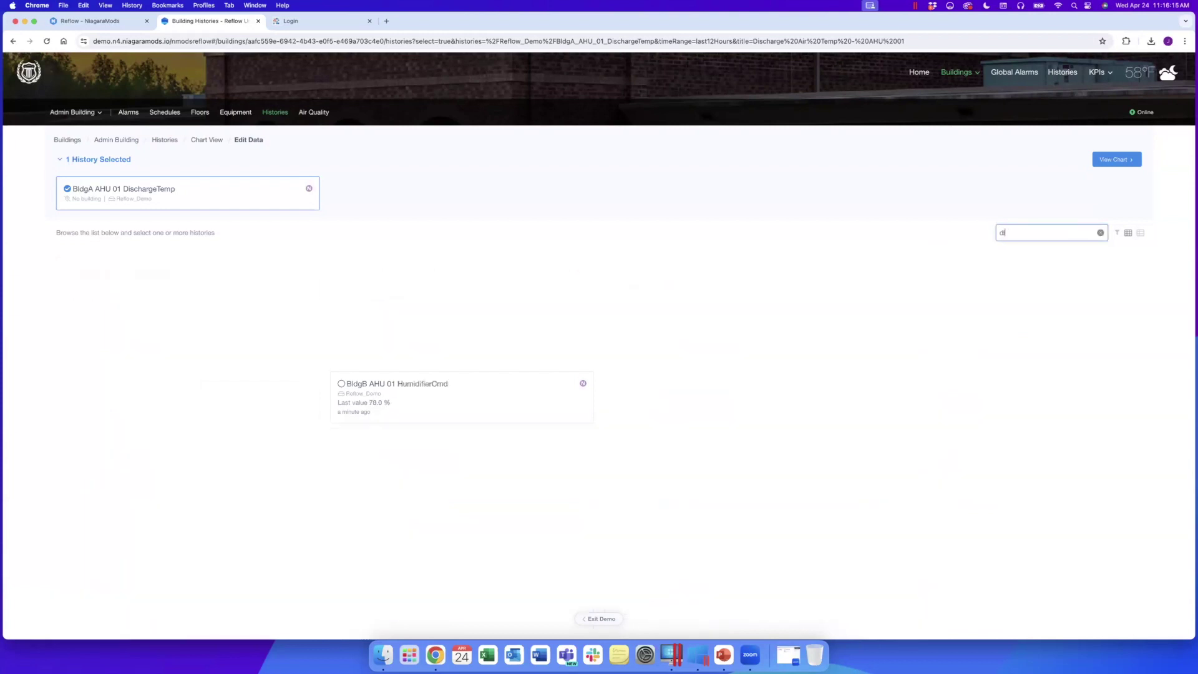
text(schargetemp)
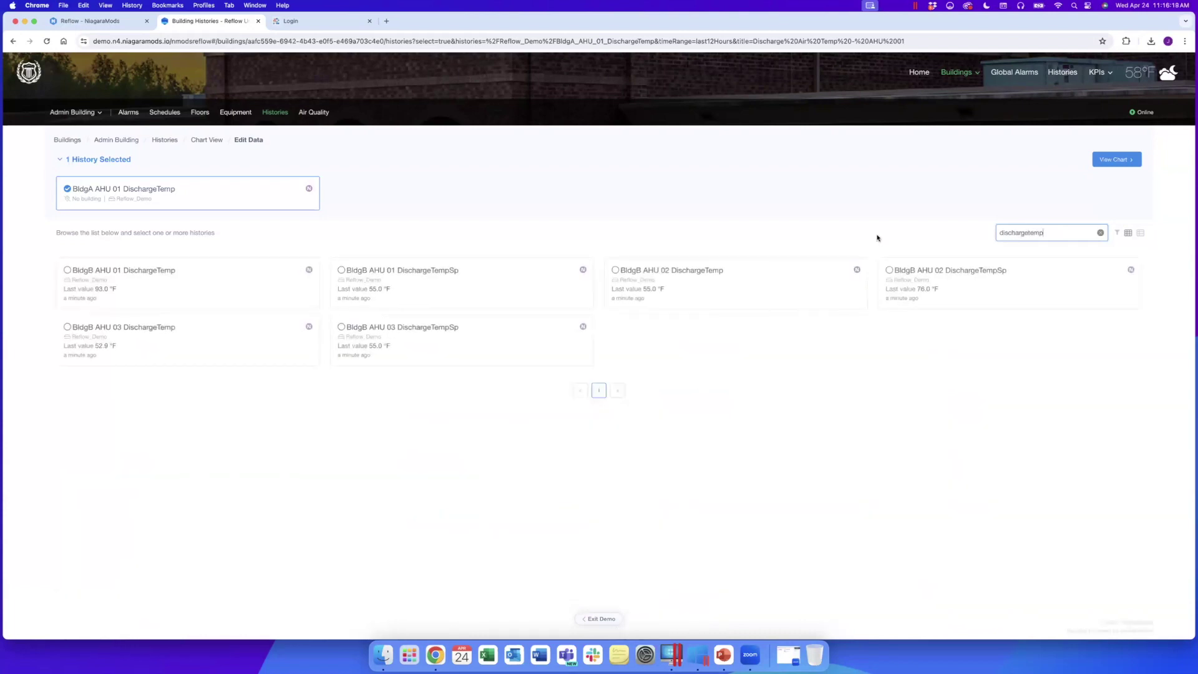
click(350, 272)
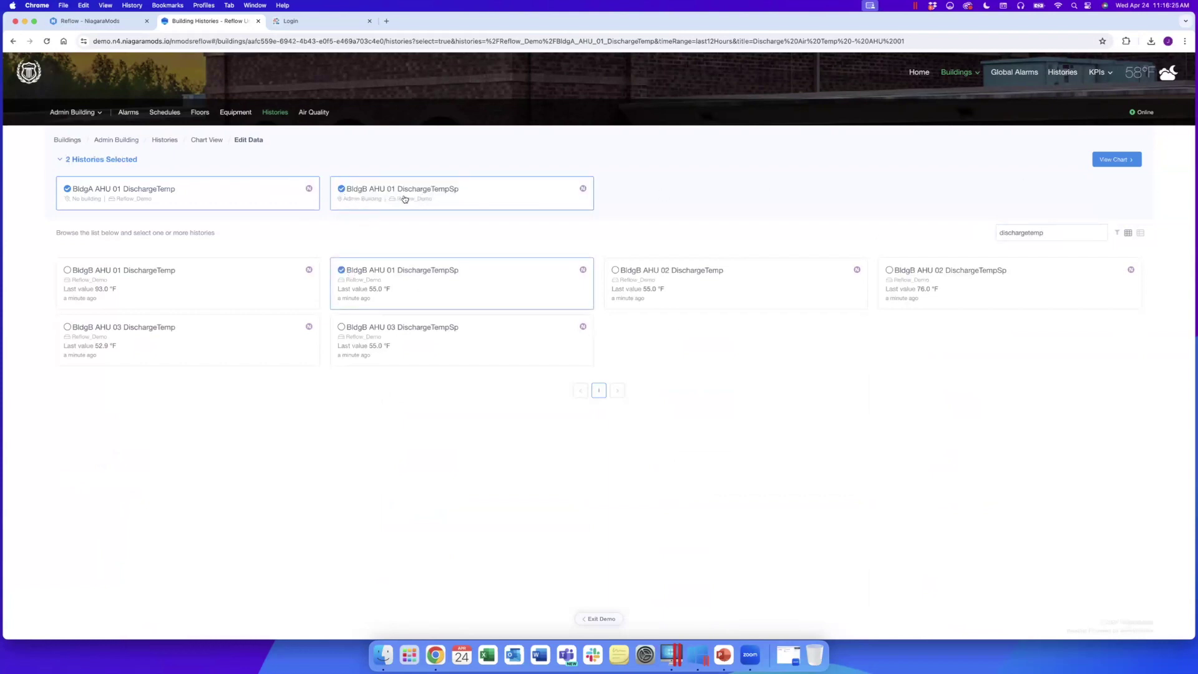
click(1121, 160)
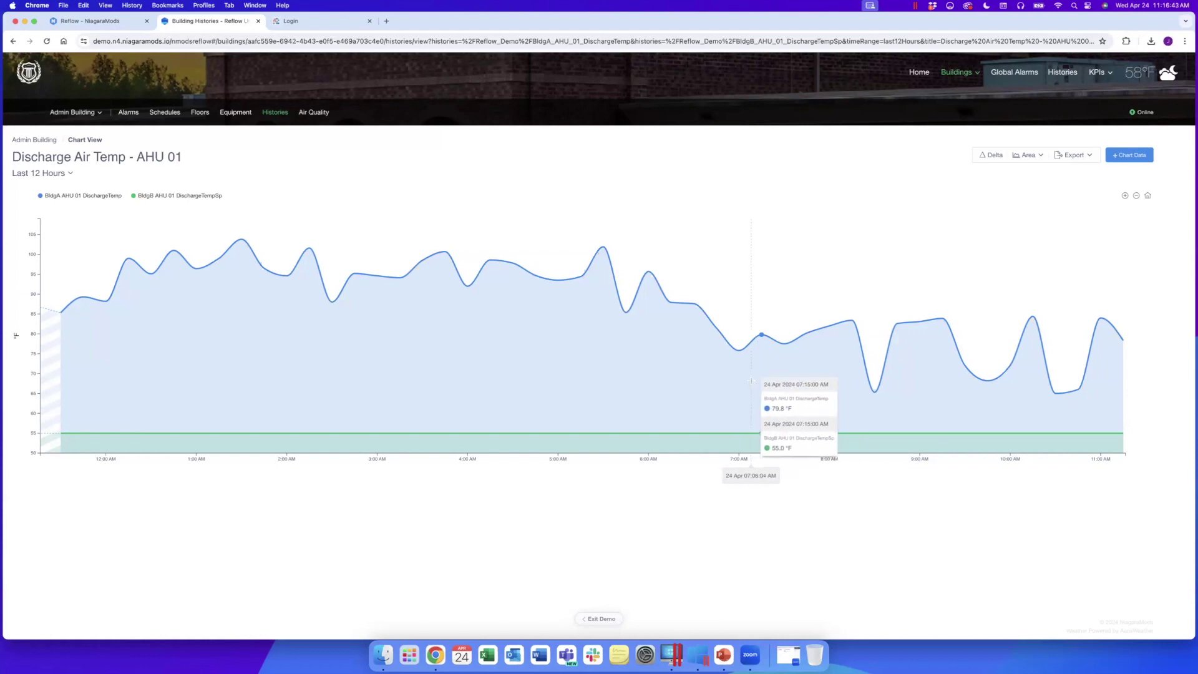
click(985, 158)
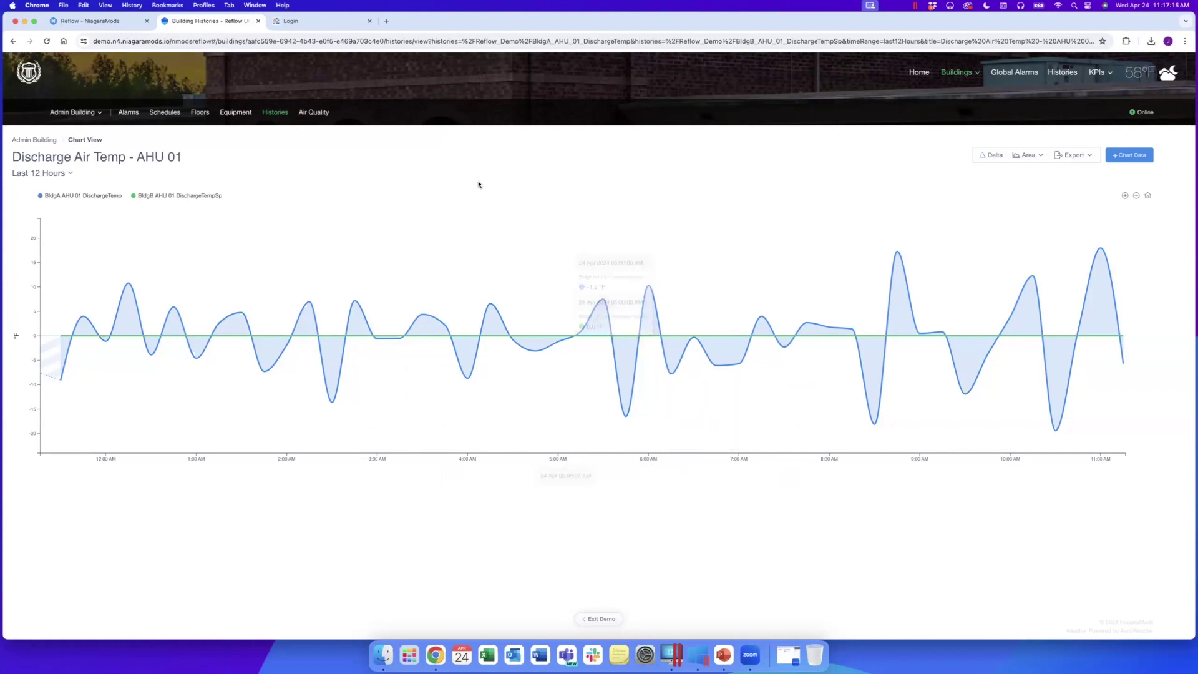
Open the global alarm console and bring up the alarm records of BldgA_AHU_01_DischargeTemp.
click(1017, 76)
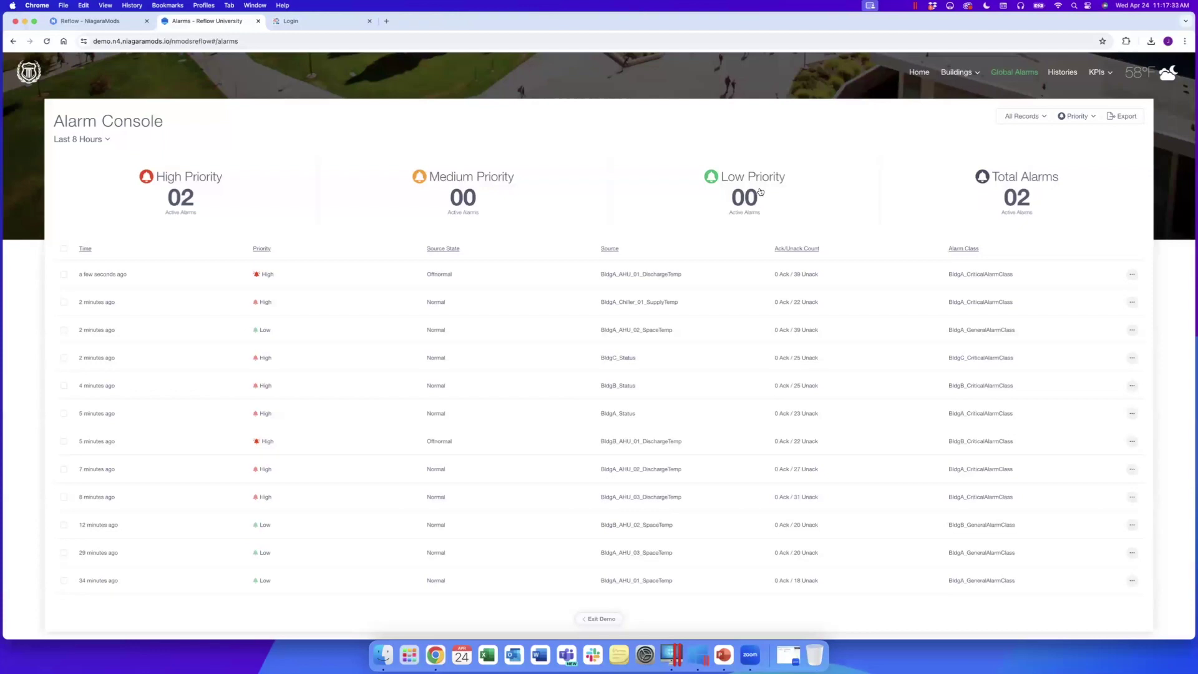
scroll(758, 193, down, 1)
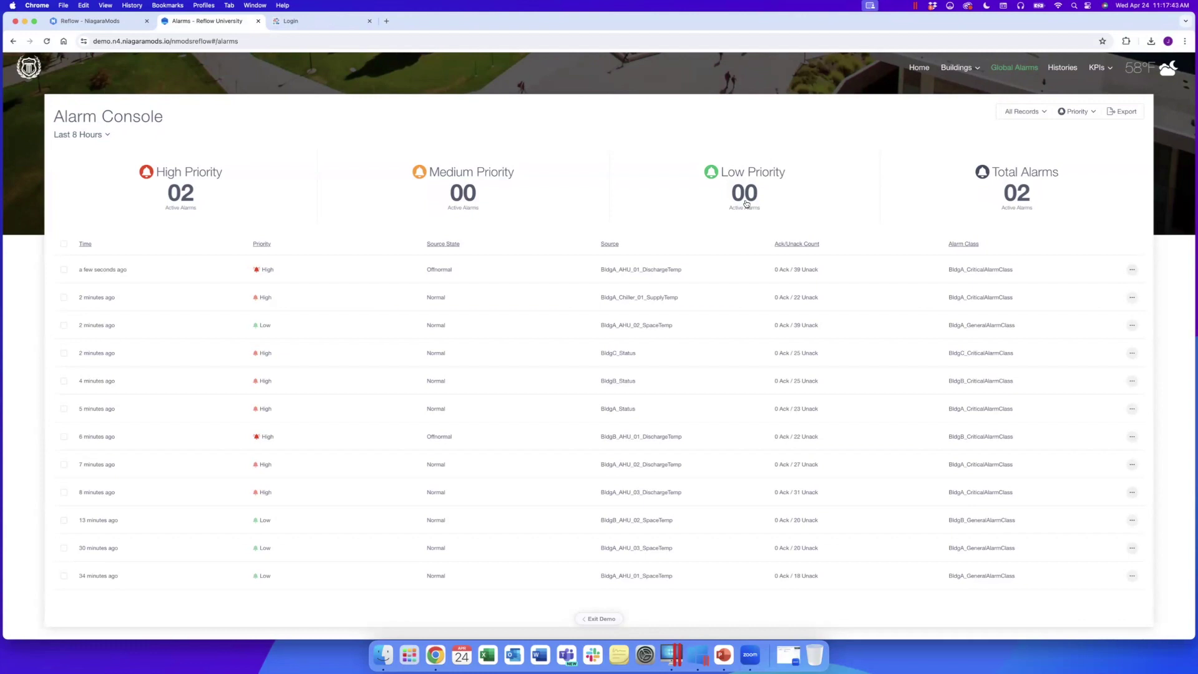
click(331, 274)
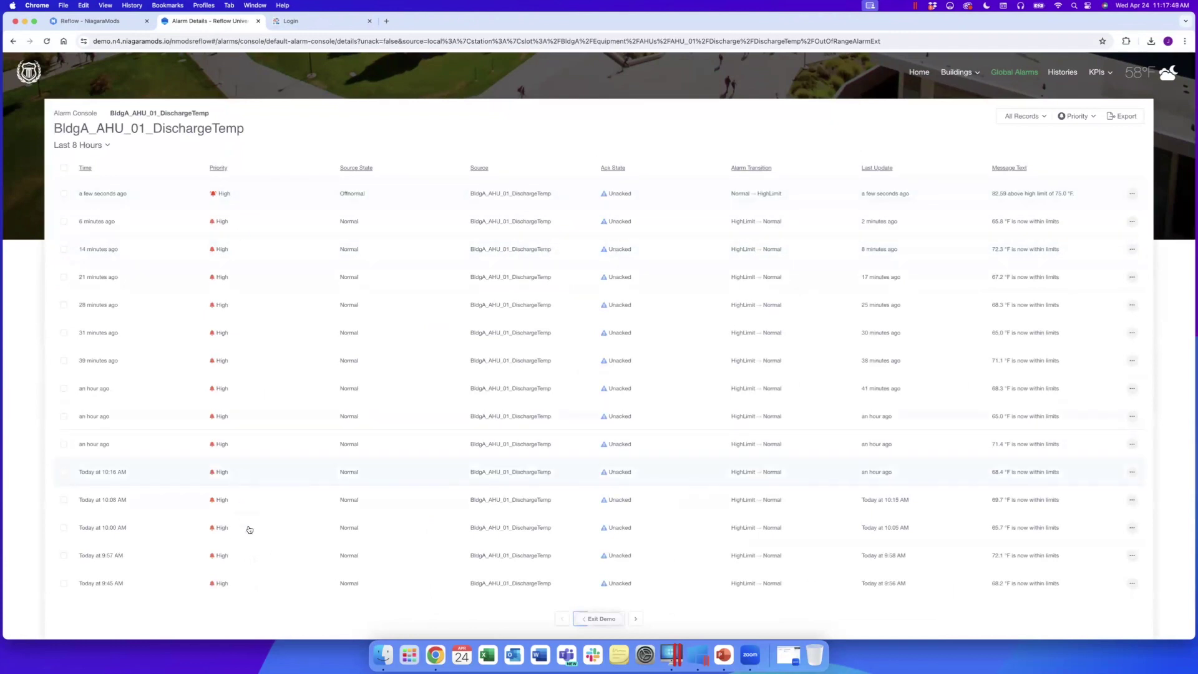
Open the newest alarm record's details, view its Table and Notes sections, and close the details without adding a note.
click(414, 203)
click(604, 243)
click(636, 243)
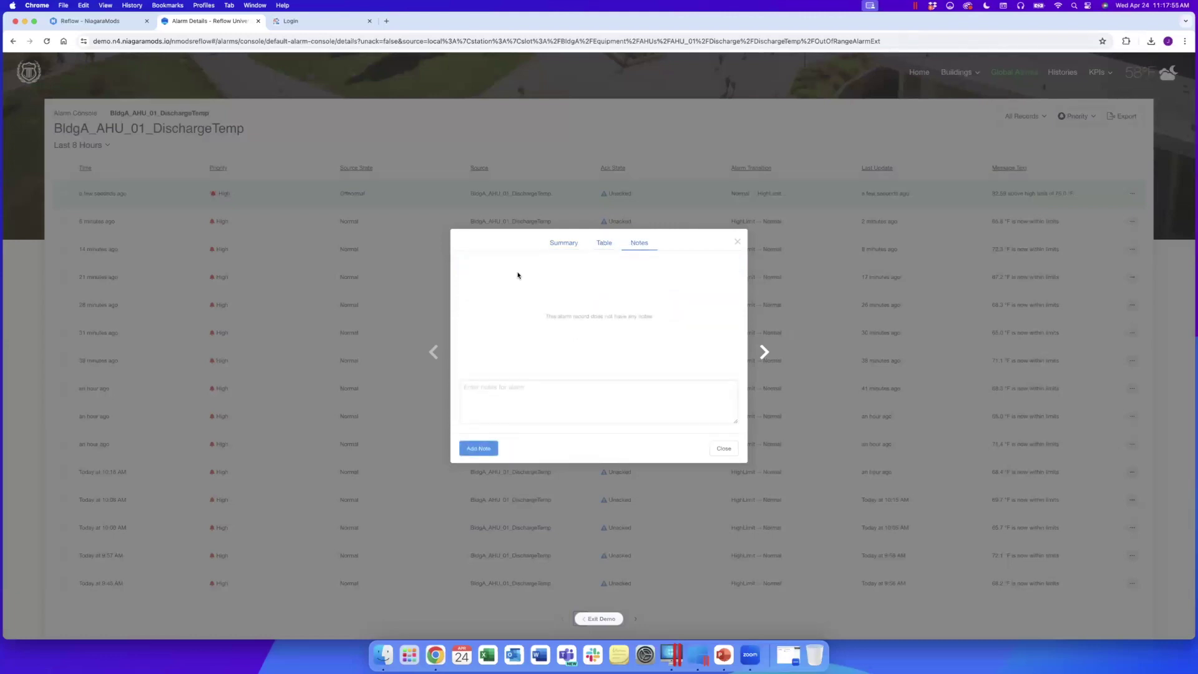
click(515, 396)
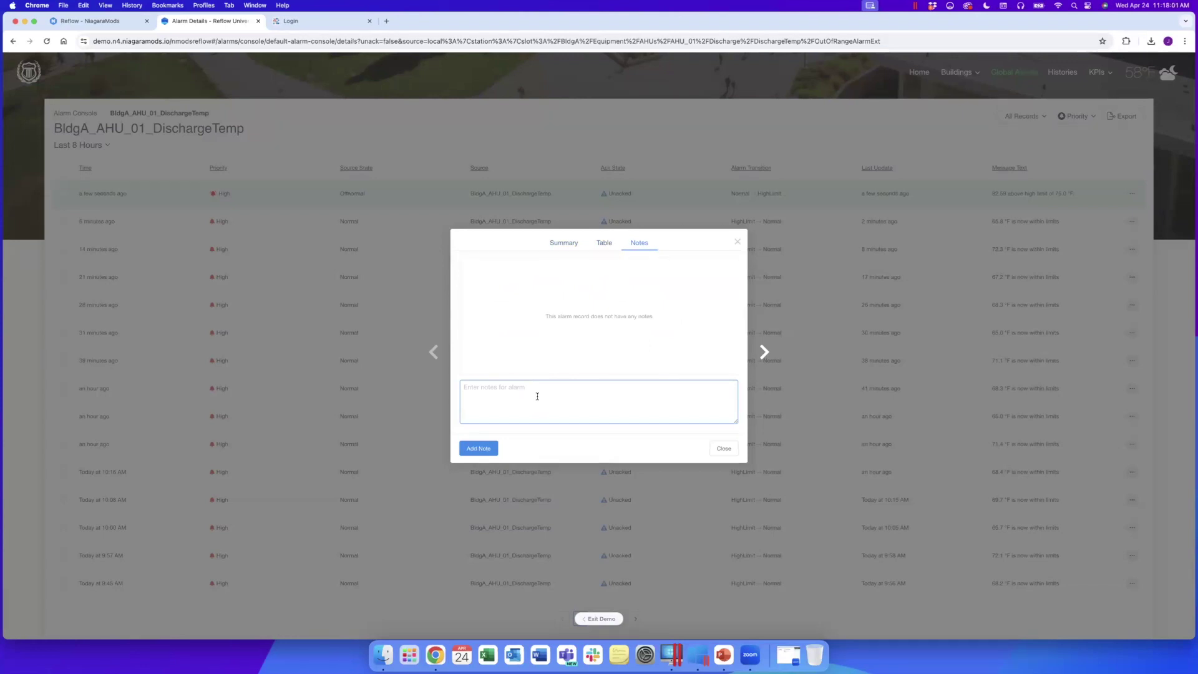
click(722, 449)
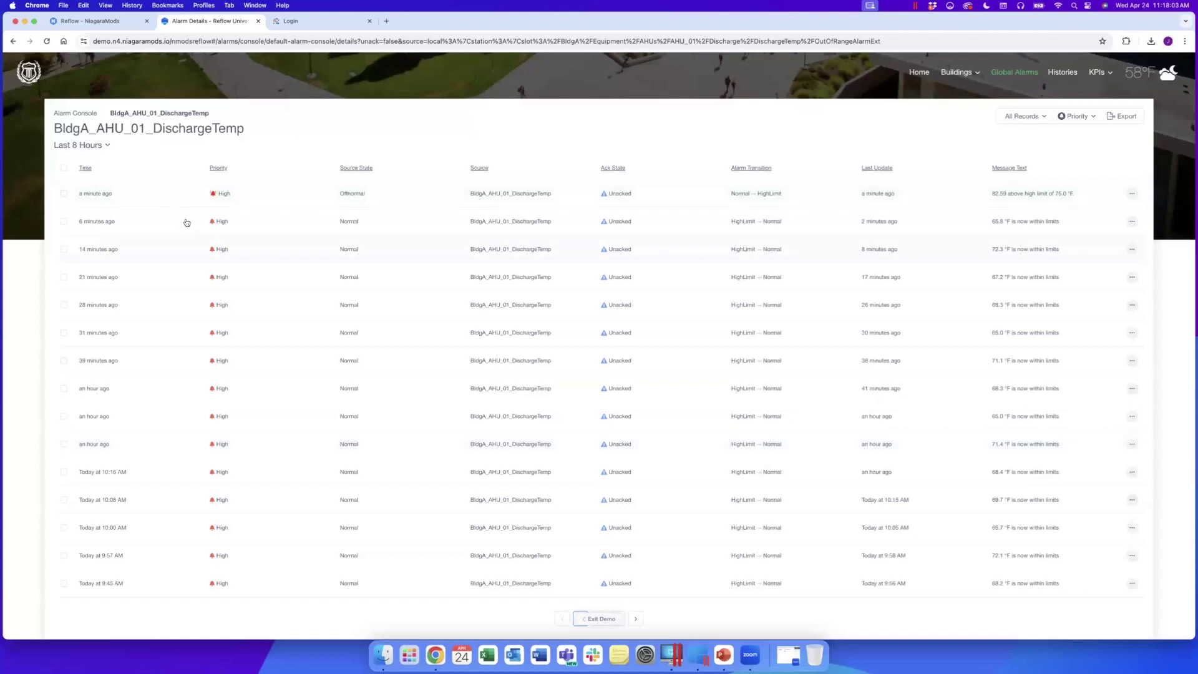
Select all BldgA_AHU_01_DischargeTemp alarm records to see the bulk actions, and return to the main alarm console.
click(63, 193)
click(63, 247)
click(63, 274)
click(64, 195)
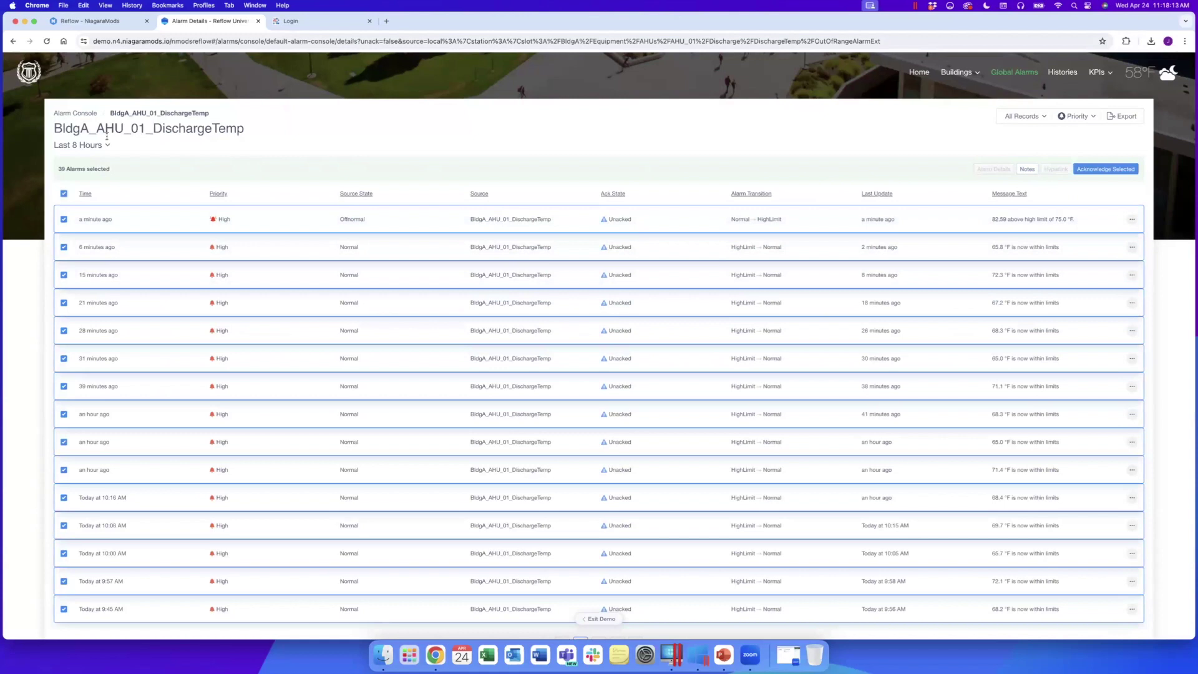
click(83, 114)
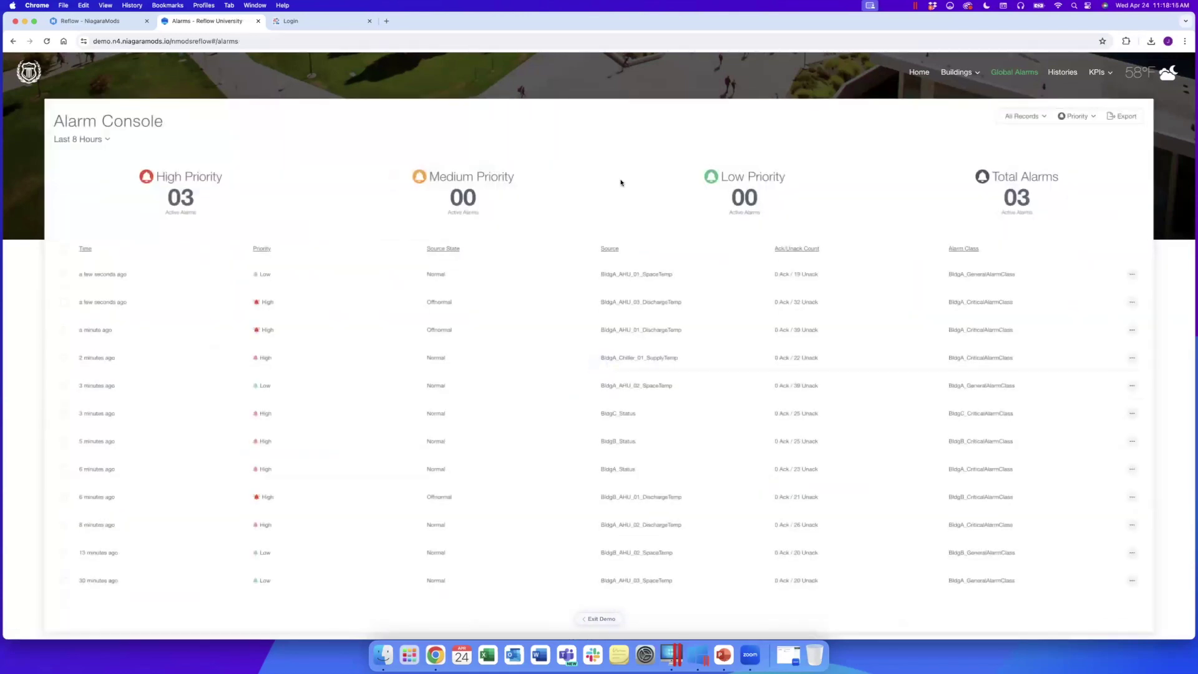
Filter the console to active alarms only, limit them to unacknowledged ones, and check the priority filter choices.
click(1026, 117)
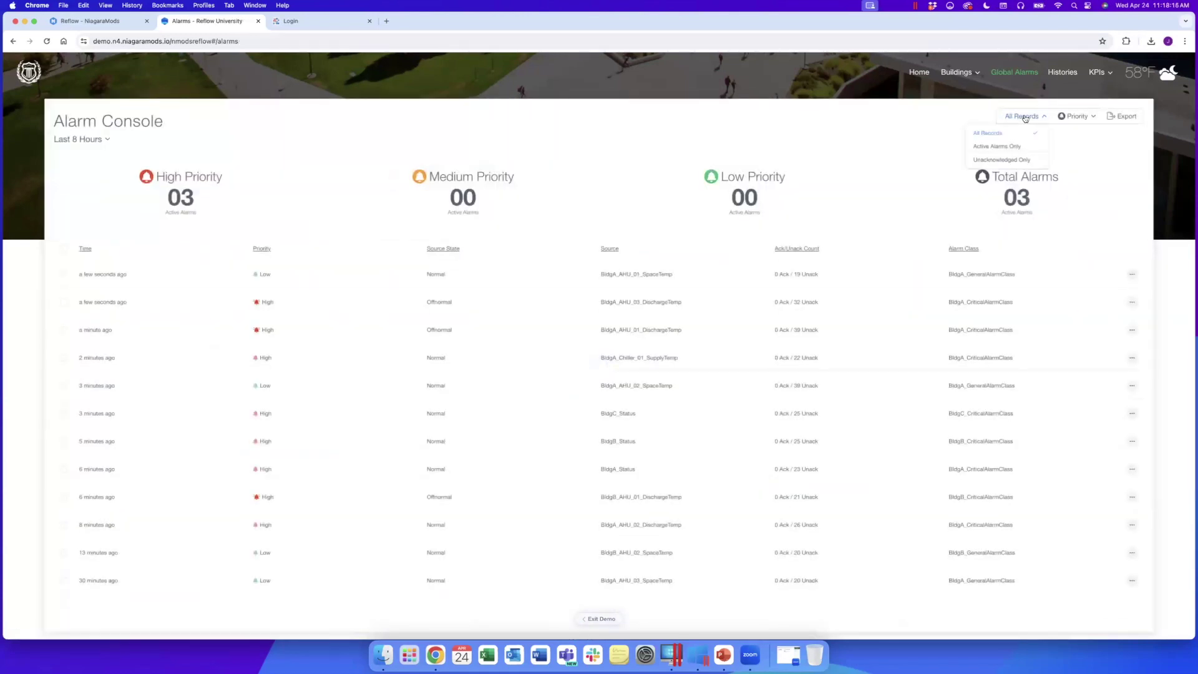
click(1006, 146)
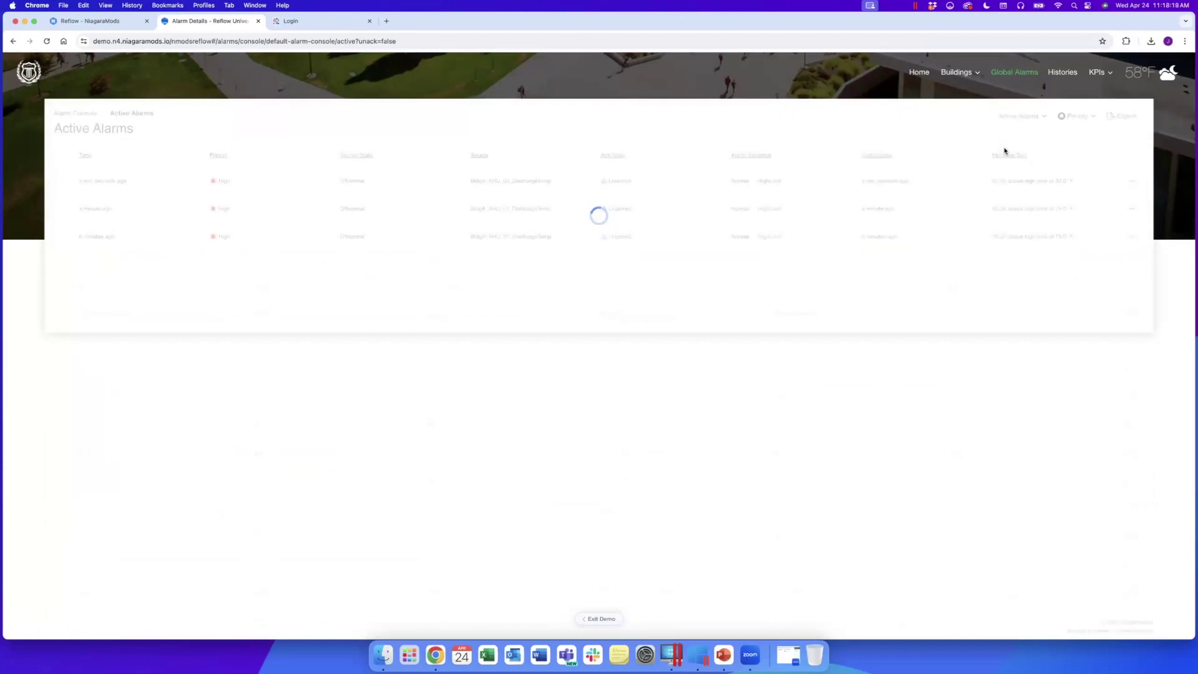
click(1030, 116)
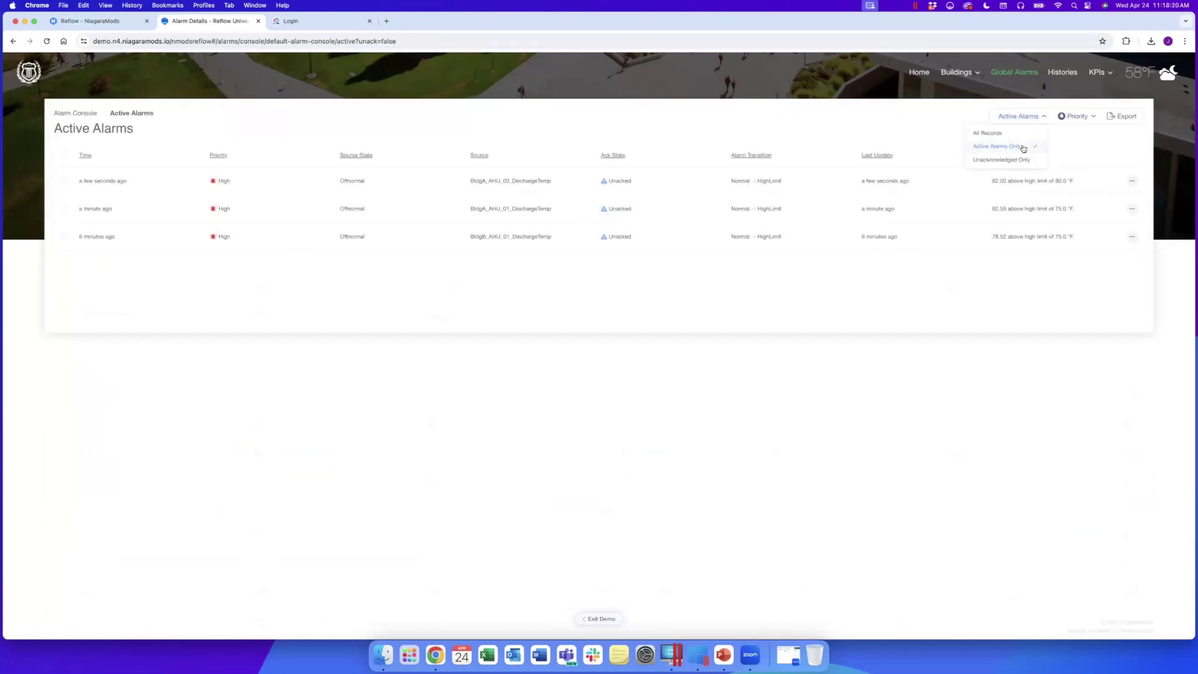
click(1012, 161)
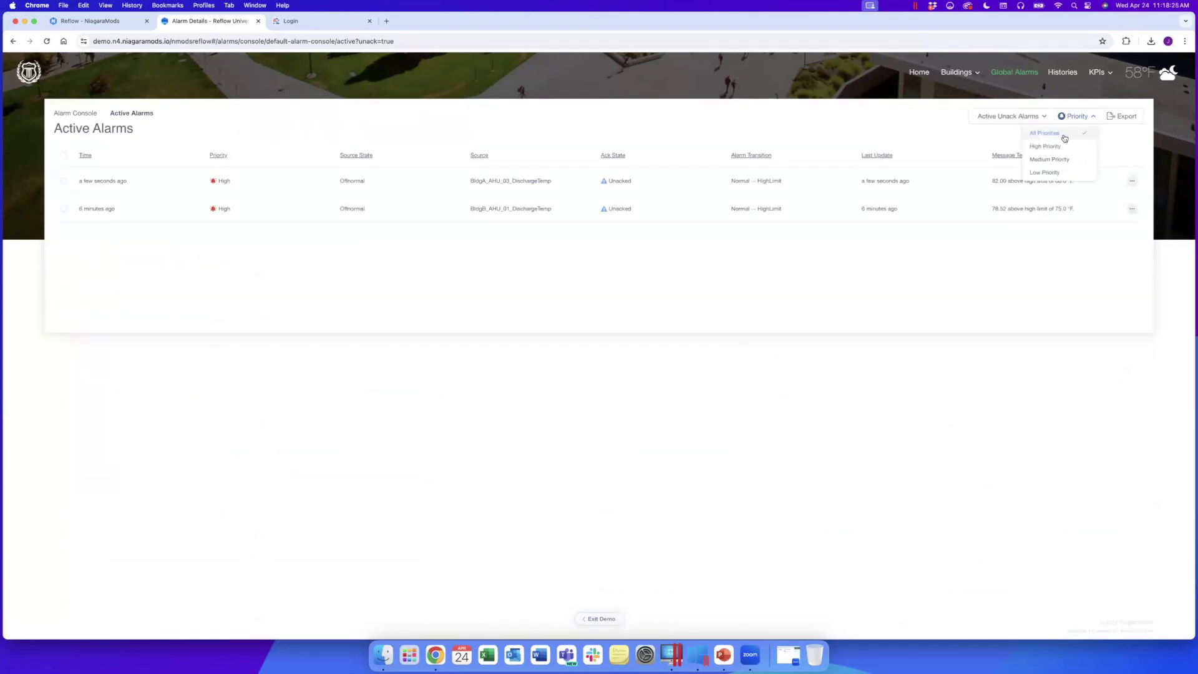
click(1127, 119)
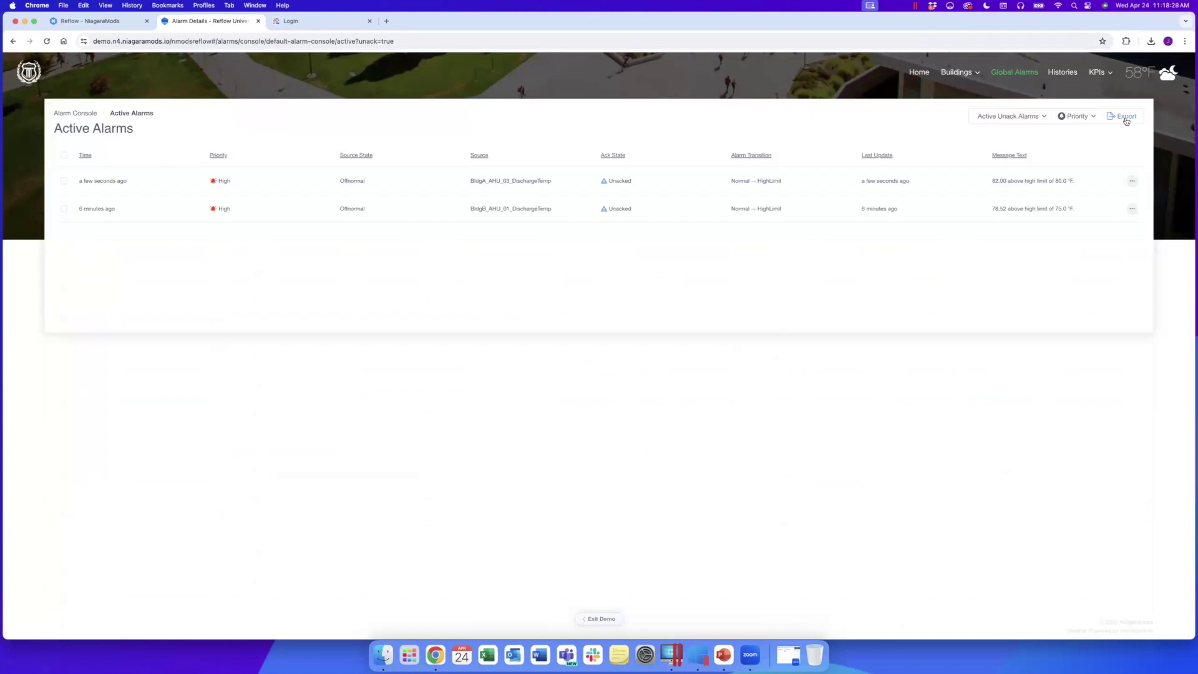
Remove the unacknowledged-only filter and return the alarm console to All Records.
click(1028, 116)
click(1027, 118)
click(1026, 118)
click(1009, 158)
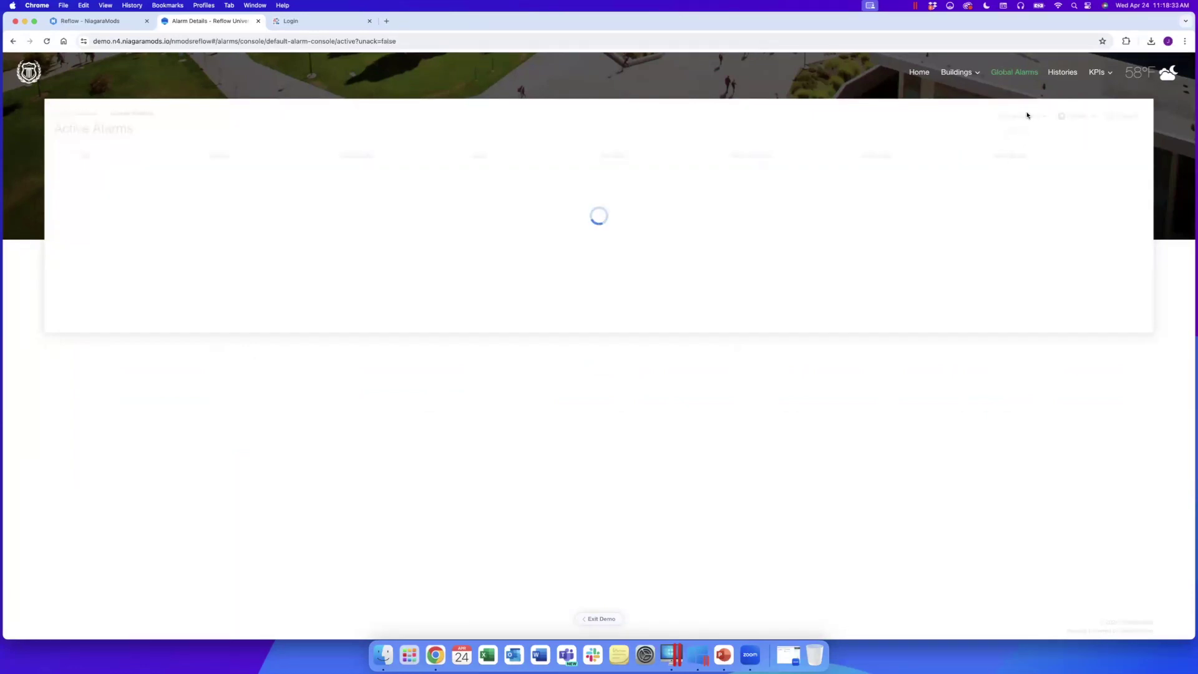
click(1027, 118)
click(1010, 130)
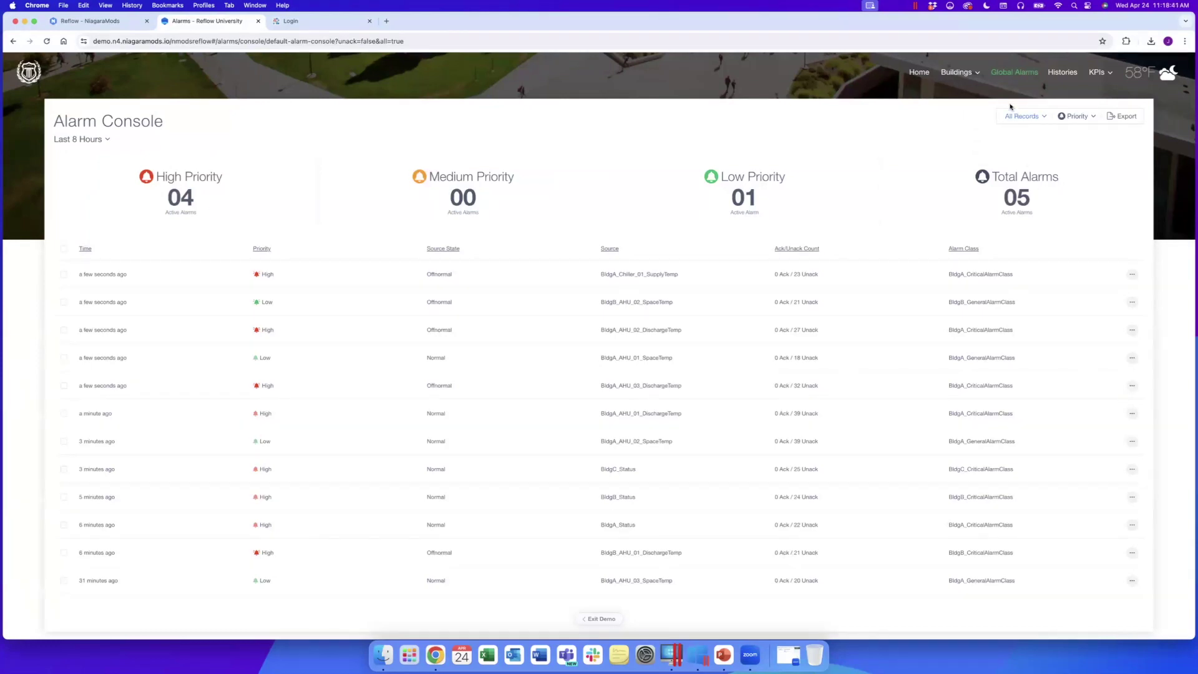
Open the Admin Building's schedules and view the weekly schedule of Floor1Schedule.
click(973, 73)
click(941, 111)
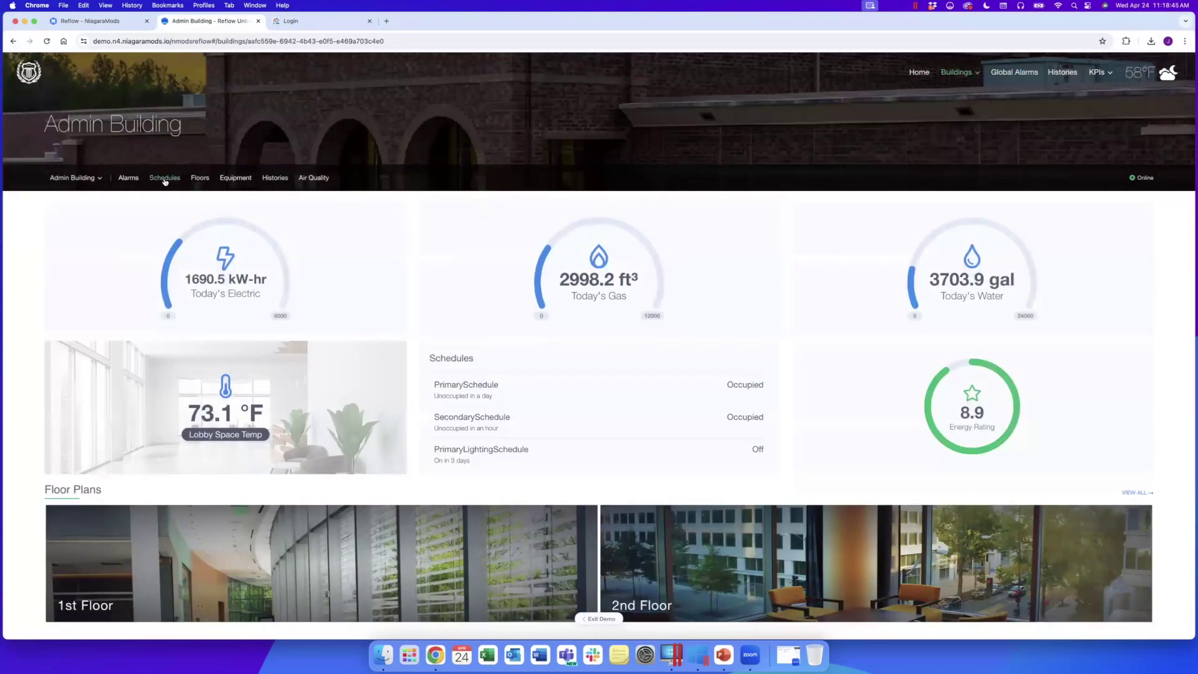
click(165, 178)
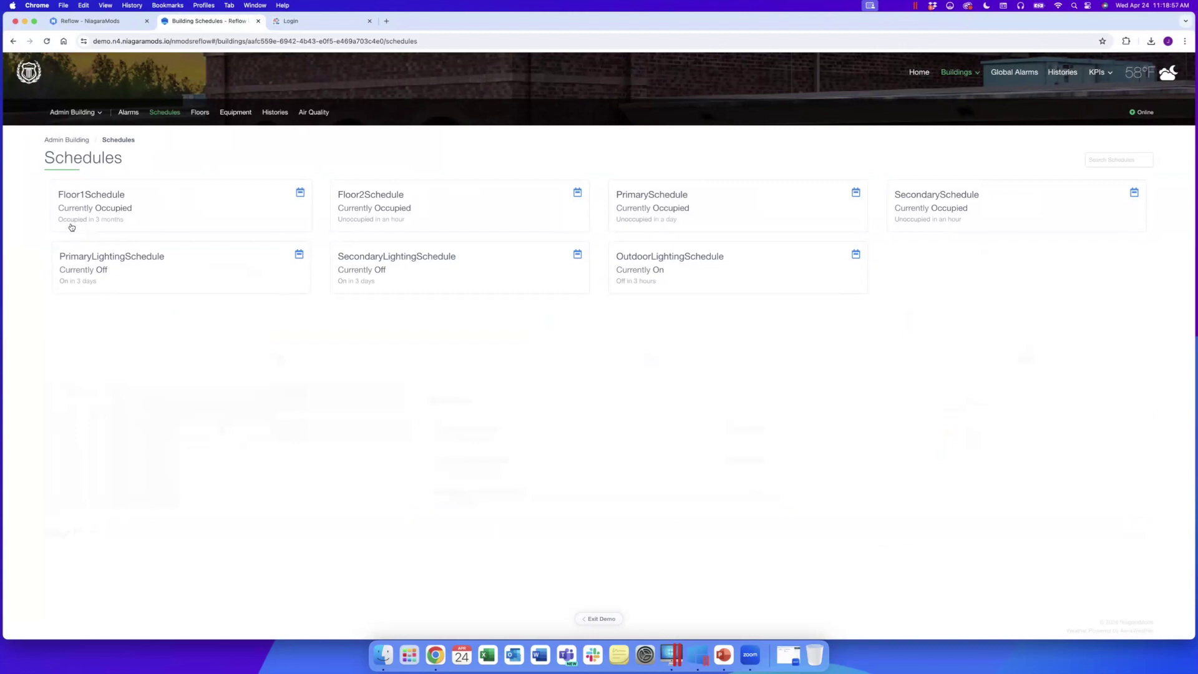
click(113, 209)
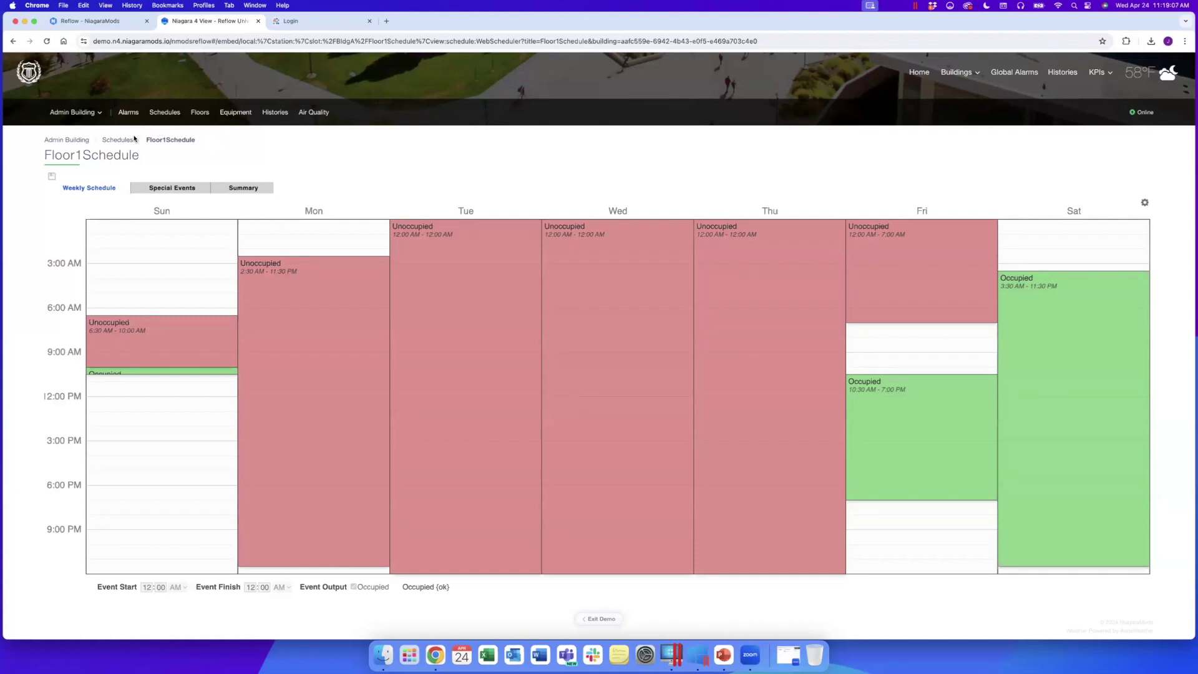
Return to the Admin Building overview and open the AHU 01 equipment page at its point values.
click(68, 141)
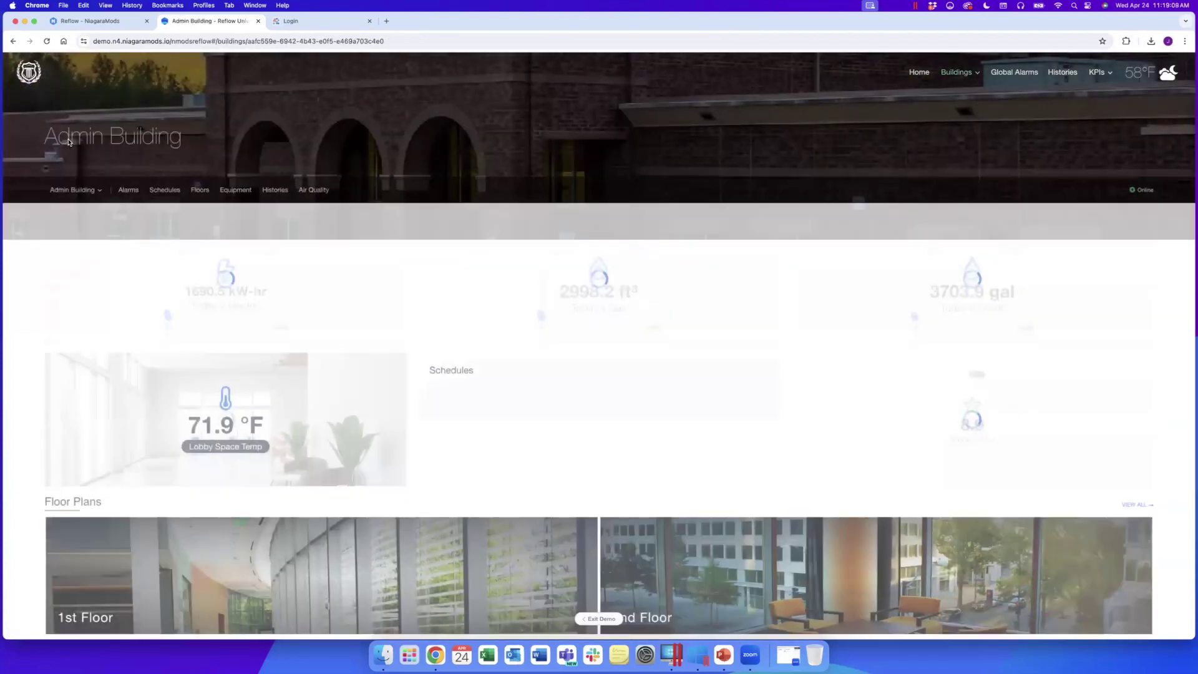
scroll(12, 437, down, 5)
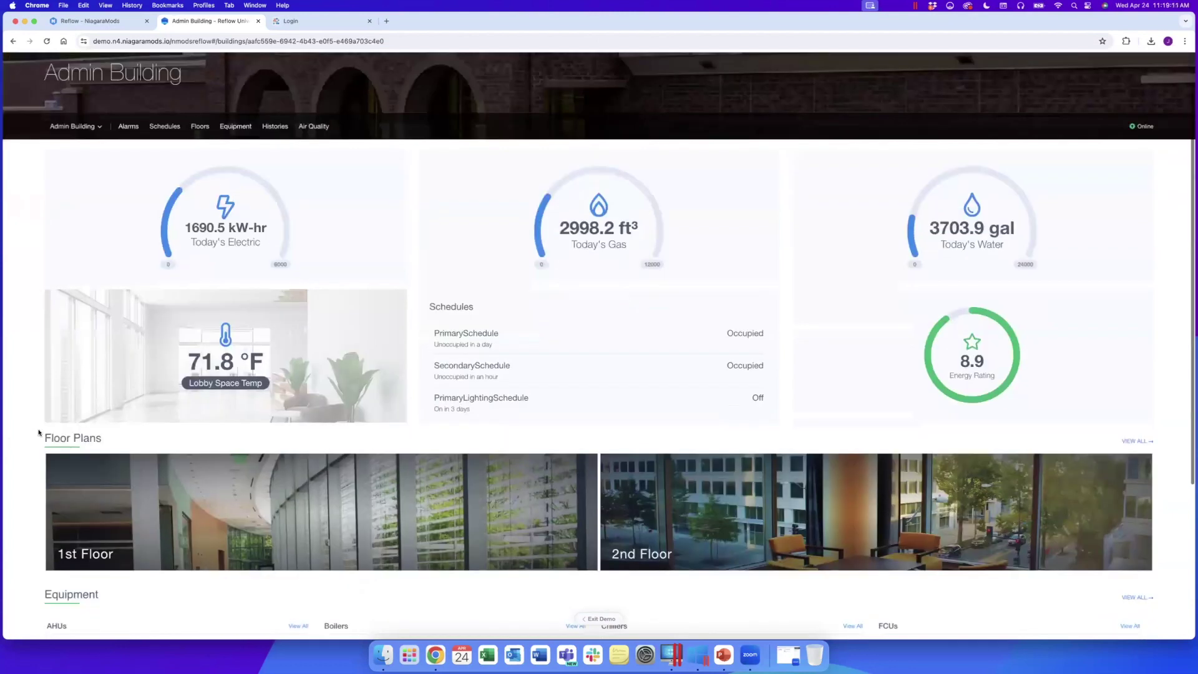
click(99, 421)
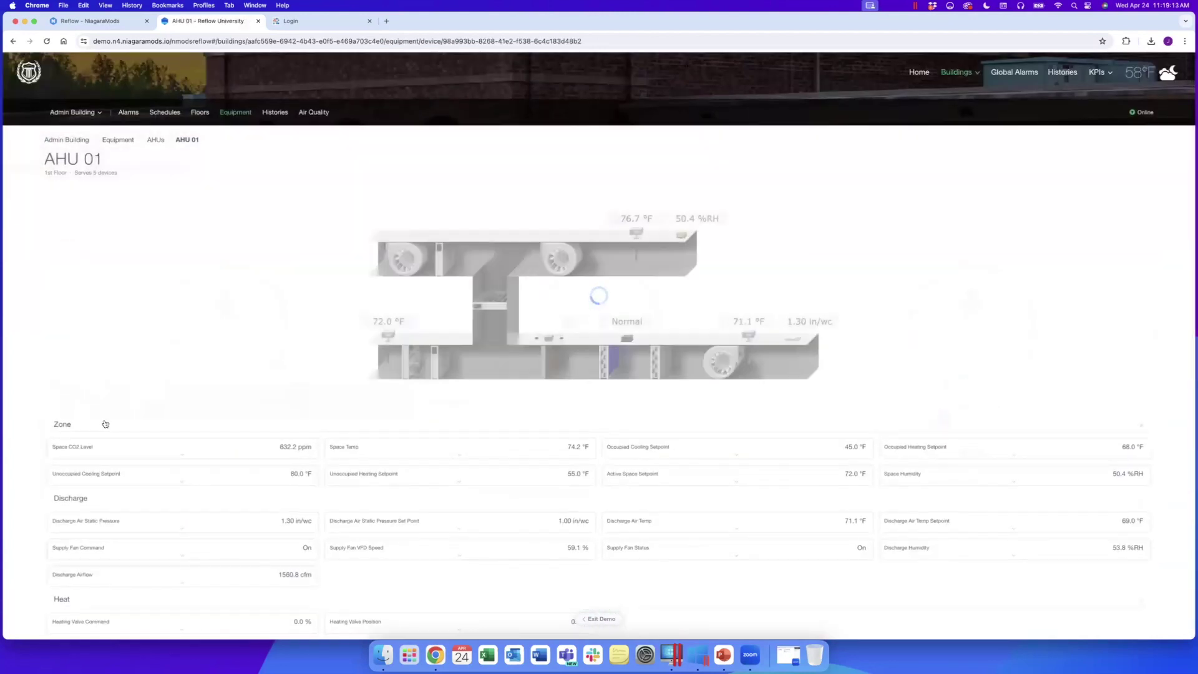
scroll(284, 298, down, 2)
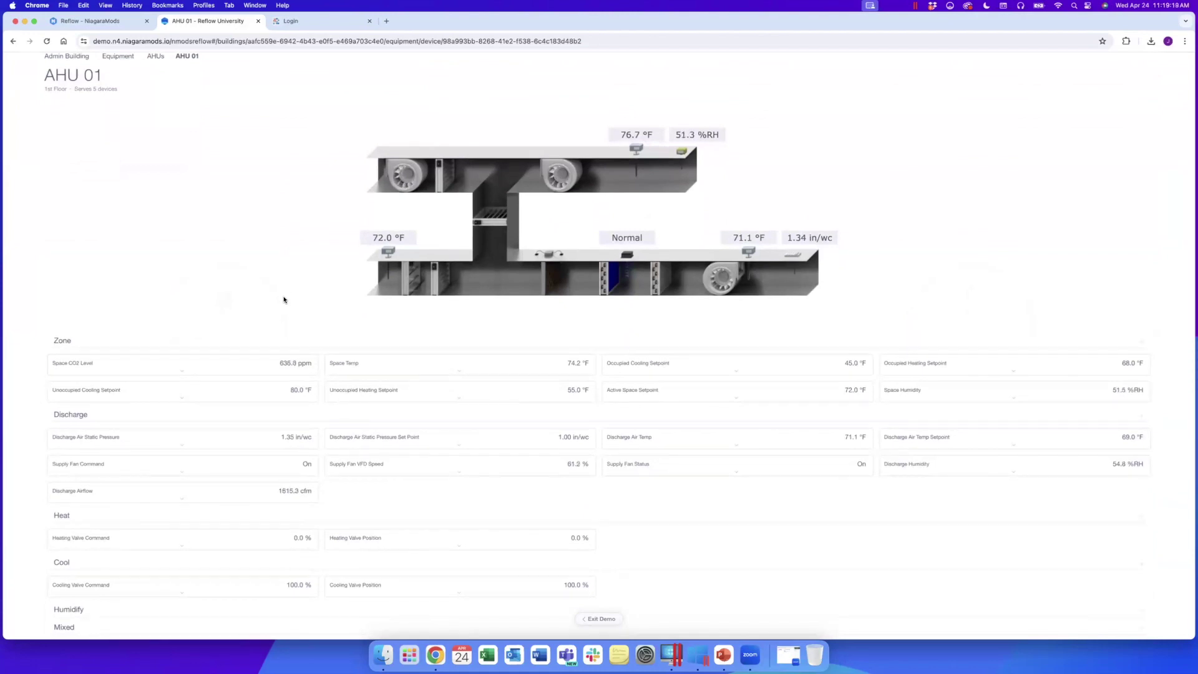
Set AHU 01's Occupied Cooling Setpoint to 47.0 °F and collapse the point's details.
click(743, 373)
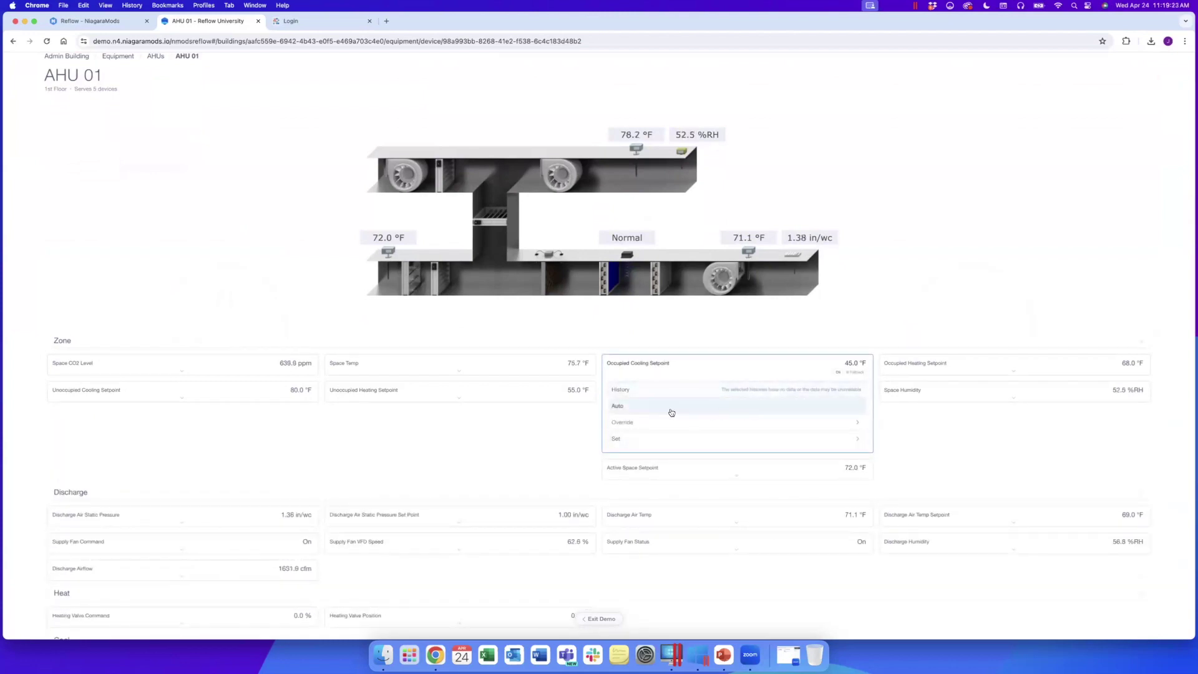
click(687, 438)
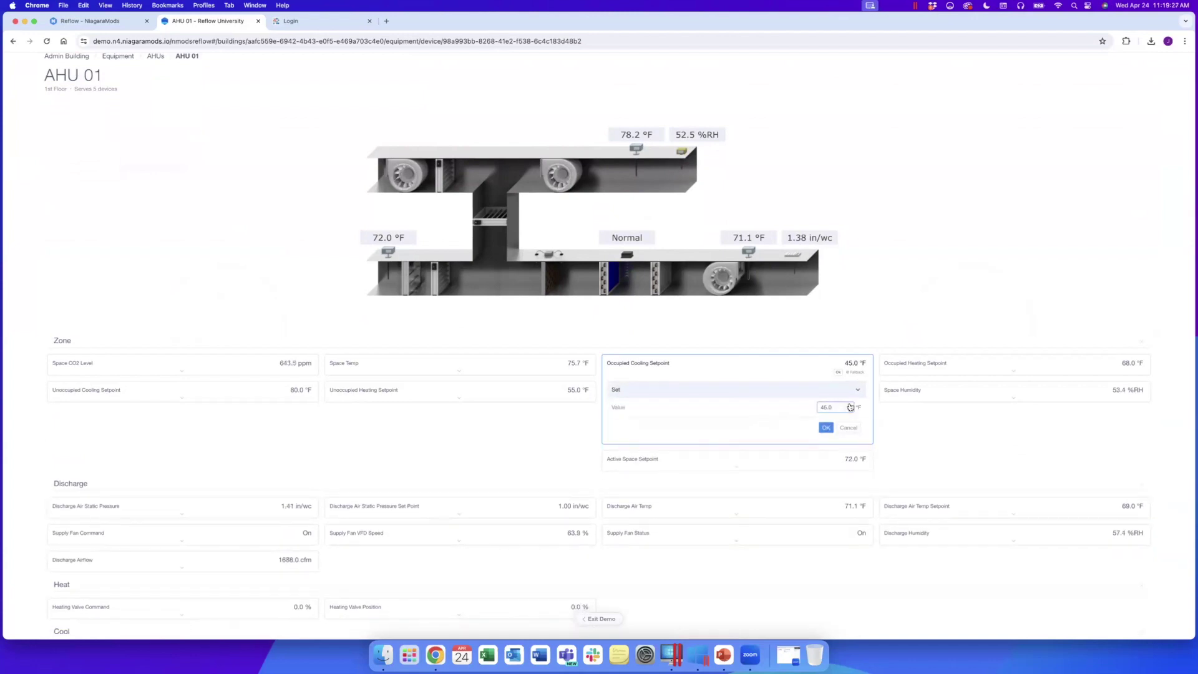
click(825, 428)
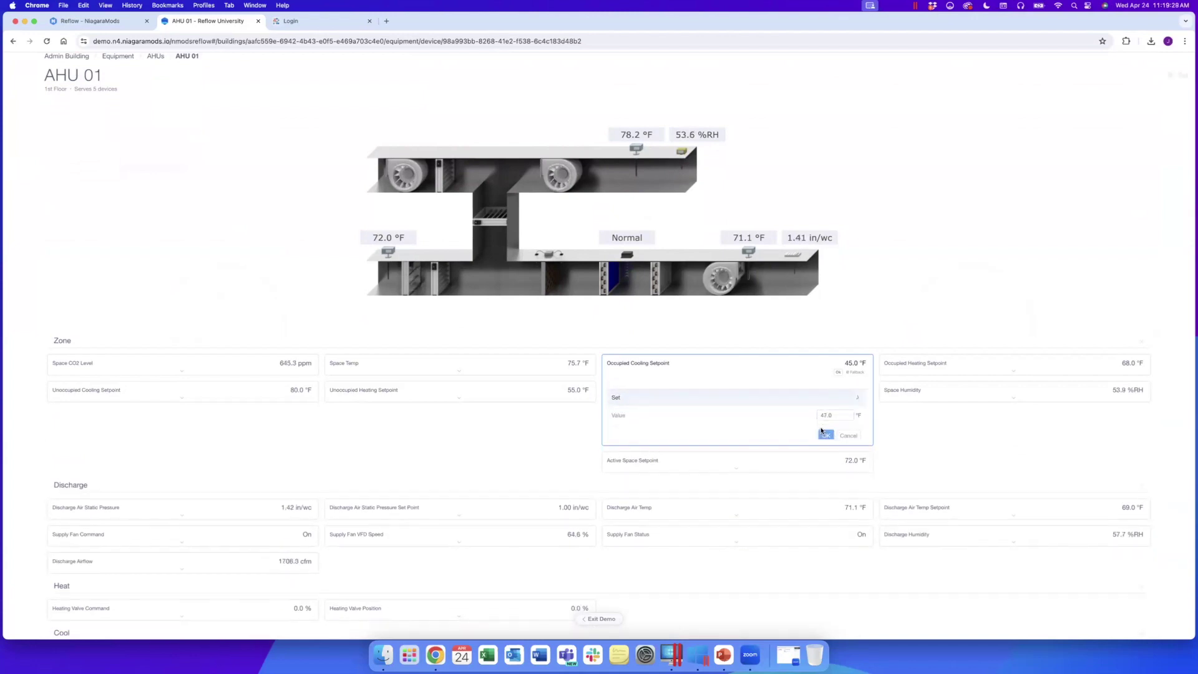
click(803, 366)
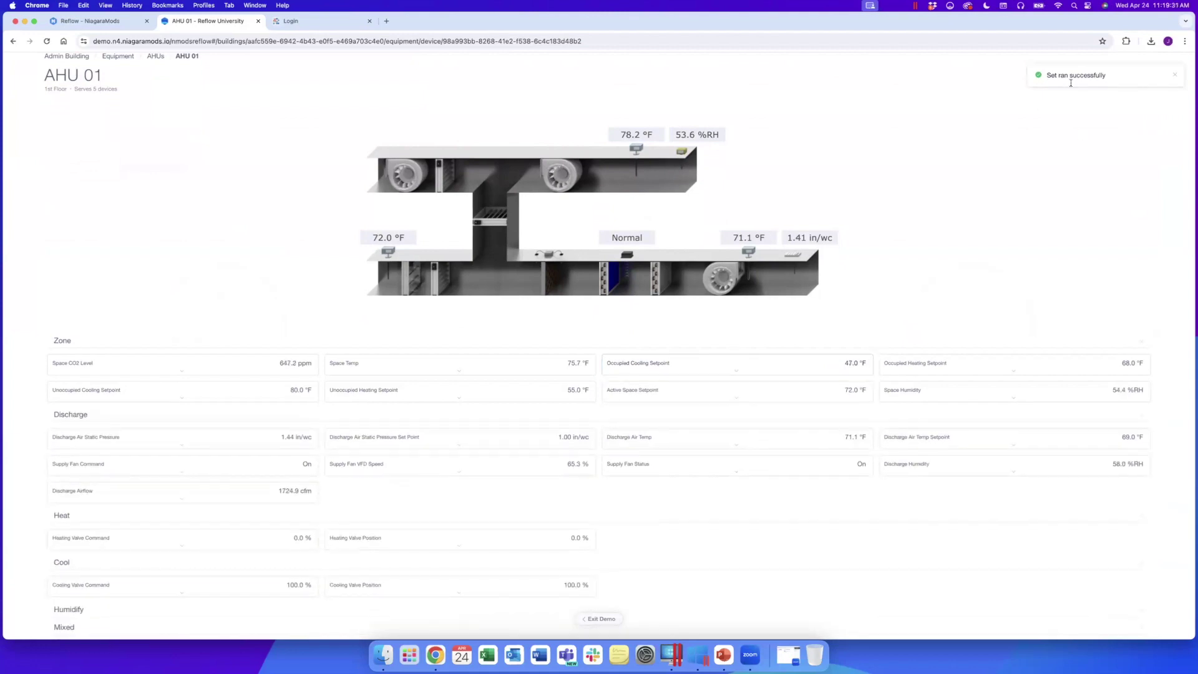
Override AHU 01's Occupied Heating Setpoint with 66.0 °F and collapse the point's details.
click(992, 368)
click(988, 409)
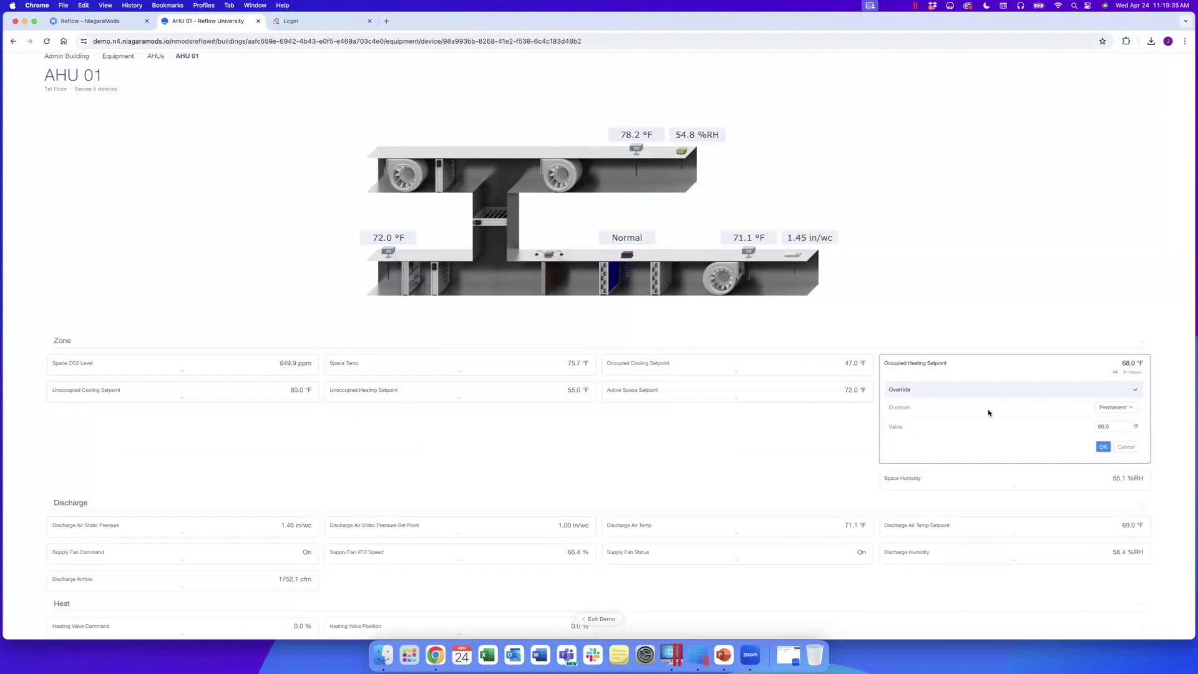
click(1104, 447)
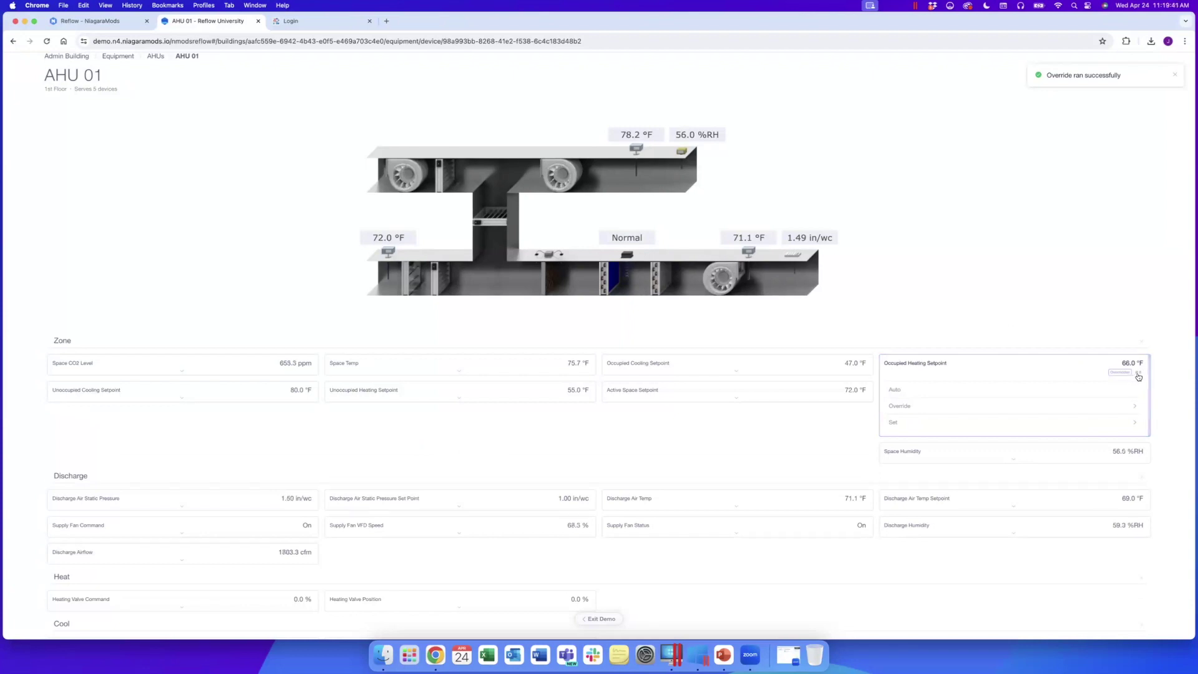
click(928, 358)
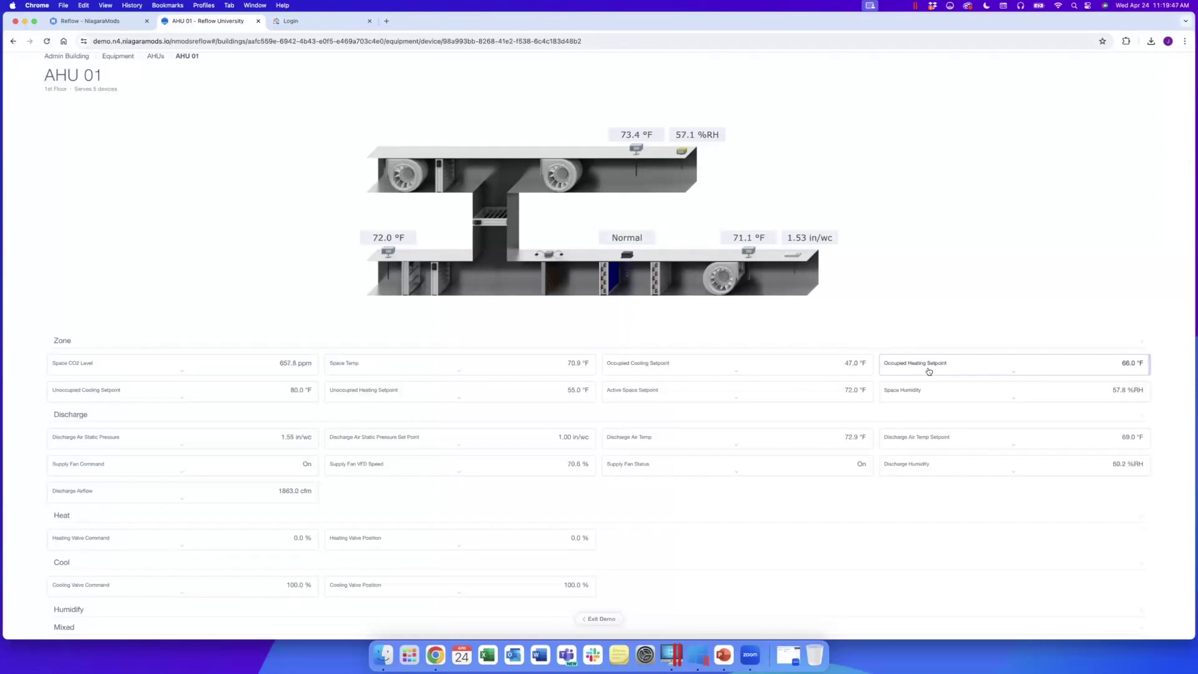
View the devices served by AHU 01, open VAV 1-01, and return to AHU 01 through its served-by link.
scroll(795, 326, up, 3)
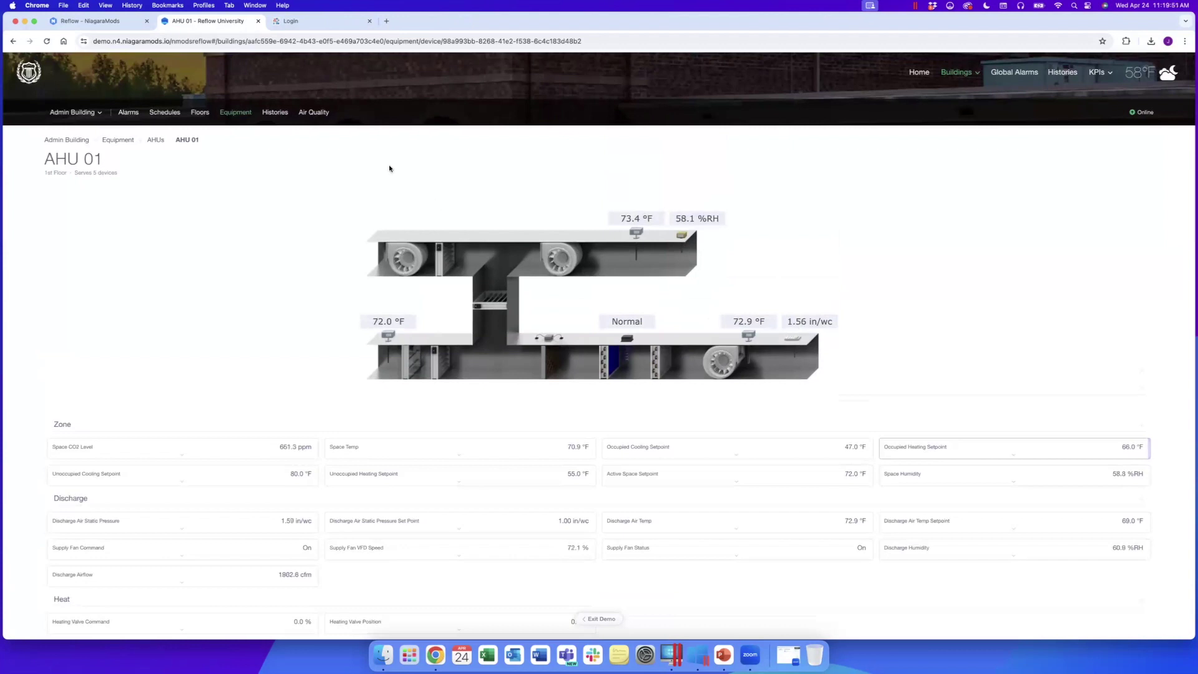
click(99, 177)
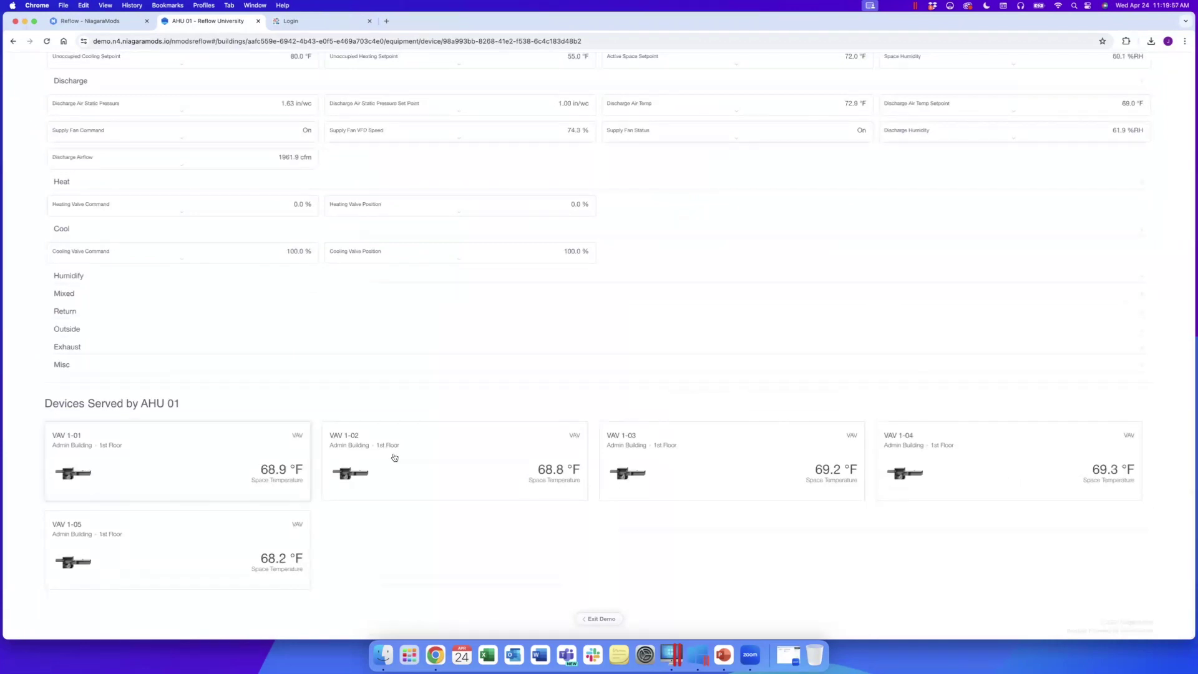
click(181, 448)
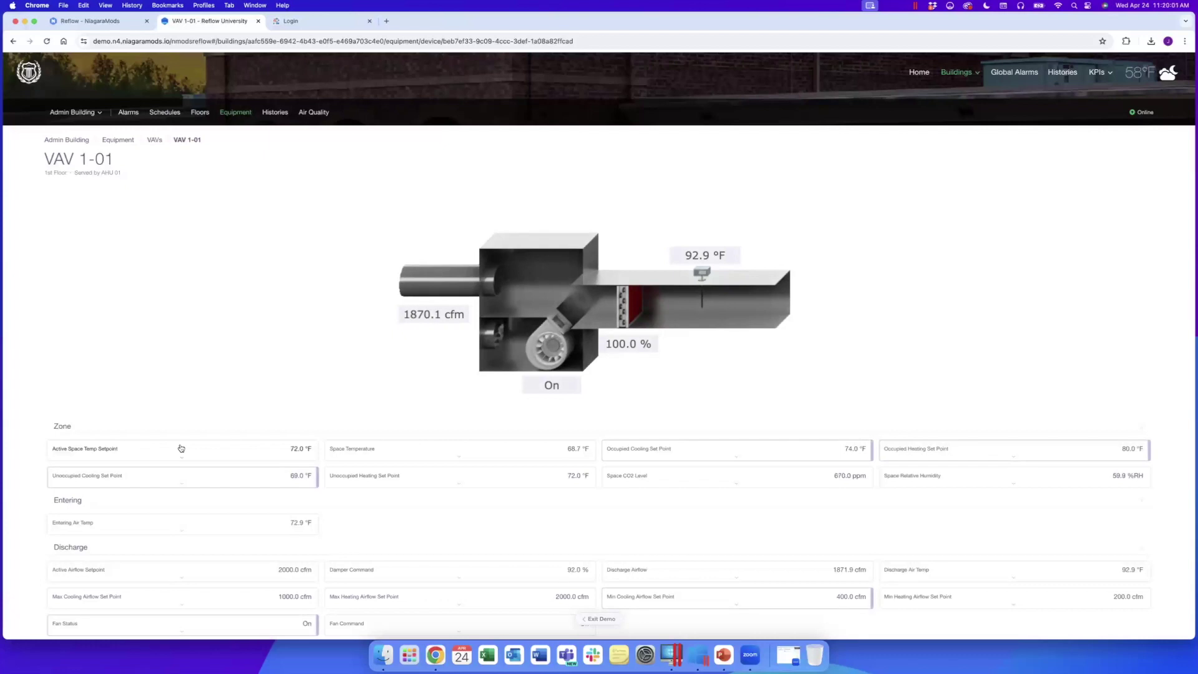
click(109, 174)
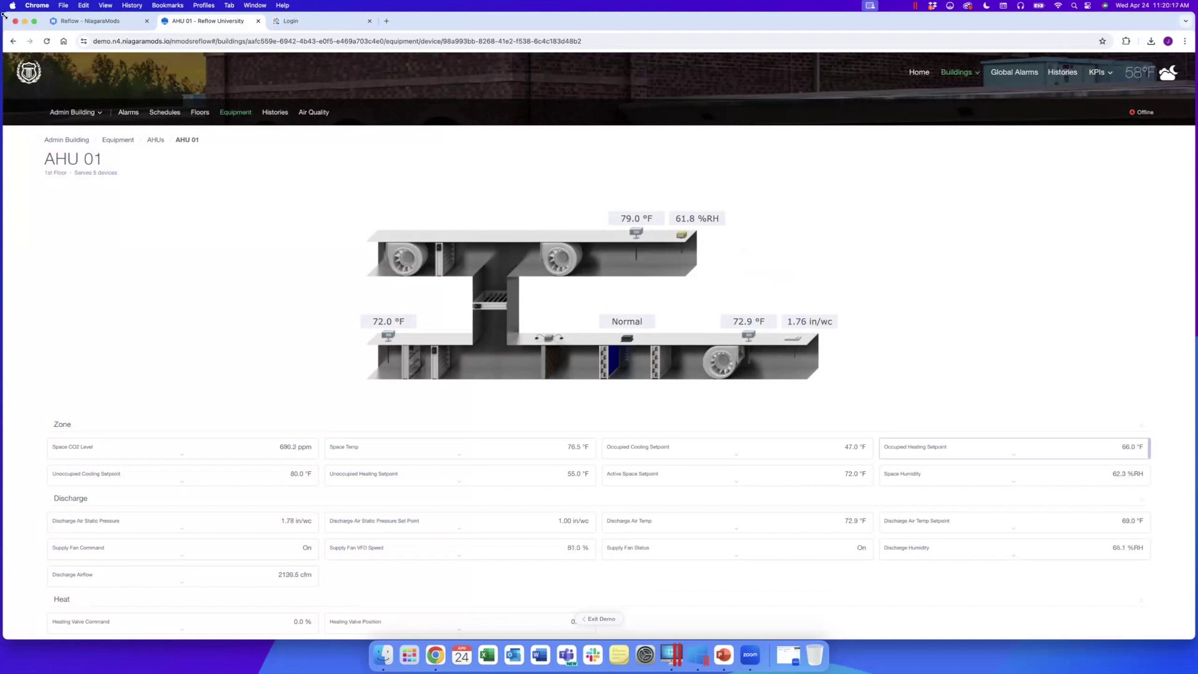
Narrow the browser window to about 60% of the screen width and review the AHU 01 page's adapted layout.
double_click(5, 15)
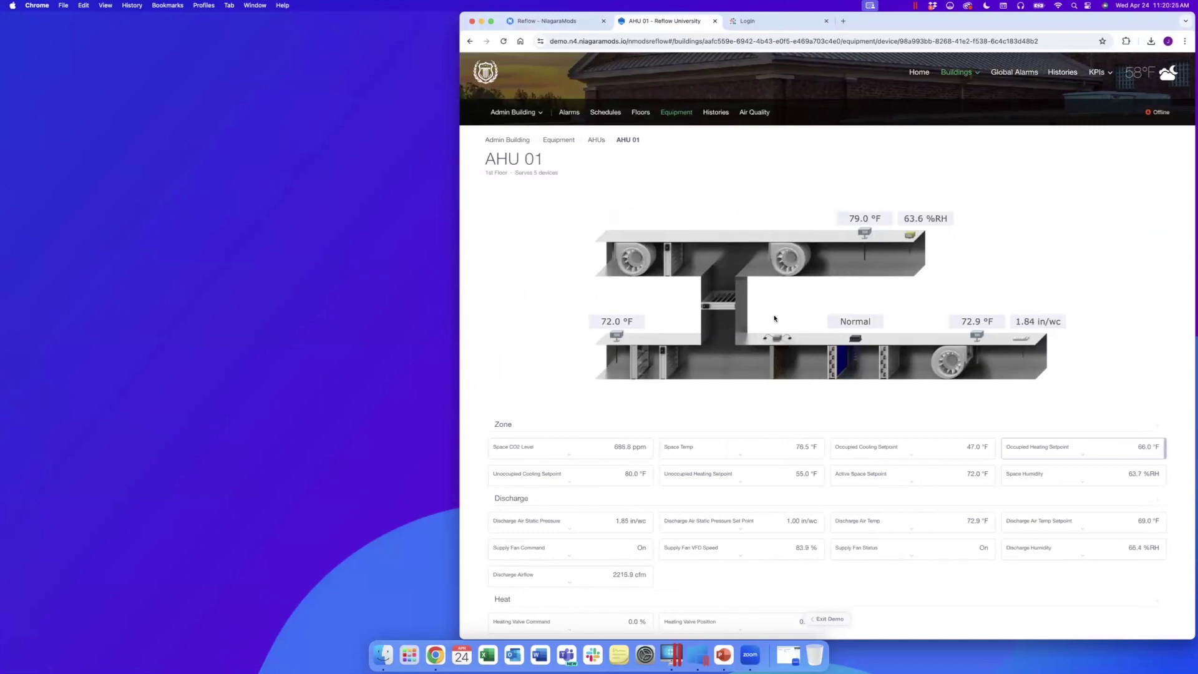
scroll(774, 318, down, 3)
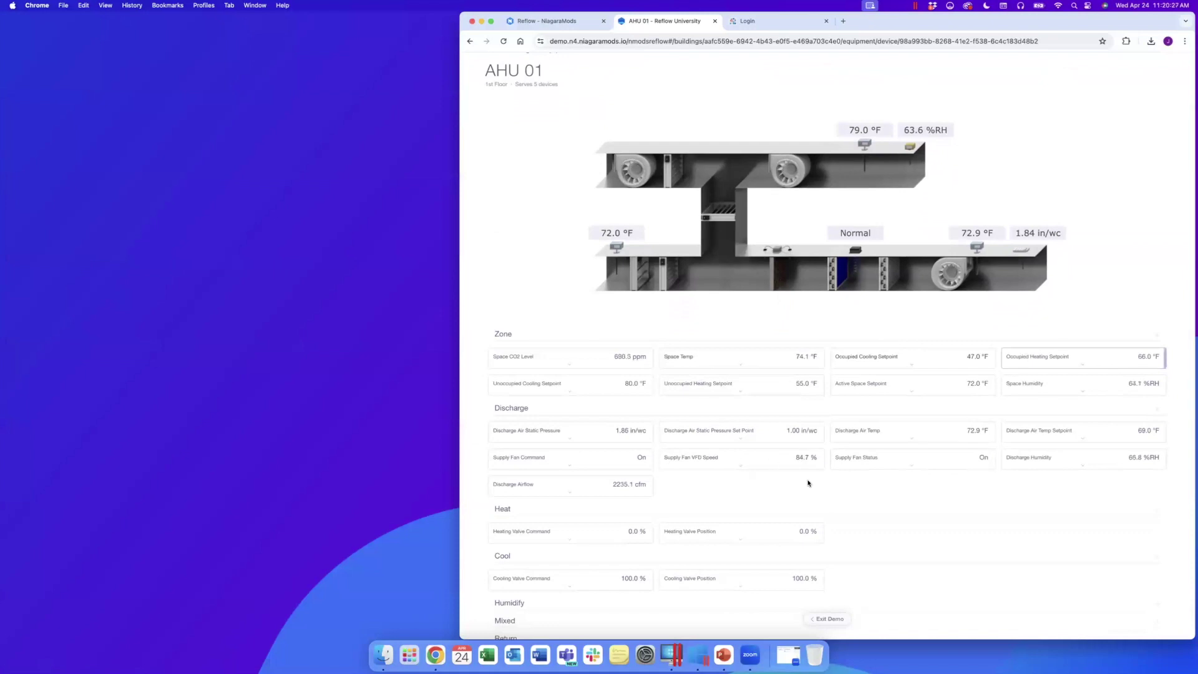
scroll(808, 483, down, 10)
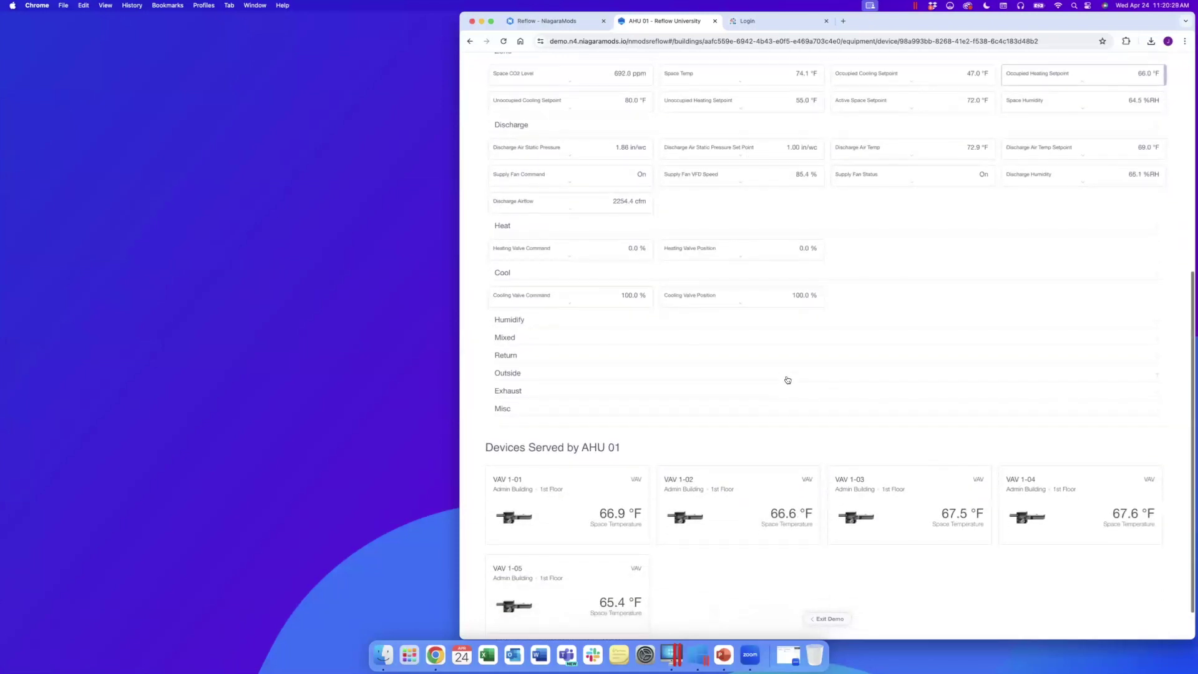
scroll(787, 379, up, 13)
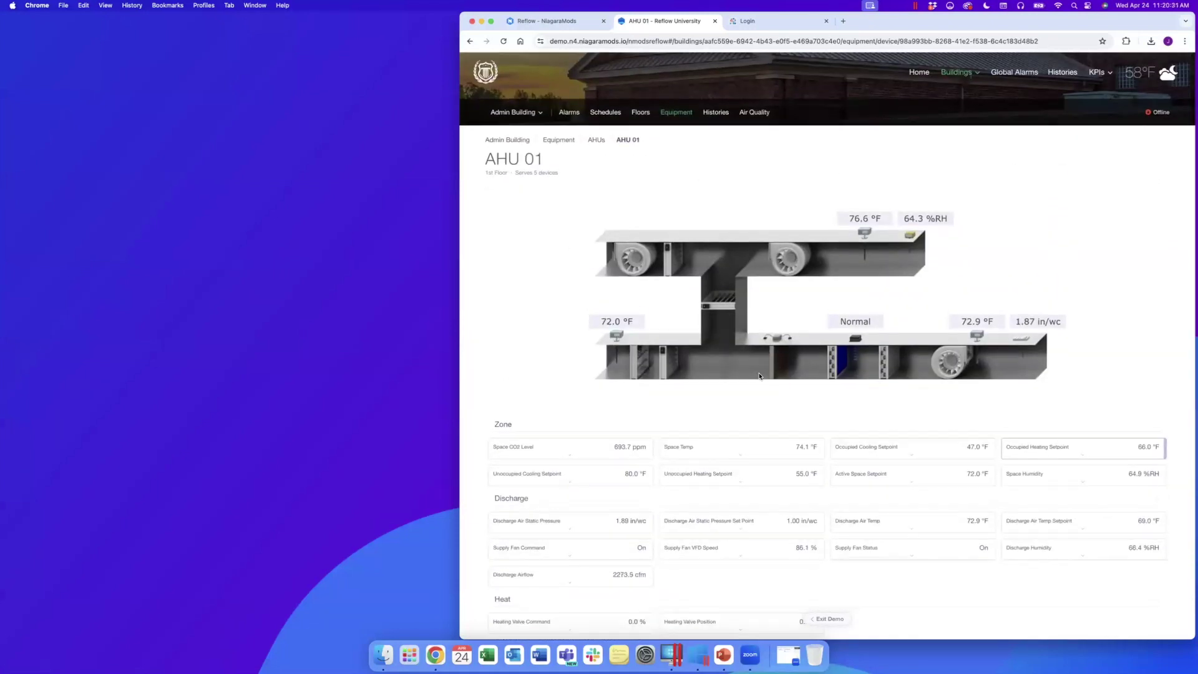
mouse_move(759, 375)
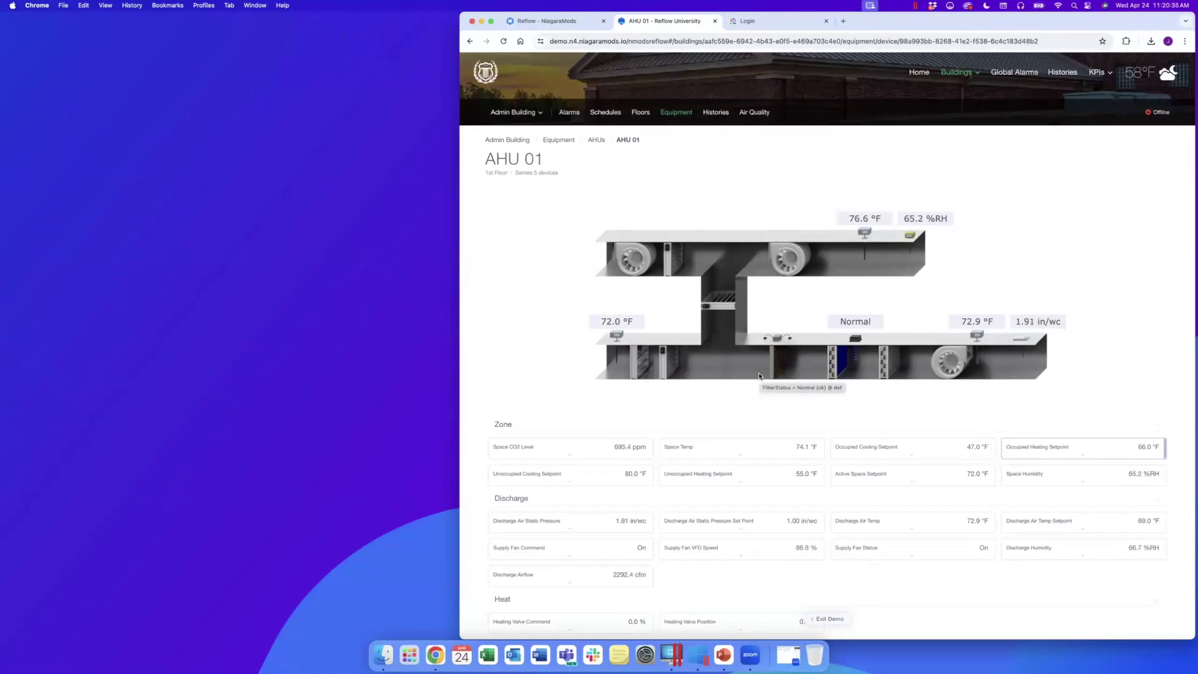
Narrow the browser window to phone width, review AHU 01's stacked points, and open VAV 1-01 from the served devices.
drag(459, 31, 968, 9)
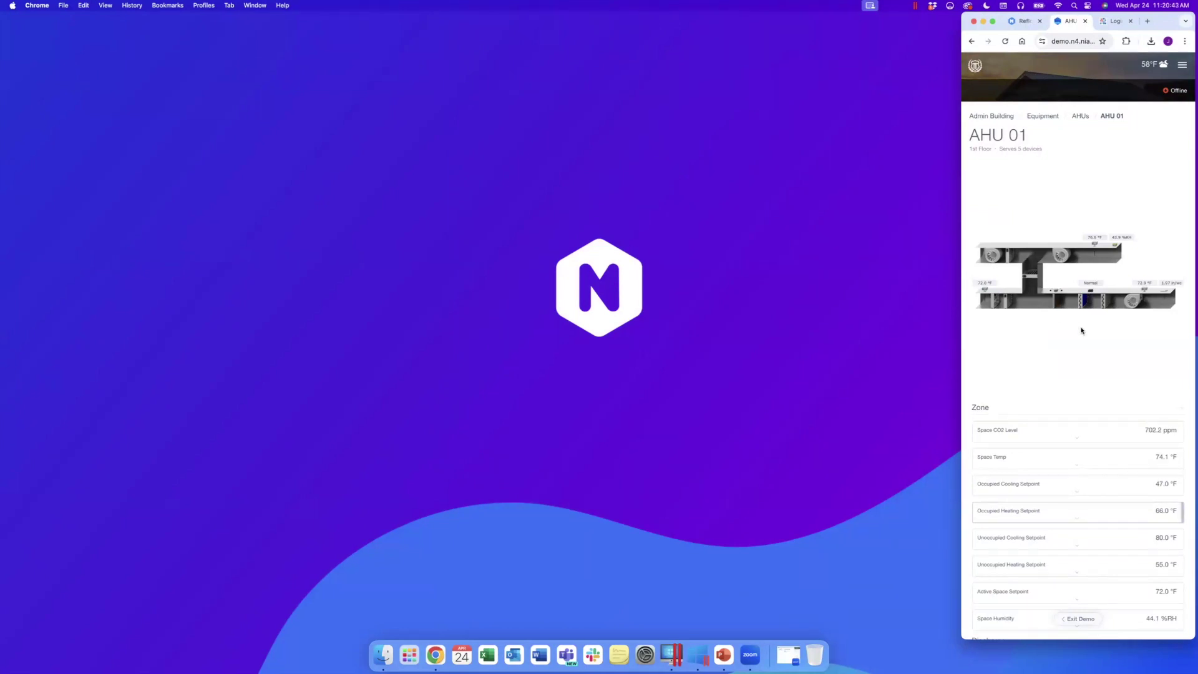
scroll(1081, 331, down, 8)
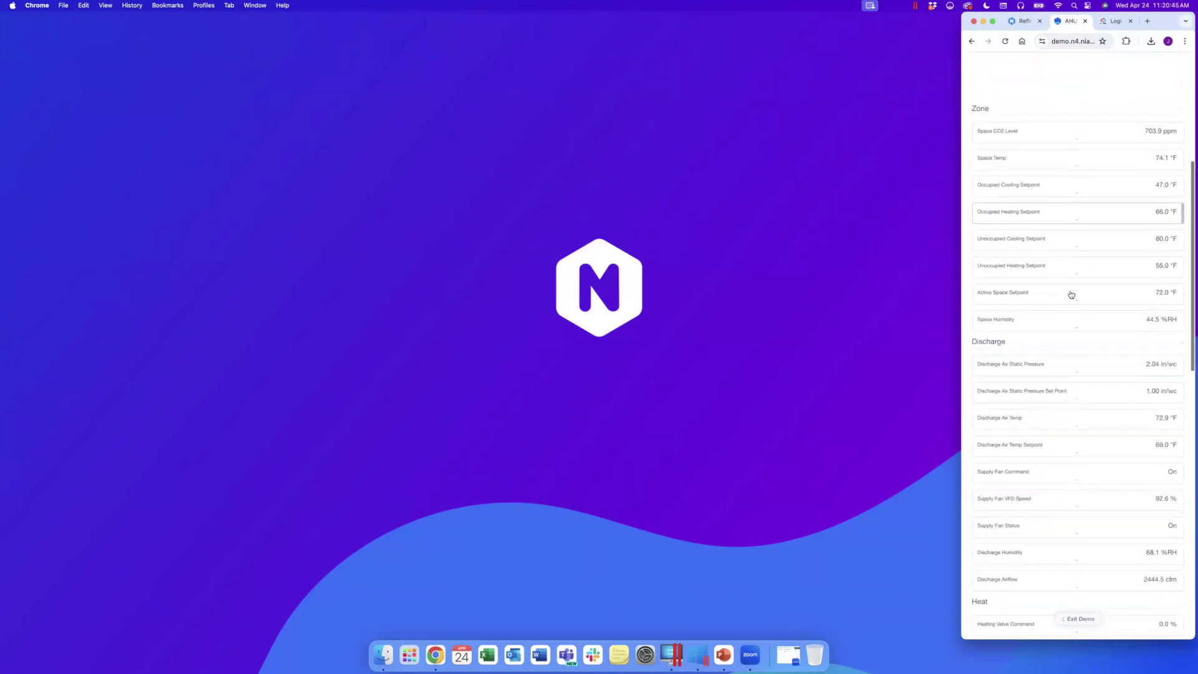
scroll(1075, 323, down, 12)
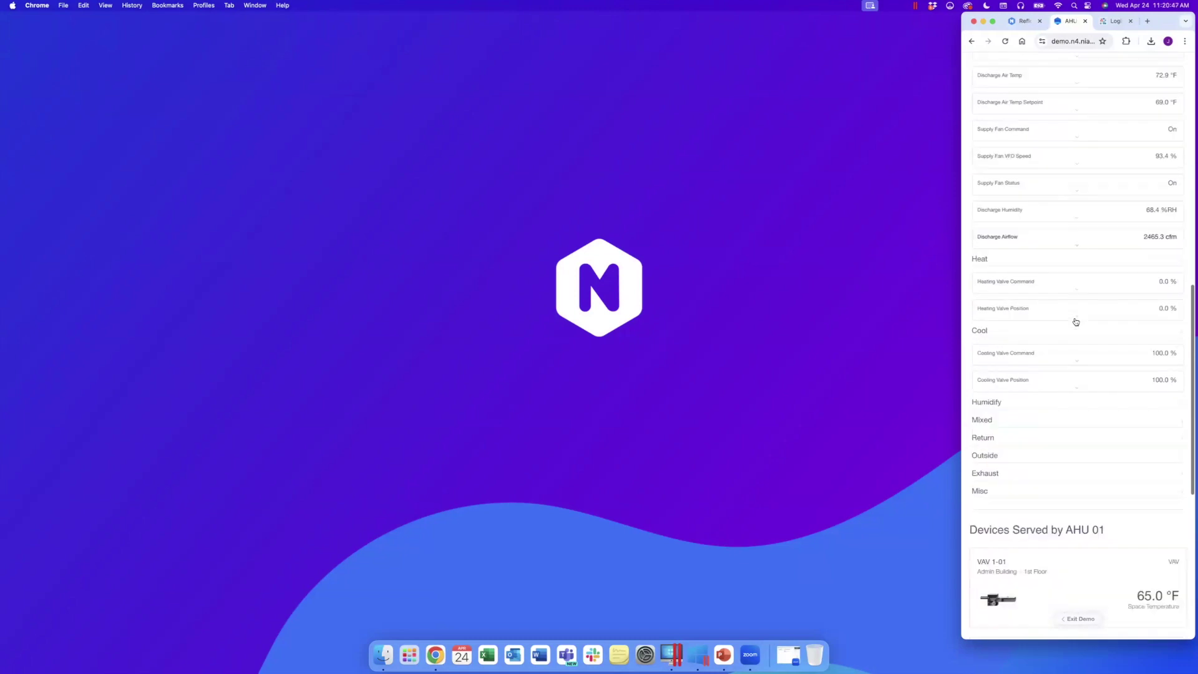
scroll(1076, 292, down, 4)
click(1065, 340)
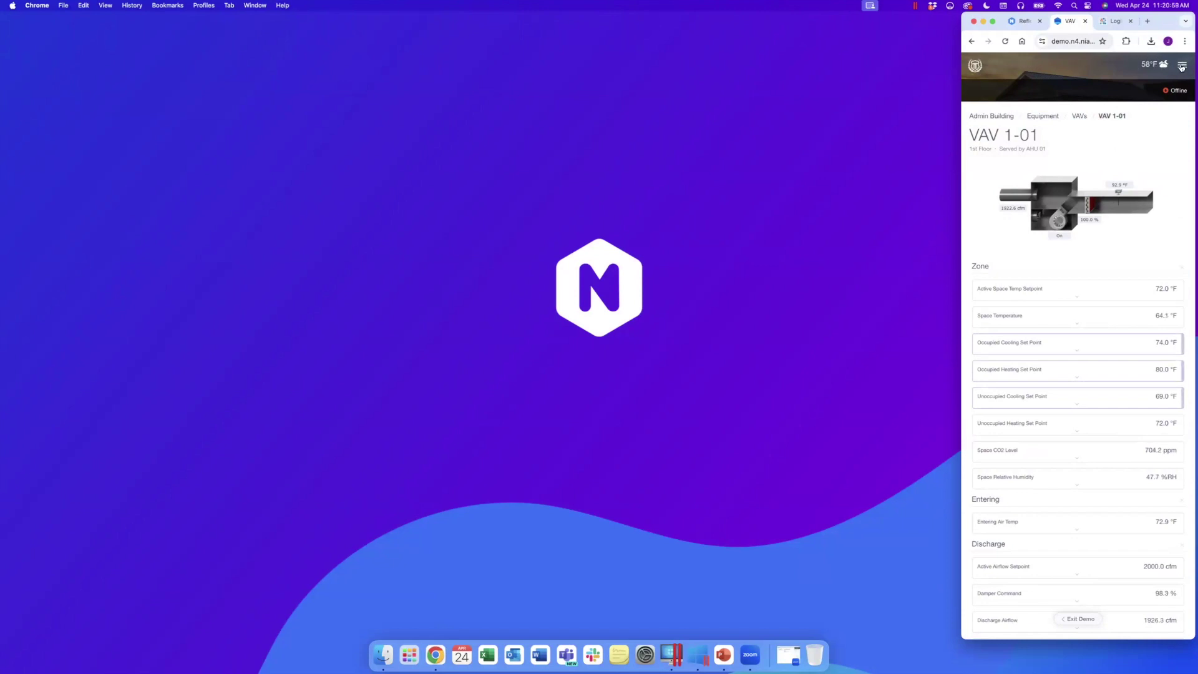
Go to the Reflow University home page from VAV 1-01 and review the dashboard in the phone-width layout.
click(1181, 66)
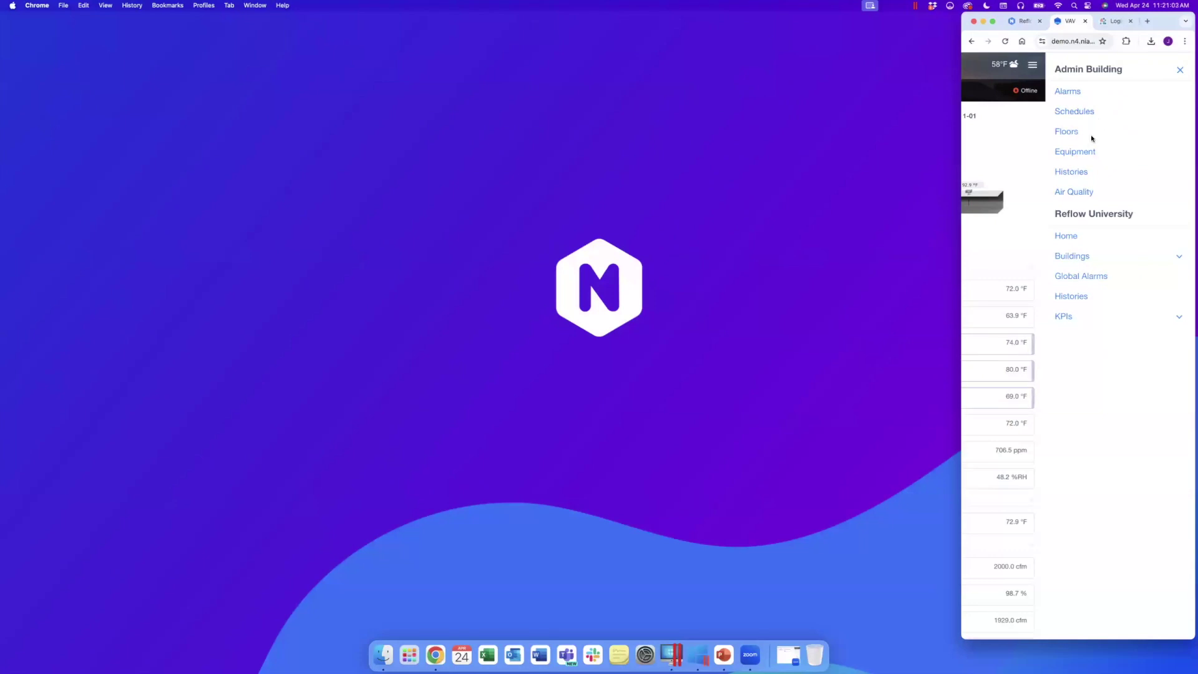
click(1068, 238)
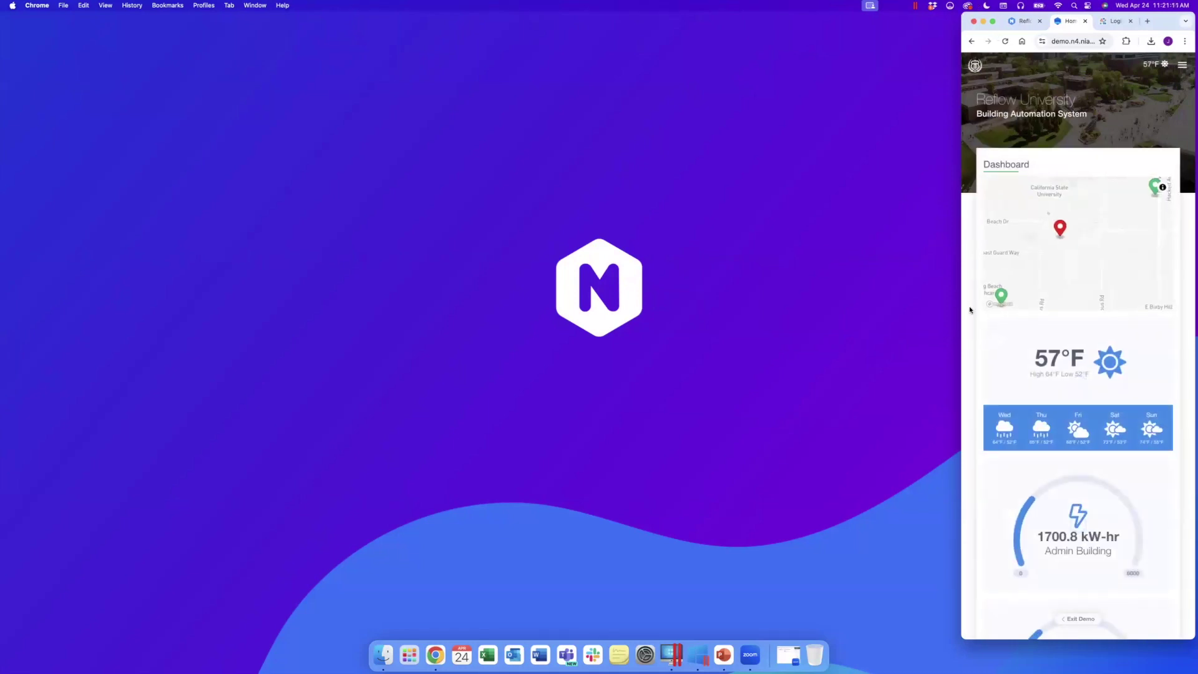
scroll(969, 309, down, 3)
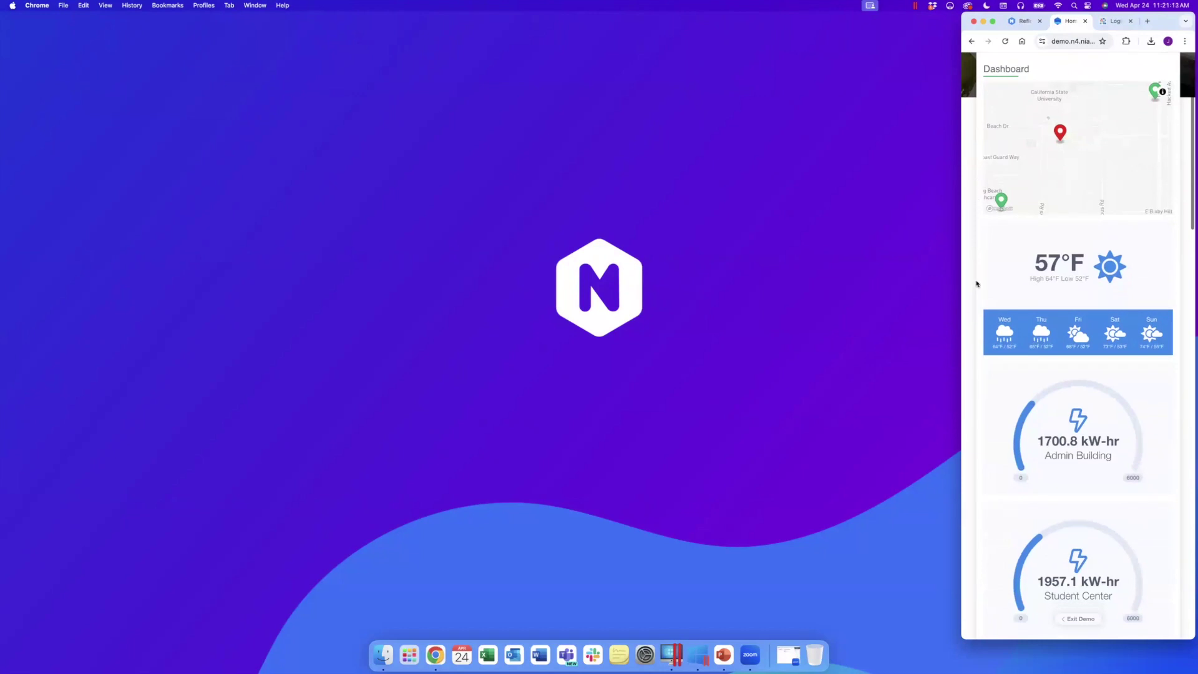
scroll(976, 284, down, 2)
scroll(1060, 249, up, 5)
Open the global alarm console in the phone-width layout and review its alarm entries.
click(1165, 66)
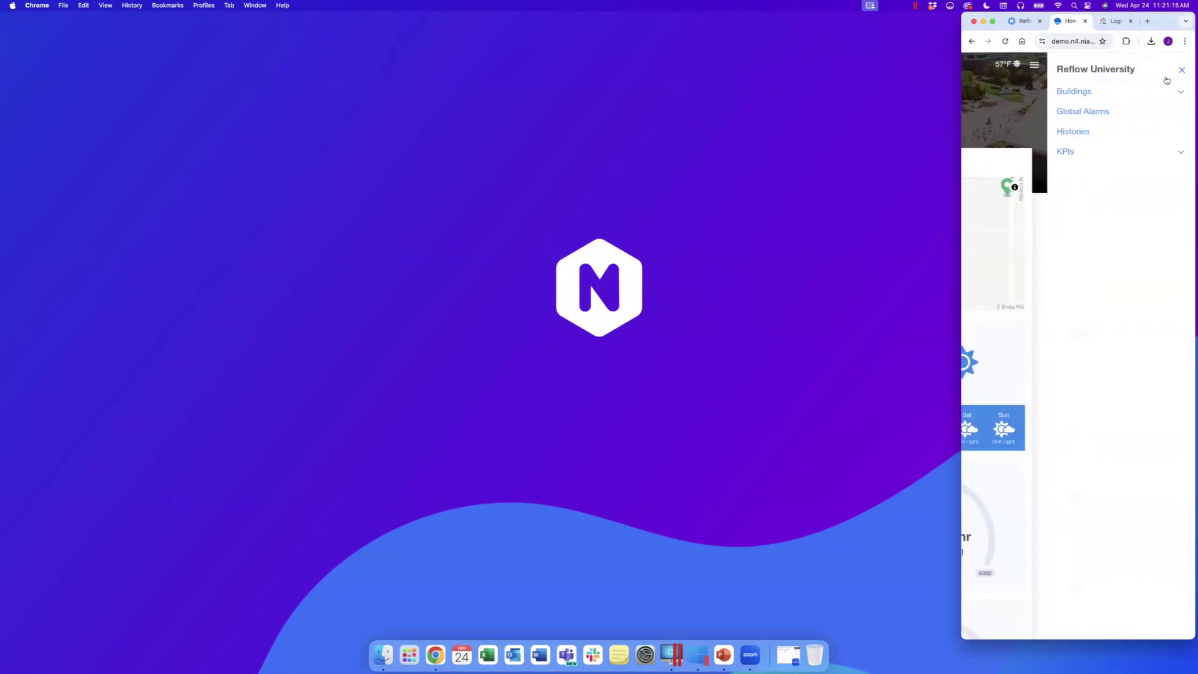
click(1095, 113)
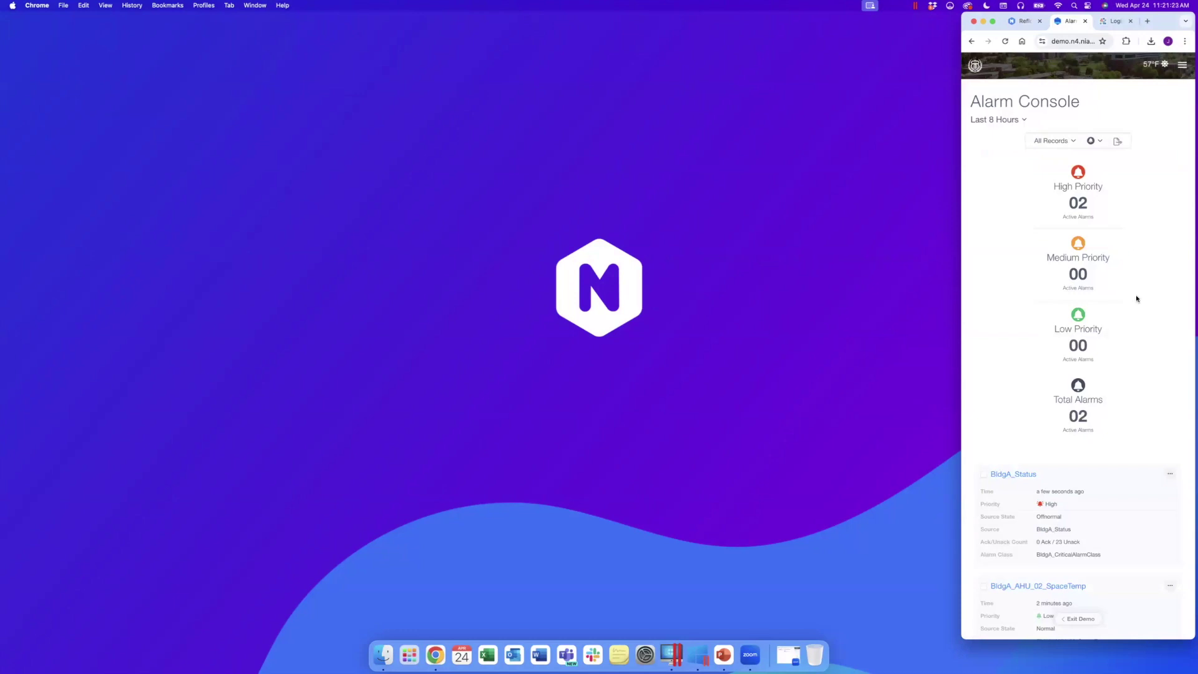
scroll(1136, 298, down, 5)
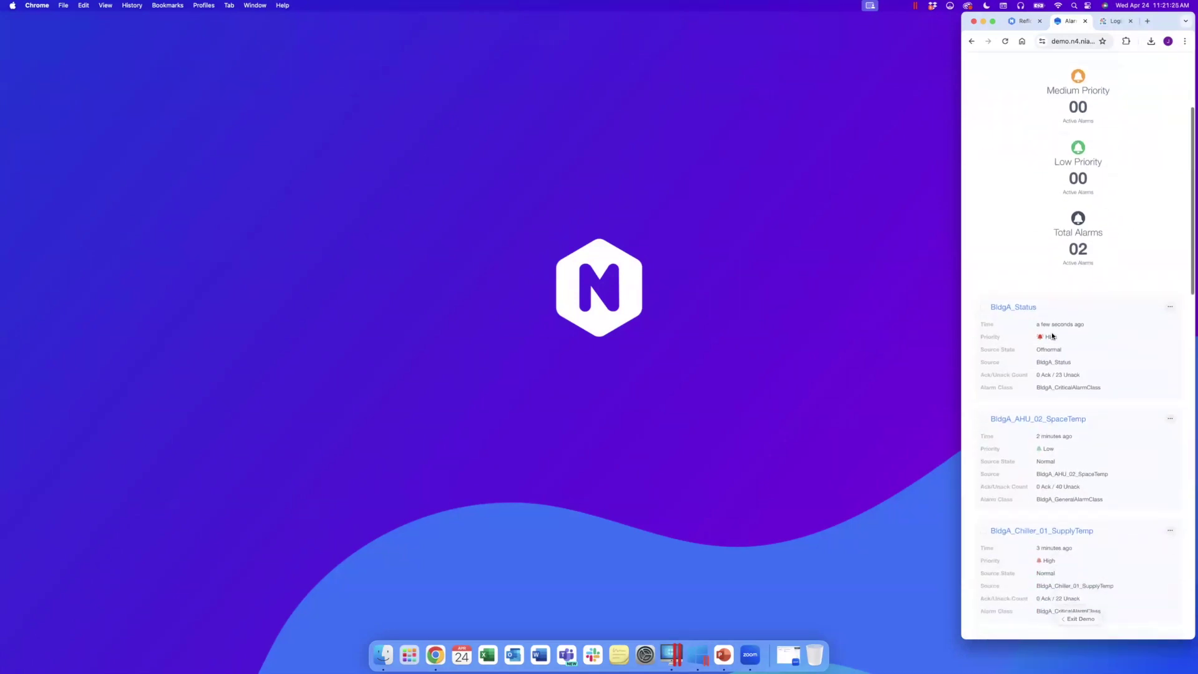
Select the BldgA_Status and BldgA_AHU_02_SpaceTemp alarm sources and acknowledge all of their alarms.
click(984, 308)
click(983, 452)
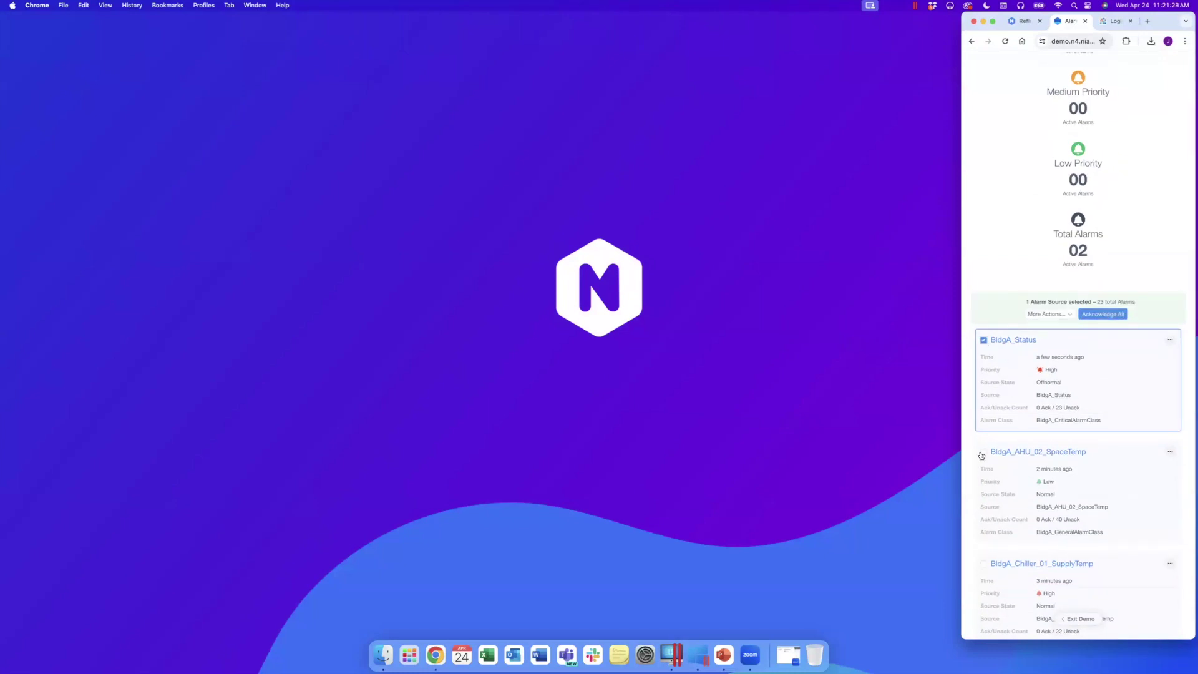
click(1101, 316)
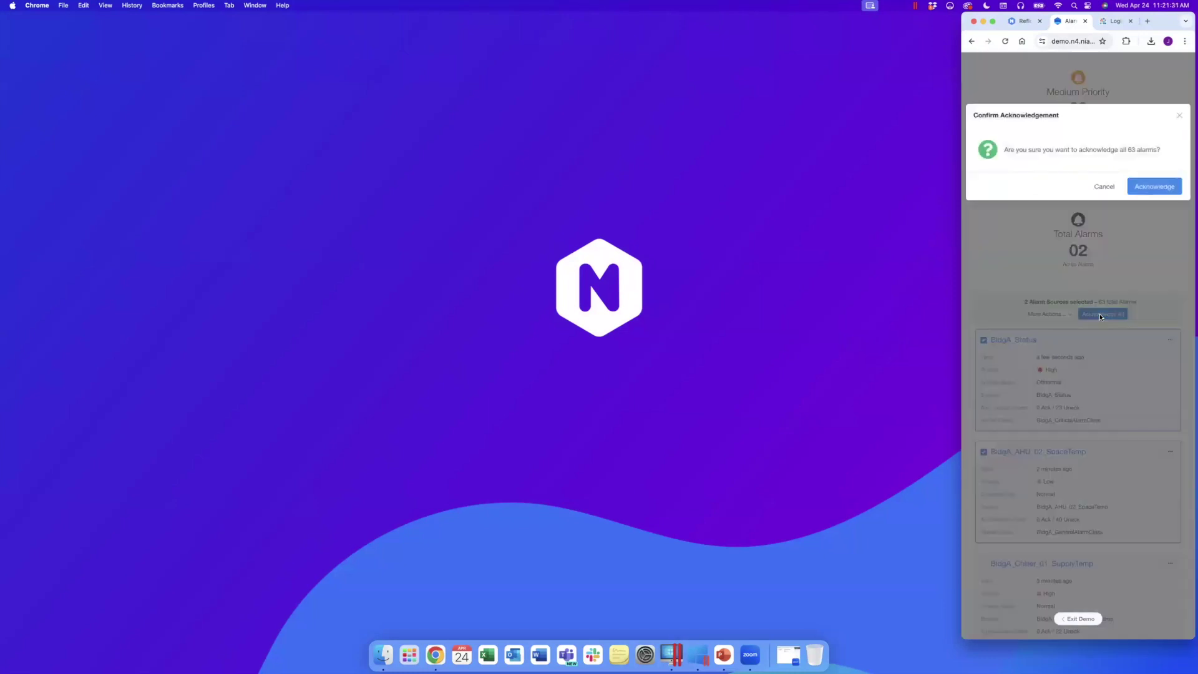
click(1154, 186)
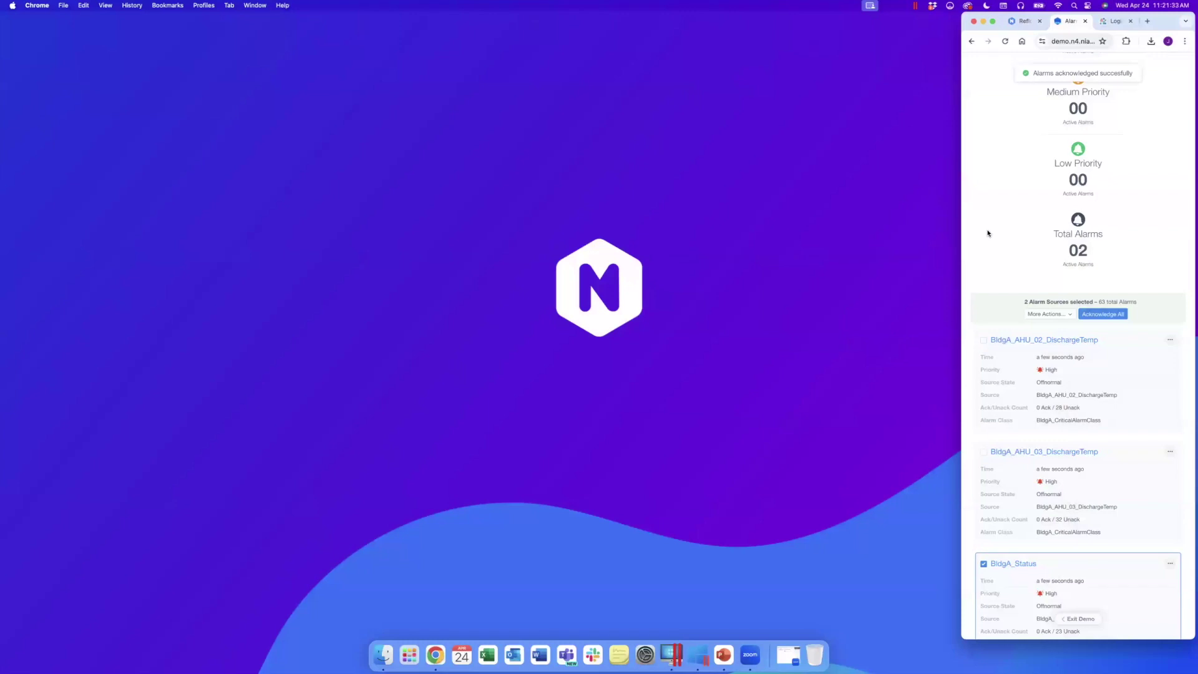
scroll(988, 233, up, 3)
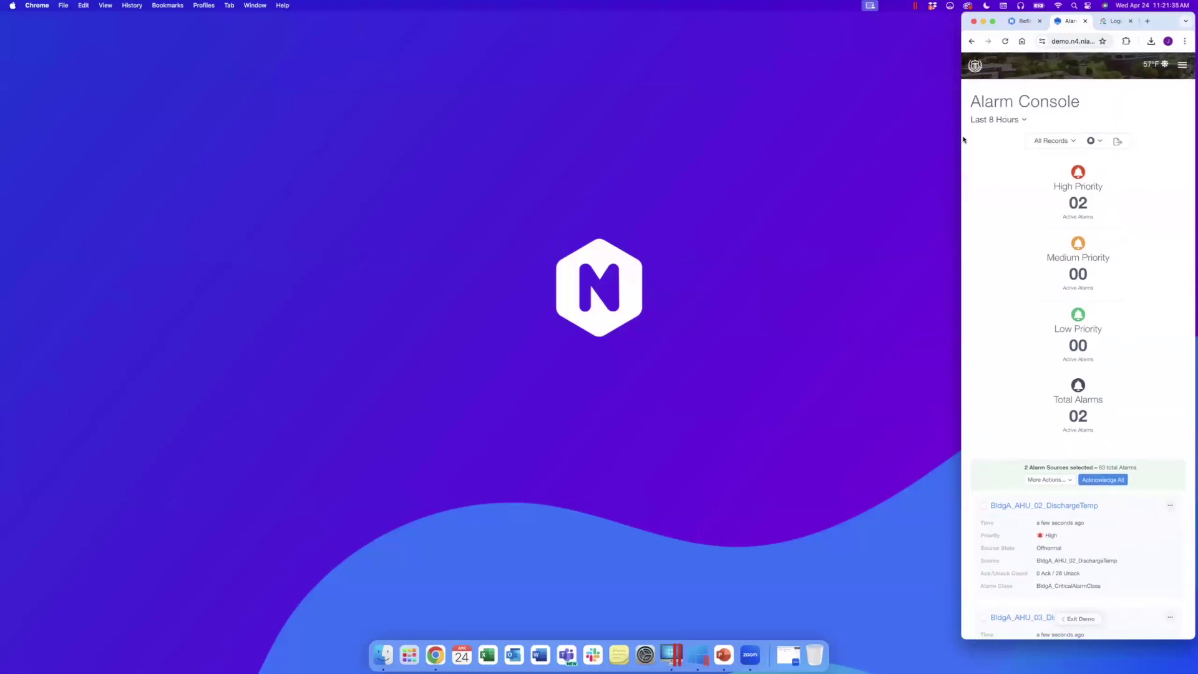
Widen the browser window to the full screen width, return to the home dashboard, and exit the Reflow University demo.
drag(960, 137, 14, 128)
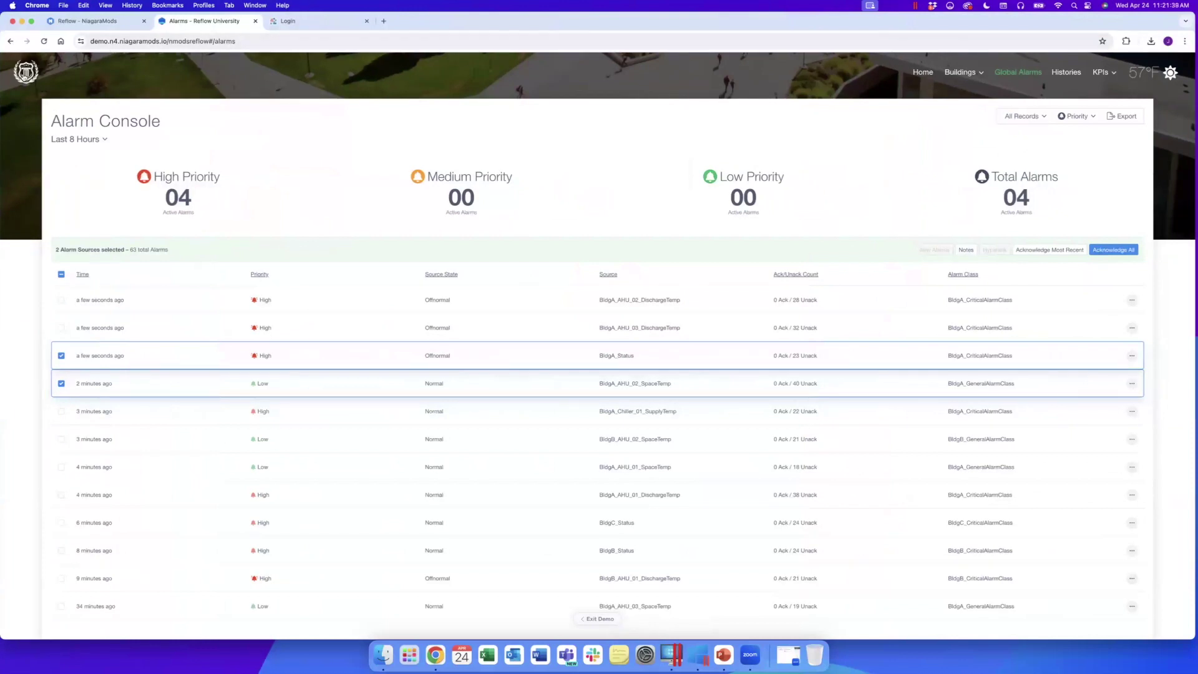
click(25, 75)
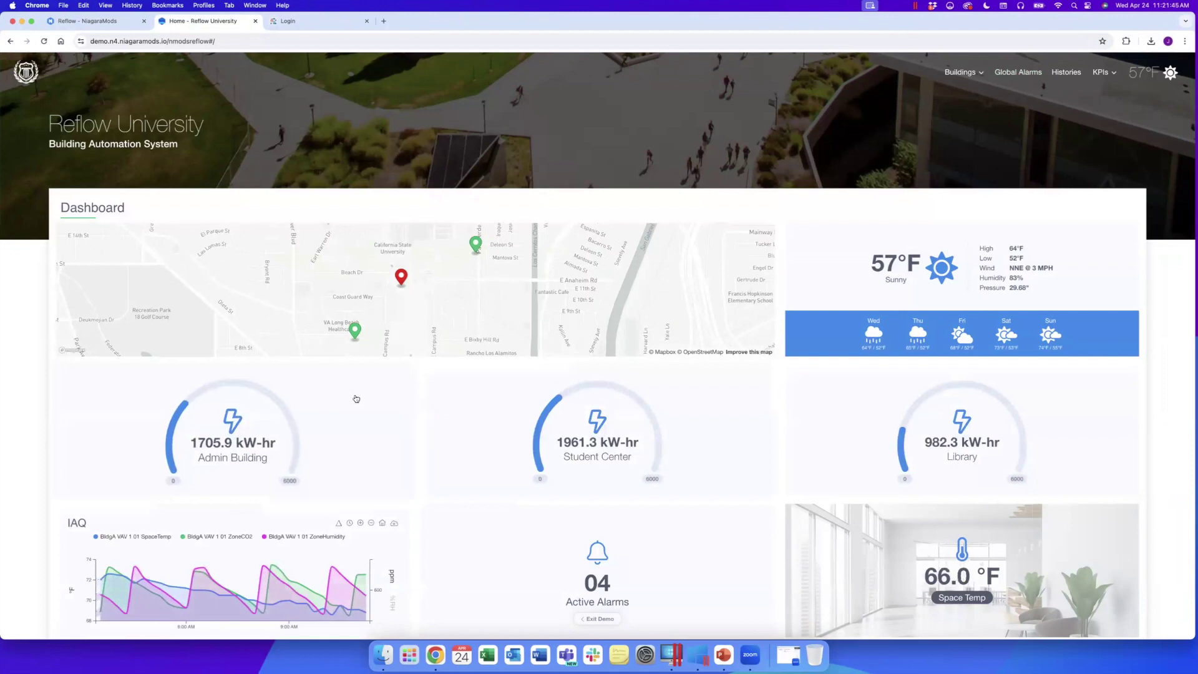
click(598, 619)
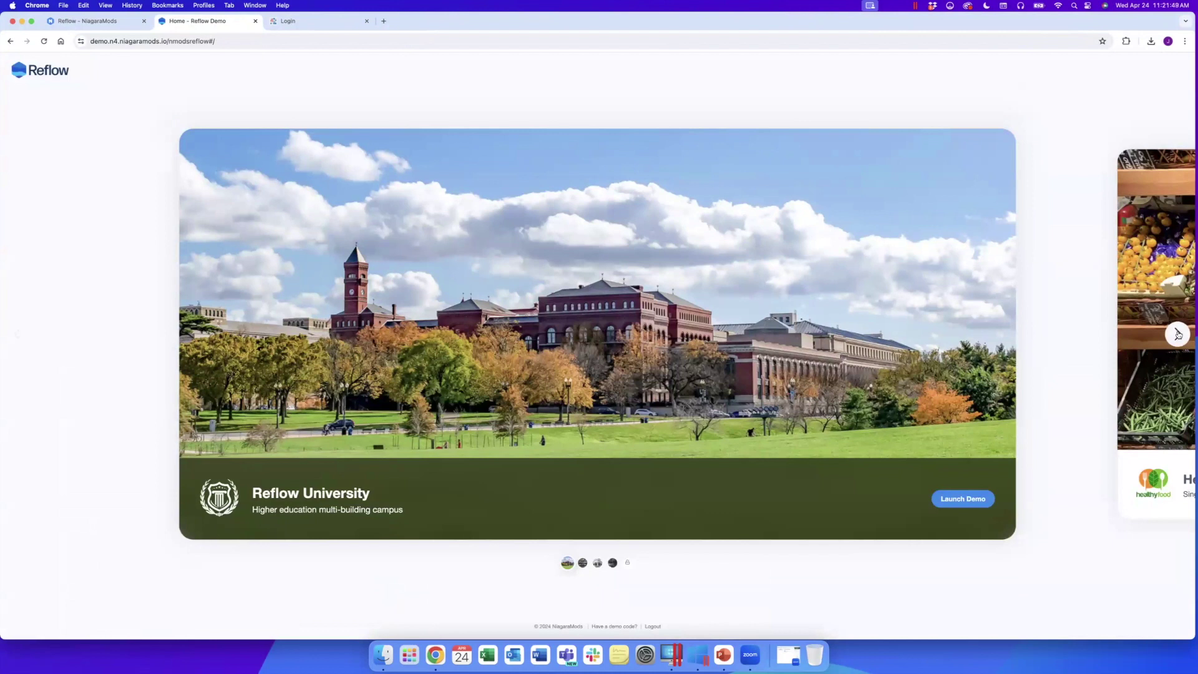
Launch the Healthy Food demo and open the Dairy floor plan from its dashboard.
click(1178, 333)
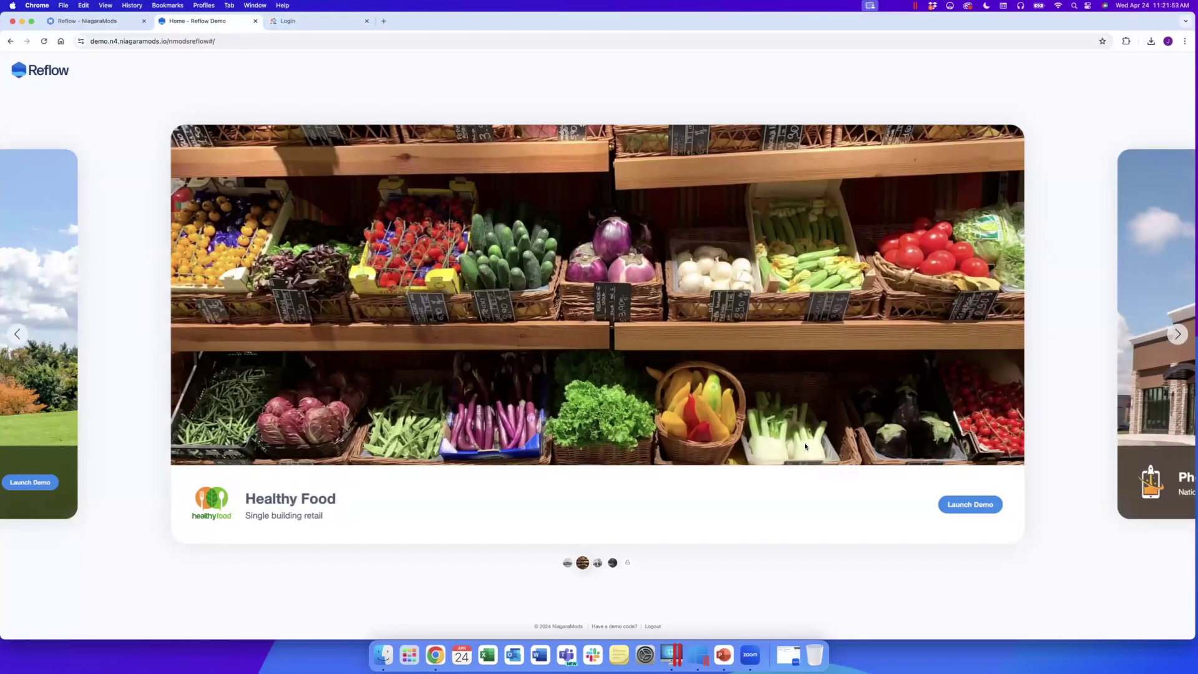
click(970, 504)
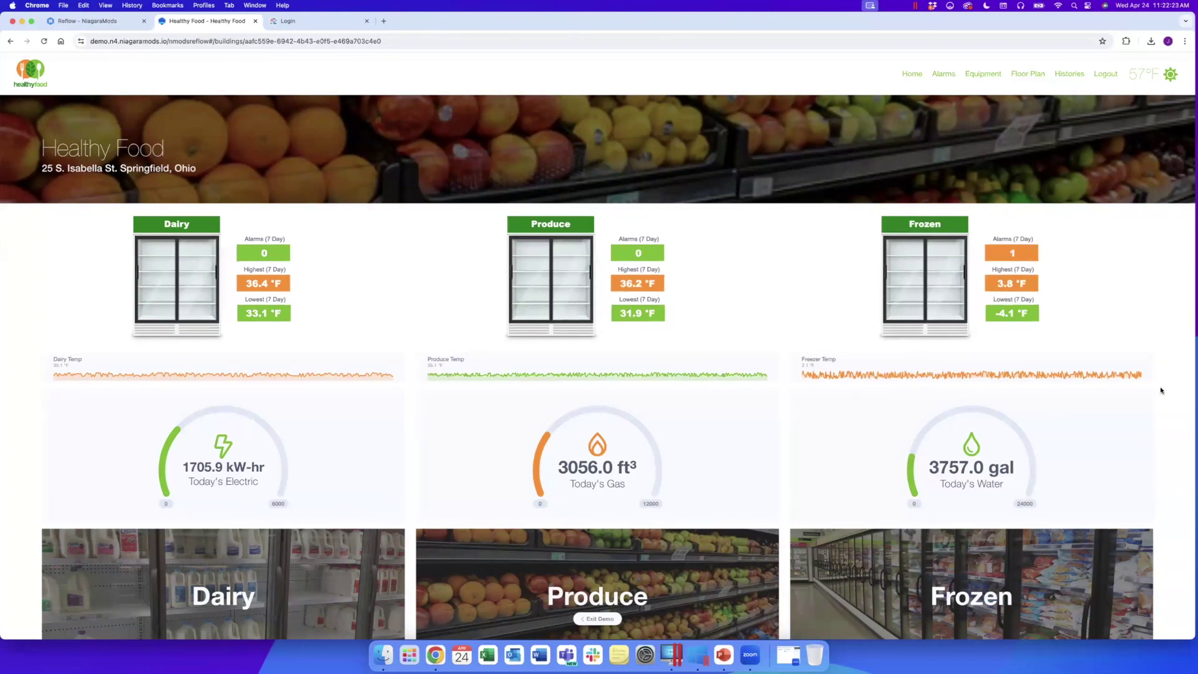
scroll(1161, 391, down, 5)
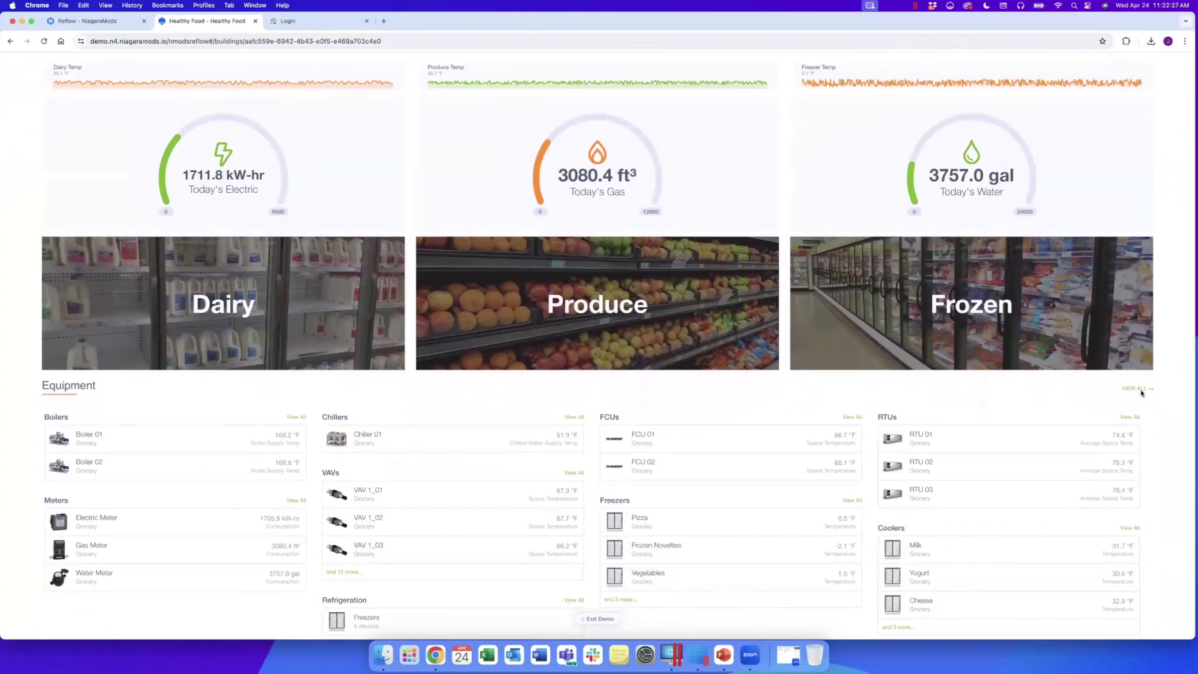
click(229, 307)
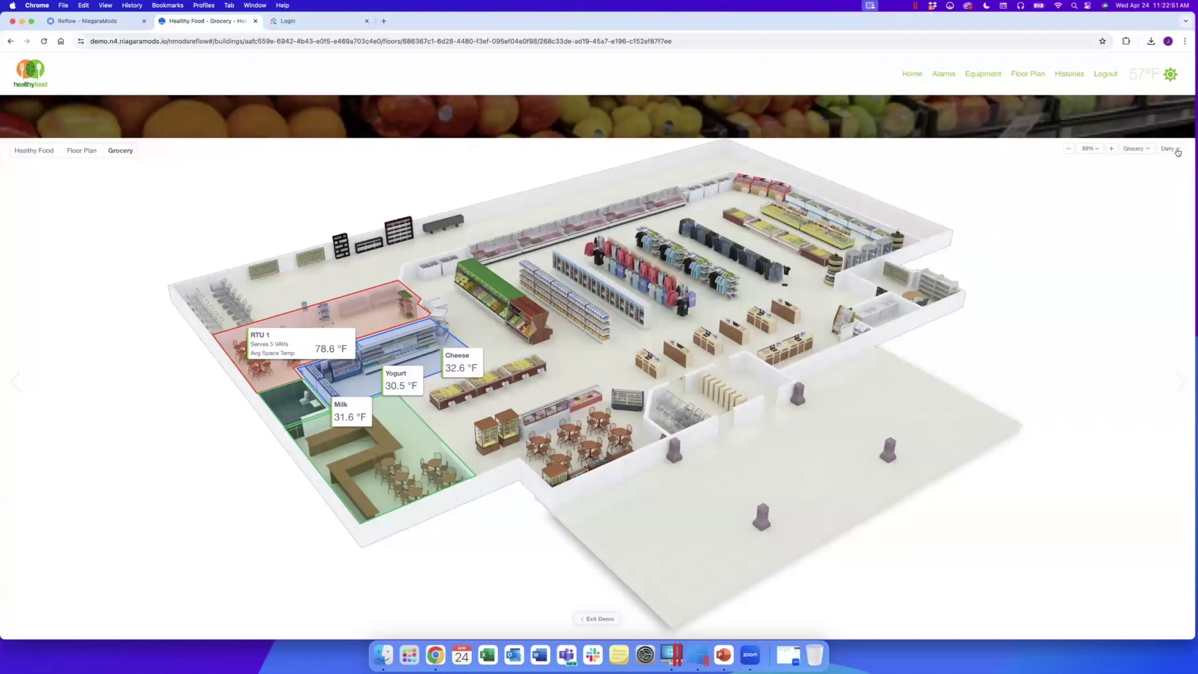
Switch the Grocery floor plan through the Produce, Frozen, HVAC Only, and Overview views.
click(1176, 151)
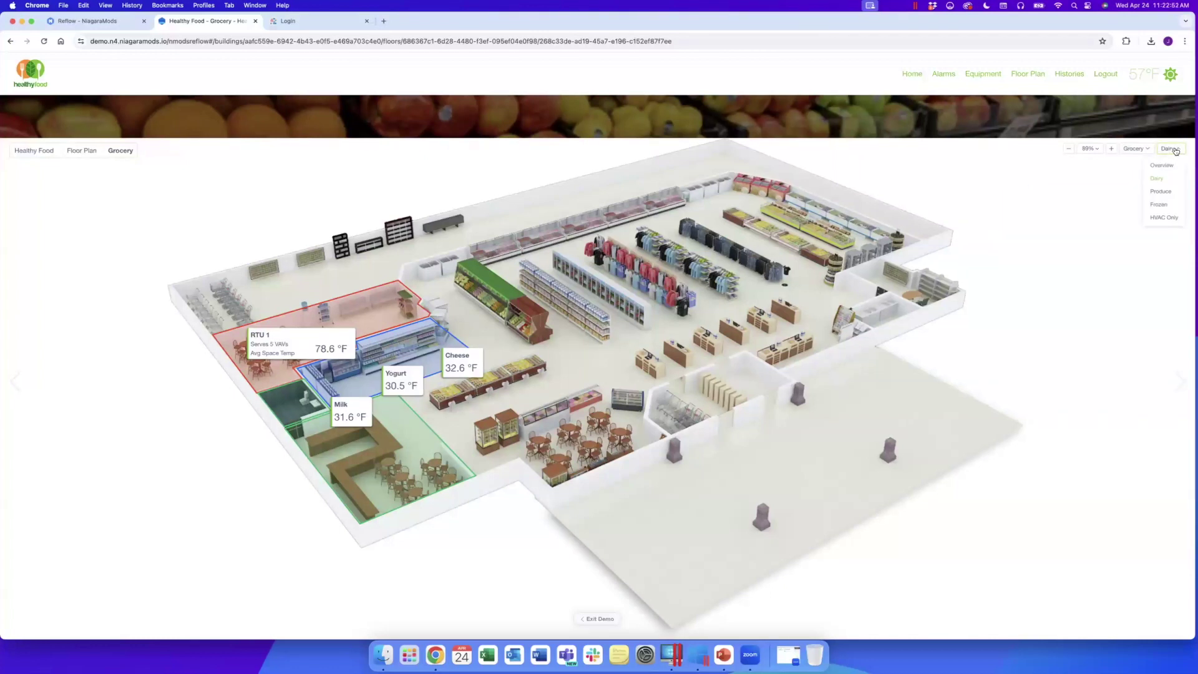
click(1161, 195)
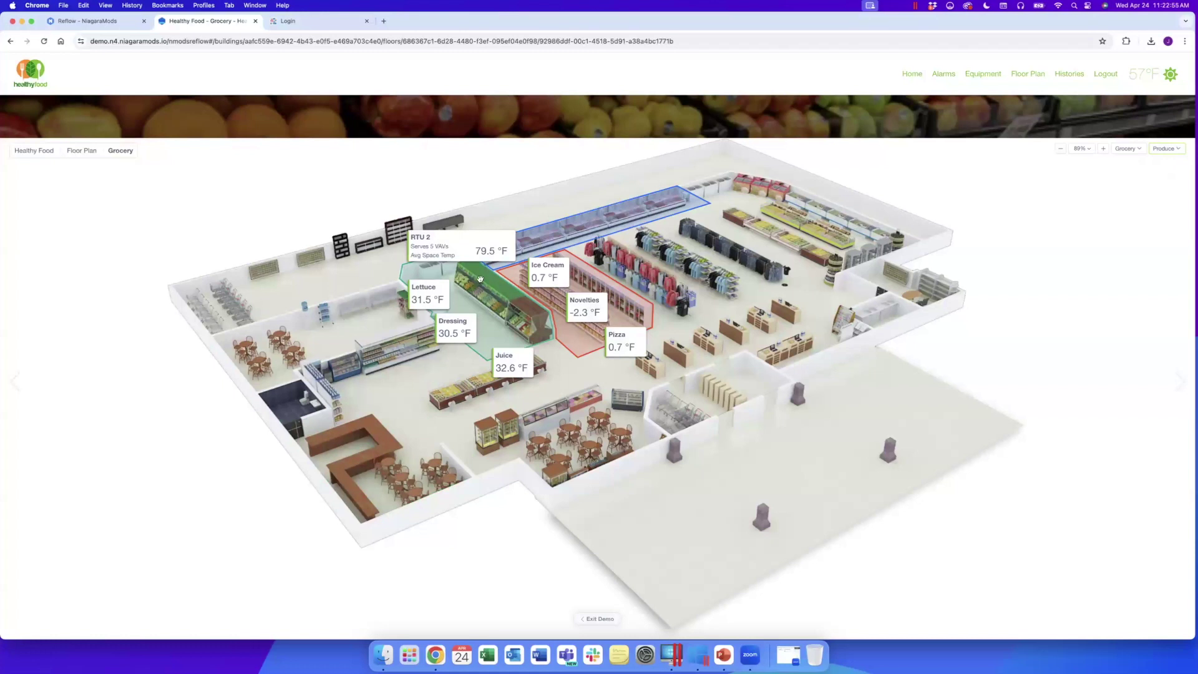
click(1167, 149)
click(1160, 200)
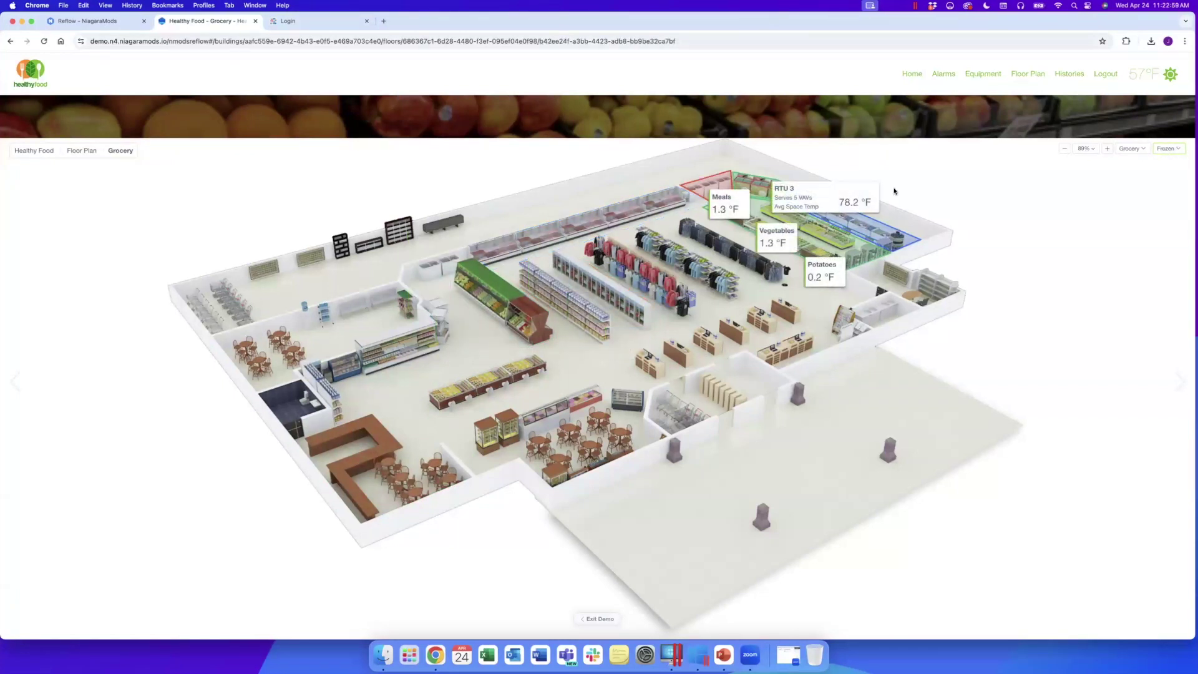
click(1165, 153)
click(1158, 222)
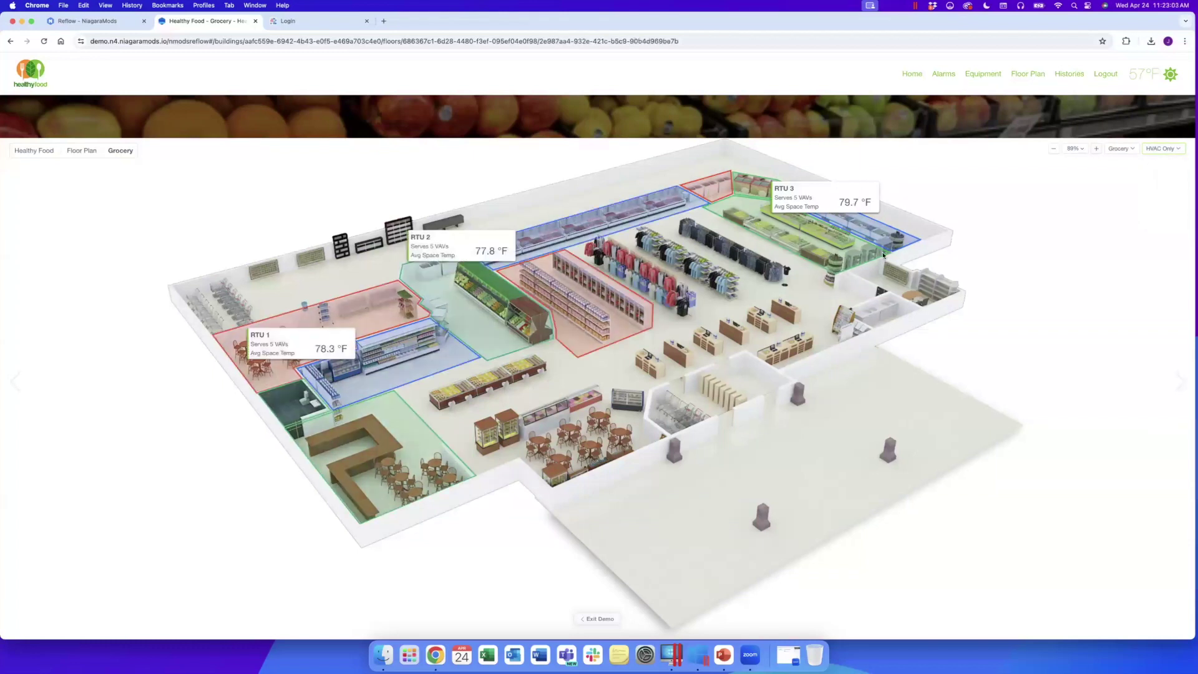
click(1184, 153)
click(1160, 164)
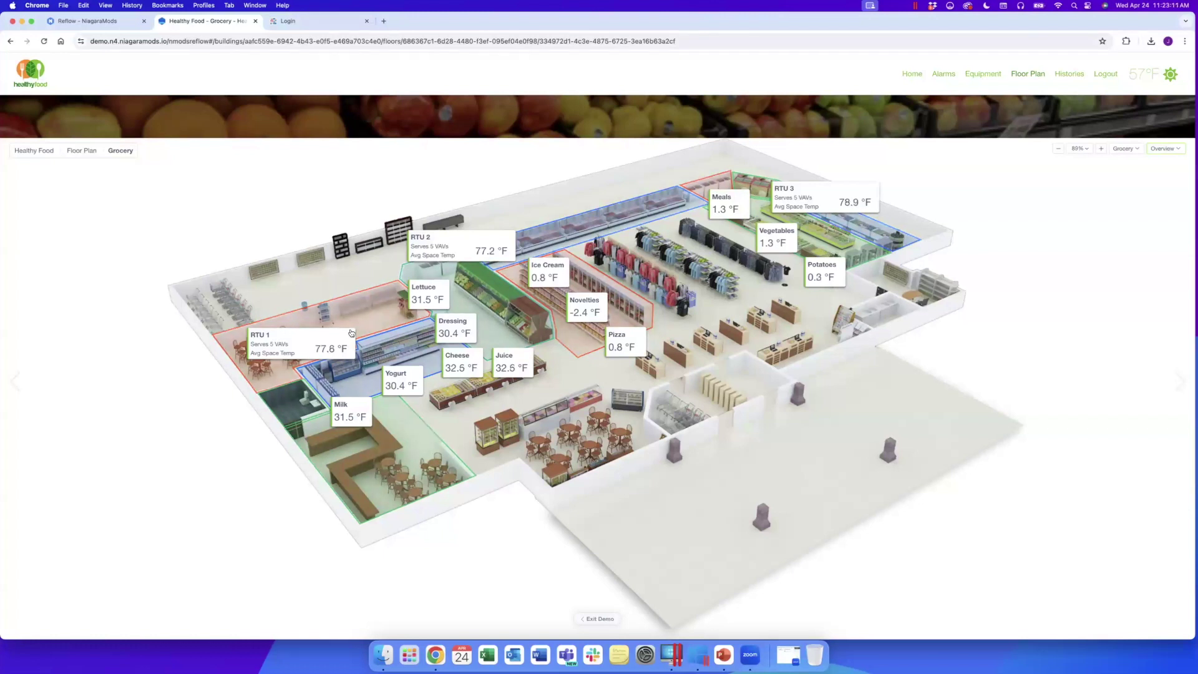
Open RTU 1 from the floor plan and examine its critical, important, and secondary points and served devices.
click(284, 340)
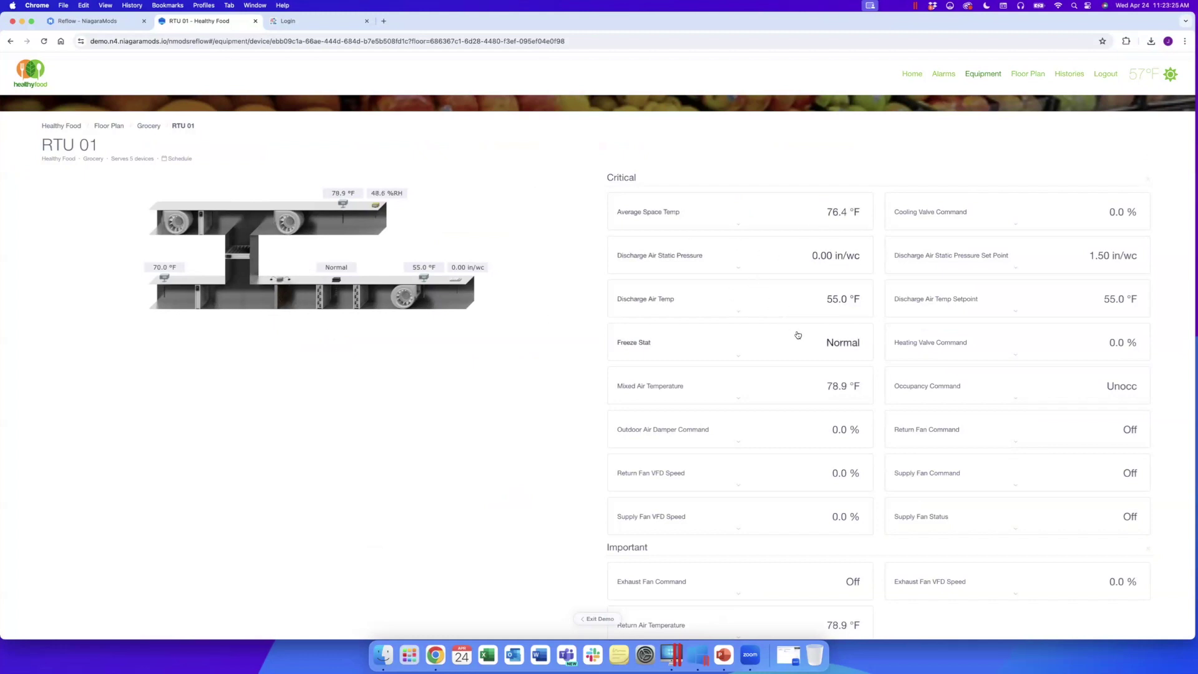
scroll(797, 335, down, 3)
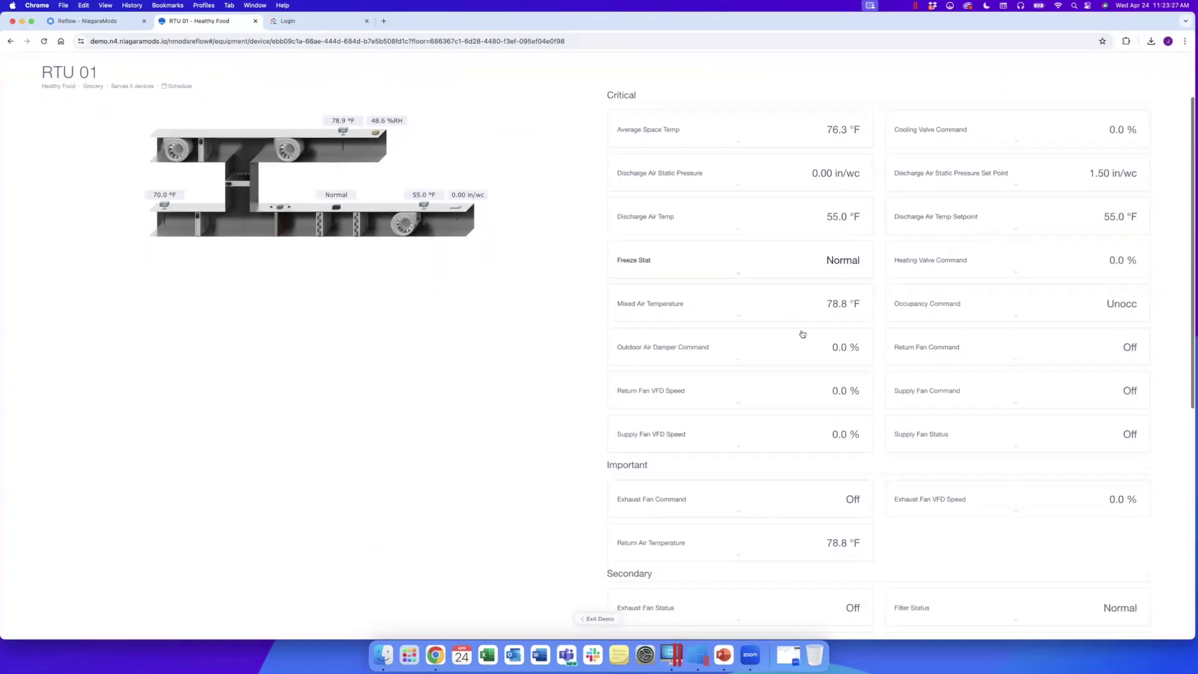
scroll(802, 333, down, 7)
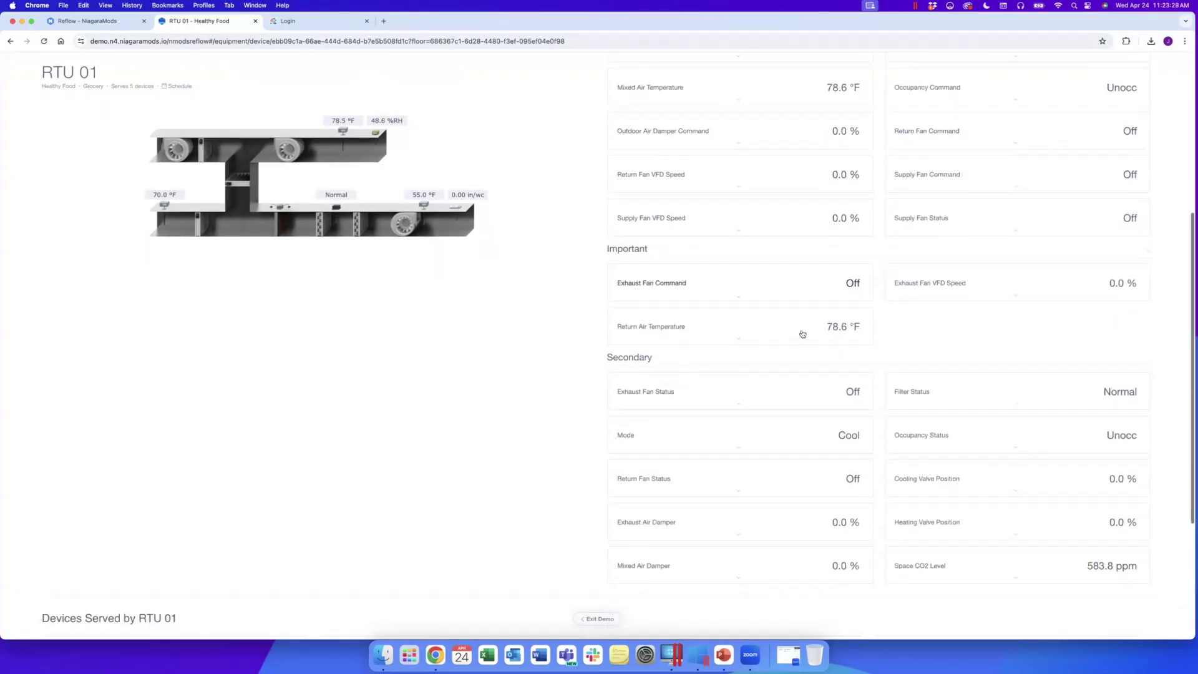
scroll(802, 334, up, 4)
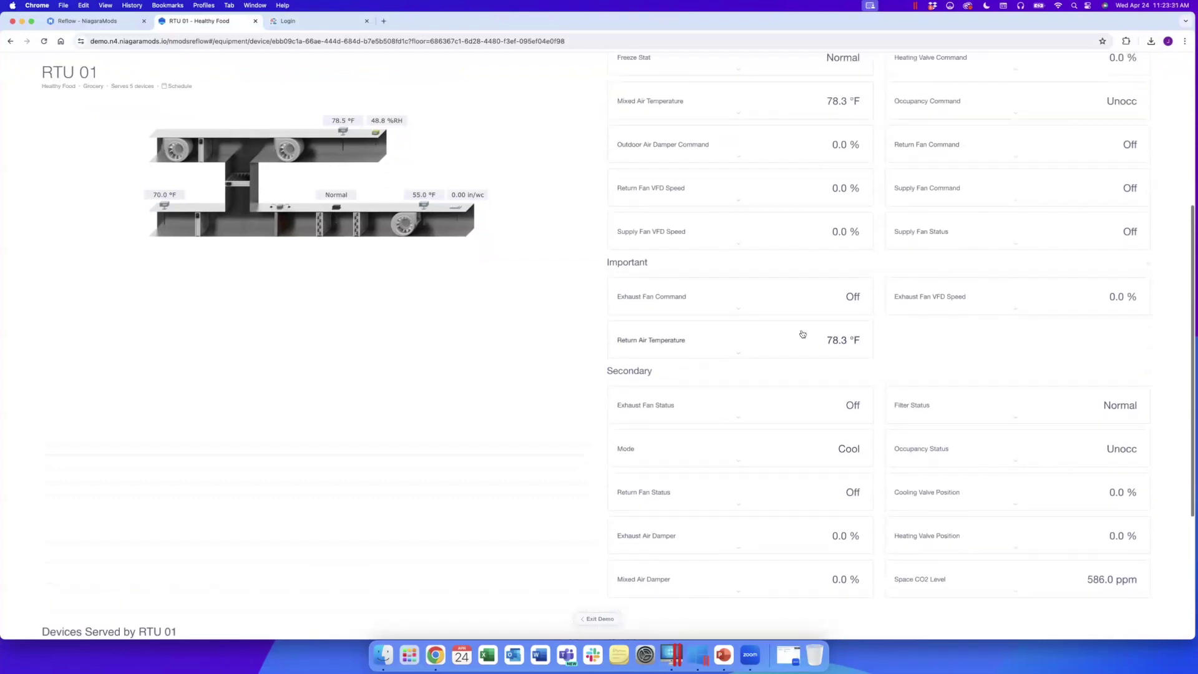
scroll(802, 334, down, 4)
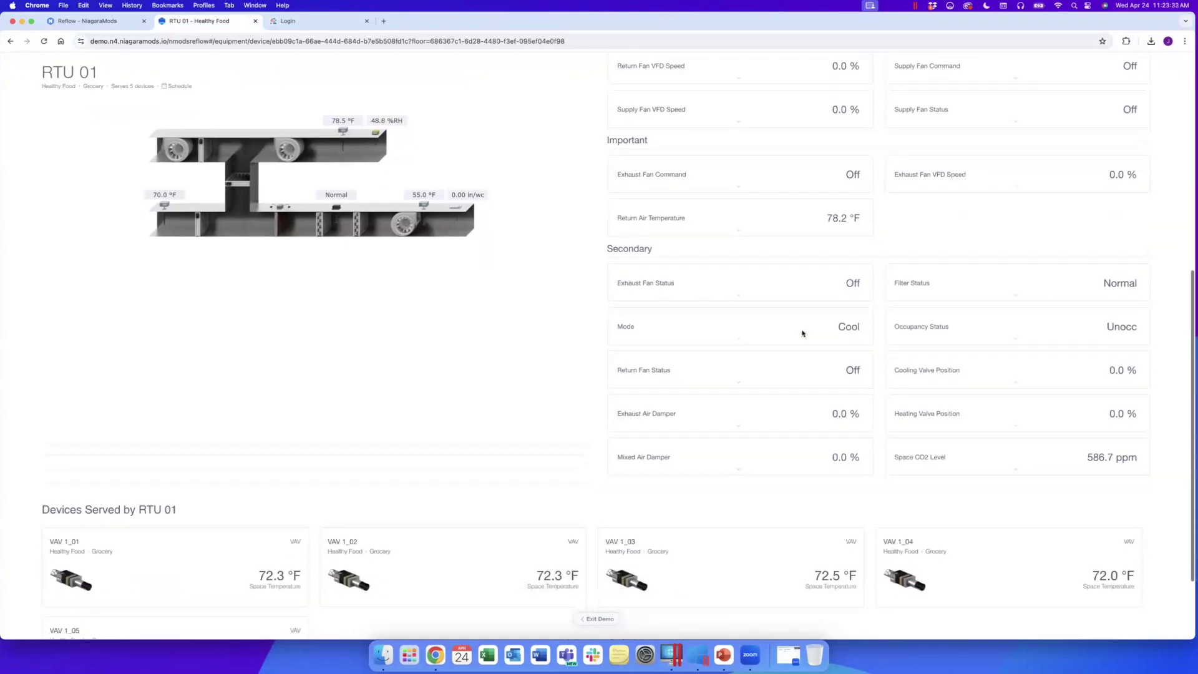
scroll(803, 334, up, 3)
scroll(802, 334, down, 1)
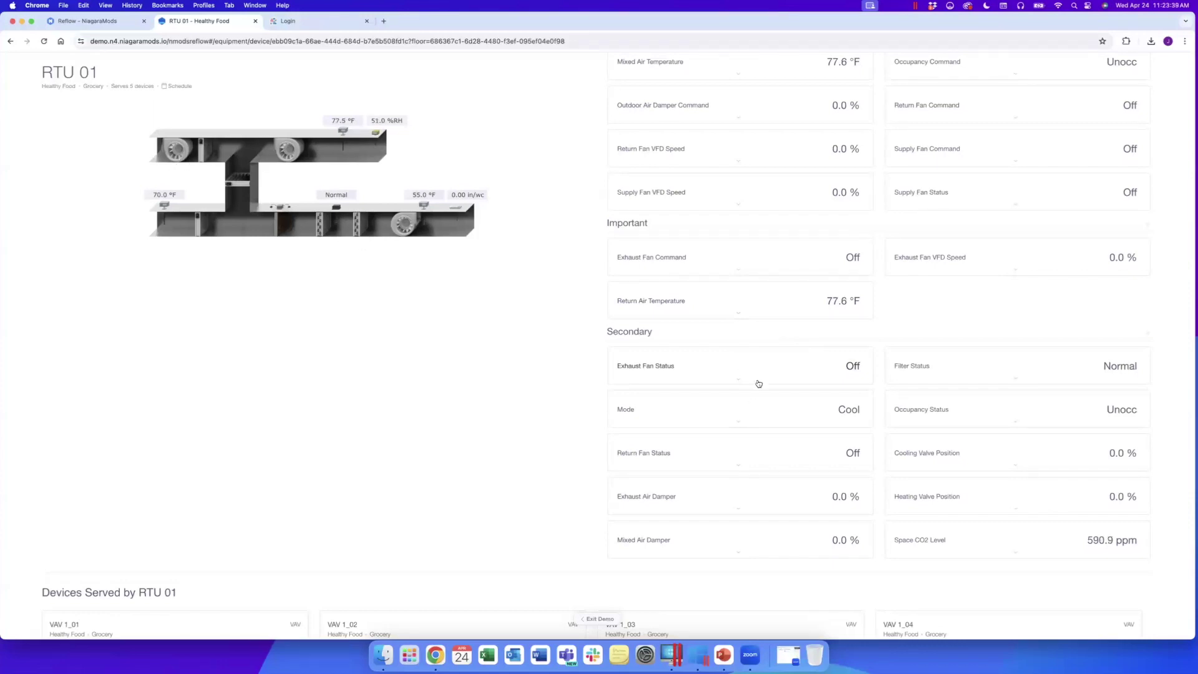
scroll(576, 391, down, 1)
scroll(576, 392, down, 3)
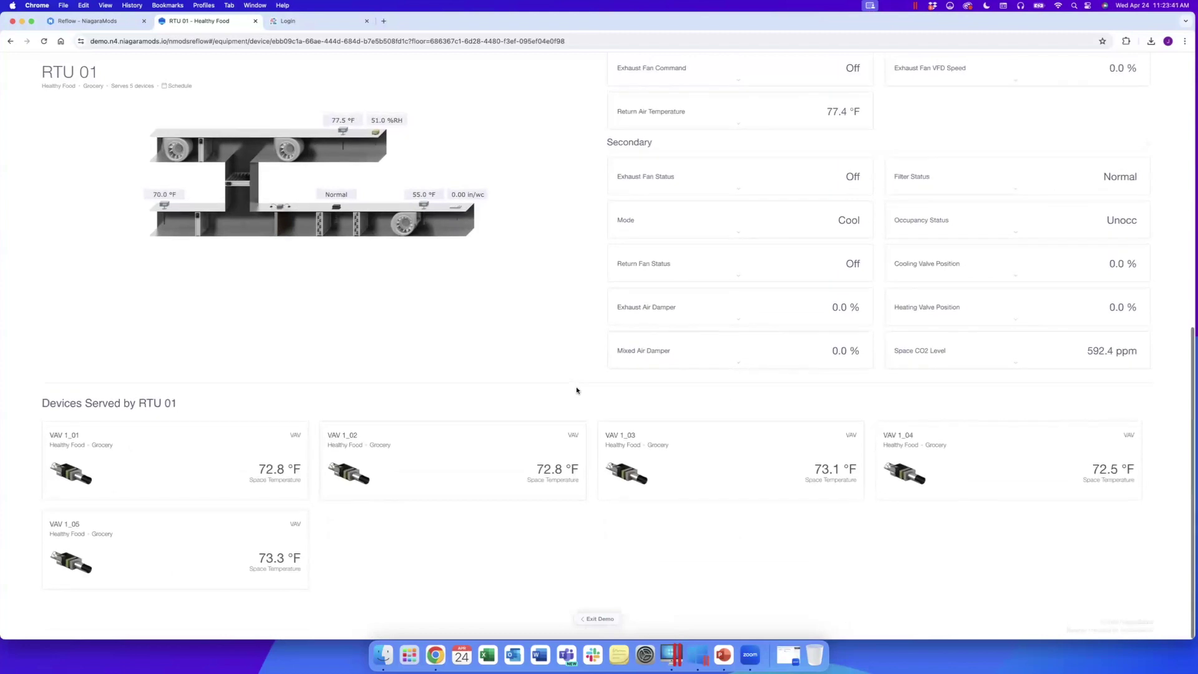
Open the RTU 01 schedule, set Monday's occupied event to 8:00 AM through 7:30 PM, and save the schedule.
scroll(576, 392, up, 8)
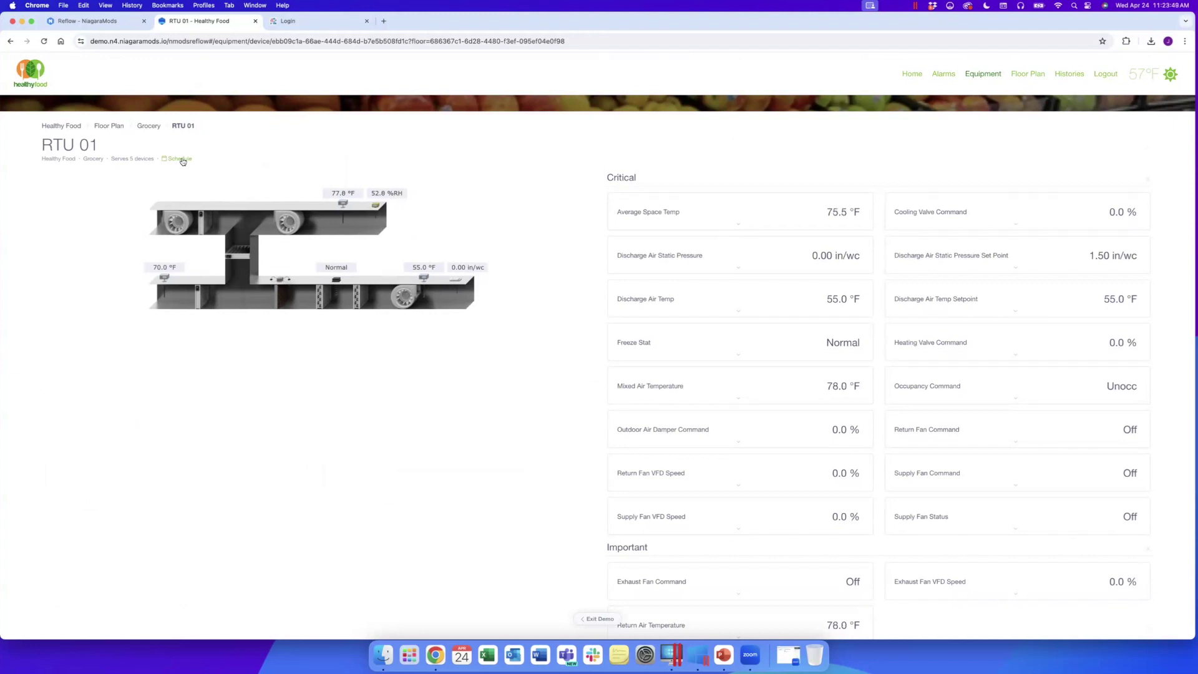
click(180, 159)
drag(316, 165, 316, 291)
click(17, 93)
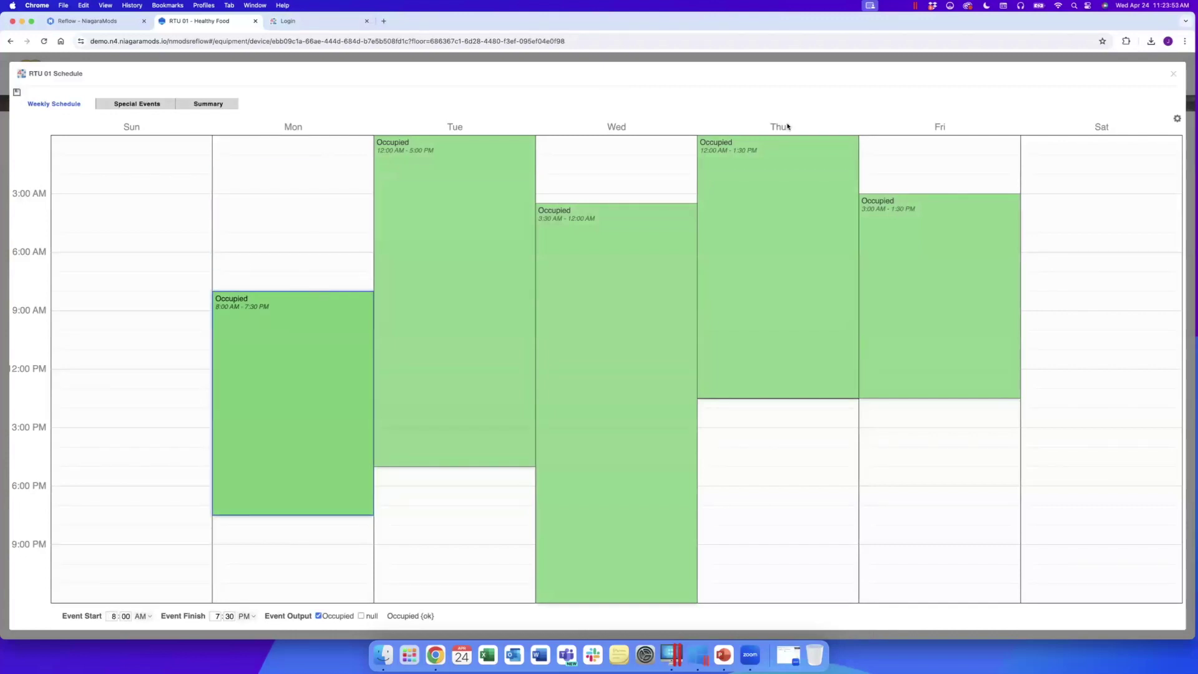
Leave the RTU 01 schedule to view the Pizza Temp history chart, and return to the home page to review the equipment list.
click(1172, 76)
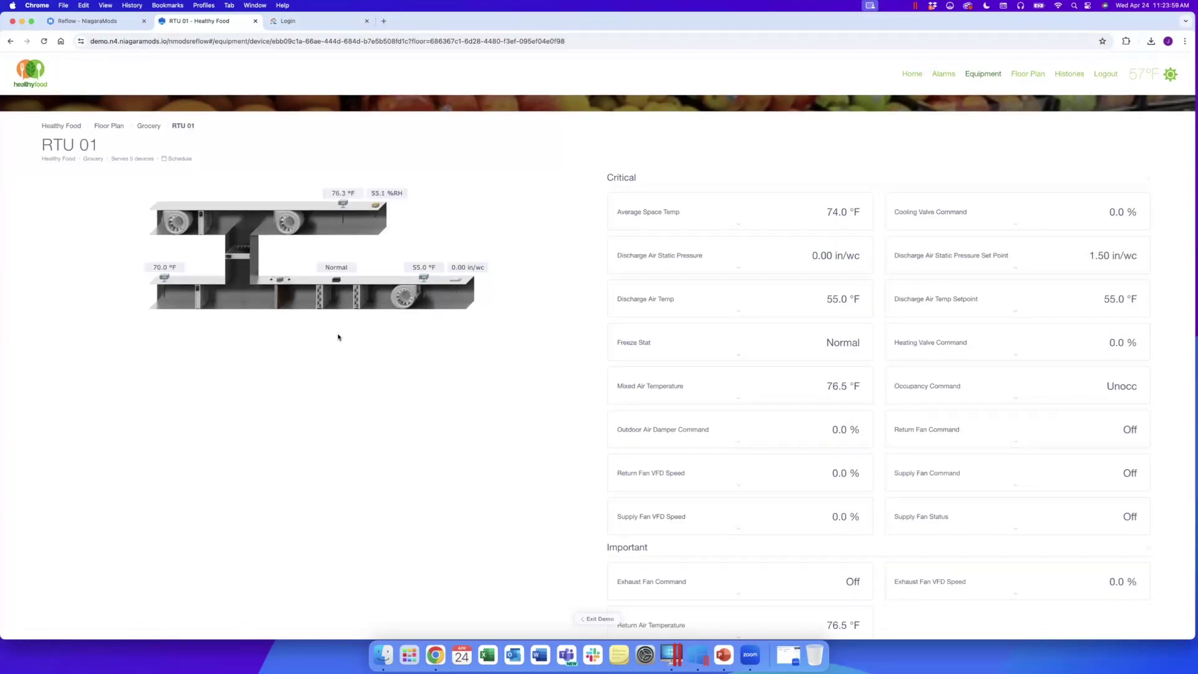
click(1079, 77)
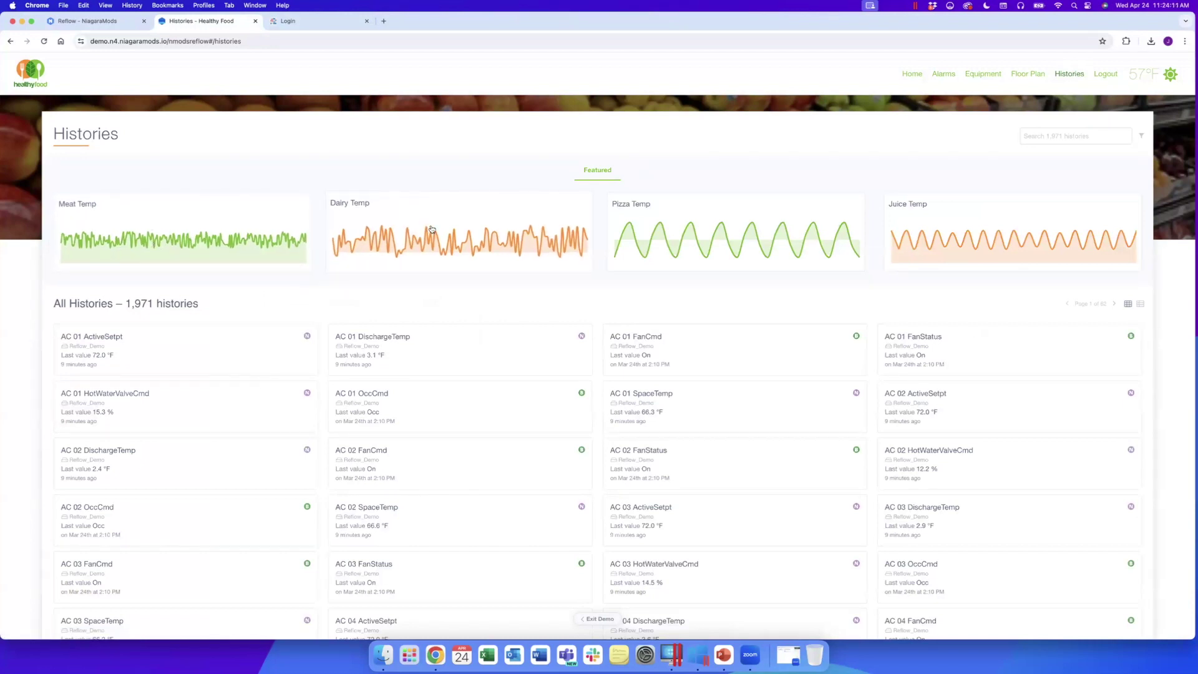
click(756, 228)
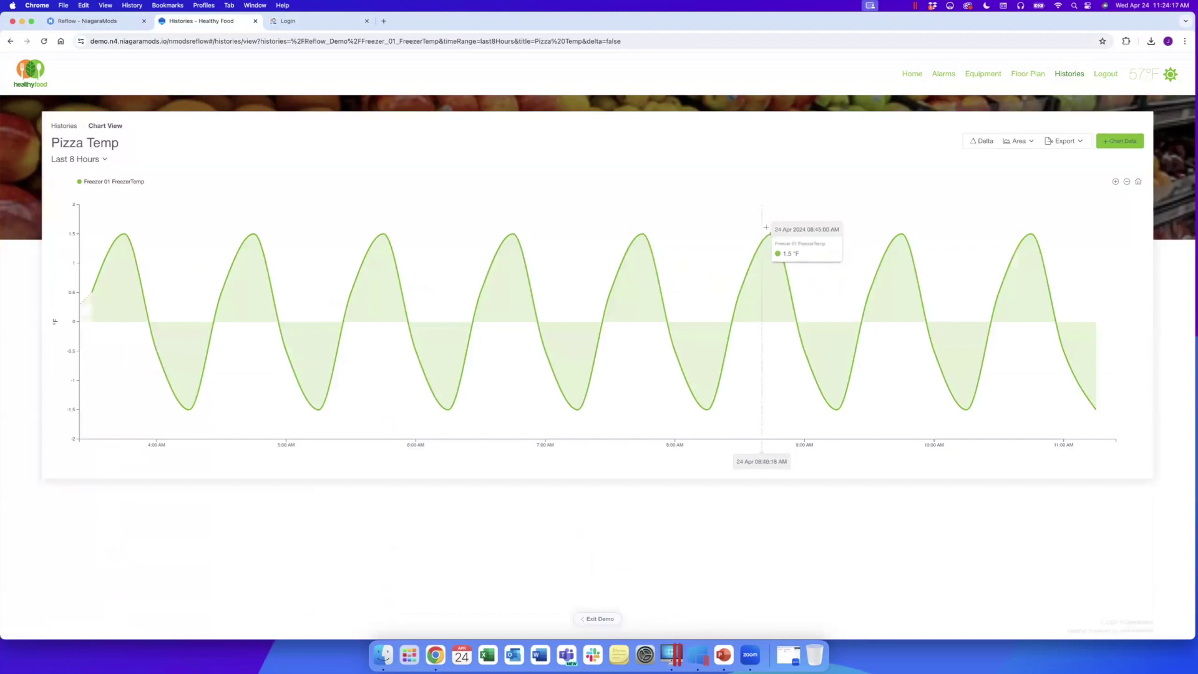
click(910, 75)
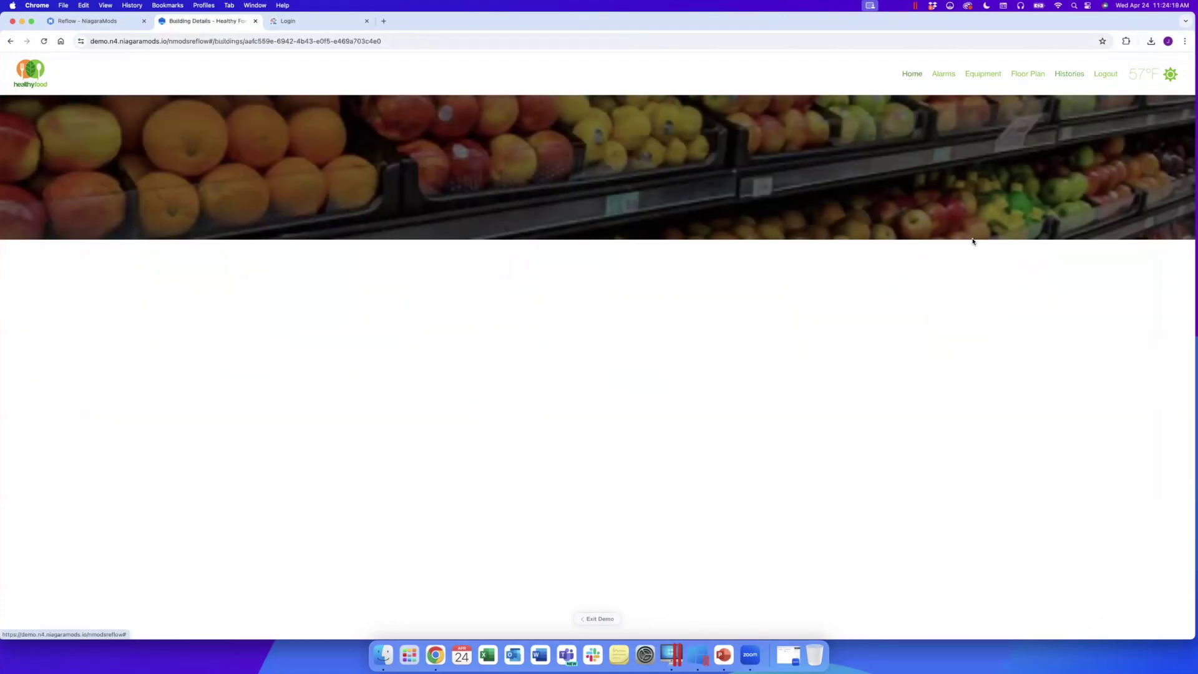
scroll(1170, 318, down, 6)
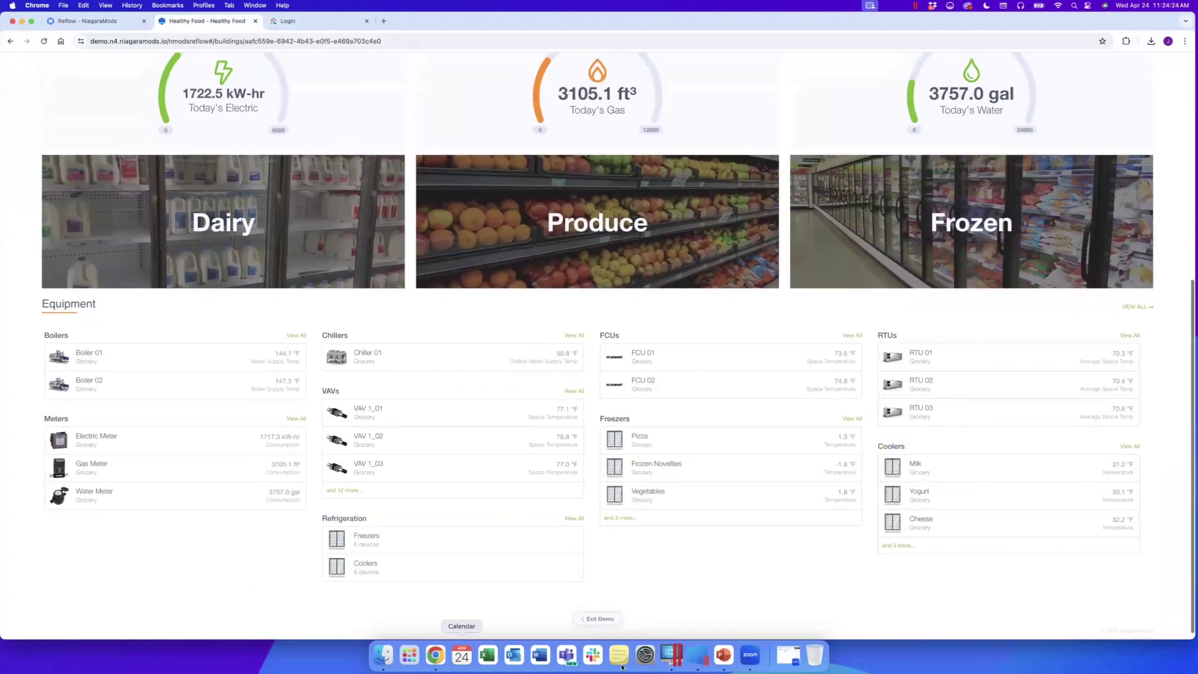
Exit the Healthy Food demo and launch the Phone Boost national multi-building retail demo.
click(598, 619)
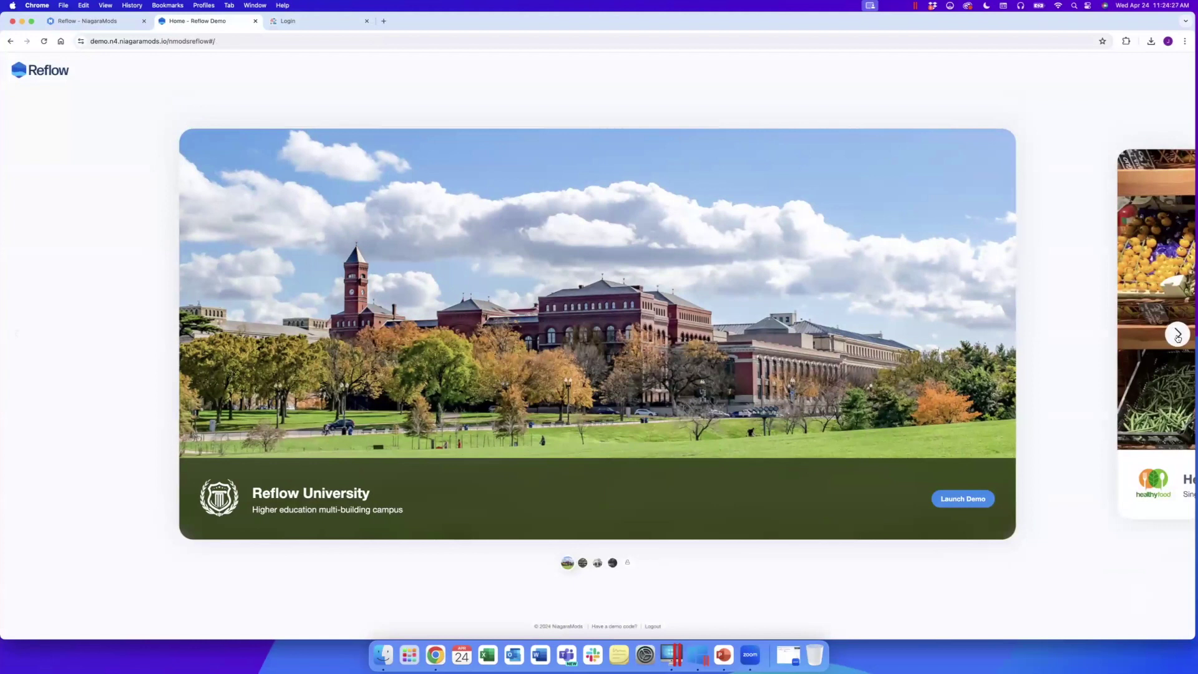
click(1177, 335)
click(1177, 336)
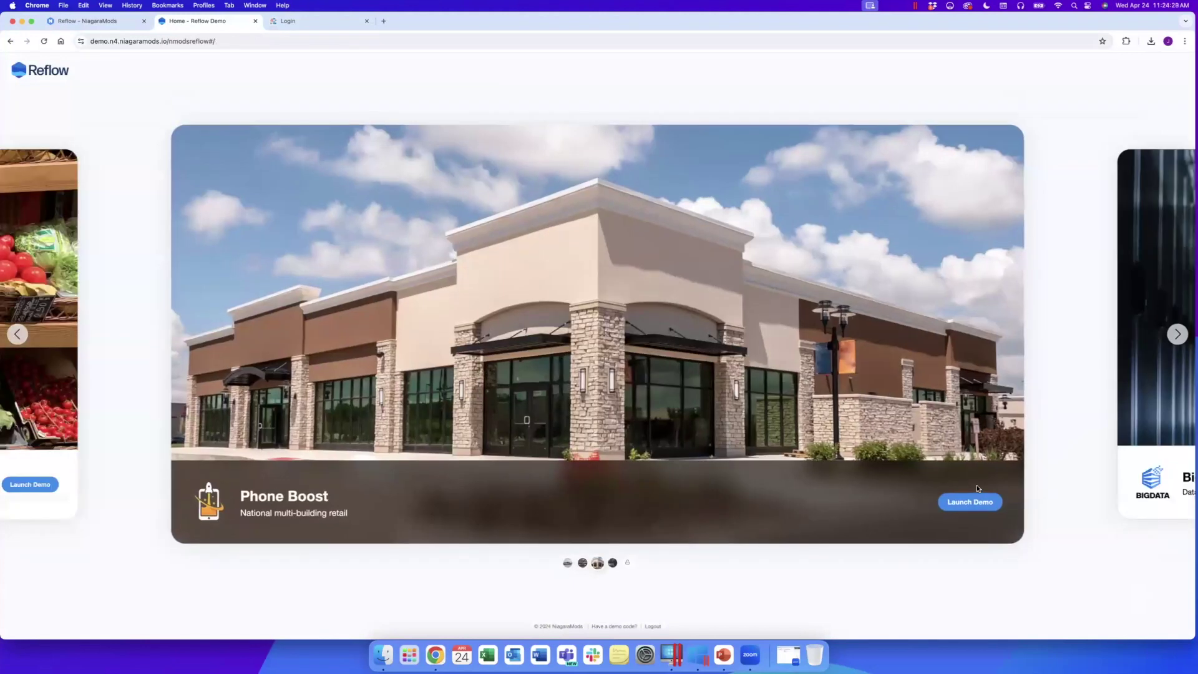
click(971, 503)
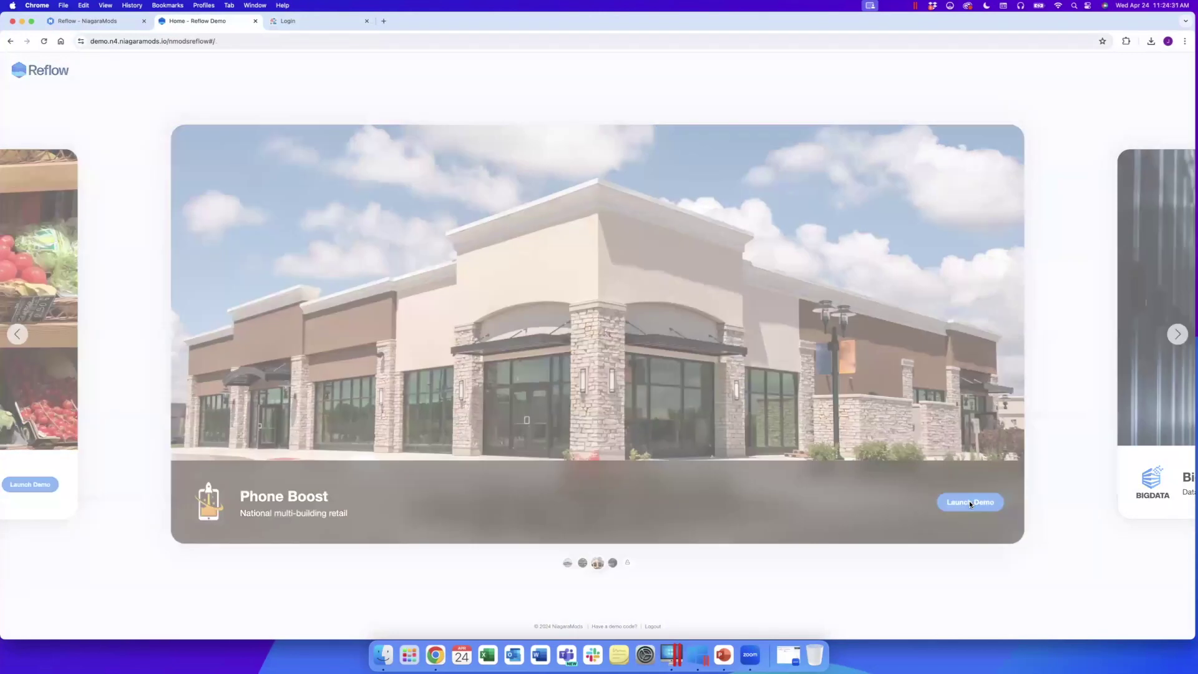
click(39, 71)
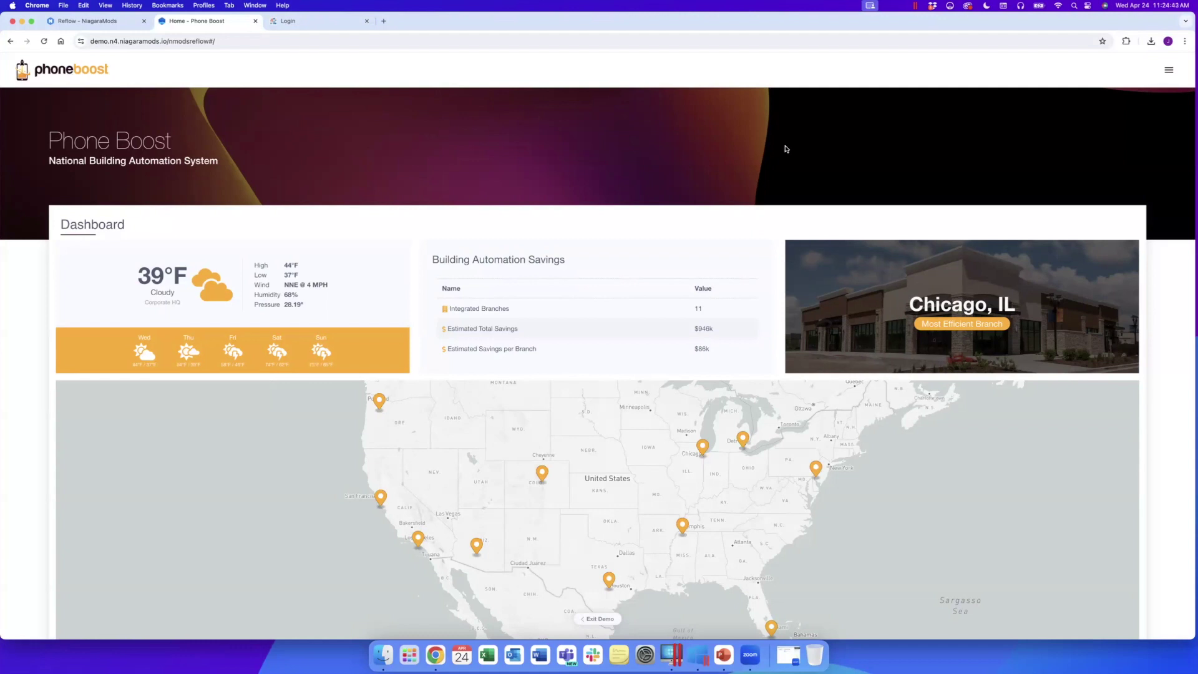
Check the Phone Boost navigation menu and show the Detroit, Memphis, and Denver branch details on the dashboard map.
click(1169, 73)
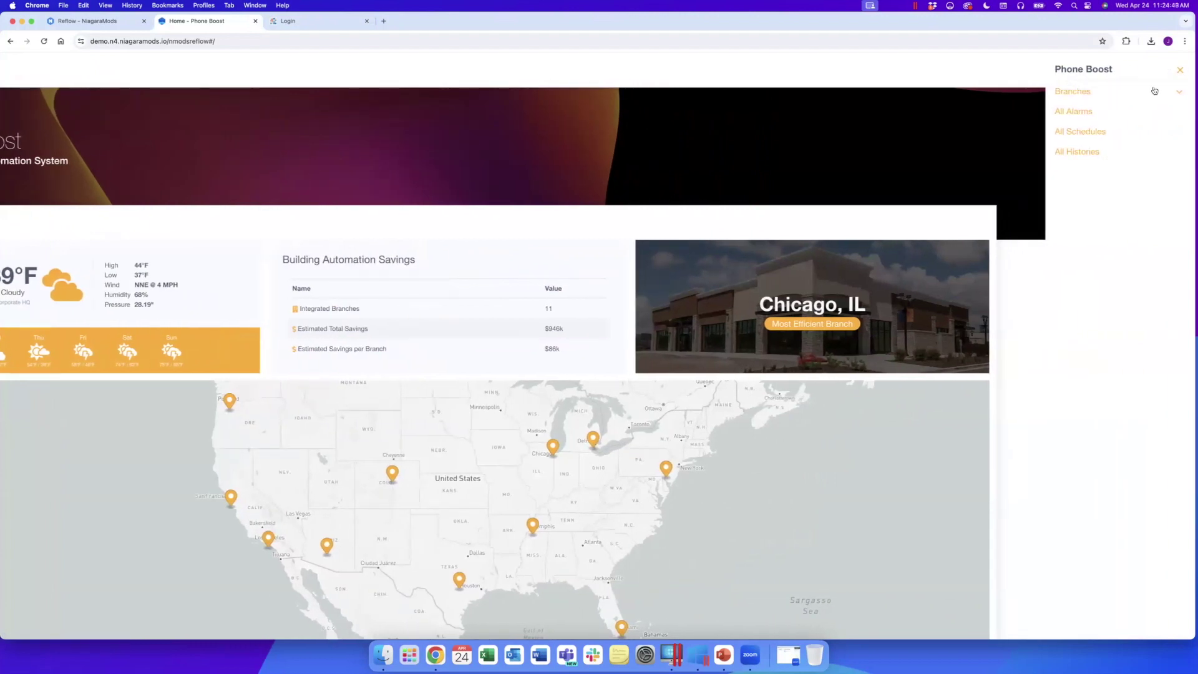
click(1180, 70)
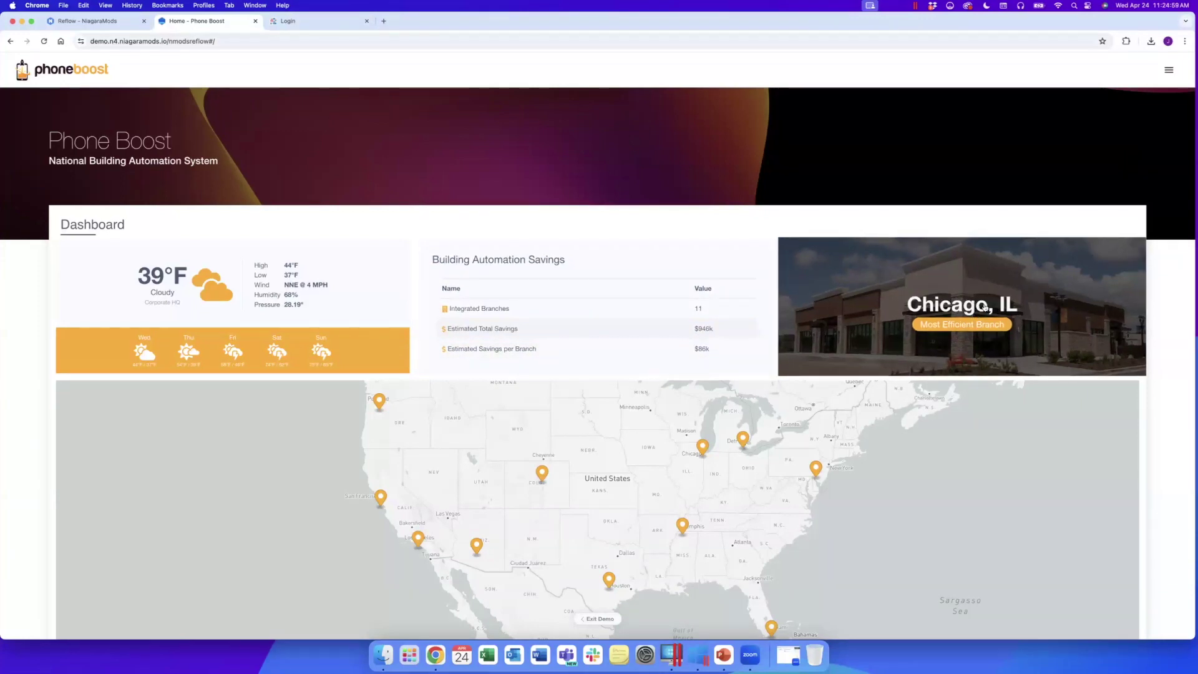
scroll(984, 299, down, 4)
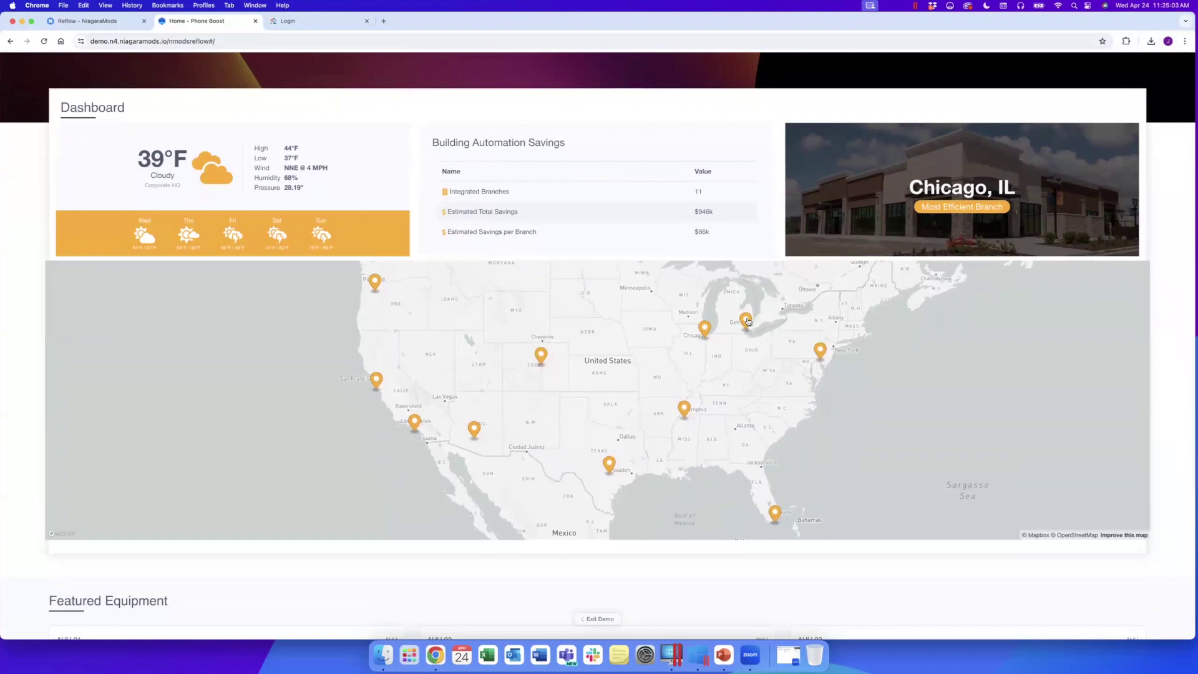
click(747, 321)
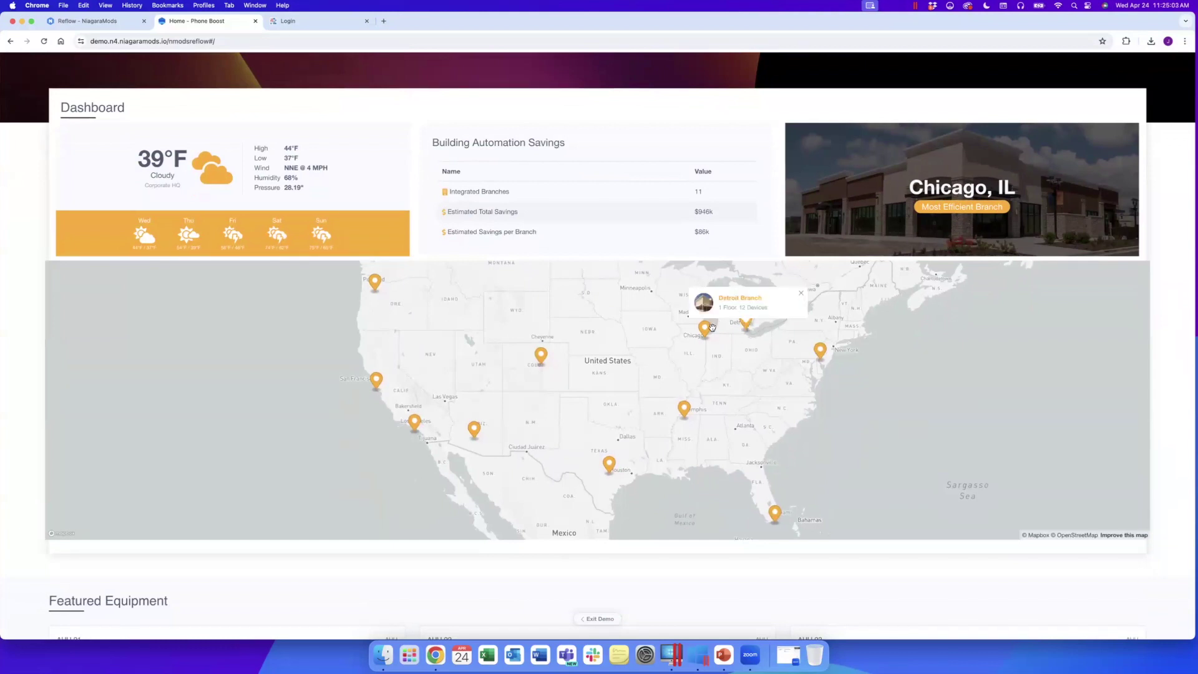
click(684, 410)
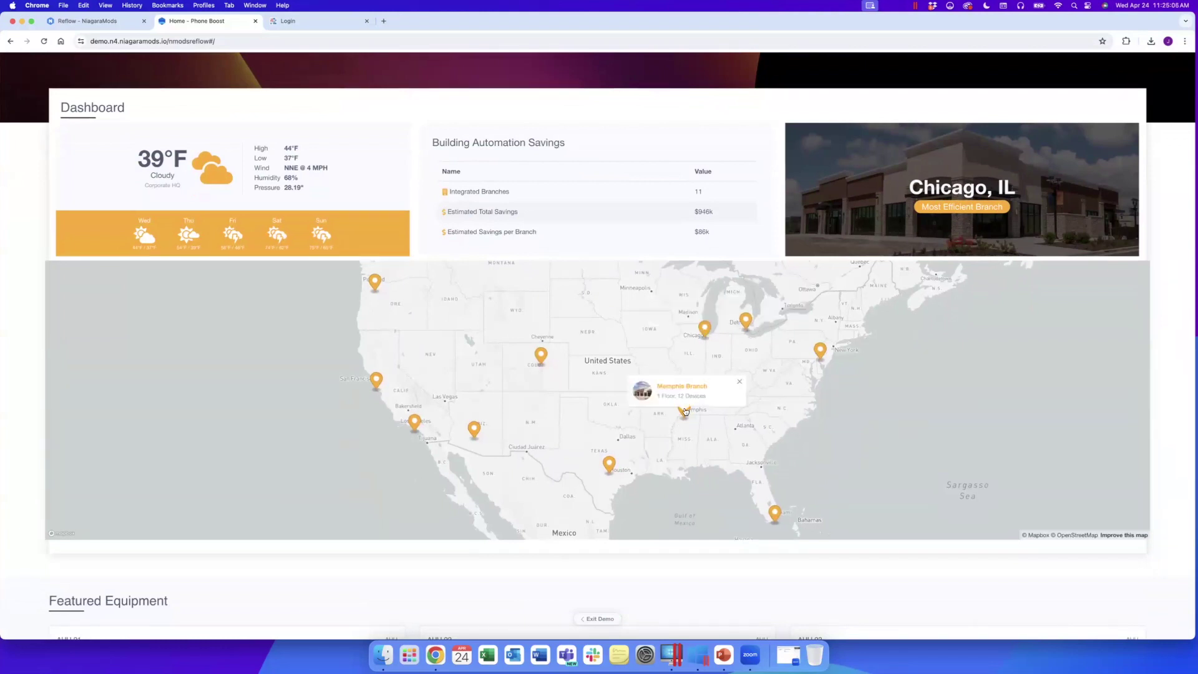
click(542, 357)
Examine the featured equipment and the electric, gas, water, and solar meter history charts on the dashboard.
scroll(1171, 393, down, 5)
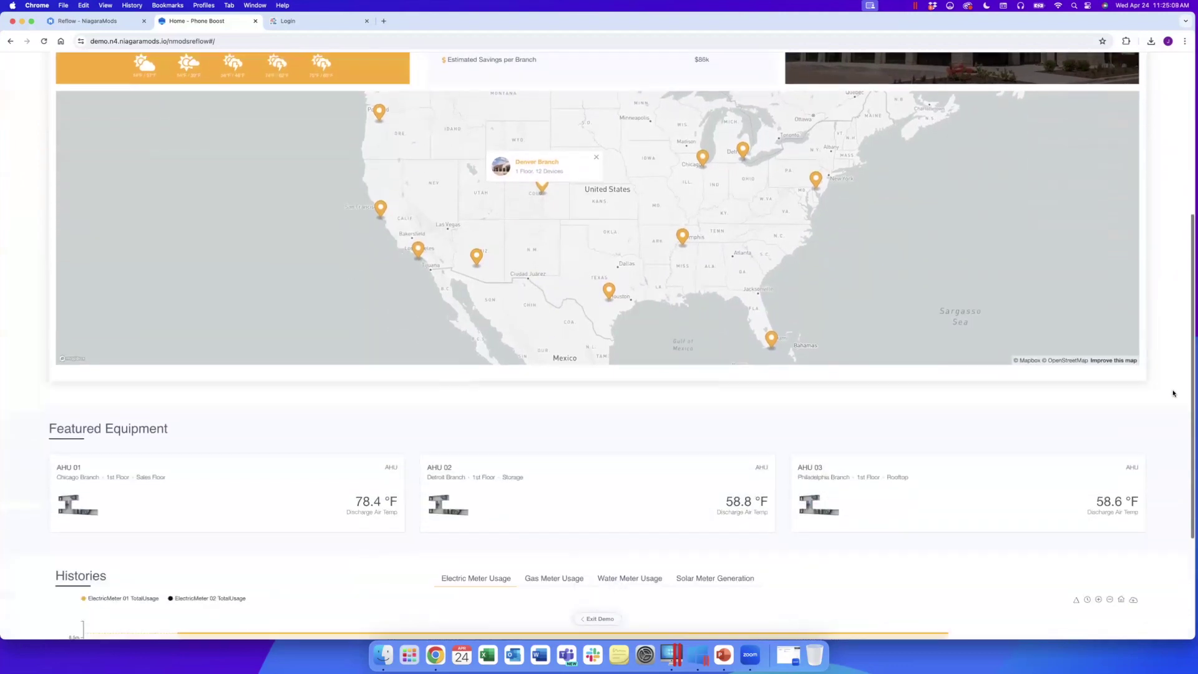
scroll(1148, 366, down, 1)
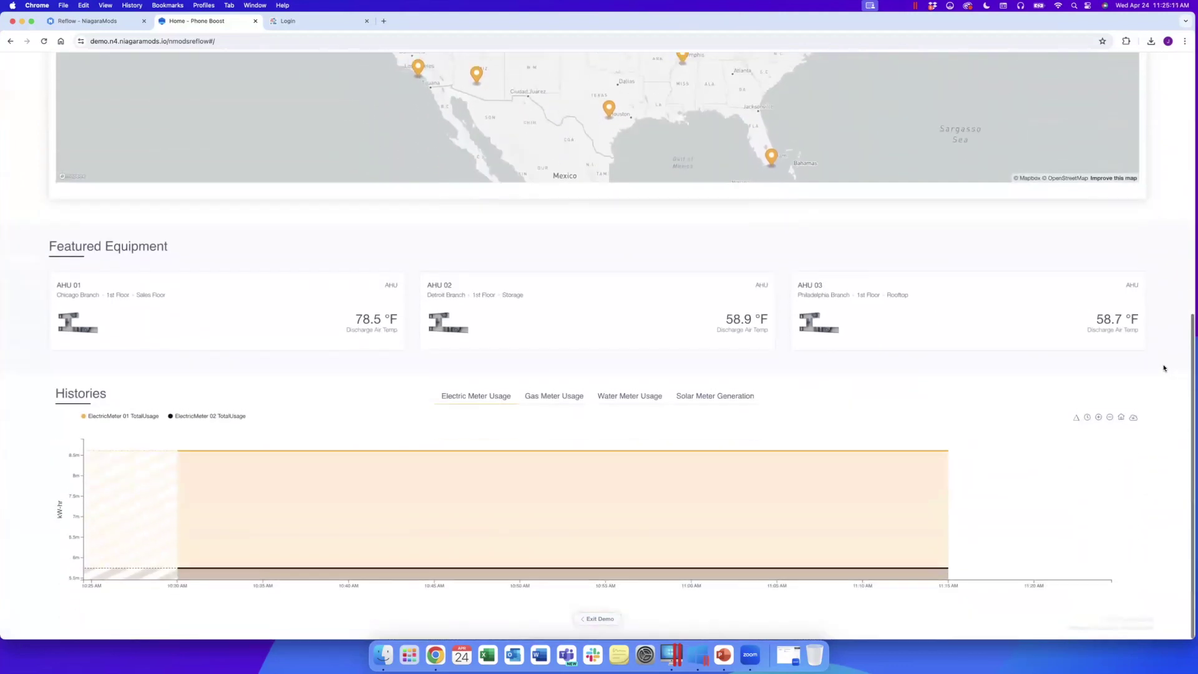
mouse_move(431, 458)
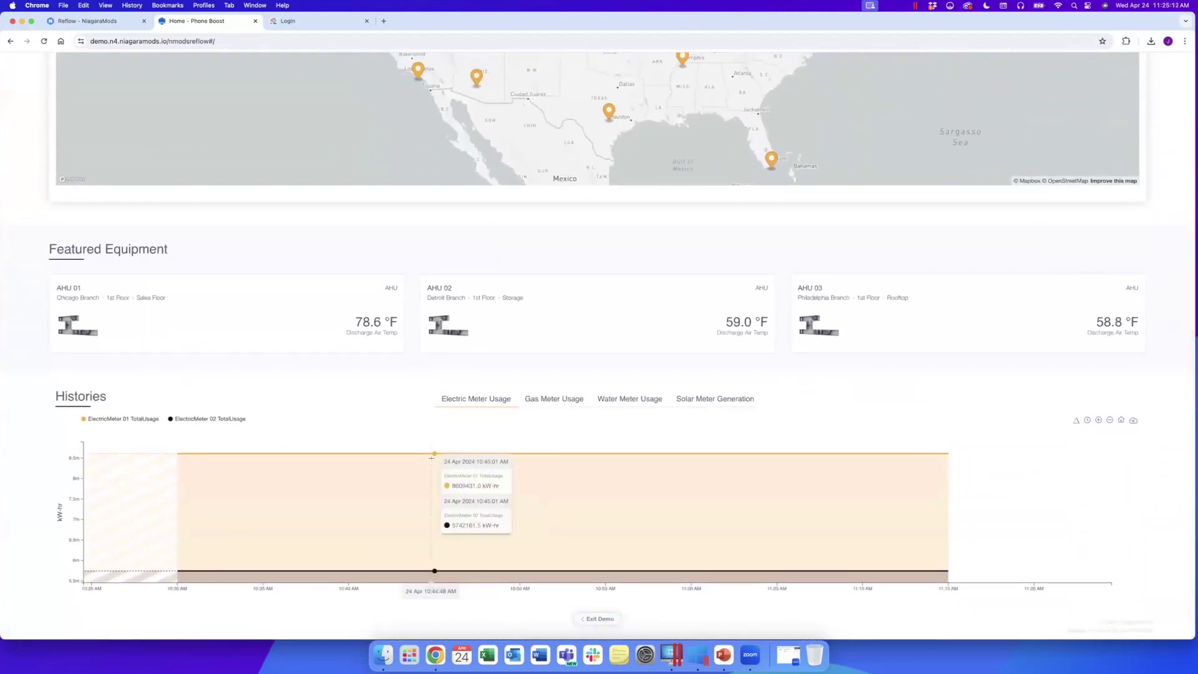
click(559, 402)
click(632, 401)
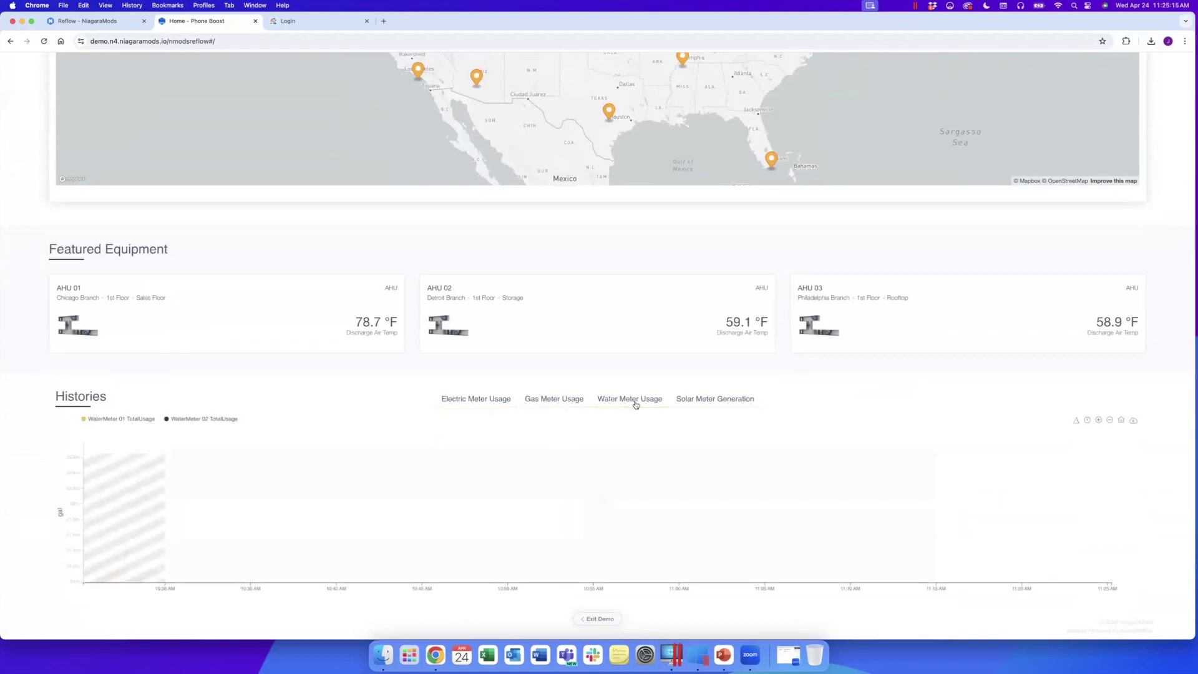
click(722, 402)
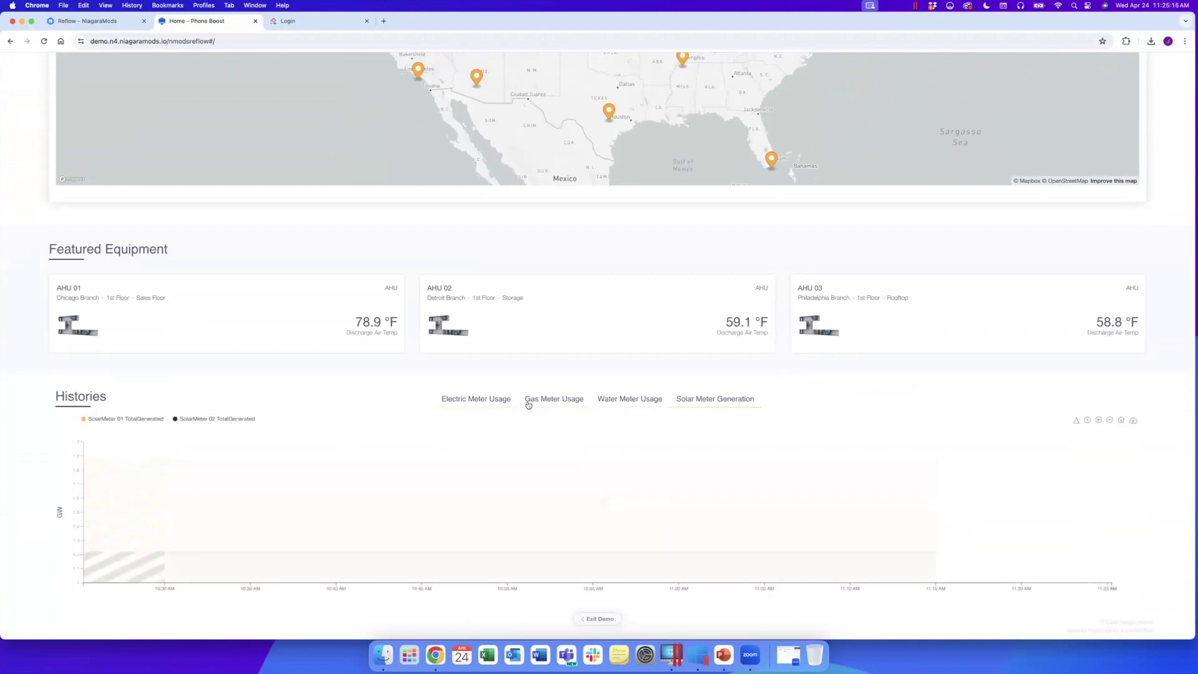
click(475, 401)
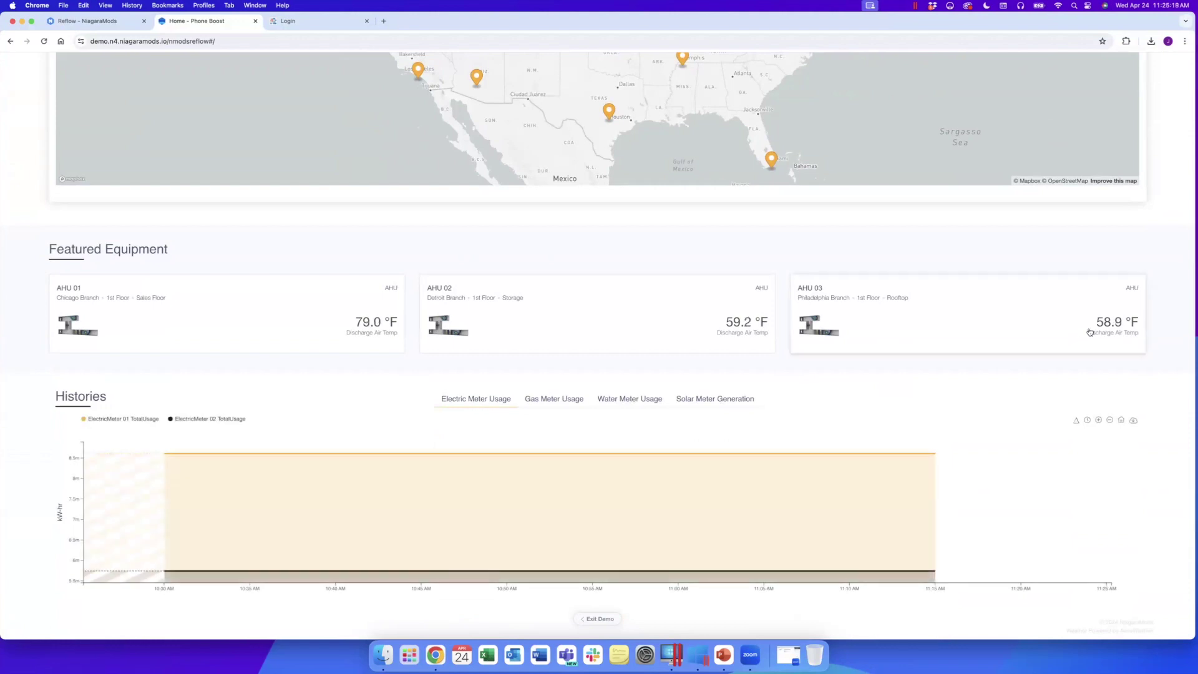
Open the All Branches page and review the branches grouped under East, South, and West.
scroll(1172, 330, up, 10)
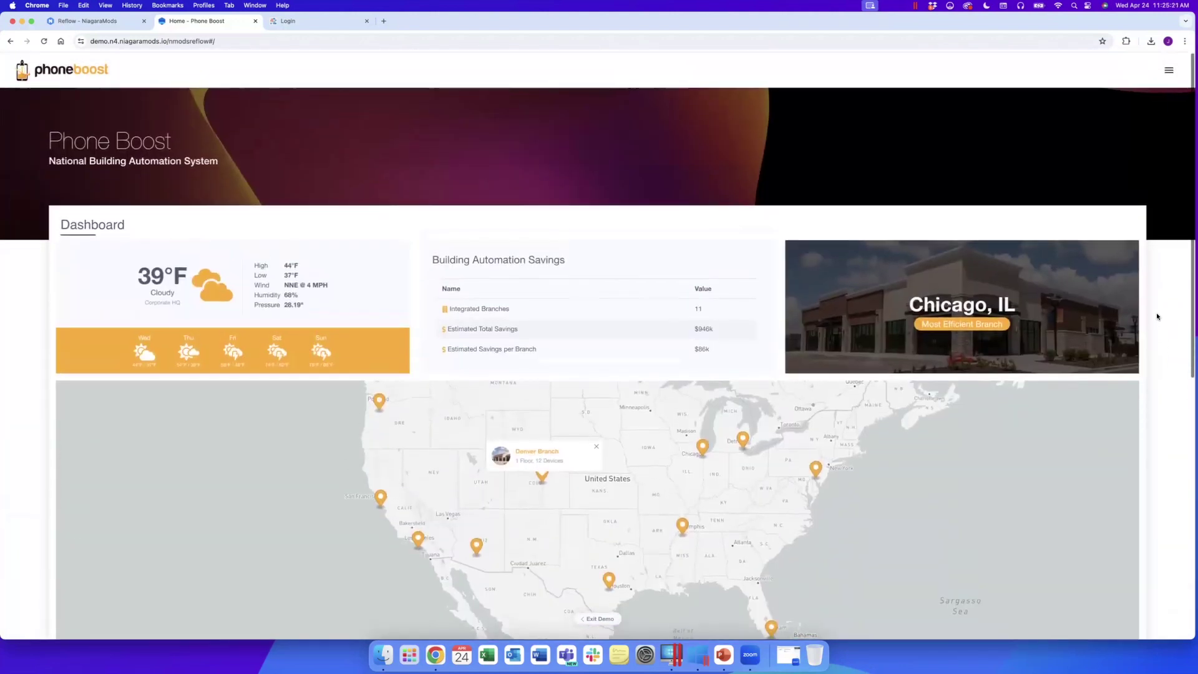
click(1171, 70)
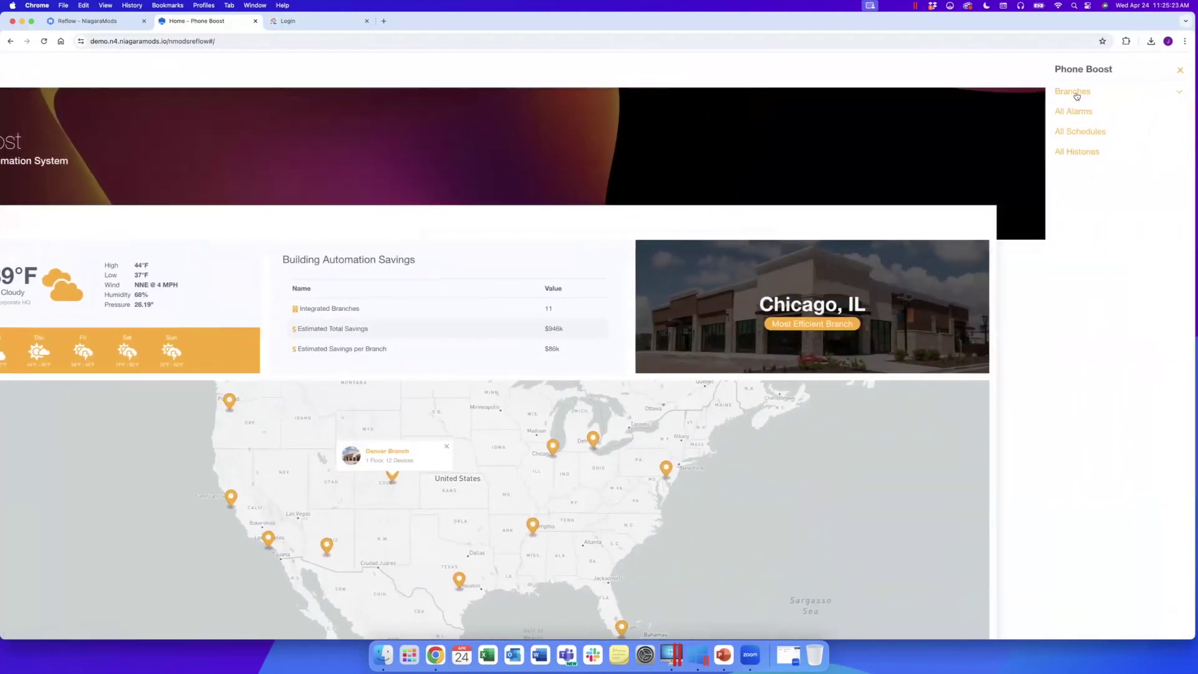
click(1074, 92)
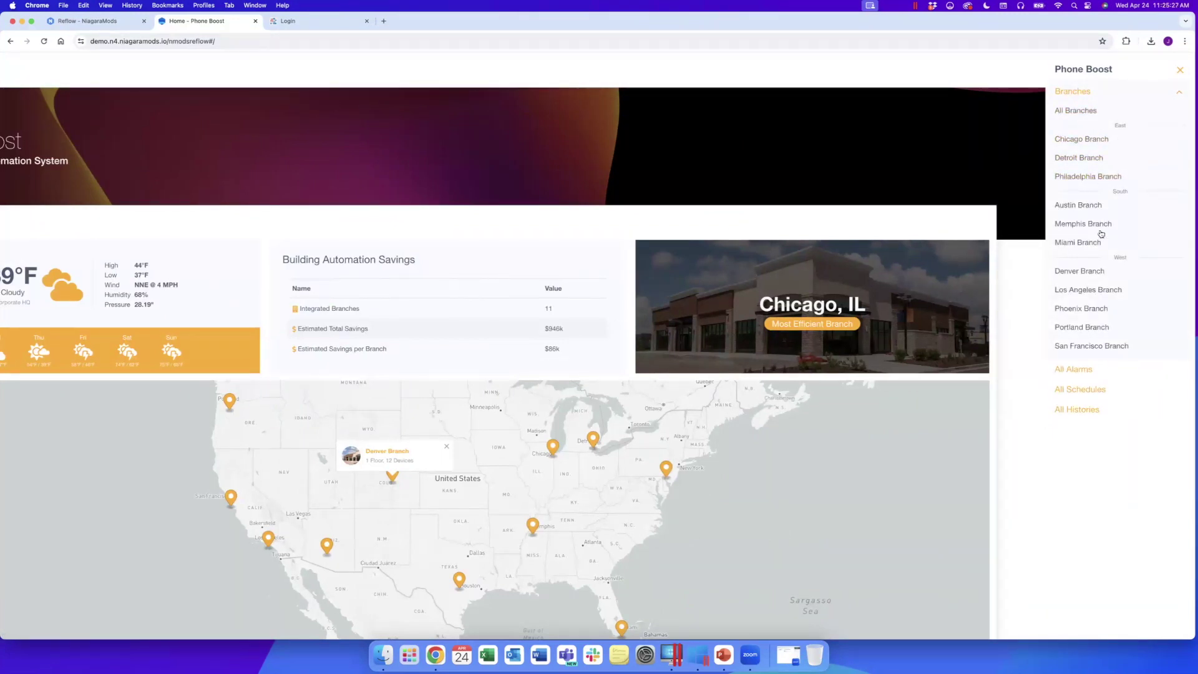
click(1084, 119)
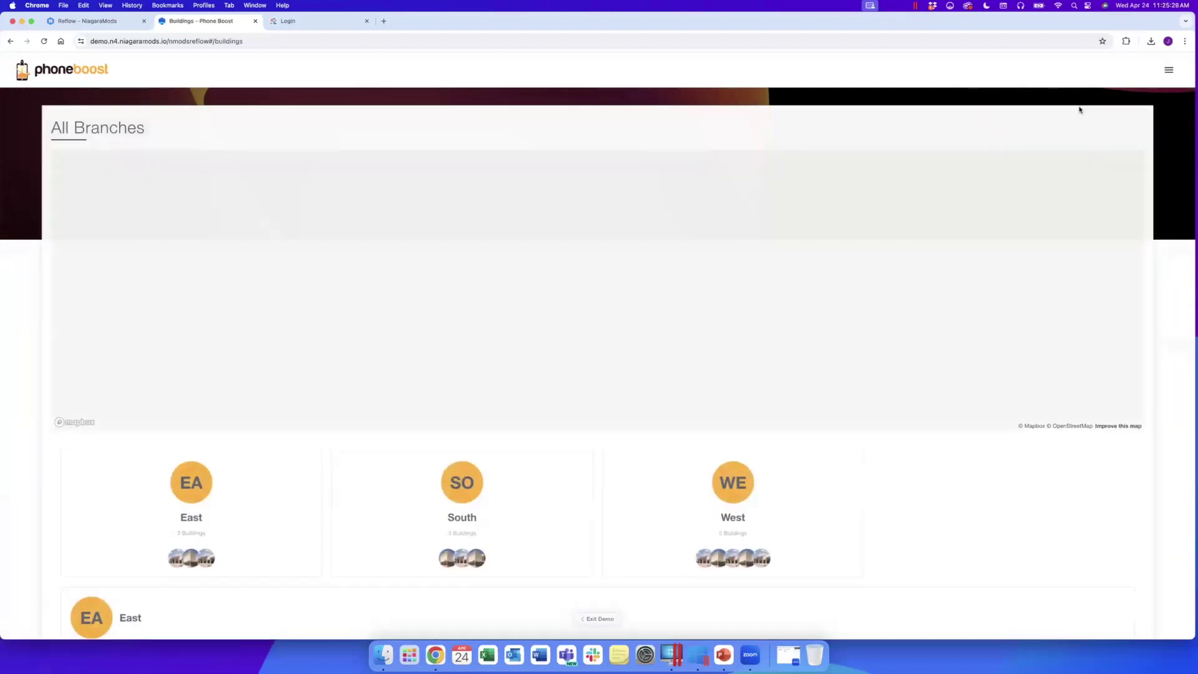
scroll(1163, 322, down, 3)
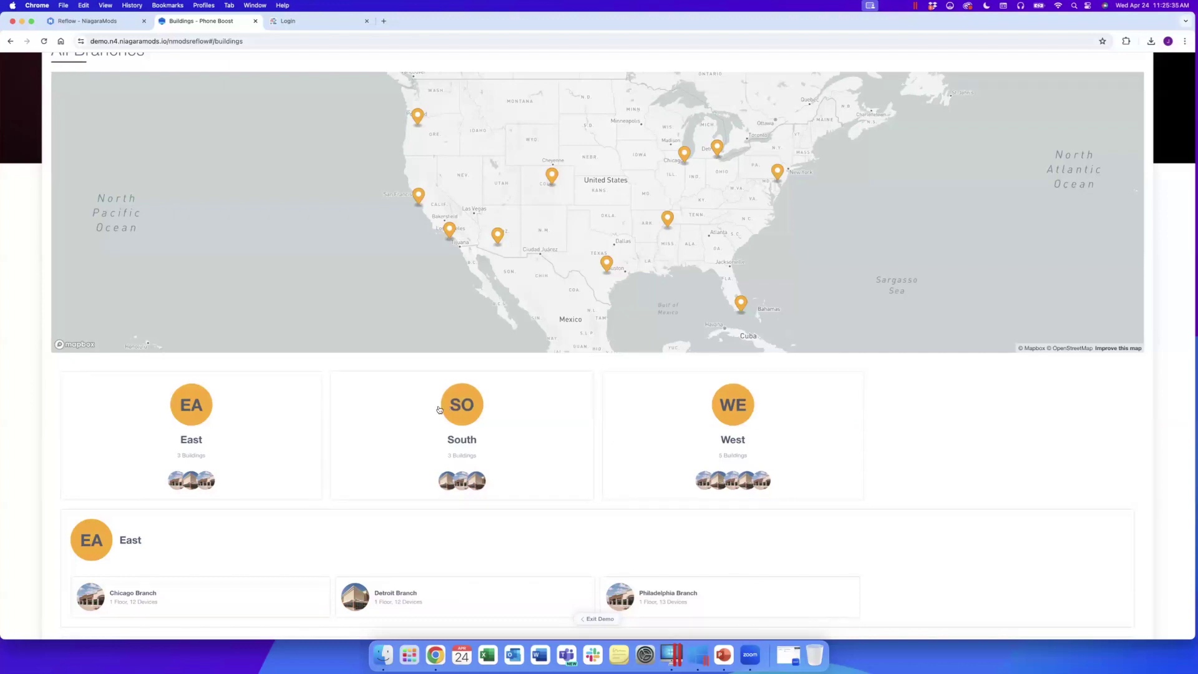
scroll(1176, 399, down, 10)
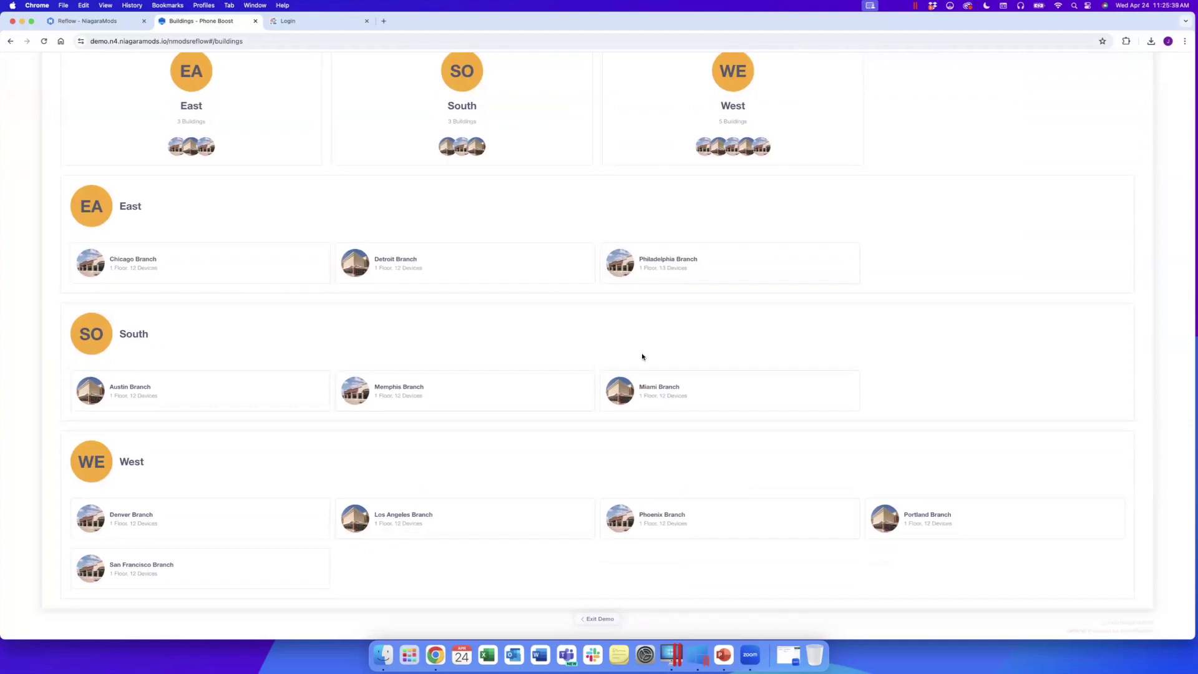
Open the Chicago Branch and command its lobby lighting to Off.
click(121, 261)
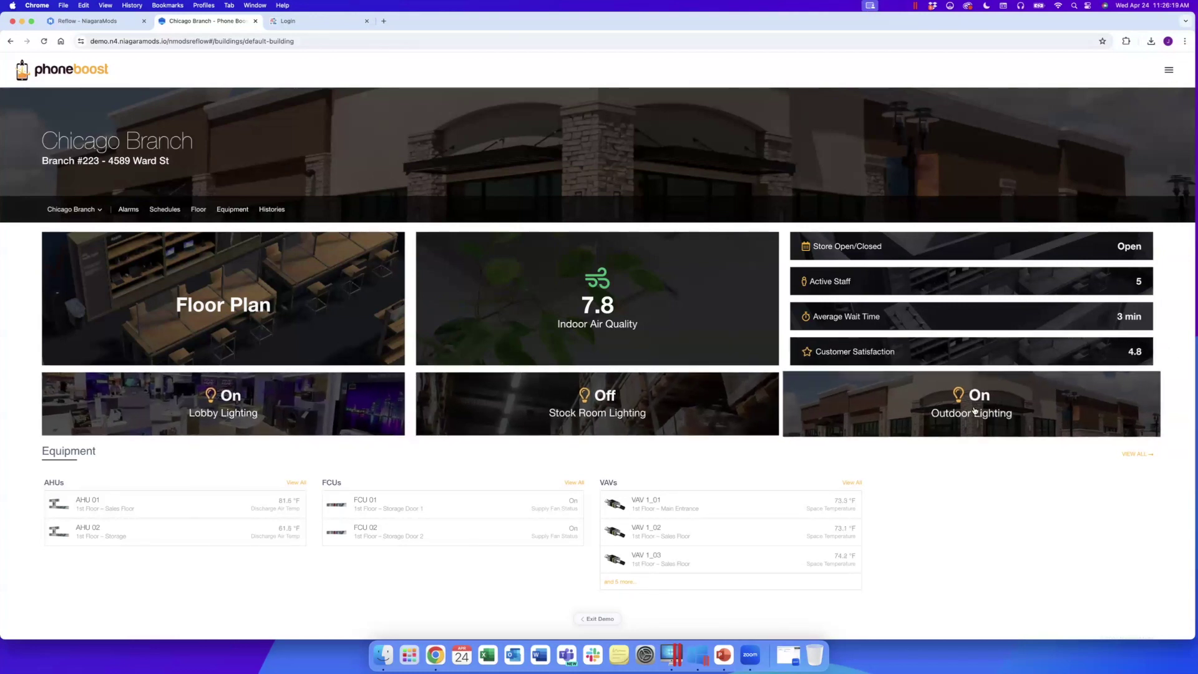
click(245, 400)
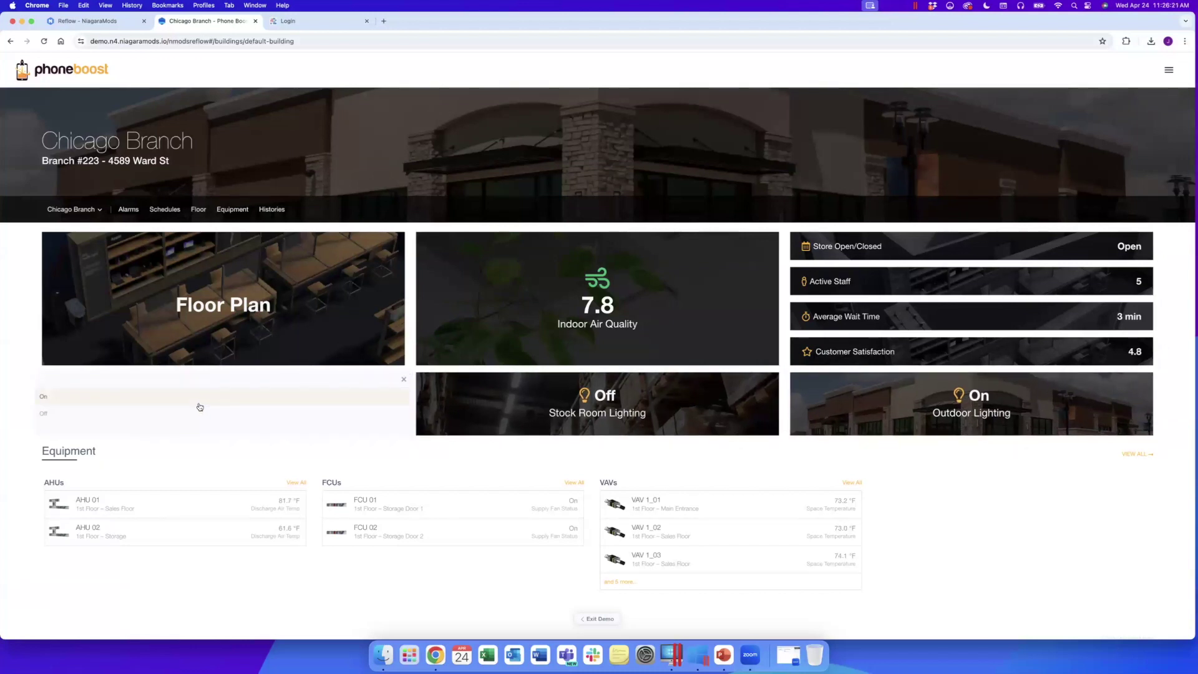
click(135, 418)
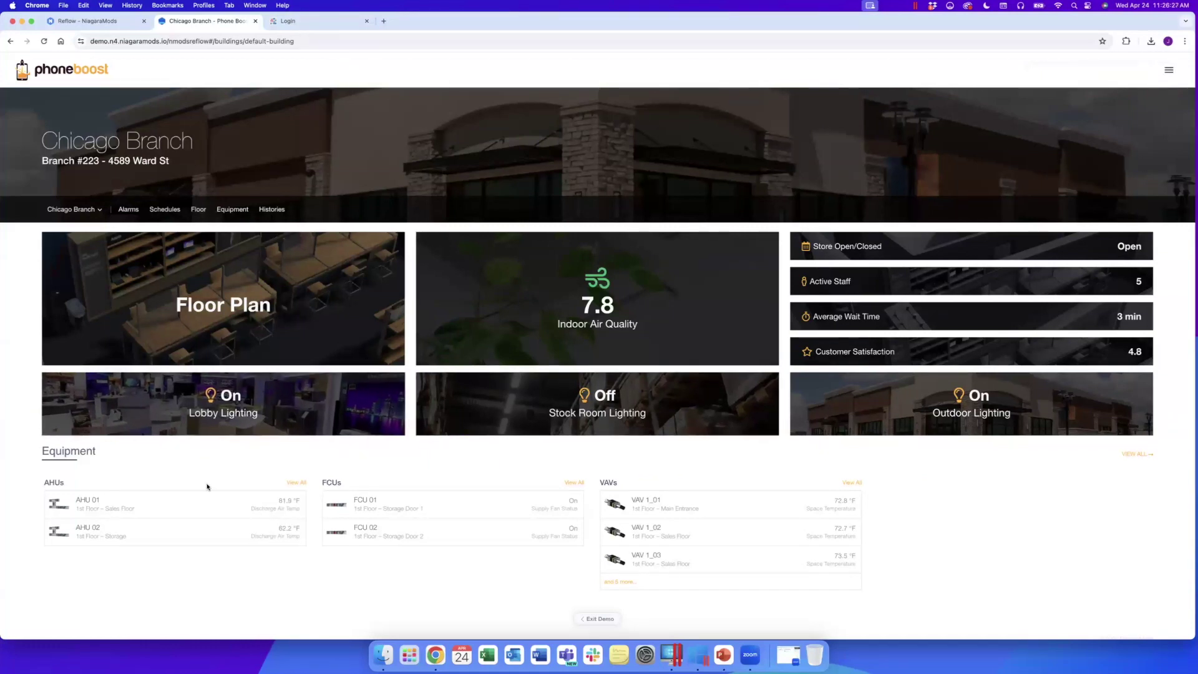
View VAV 1-05 from the Chicago Branch floor plan and return to the 1st Floor plan.
click(223, 307)
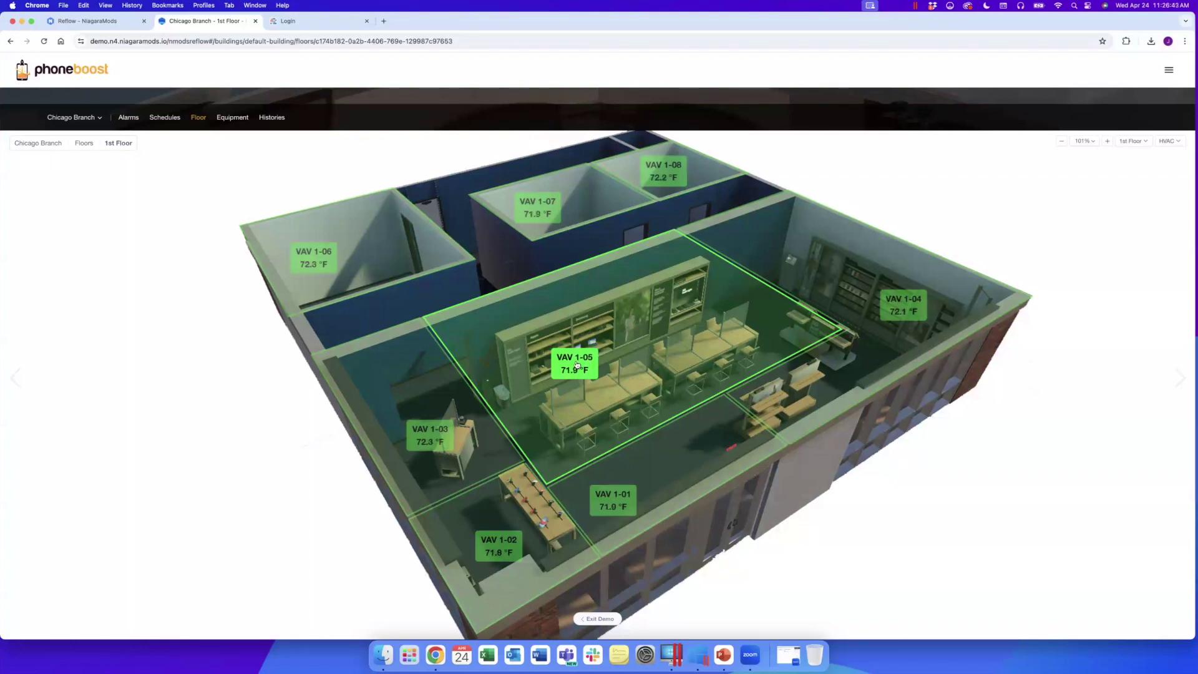
click(578, 366)
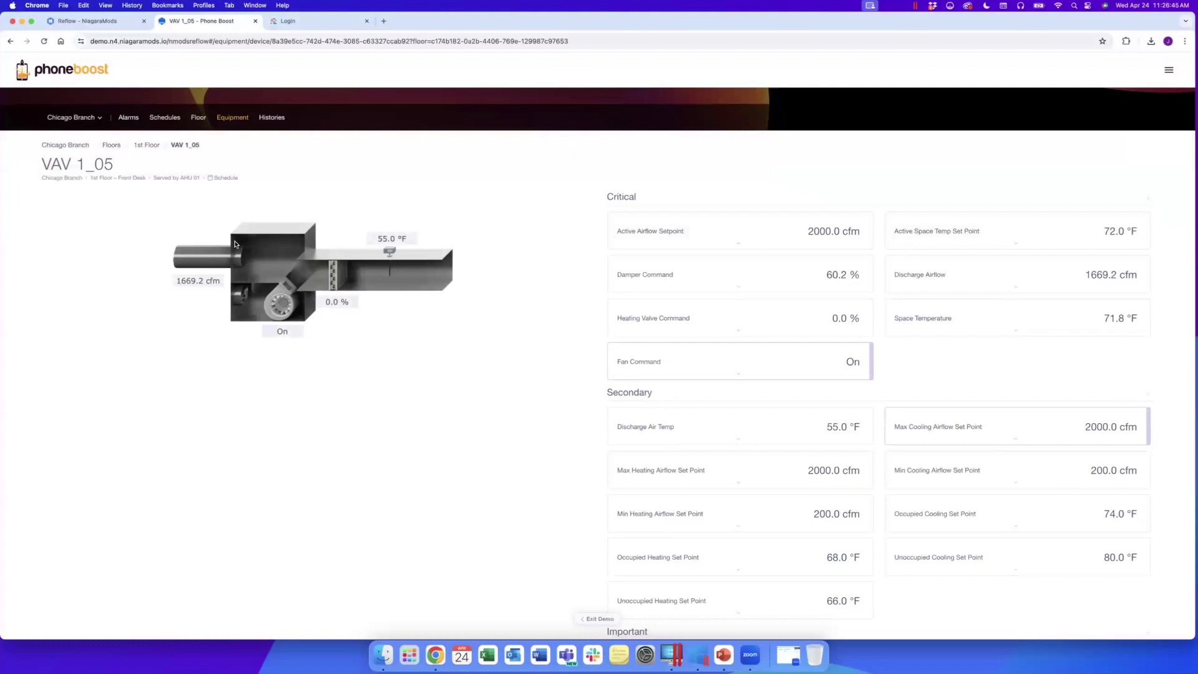
click(106, 180)
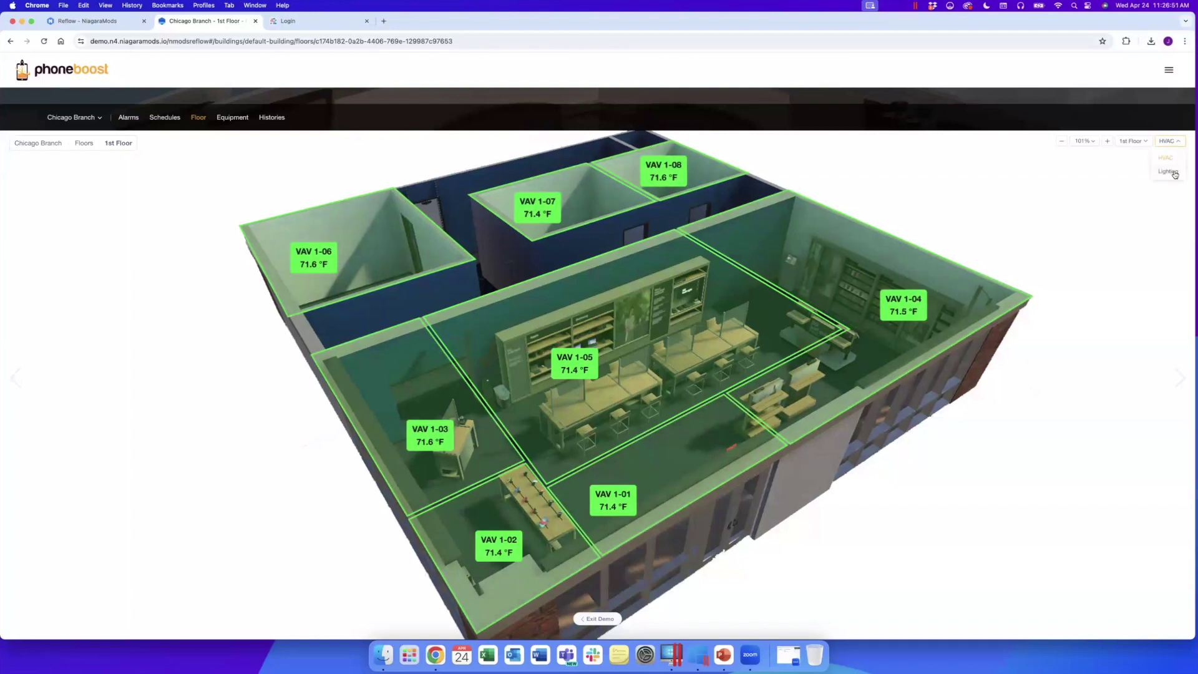
Switch the Chicago Branch 1st Floor plan to Lighting and command the lights On in the five unlit zones.
click(1171, 174)
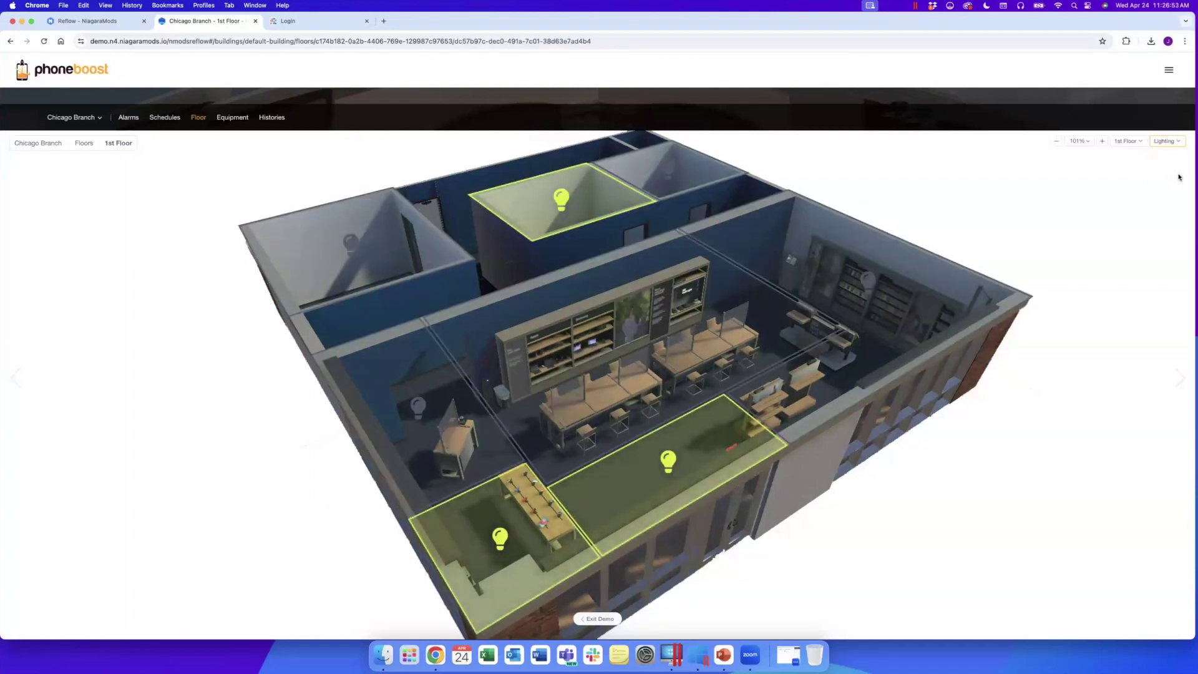
click(635, 332)
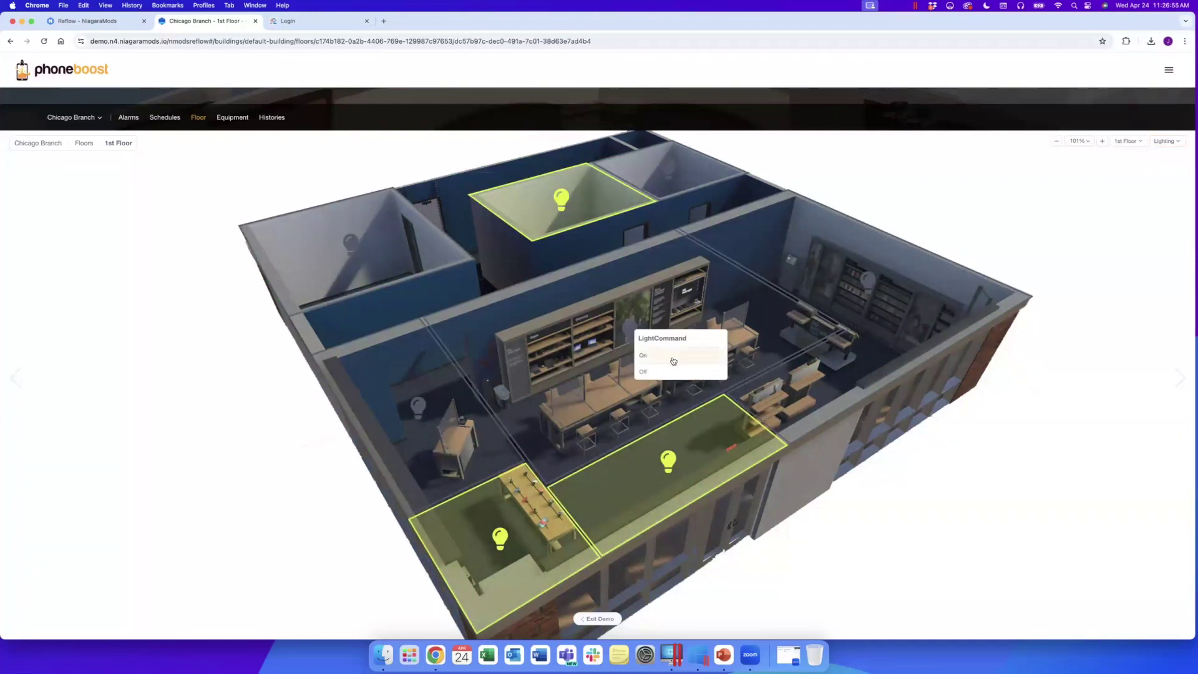
click(674, 354)
click(866, 279)
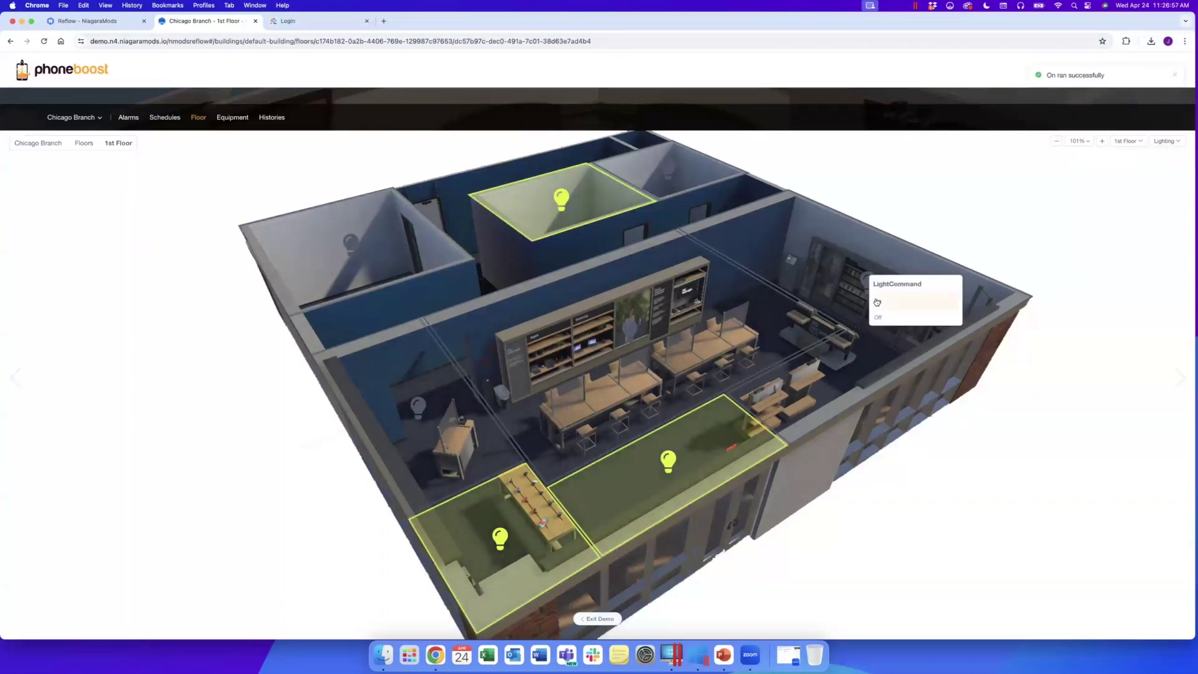
click(878, 301)
click(418, 406)
click(437, 423)
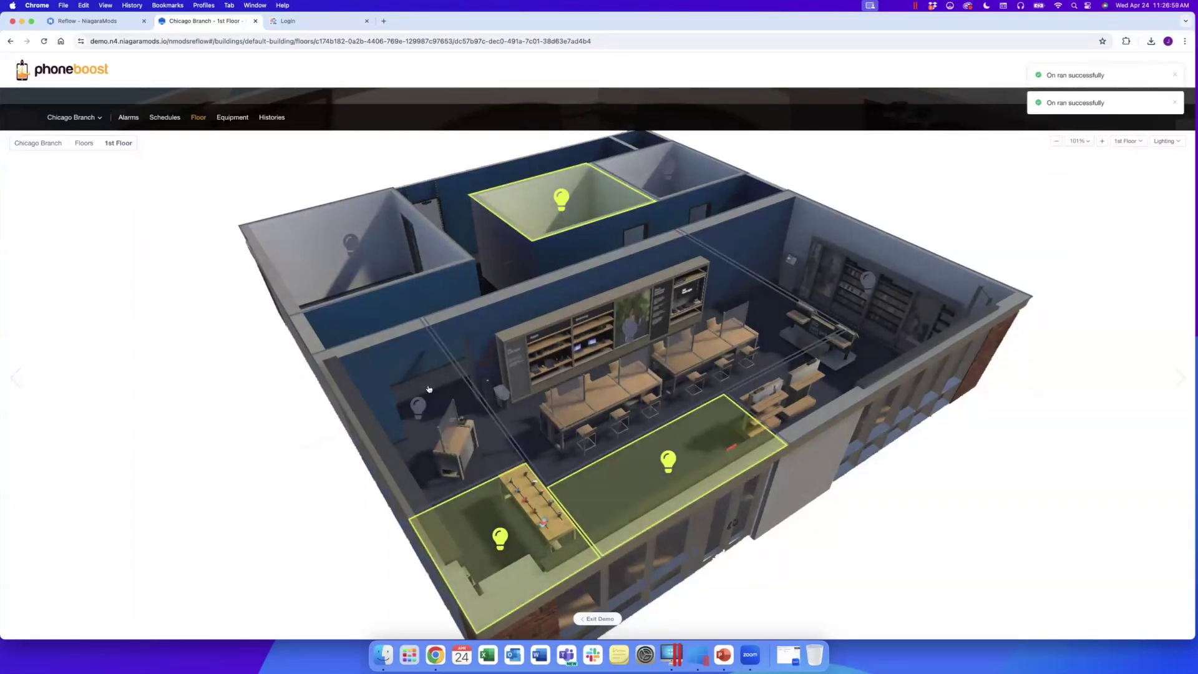
click(350, 243)
click(360, 269)
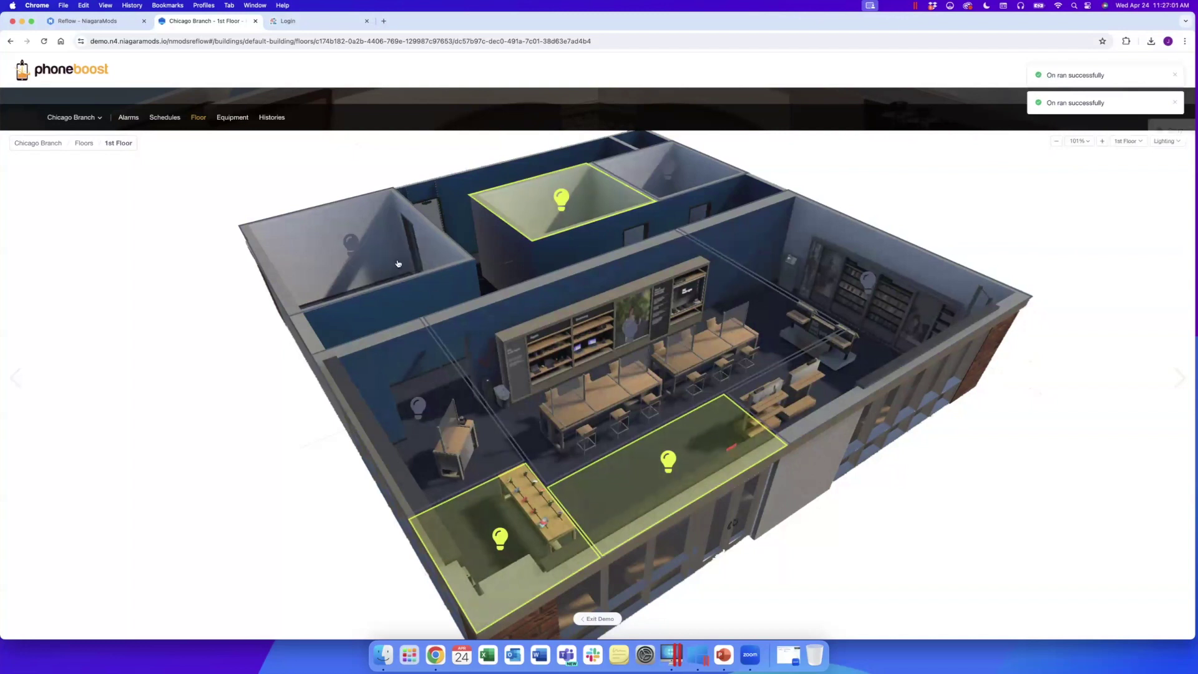
click(668, 168)
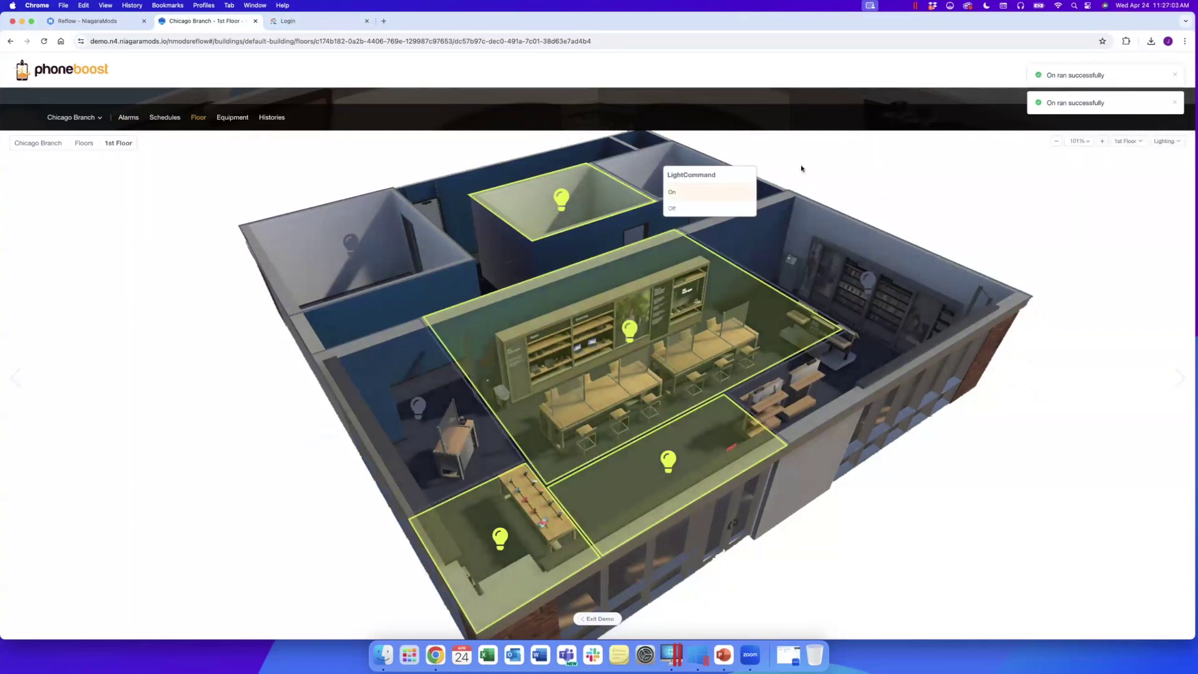
click(673, 192)
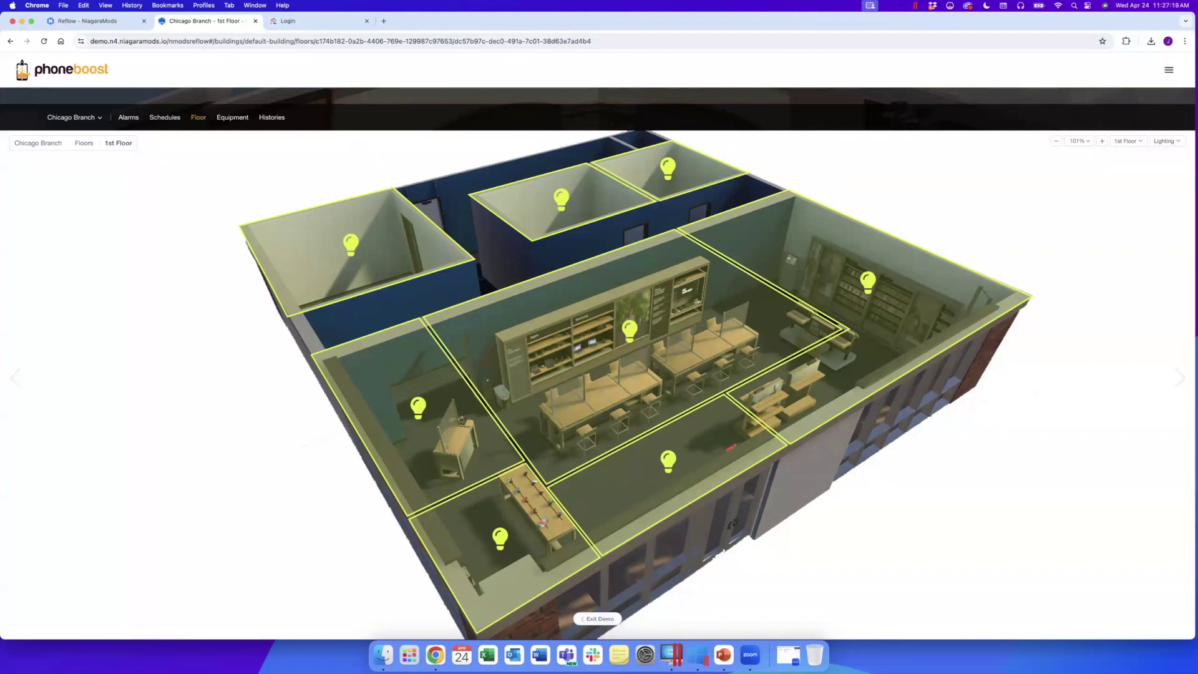
Narrow the browser window to check the responsive layouts of the floor plan and Chicago Branch home page, then restore full width.
drag(3, 11, 799, 13)
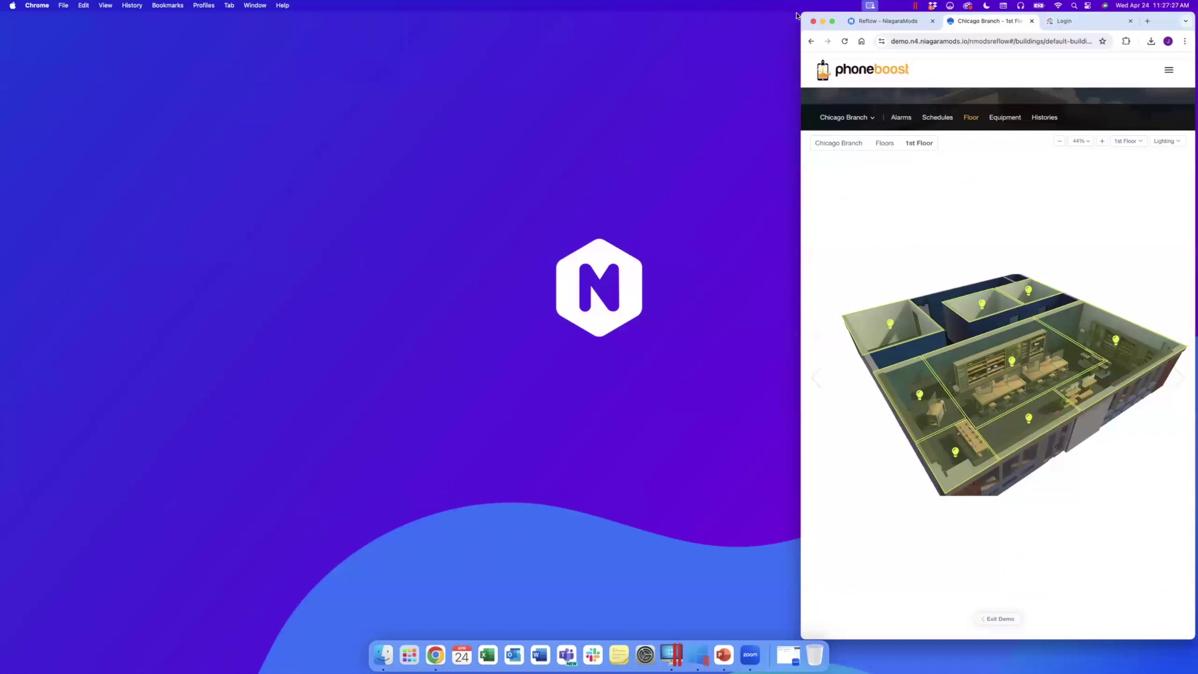
click(882, 144)
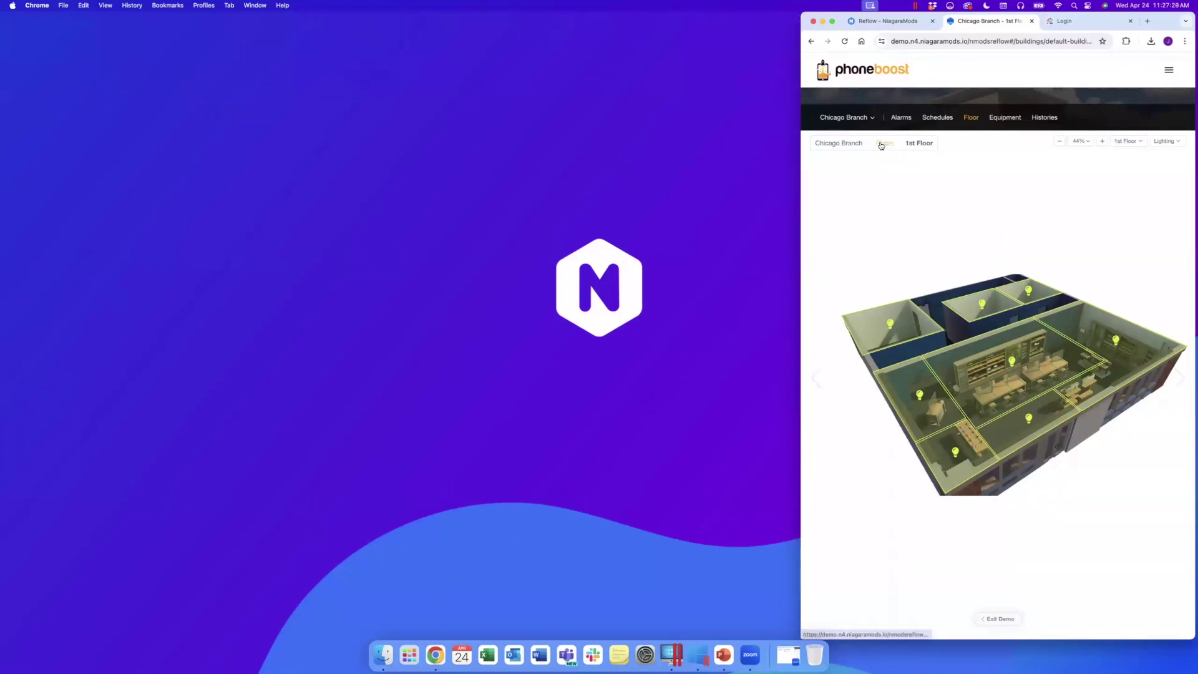
click(852, 156)
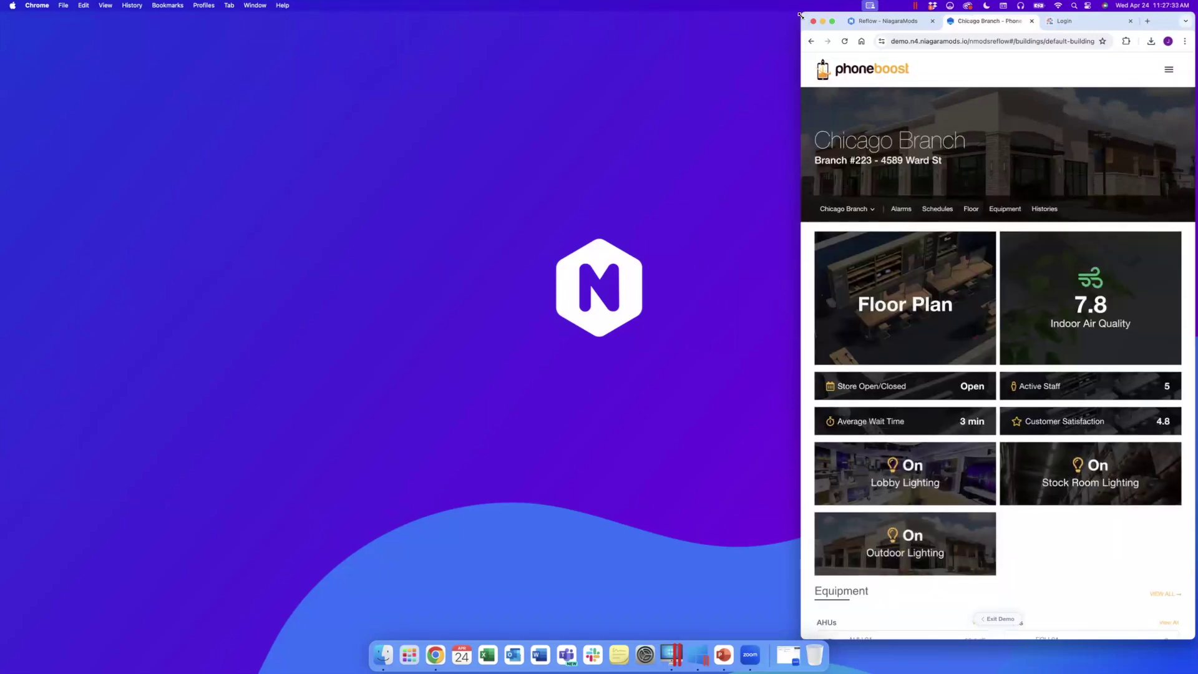
drag(799, 14, 0, 5)
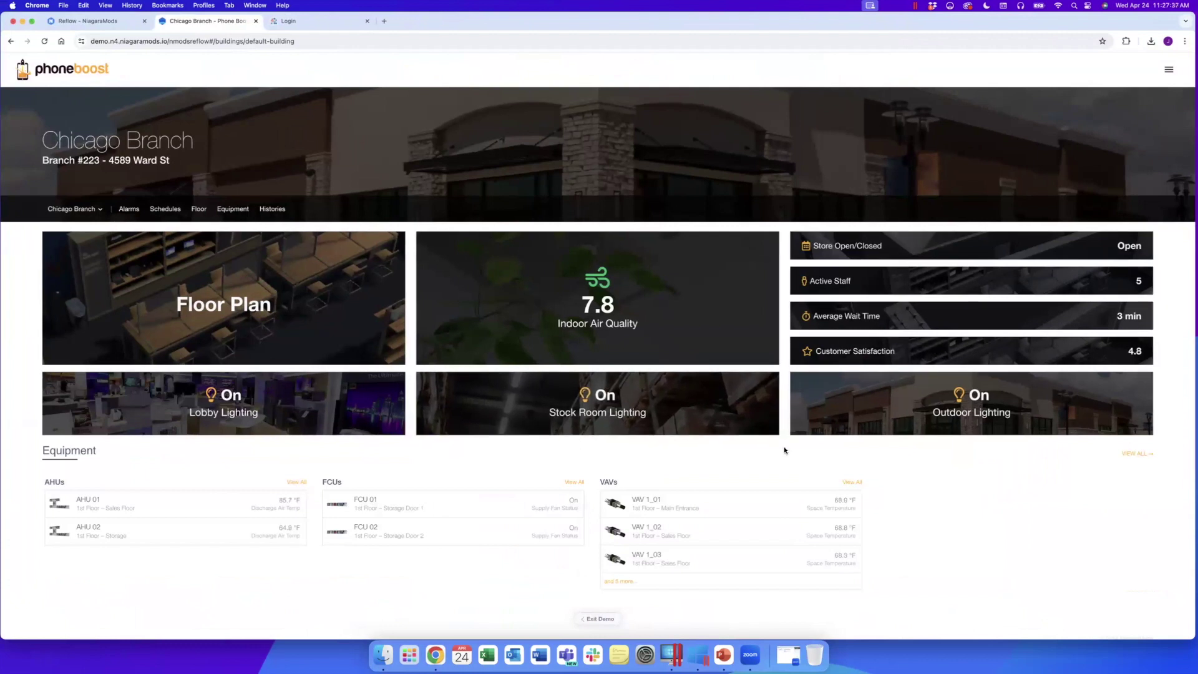
Exit the Phone Boost demo and launch the Big Data data center dashboard demo.
click(601, 619)
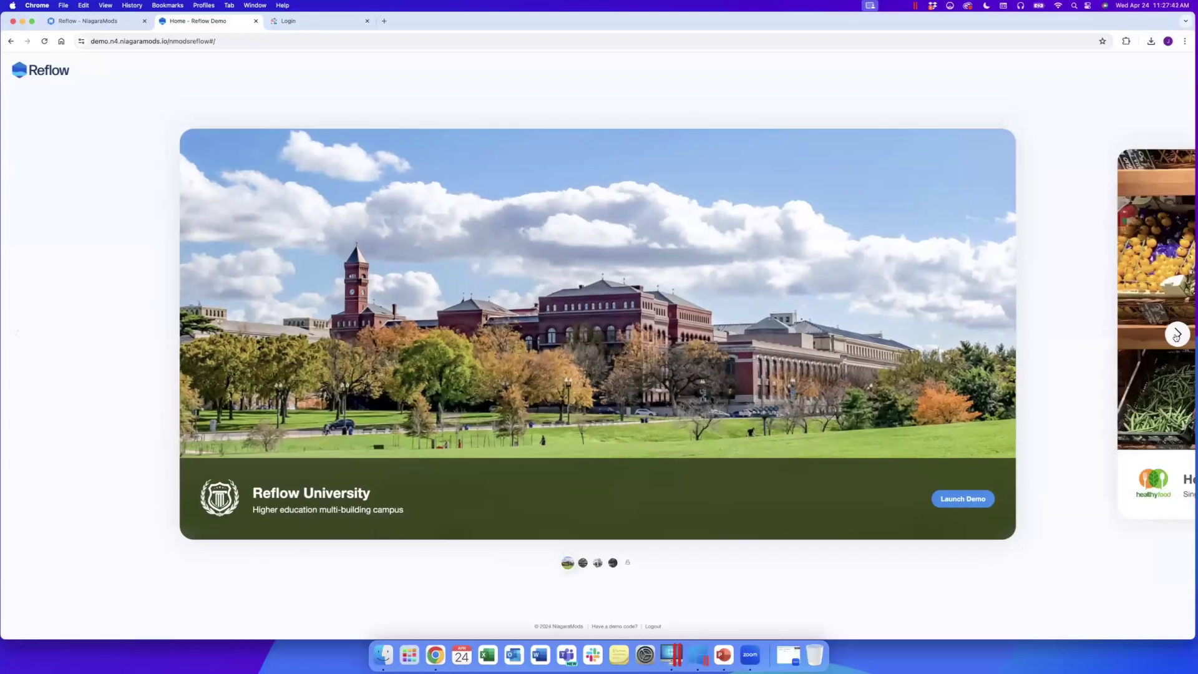
click(1177, 334)
click(1177, 334)
click(1177, 334)
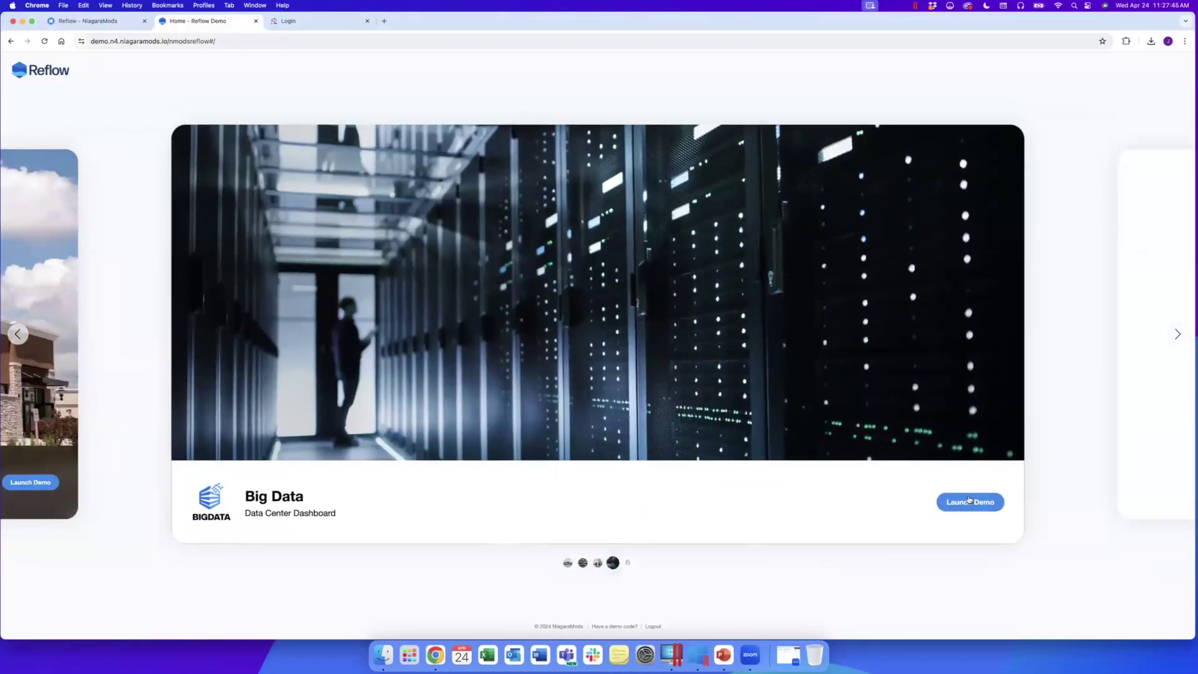
click(969, 502)
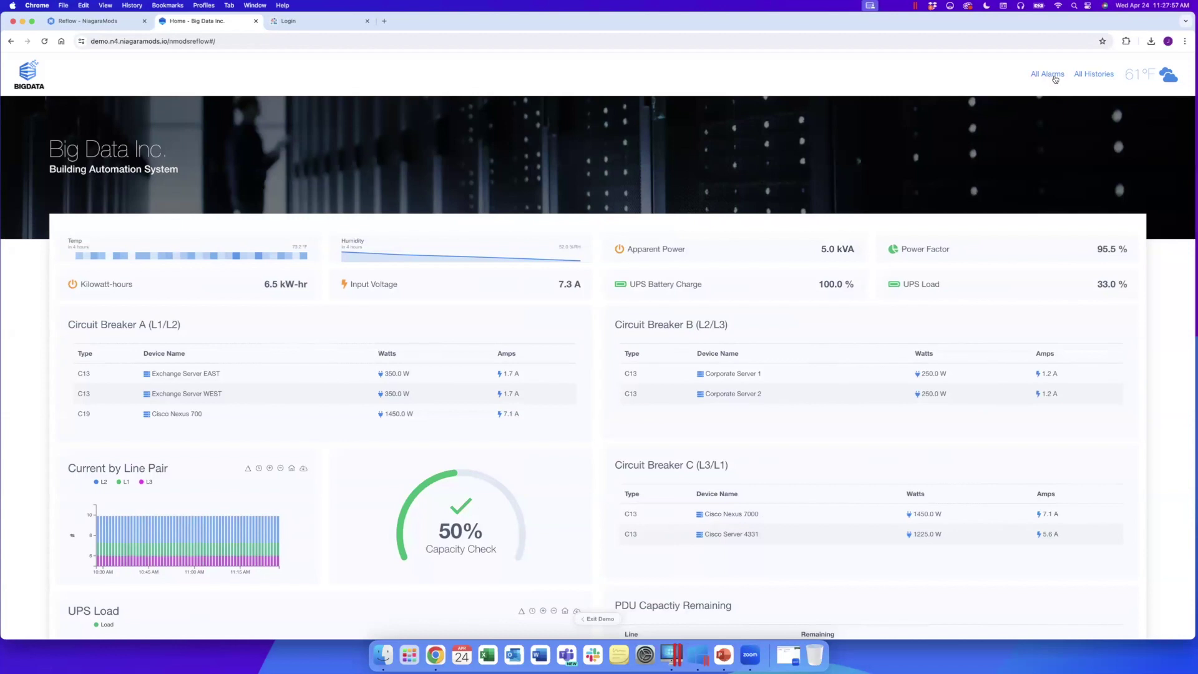
Review the Big Data dashboard's circuit breaker, UPS load, and PDU capacity sections, and exit the demo.
scroll(1164, 304, down, 5)
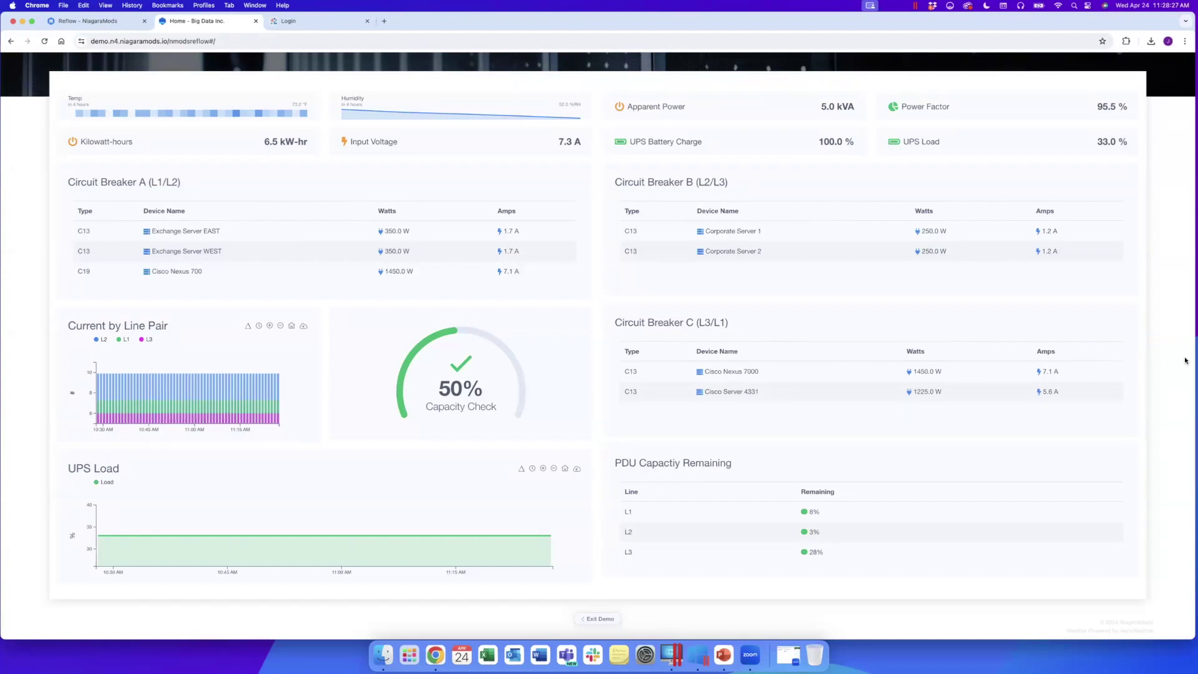
scroll(1184, 361, up, 5)
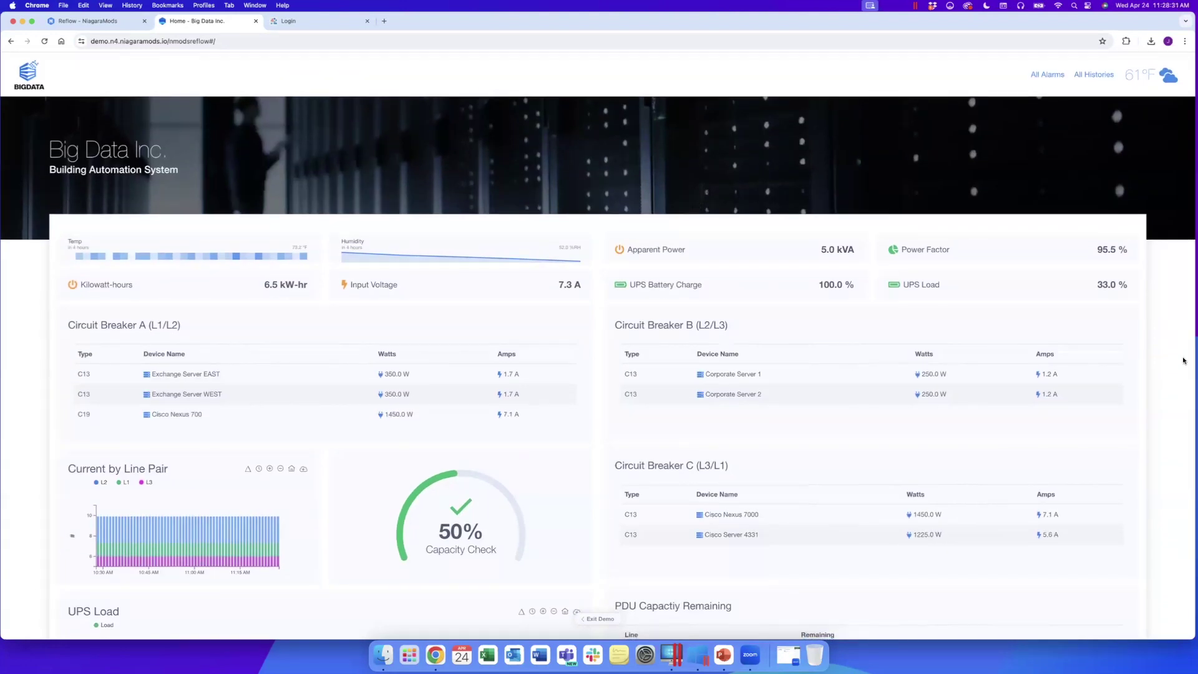
click(597, 620)
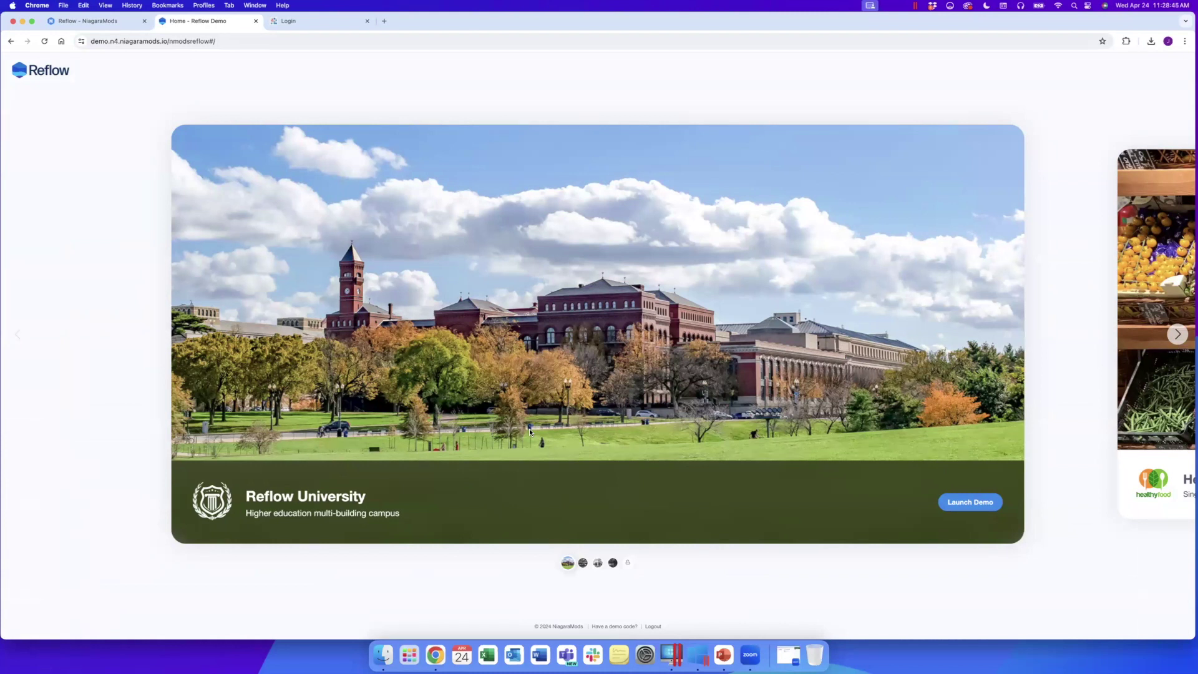
Switch to Niagara Workbench, show the Palette sidebar, and select ReflowService in the nmodsreflow palette.
key(ctrl+Right)
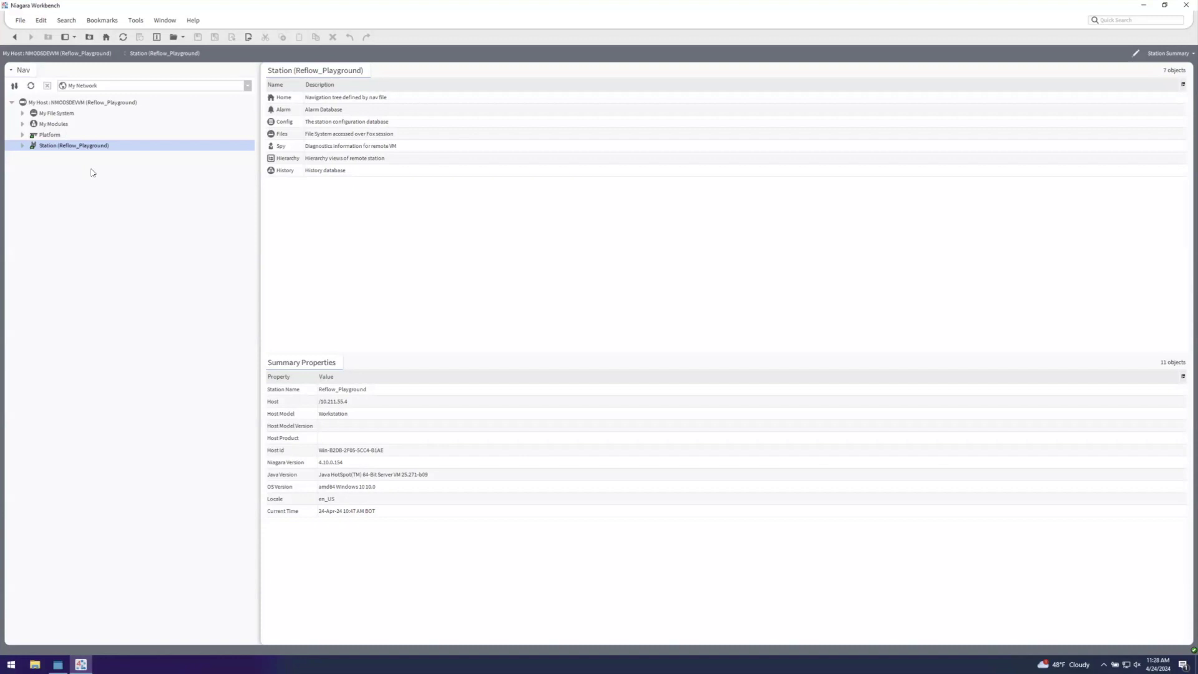
click(74, 36)
click(81, 125)
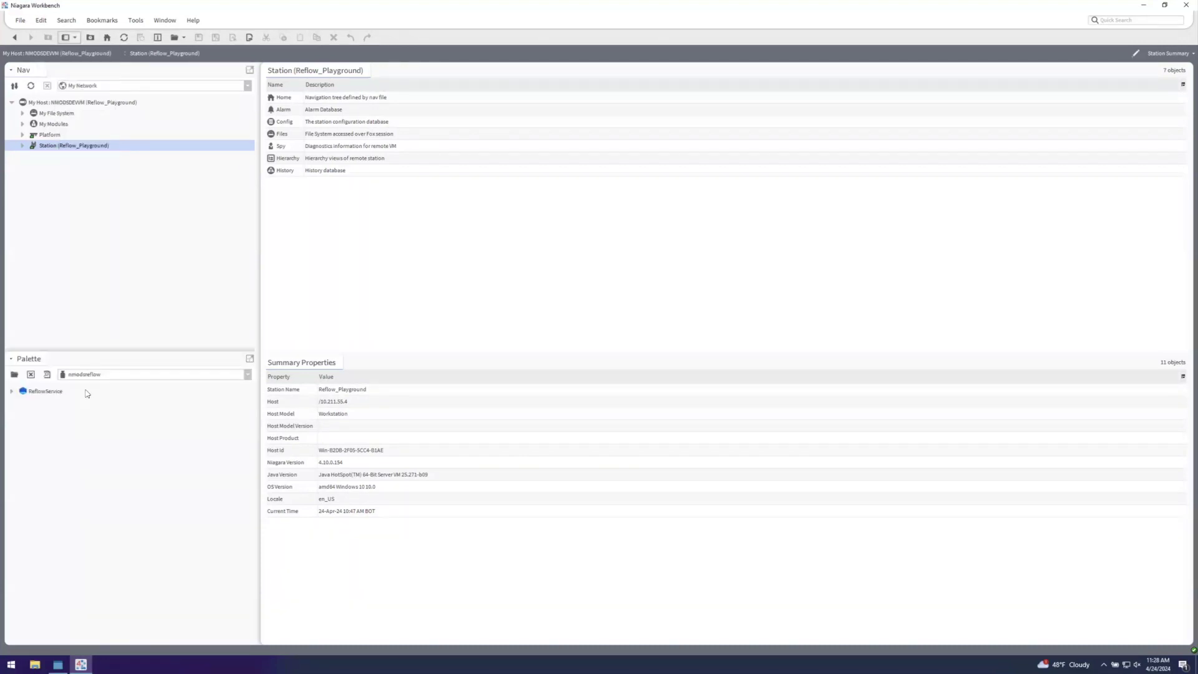
click(49, 392)
Expand the Reflow_Playground station's Config and Services, enlarge the navigation tree area, and open the station's ReflowService.
click(23, 145)
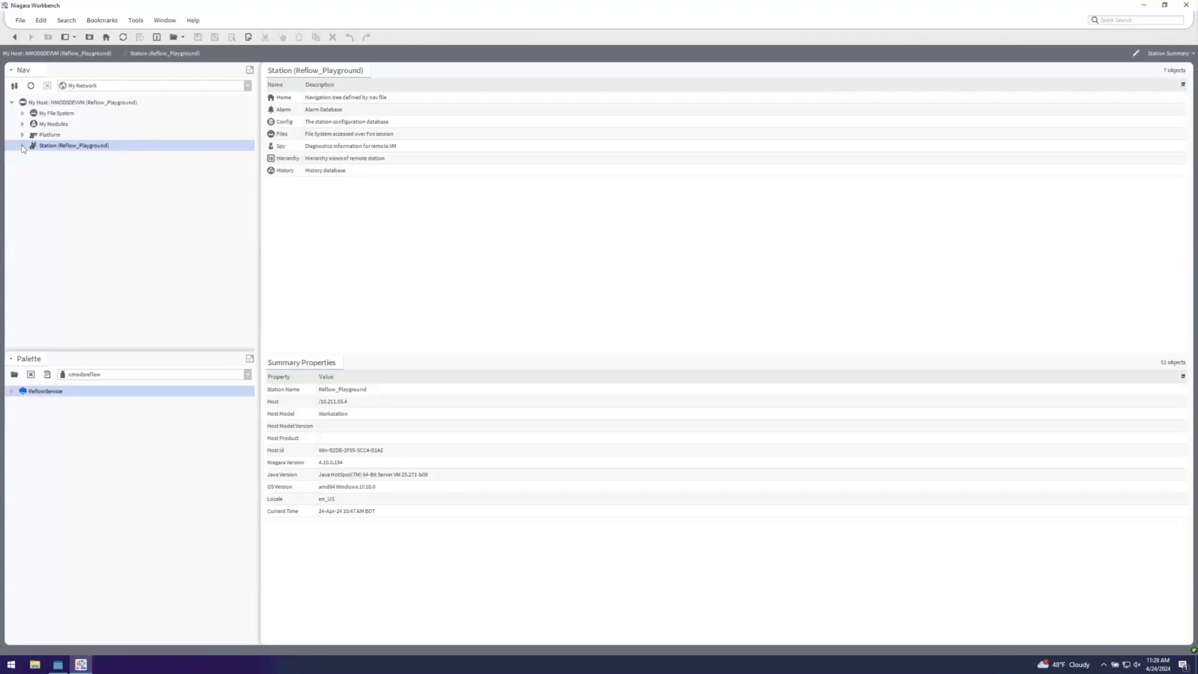
click(33, 178)
click(47, 188)
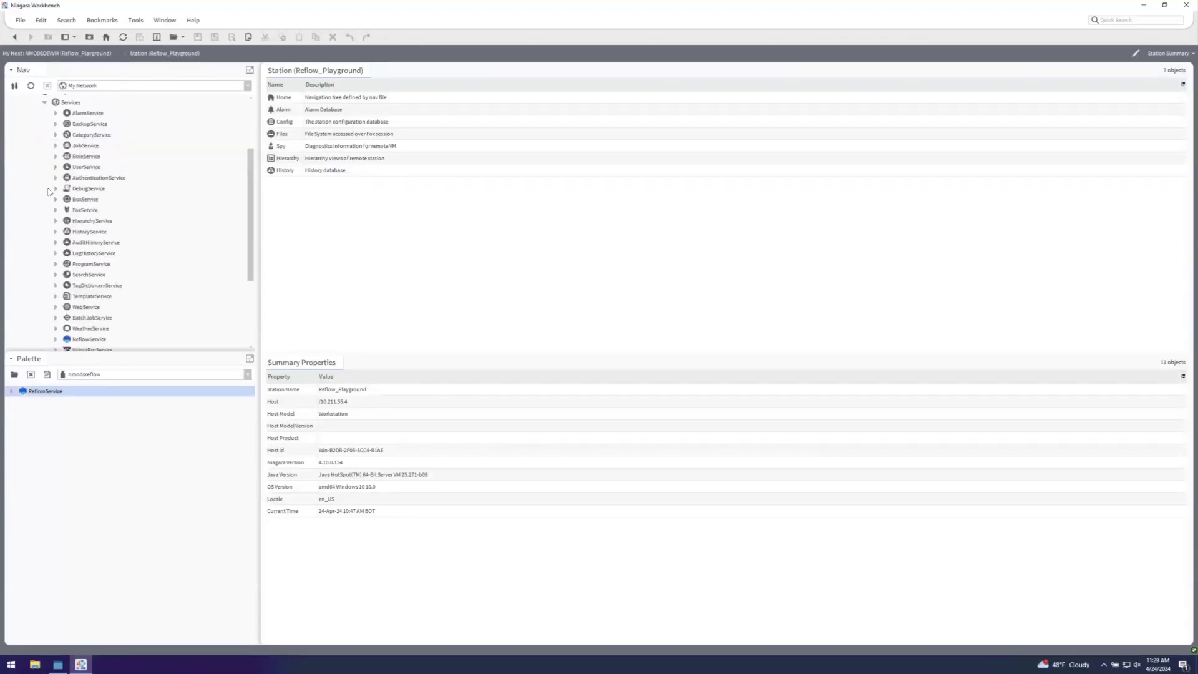
click(70, 103)
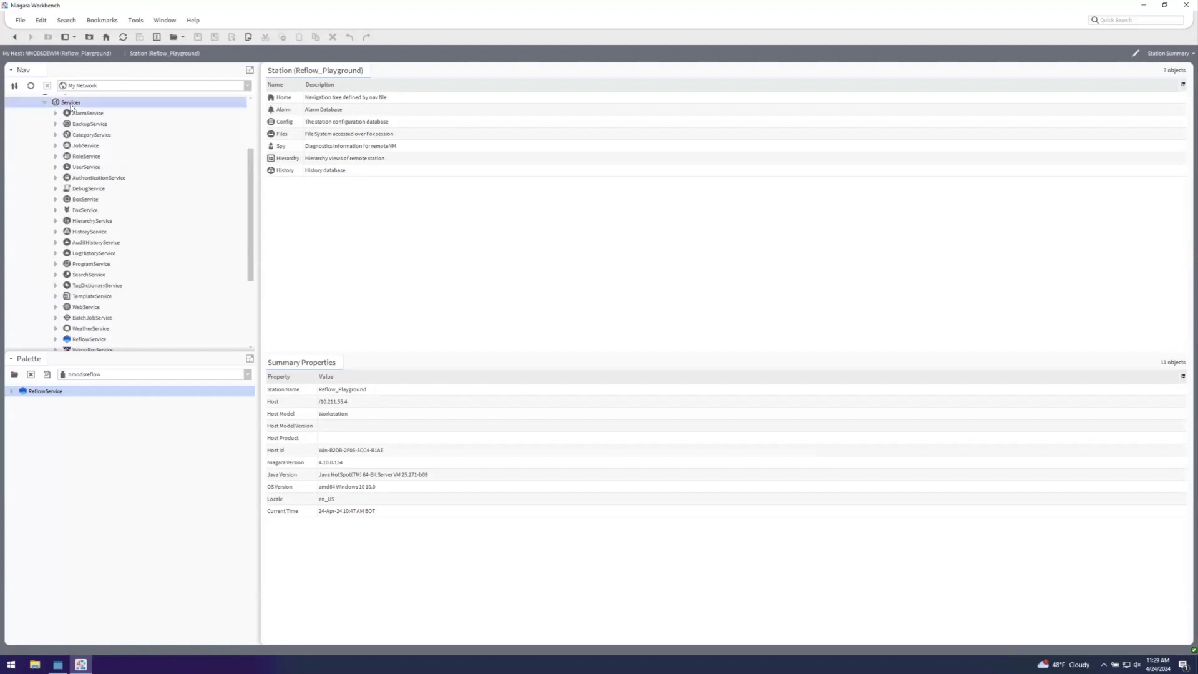
click(88, 340)
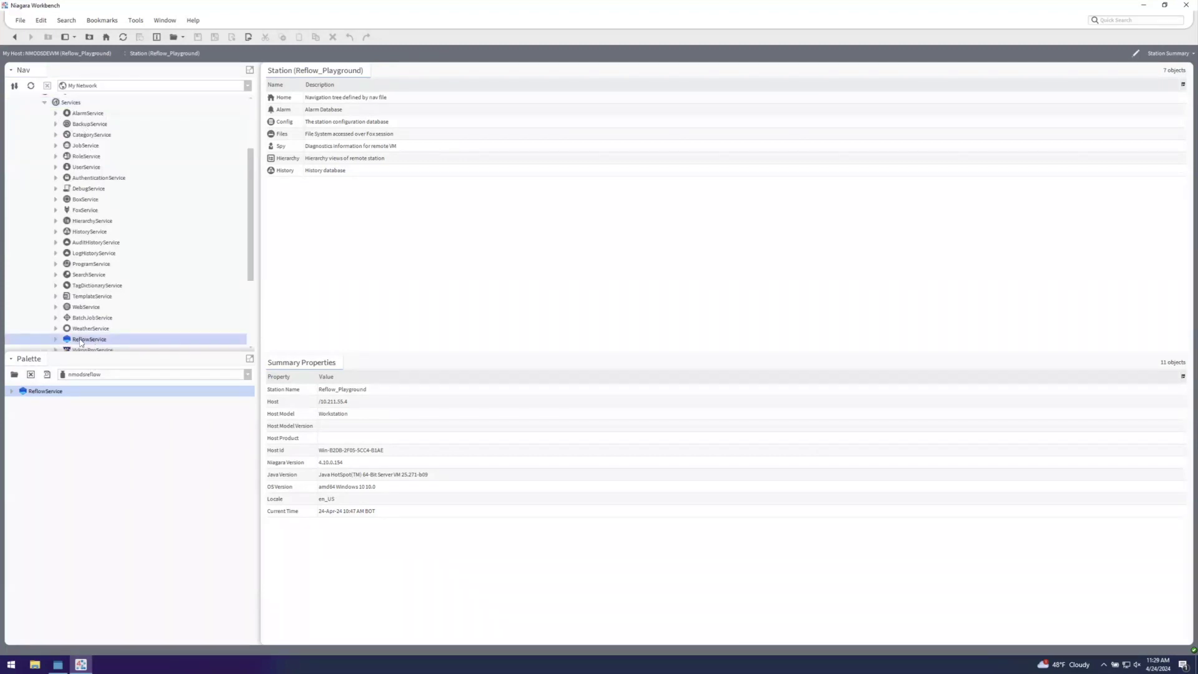
drag(89, 353, 93, 471)
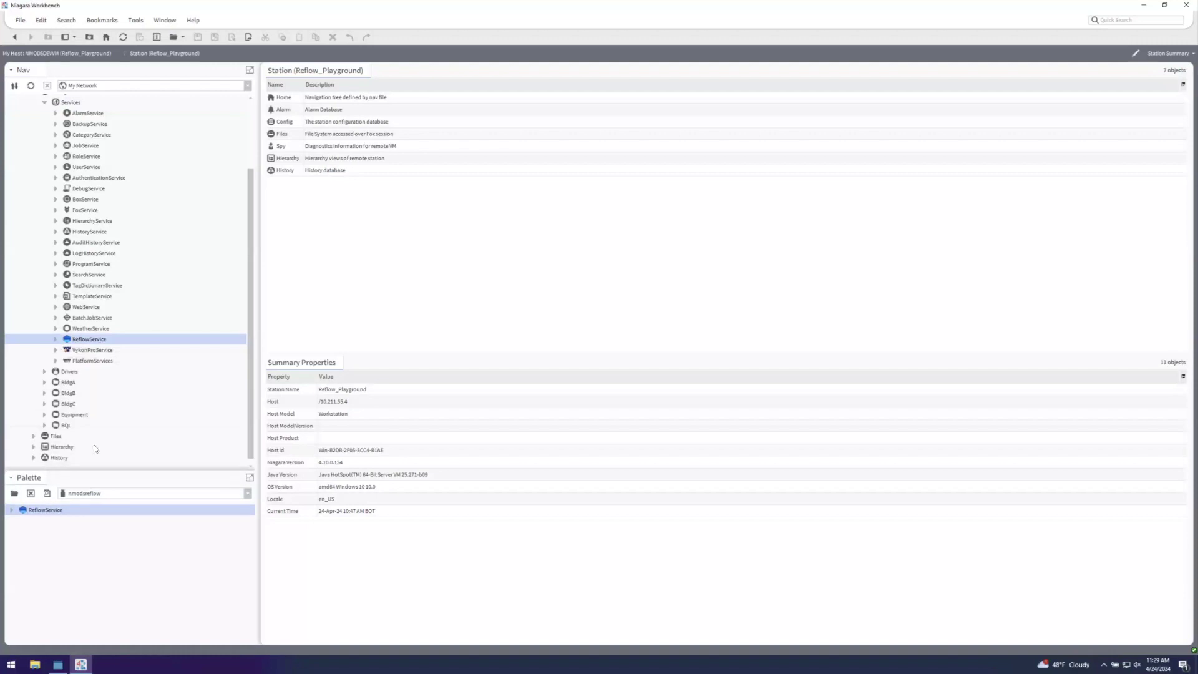
double_click(91, 341)
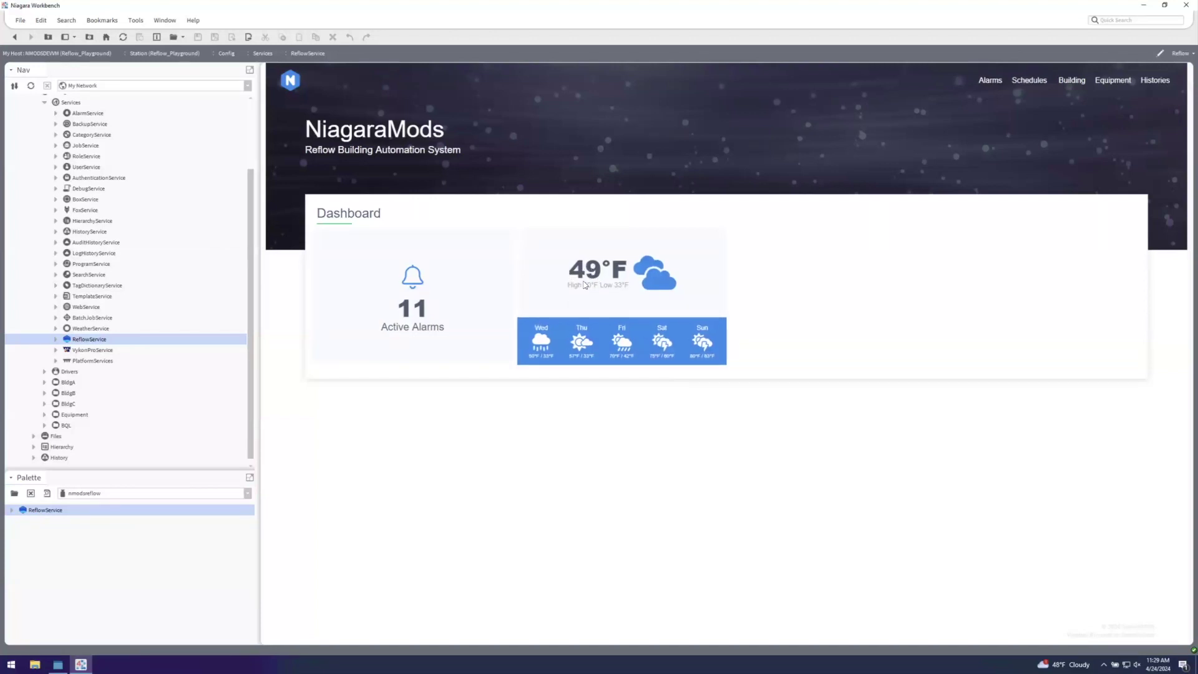
Switch back to Chrome and log in to the Reflow_Playground station with the account password.
key(ctrl+Left)
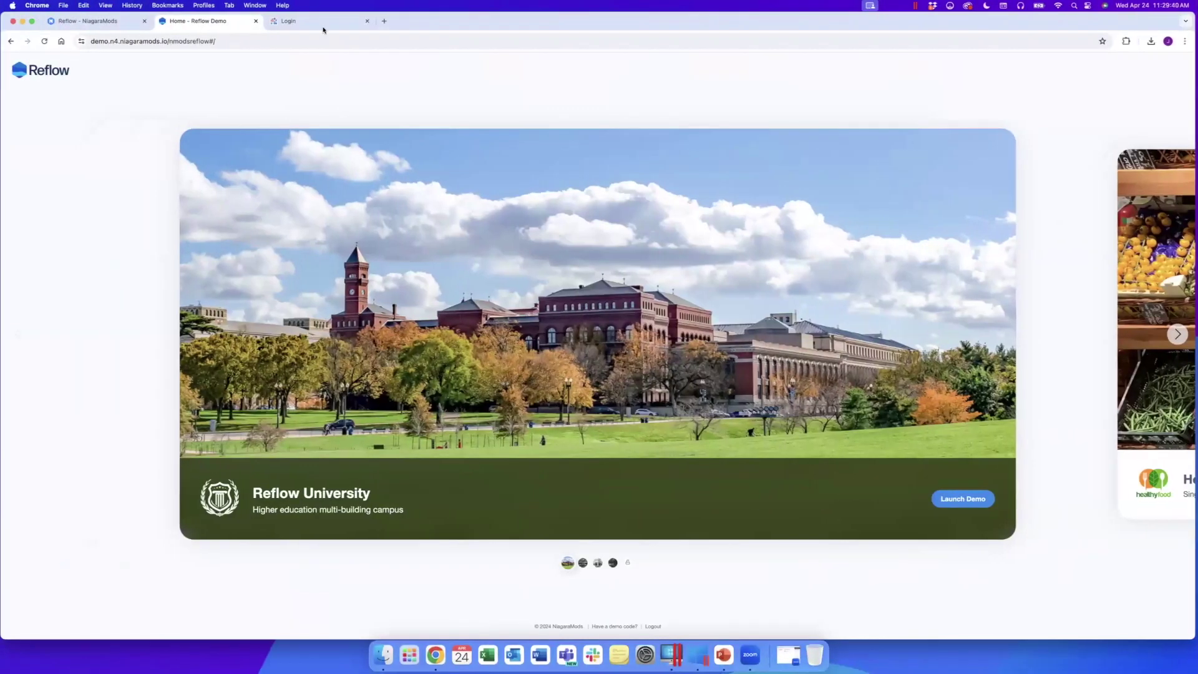
click(323, 25)
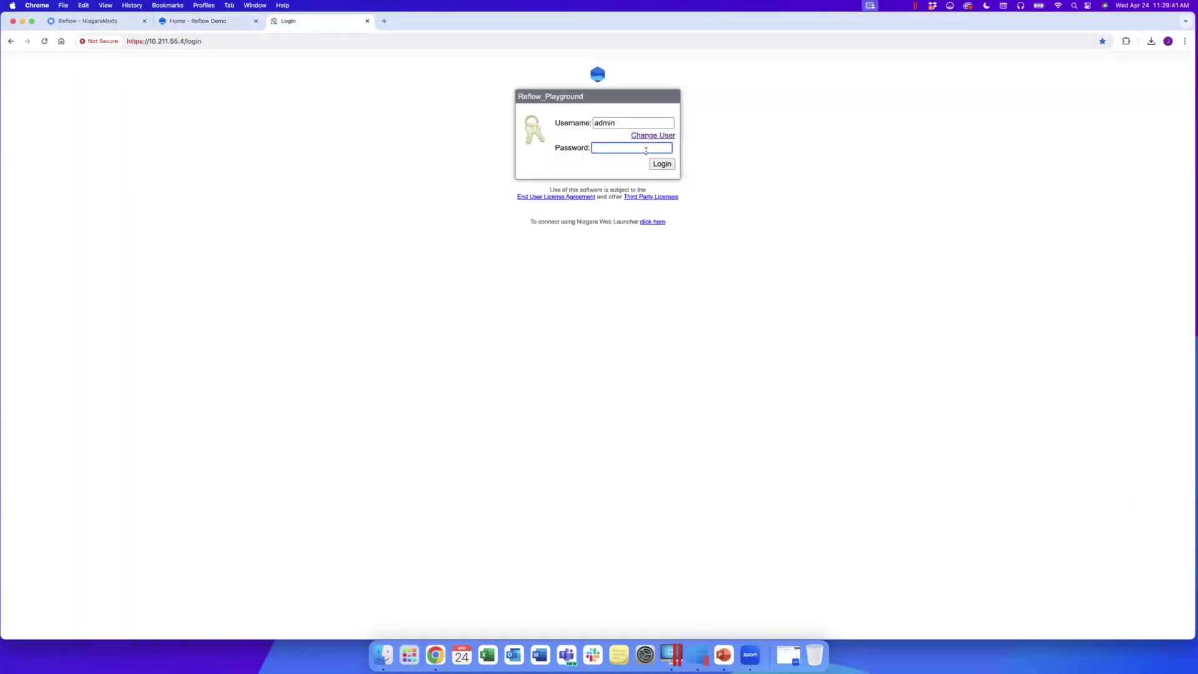
text(*******)
key(Return)
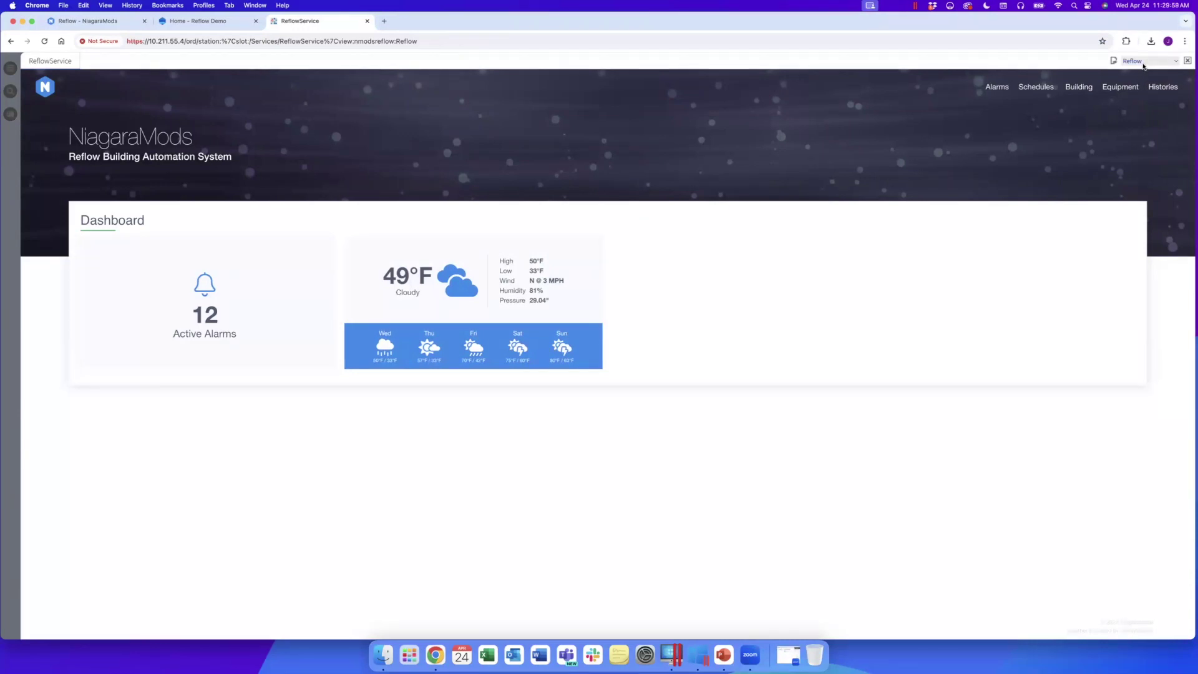
Inspect the station's navigation tree, collapse it, and switch ReflowService to the Reflow Redirect view.
click(10, 68)
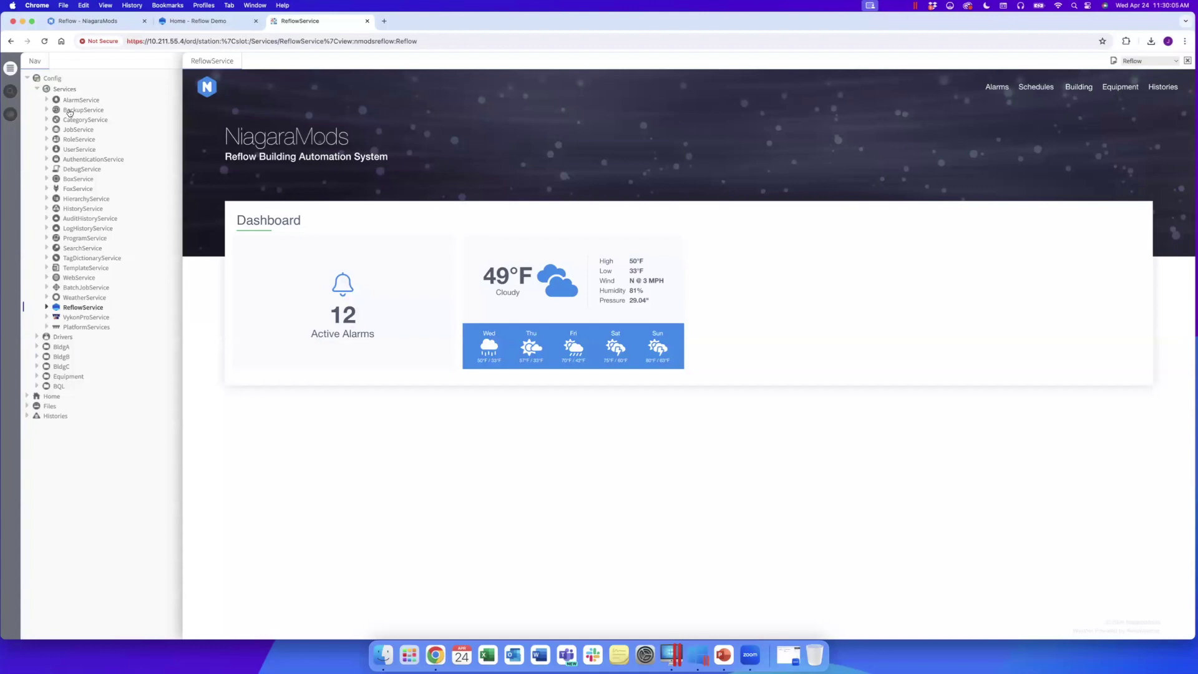
click(10, 68)
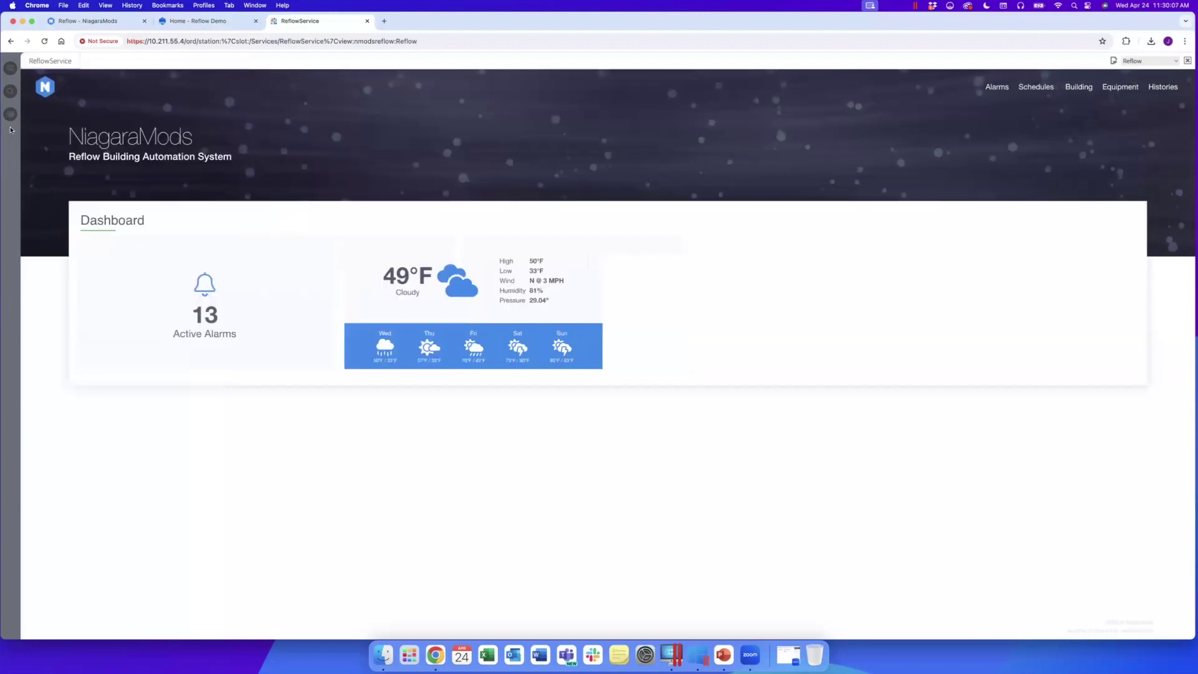
click(1169, 60)
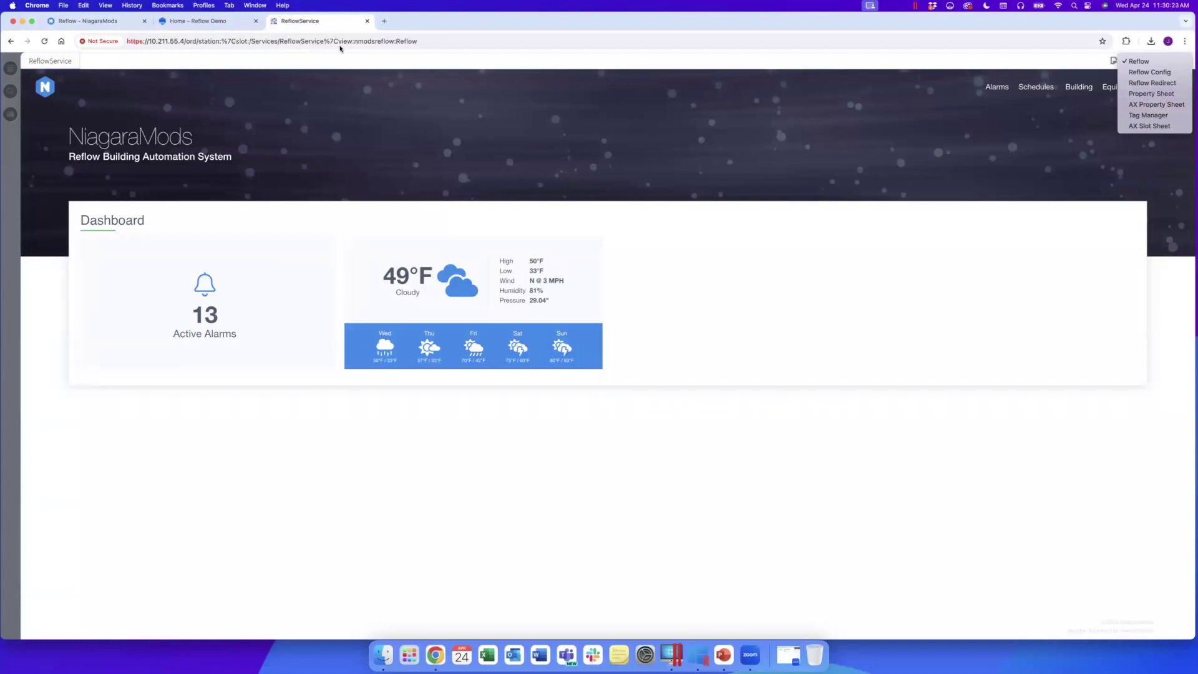
click(1152, 83)
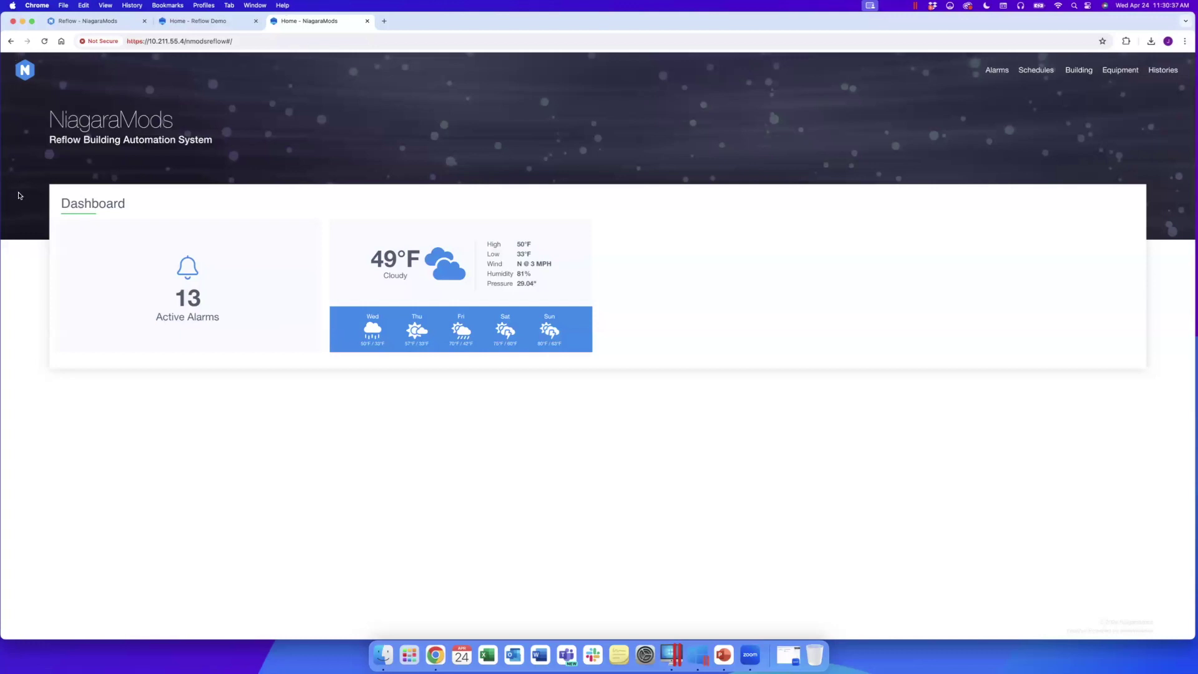
Replace the nmodsreflow path in the station's web address with ord and load the framed ReflowService view.
drag(232, 40, 187, 41)
click(253, 40)
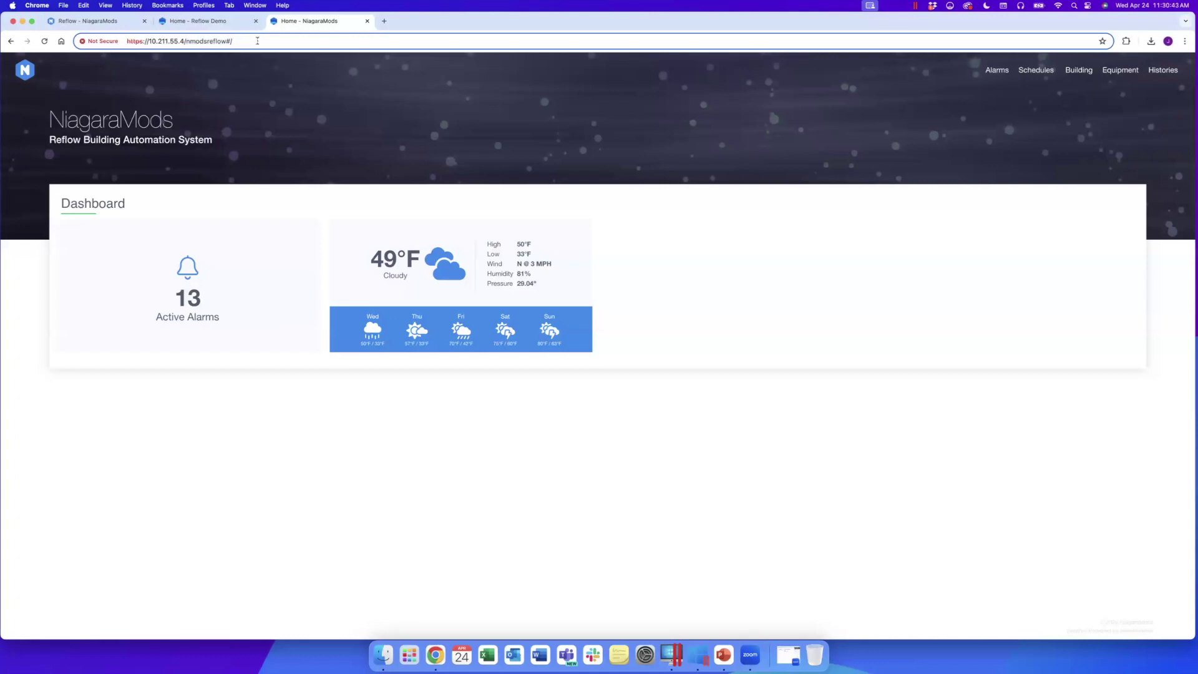
drag(257, 41, 192, 39)
text(ord)
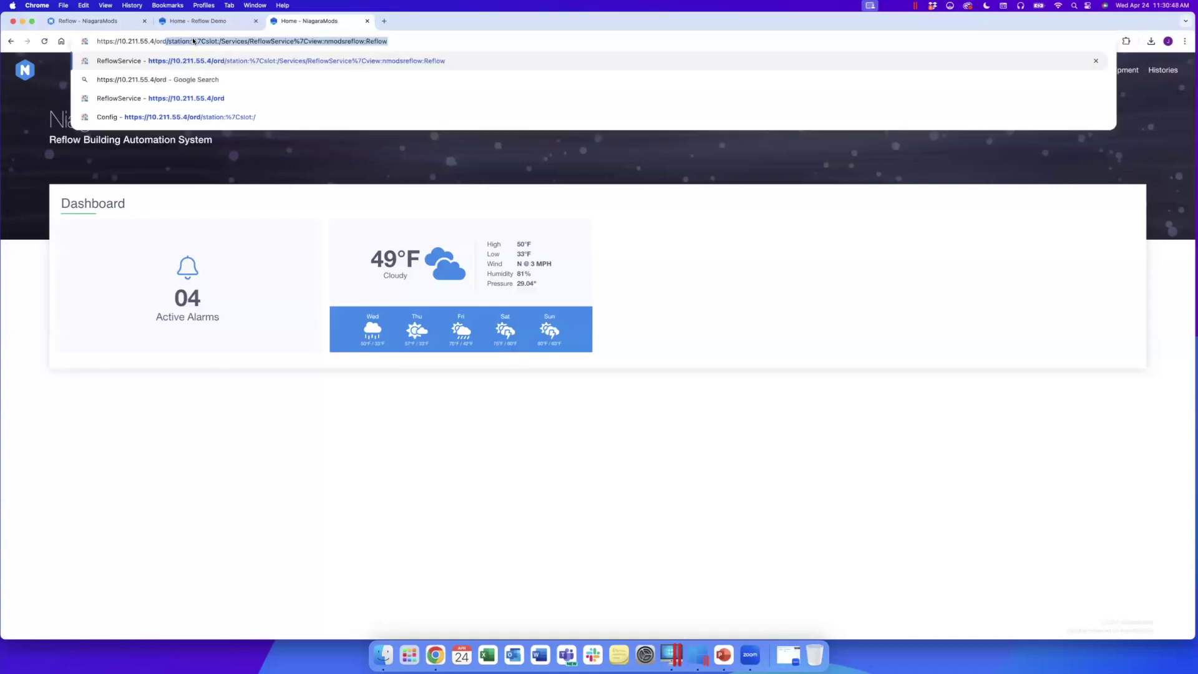
key(Return)
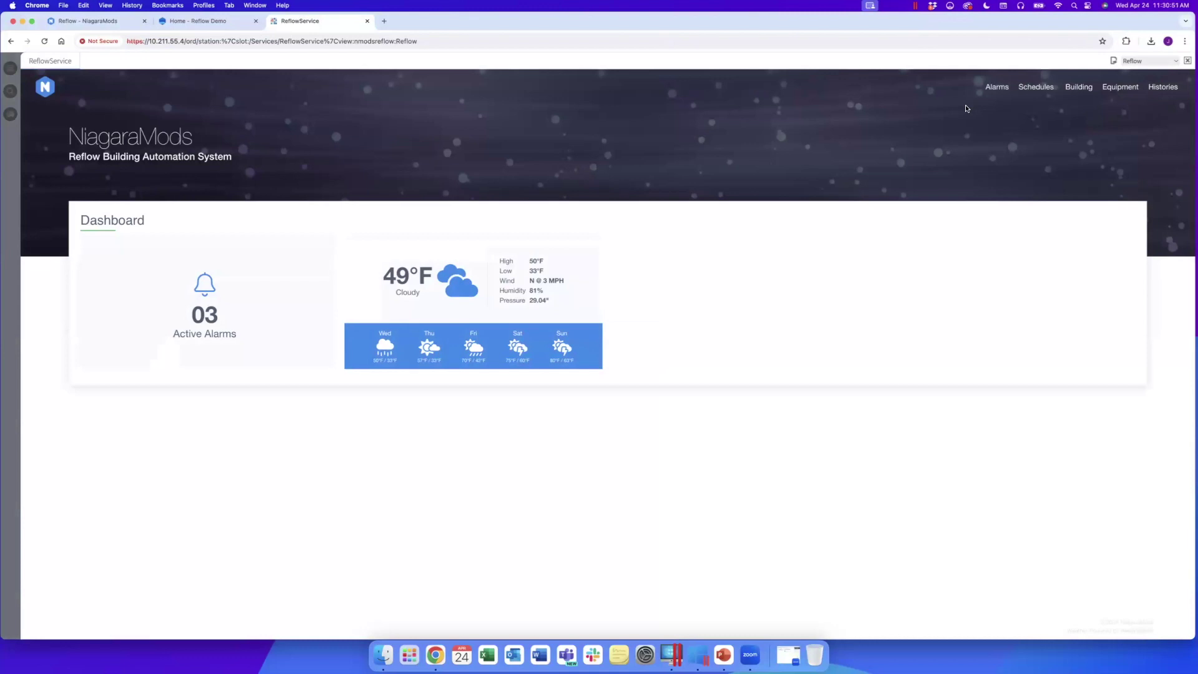
Switch ReflowService to the Reflow Config view, start the setup wizard, and continue past the Getting Started Checklist.
click(1150, 62)
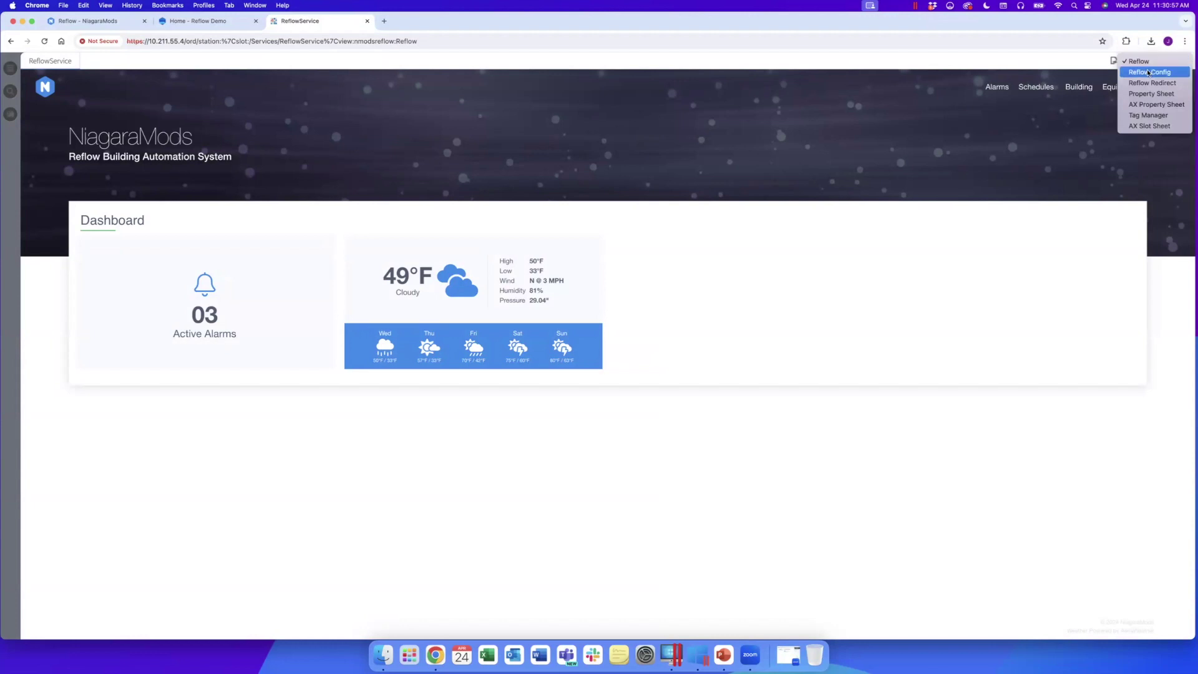
click(1148, 72)
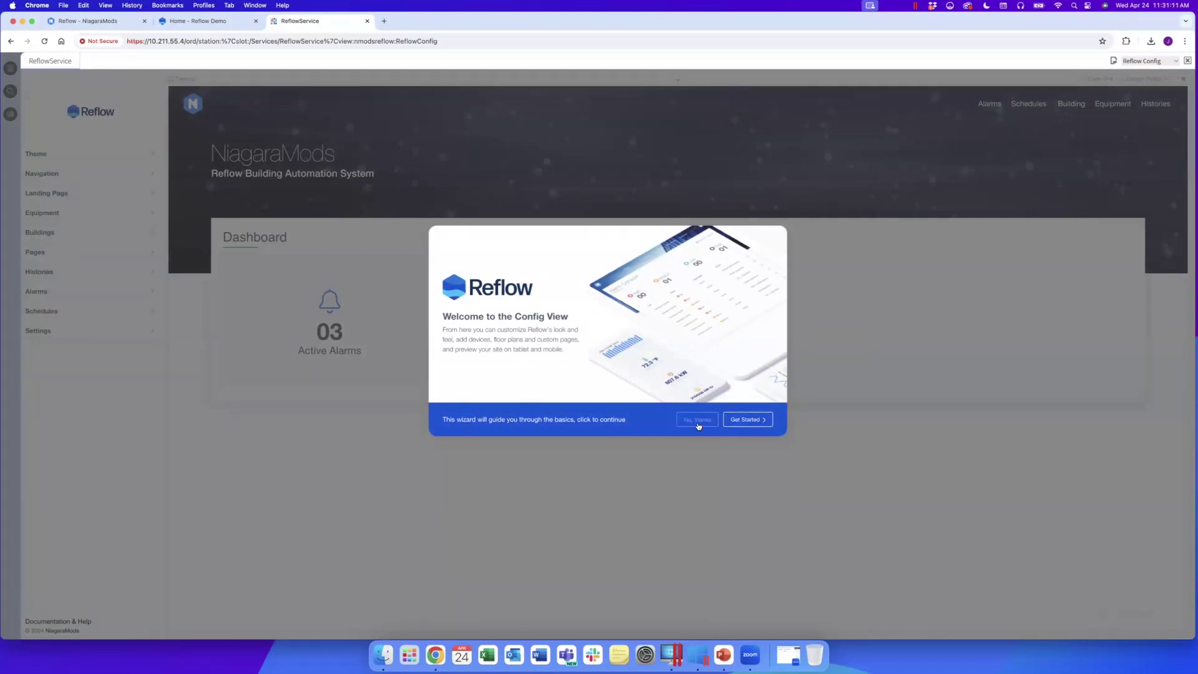
click(743, 420)
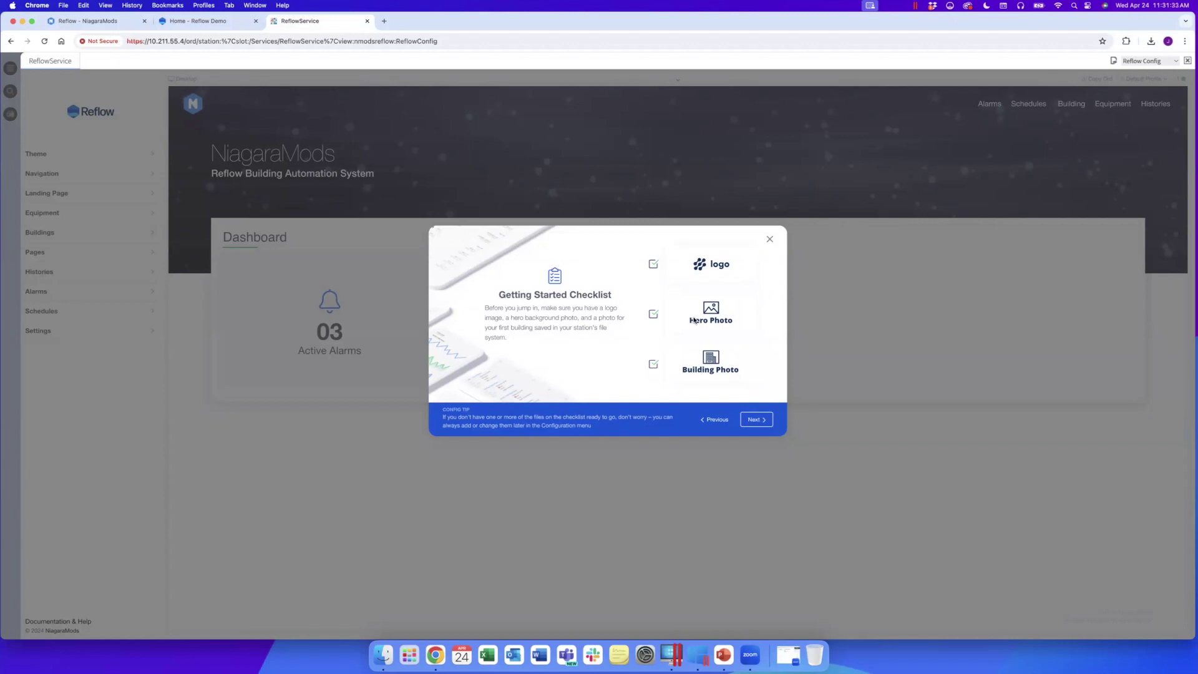
click(753, 420)
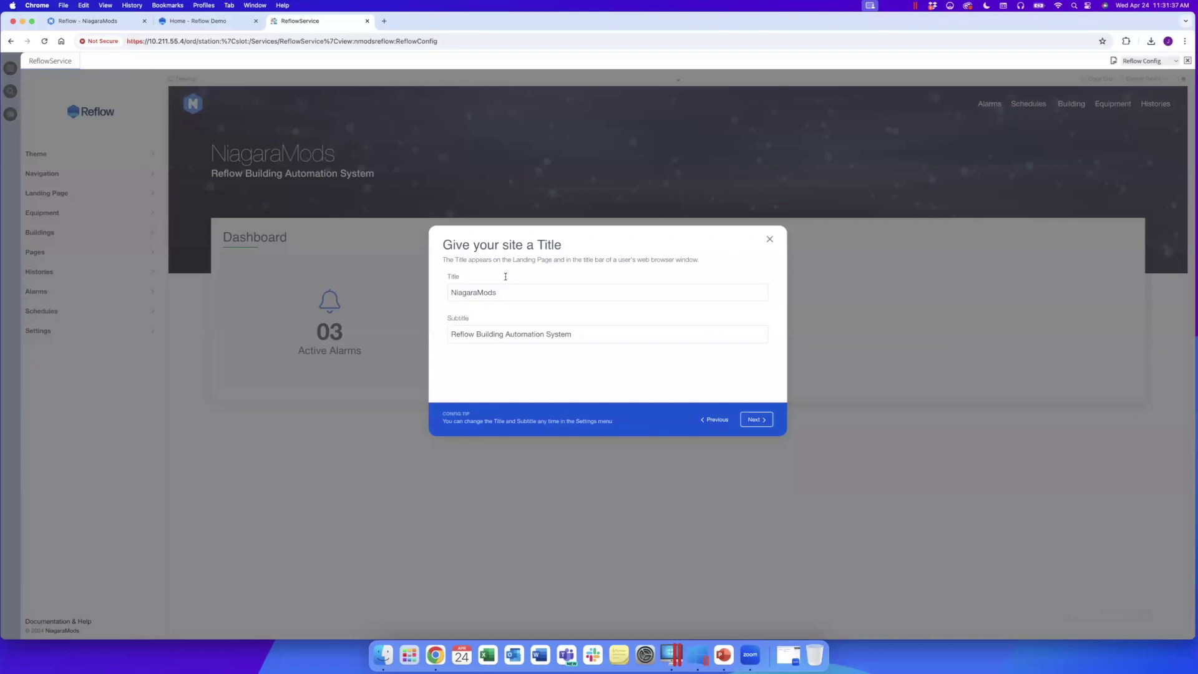
Set the site title to the owner's first name in possessive form followed by "Reflow Site" and continue to the branding page.
drag(515, 293, 413, 291)
text(Jon's Reflow Site)
click(750, 422)
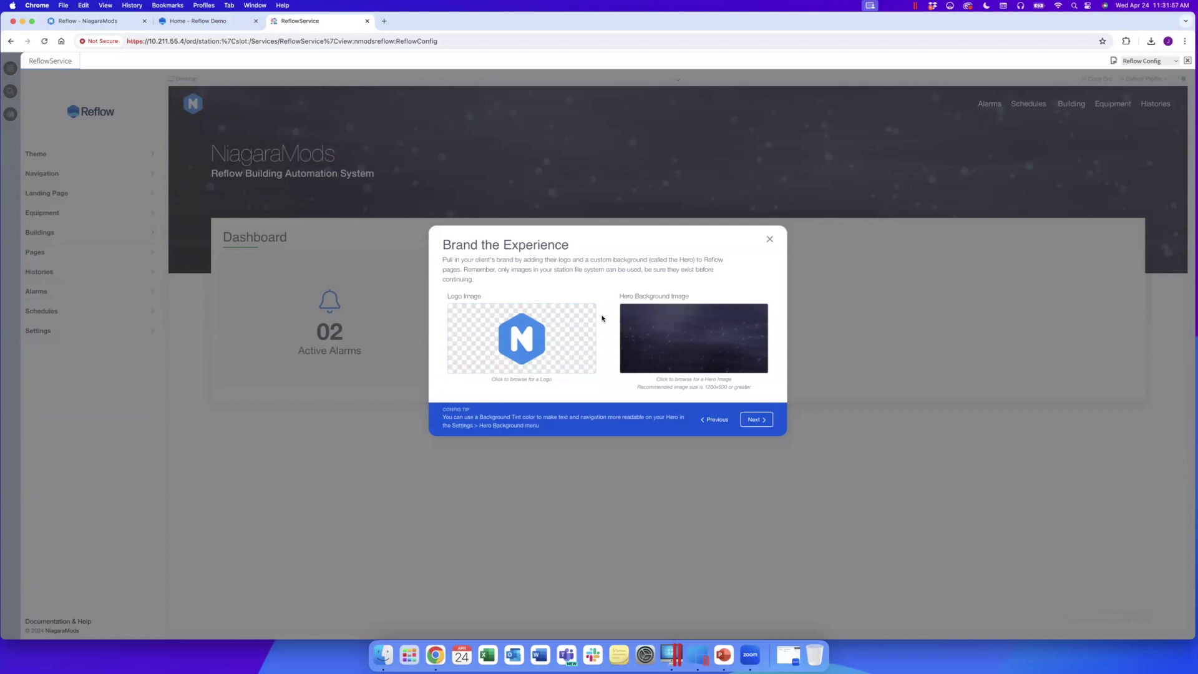
Replace the logo image with mark.svg from the demo/Generic folder of the station file system.
click(497, 331)
click(492, 333)
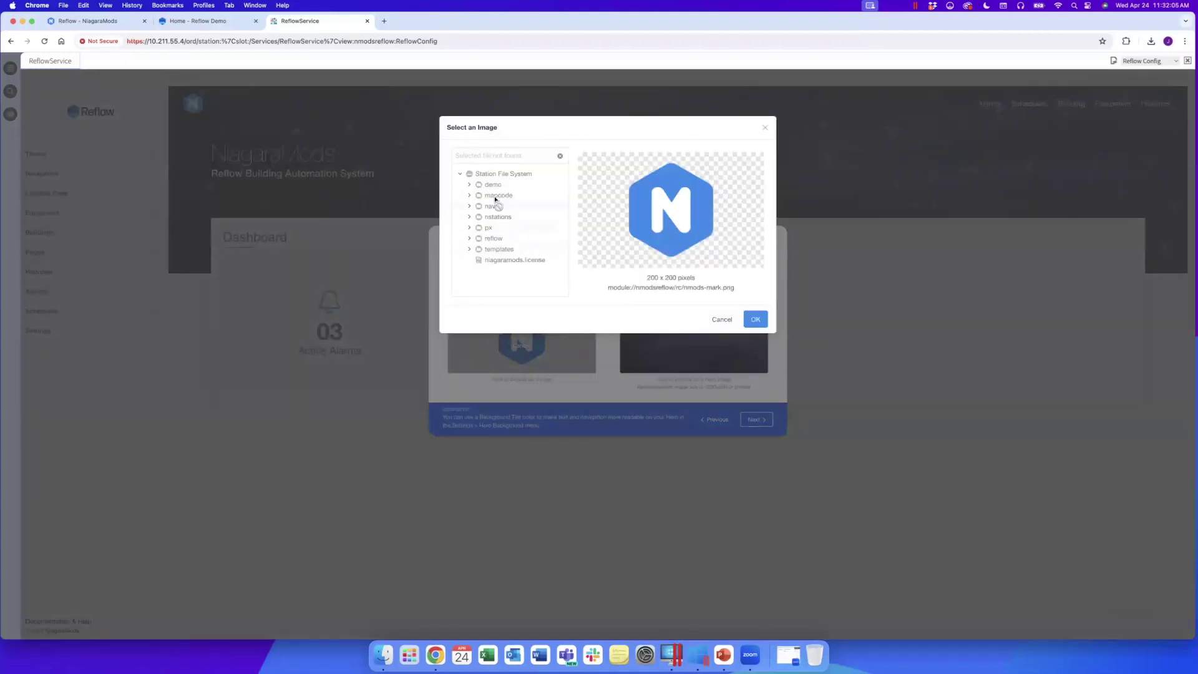
click(470, 185)
click(479, 249)
click(517, 270)
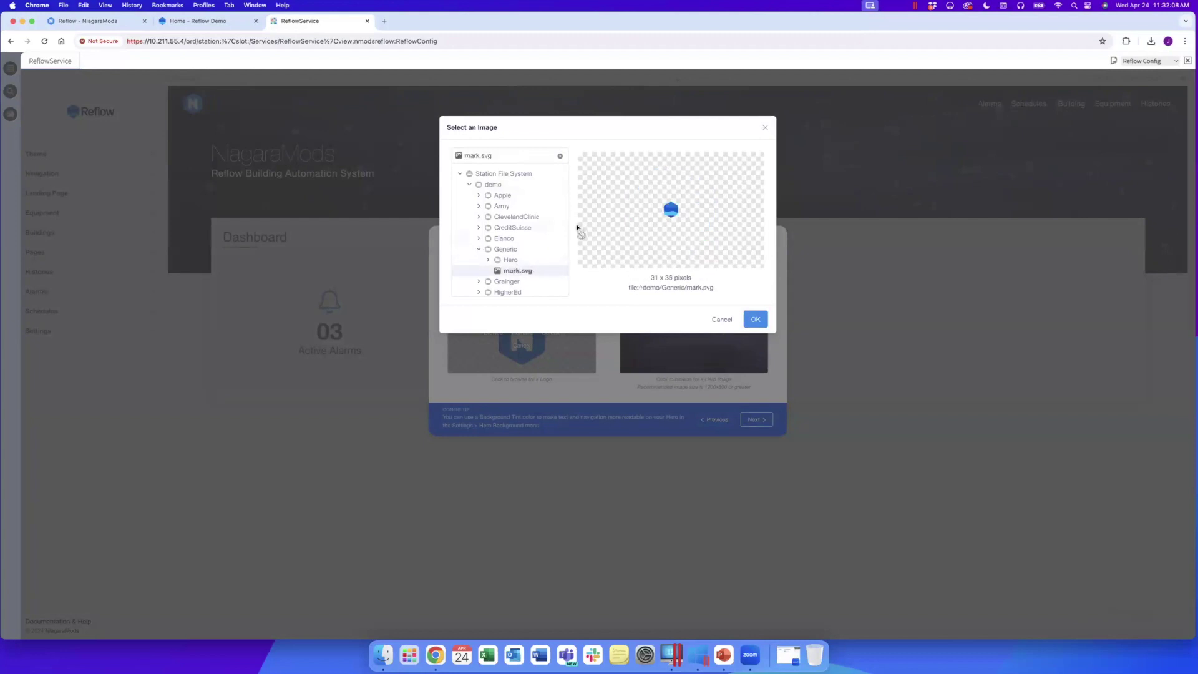
click(755, 320)
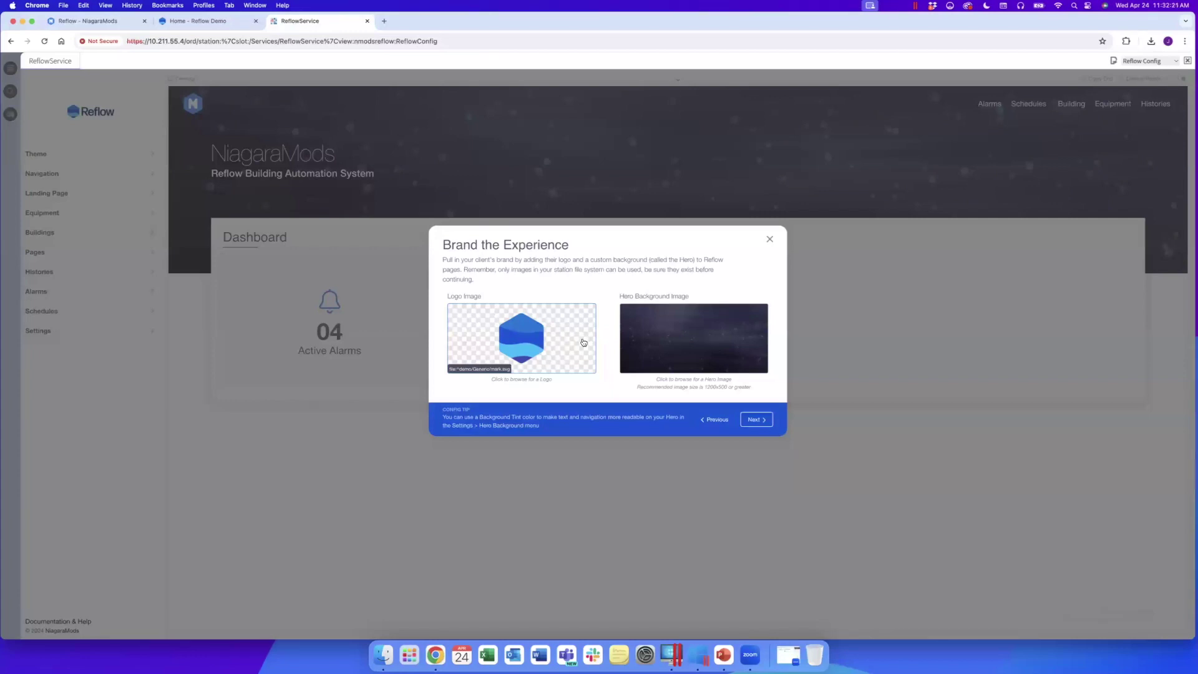
Open the station file system to browse for a new hero background image.
click(673, 330)
click(665, 333)
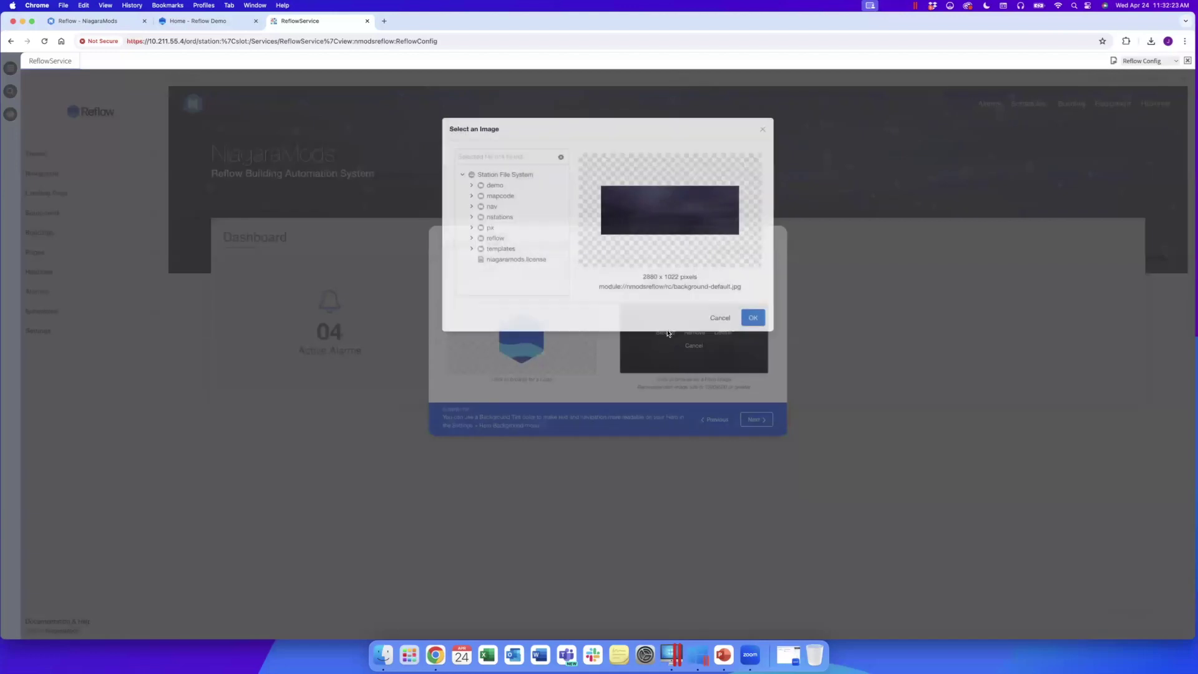
Choose the DarkAndBlueHero image from the demo files' Generic Hero folder as the hero background and proceed to the color setup.
click(470, 186)
click(479, 249)
click(488, 260)
scroll(536, 274, down, 1)
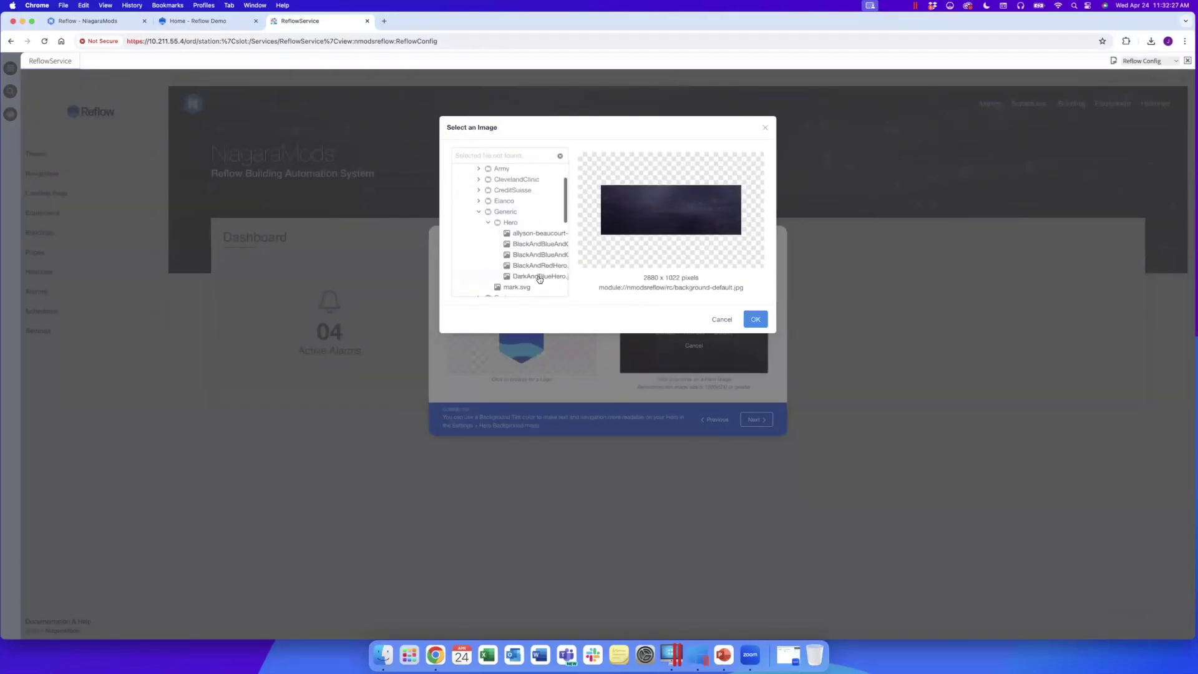
click(540, 276)
click(755, 319)
click(761, 423)
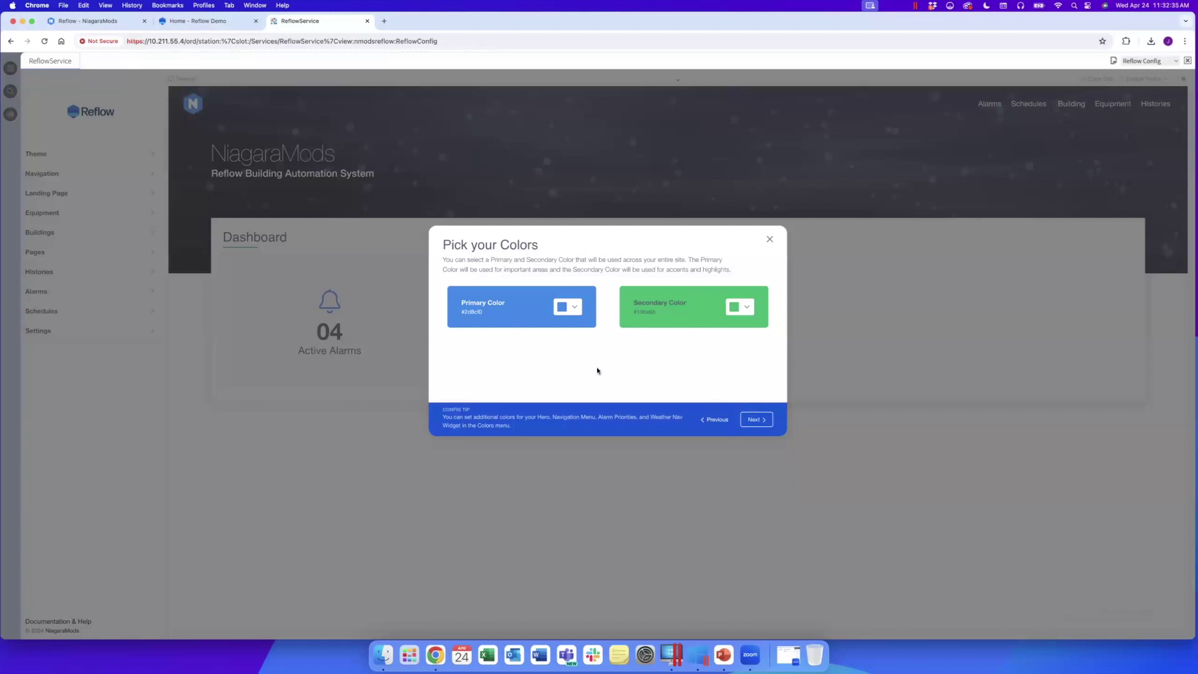
click(576, 305)
click(572, 356)
drag(575, 366, 591, 350)
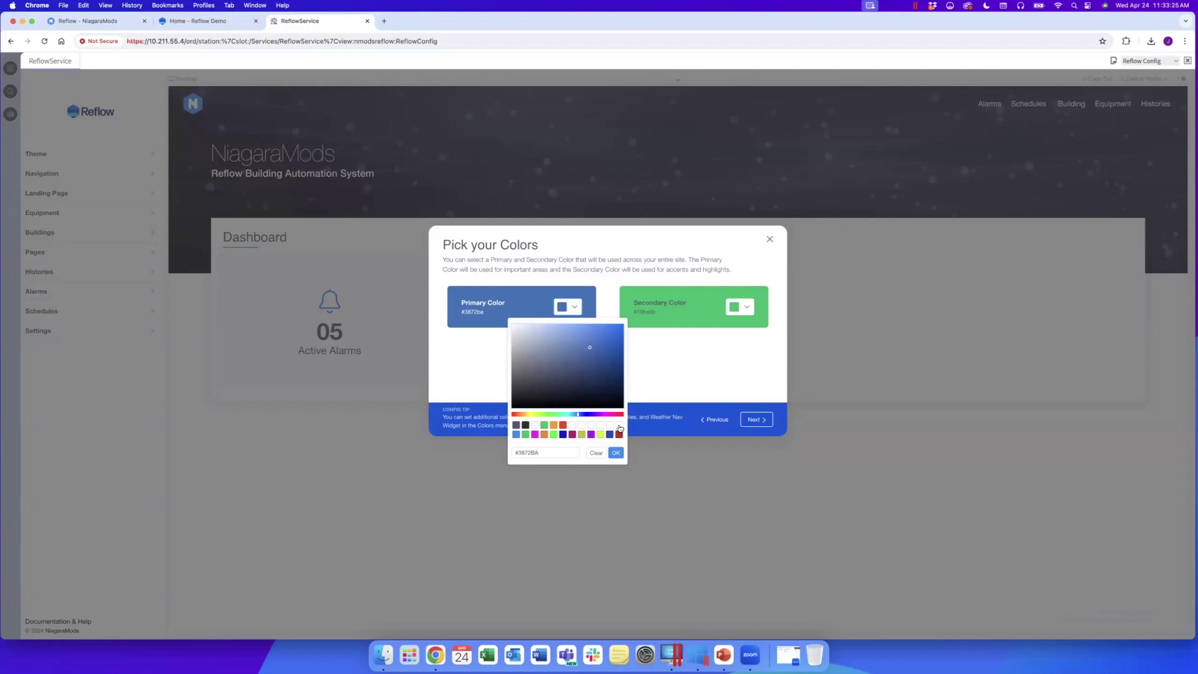
click(598, 454)
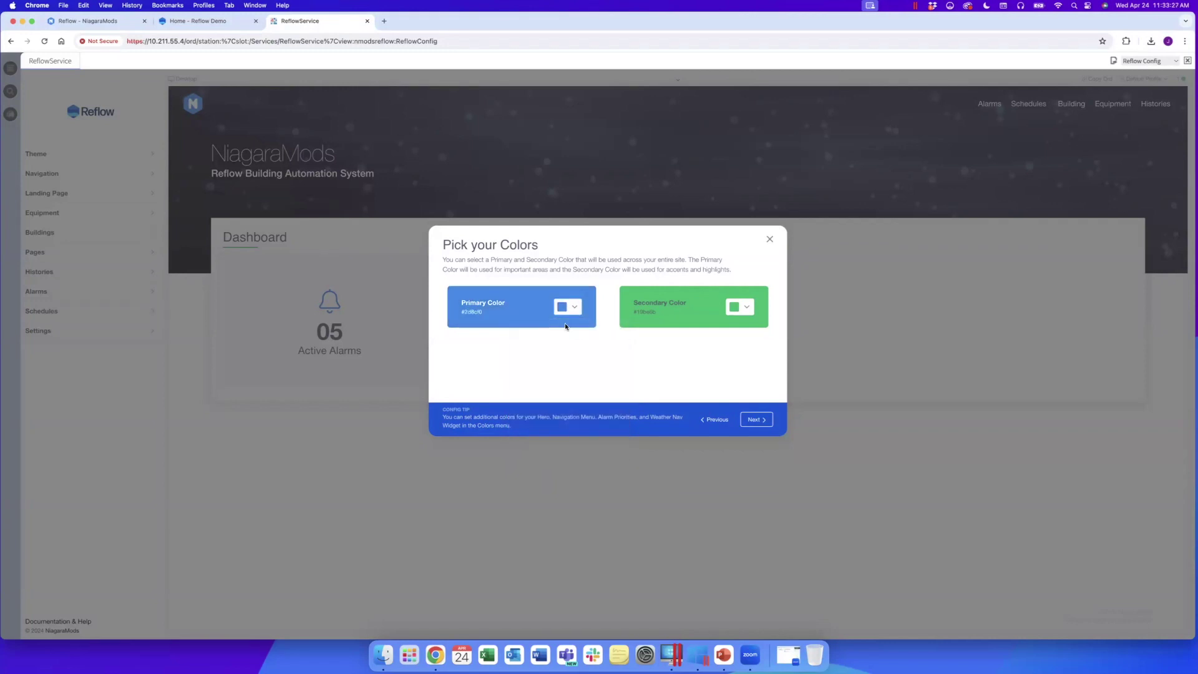
Set the secondary color to dark blue #2B527D and proceed to the weather setup.
click(746, 308)
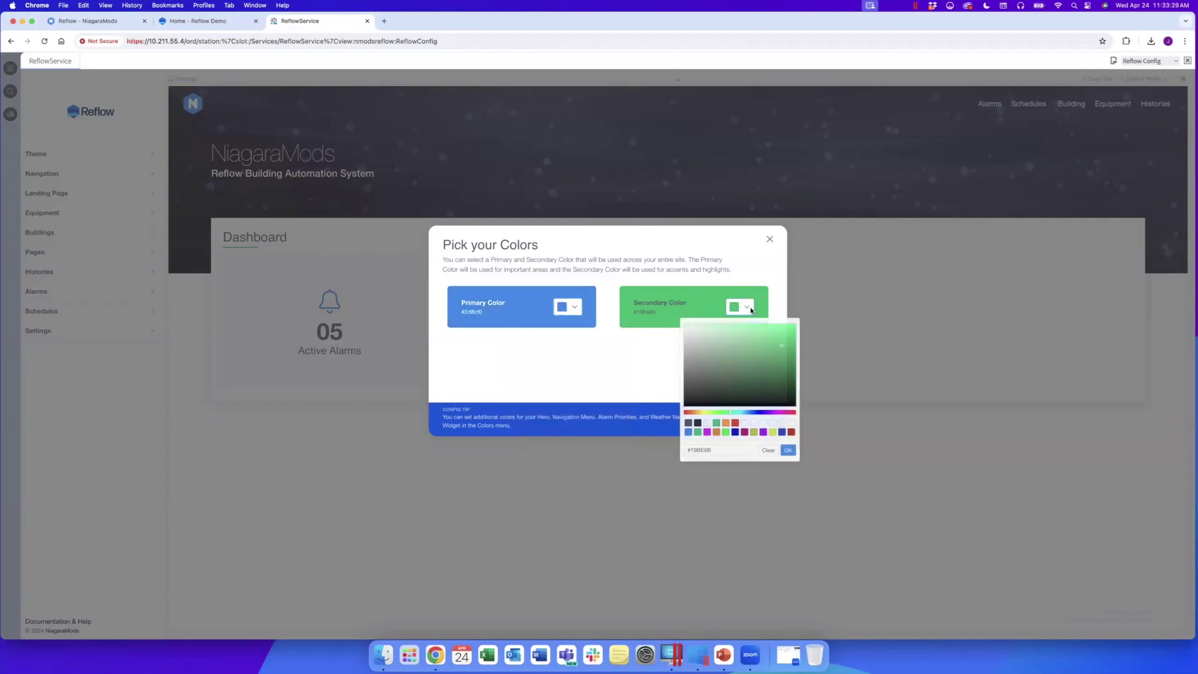
click(689, 435)
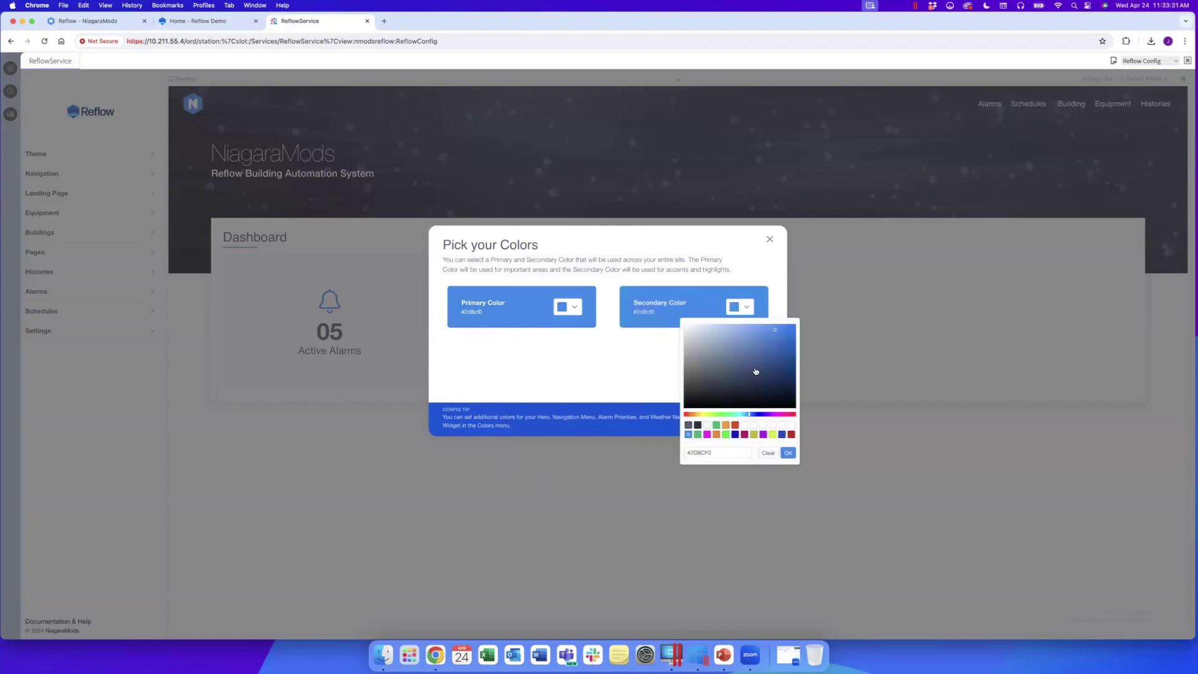
click(757, 367)
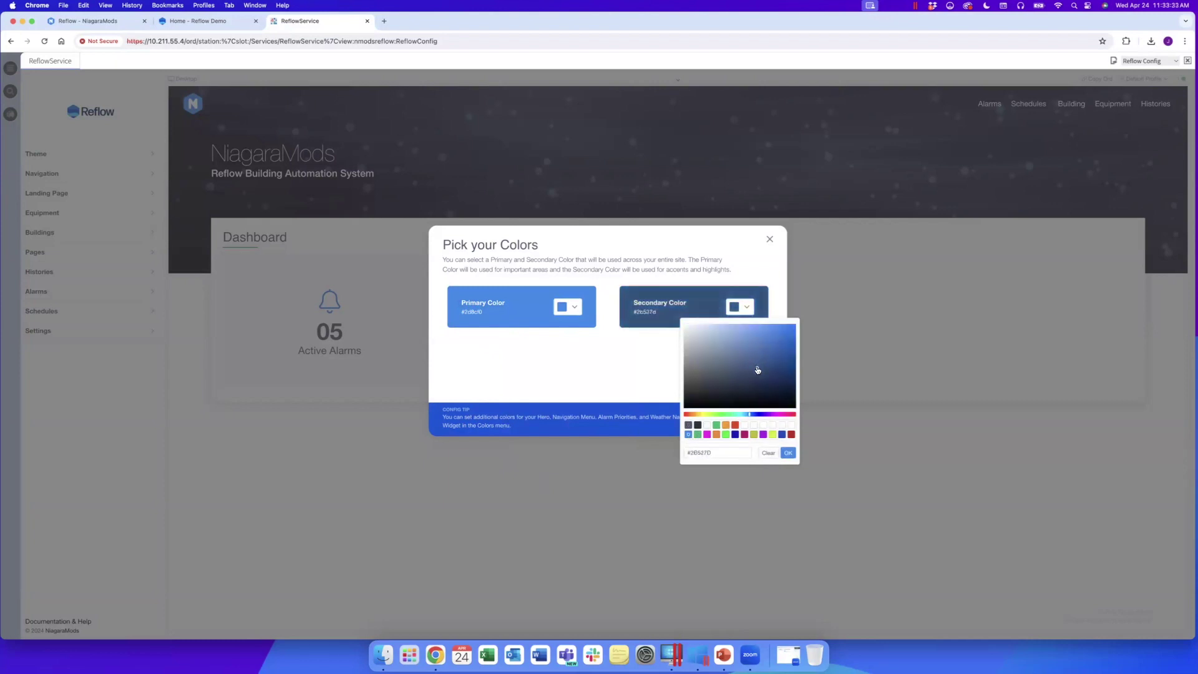
click(788, 453)
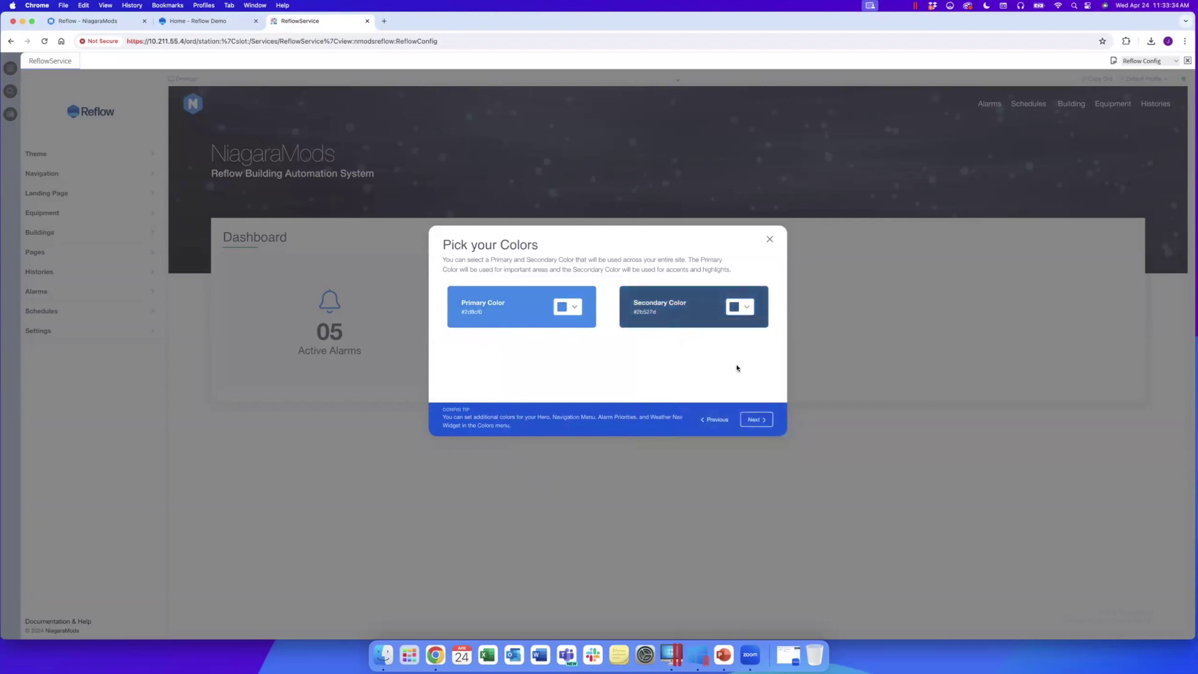
click(757, 419)
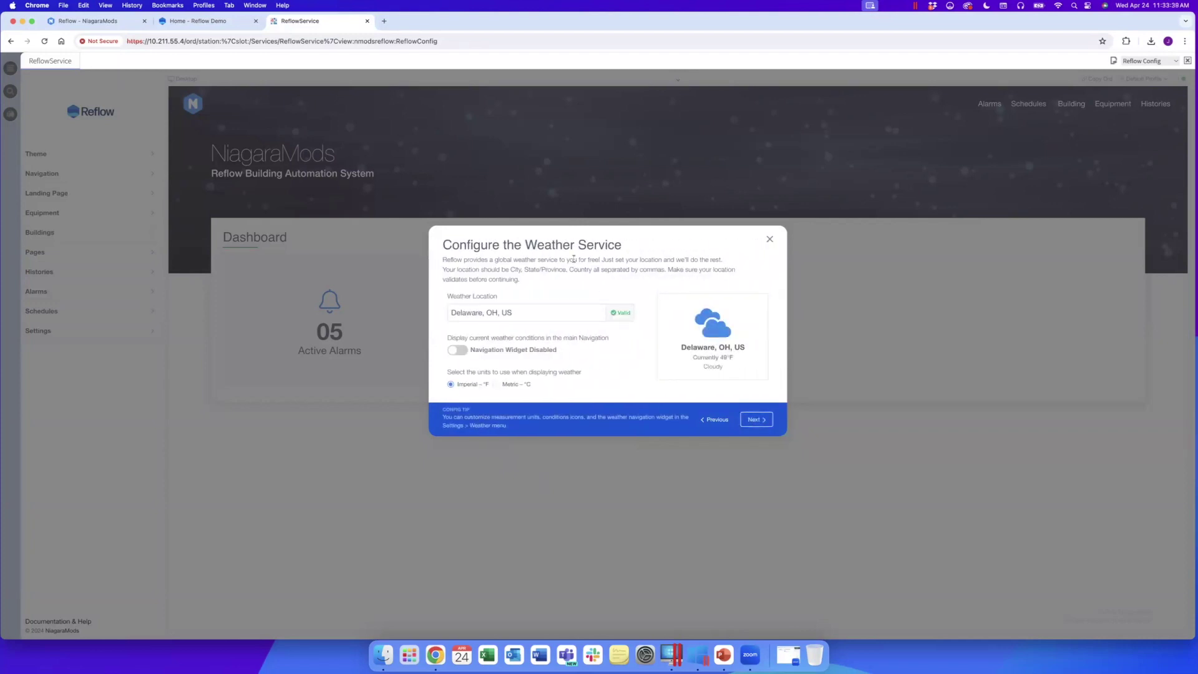
Enable the current weather widget in the main navigation and proceed to the building setup.
click(517, 319)
click(458, 349)
click(756, 423)
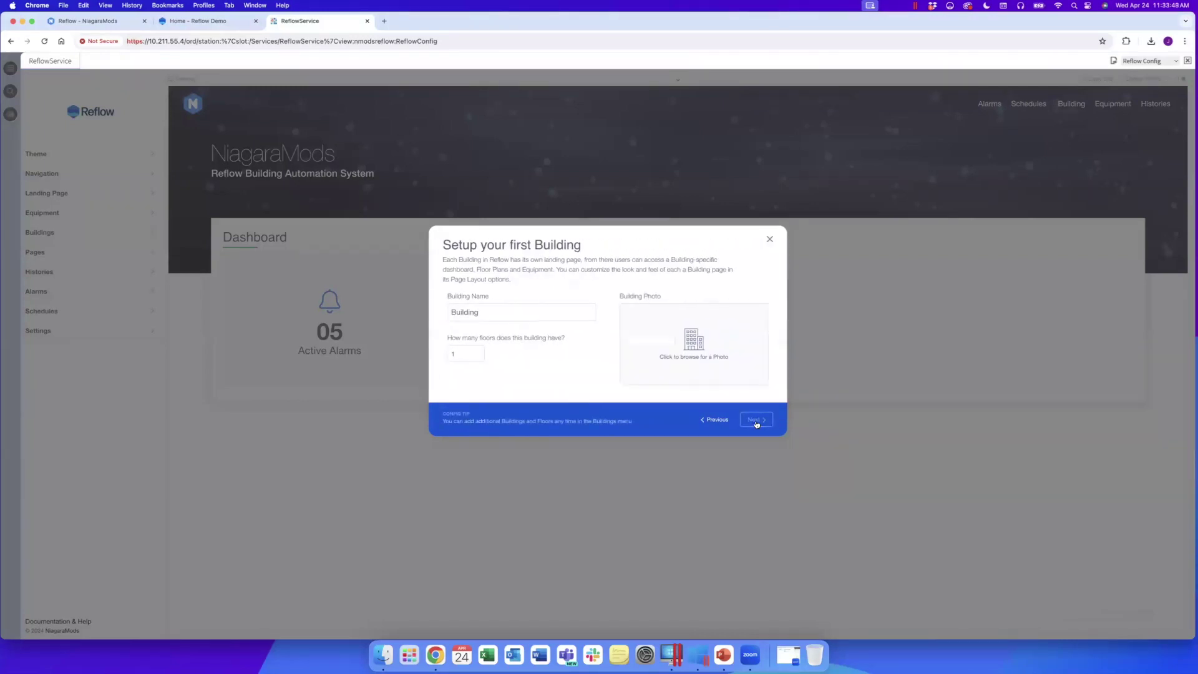
Prefix the building name with the owner's first name in possessive form and set the number of floors to 2.
drag(511, 311, 430, 309)
click(454, 310)
text(Jon's)
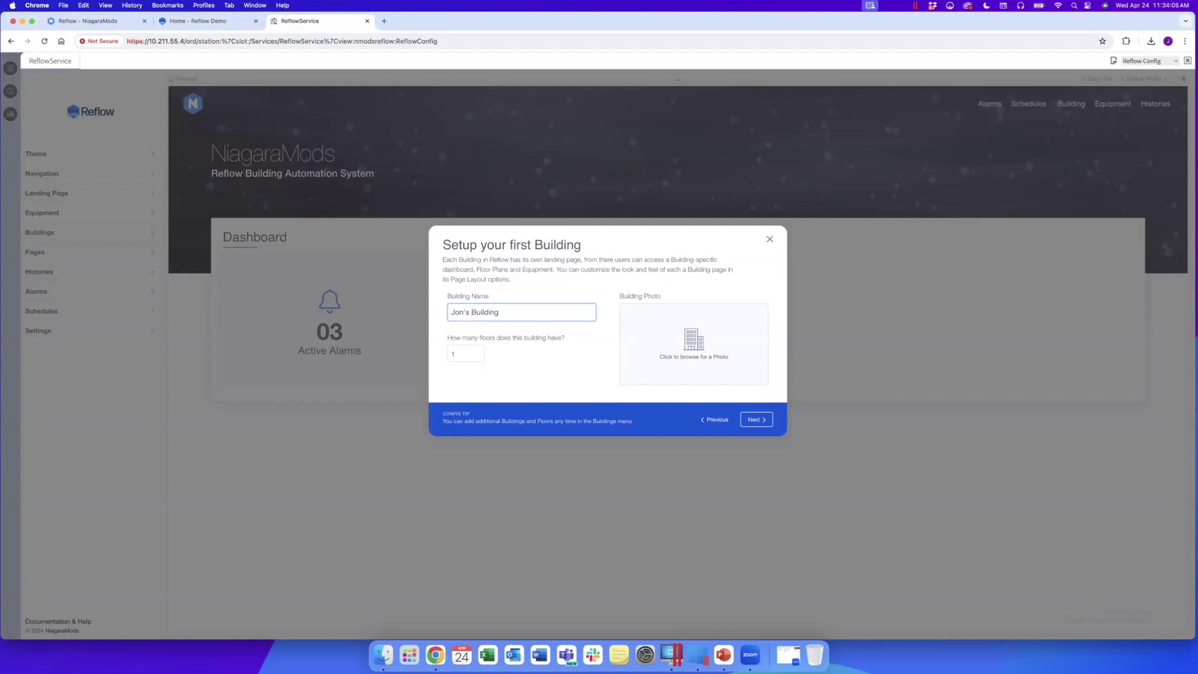
click(480, 352)
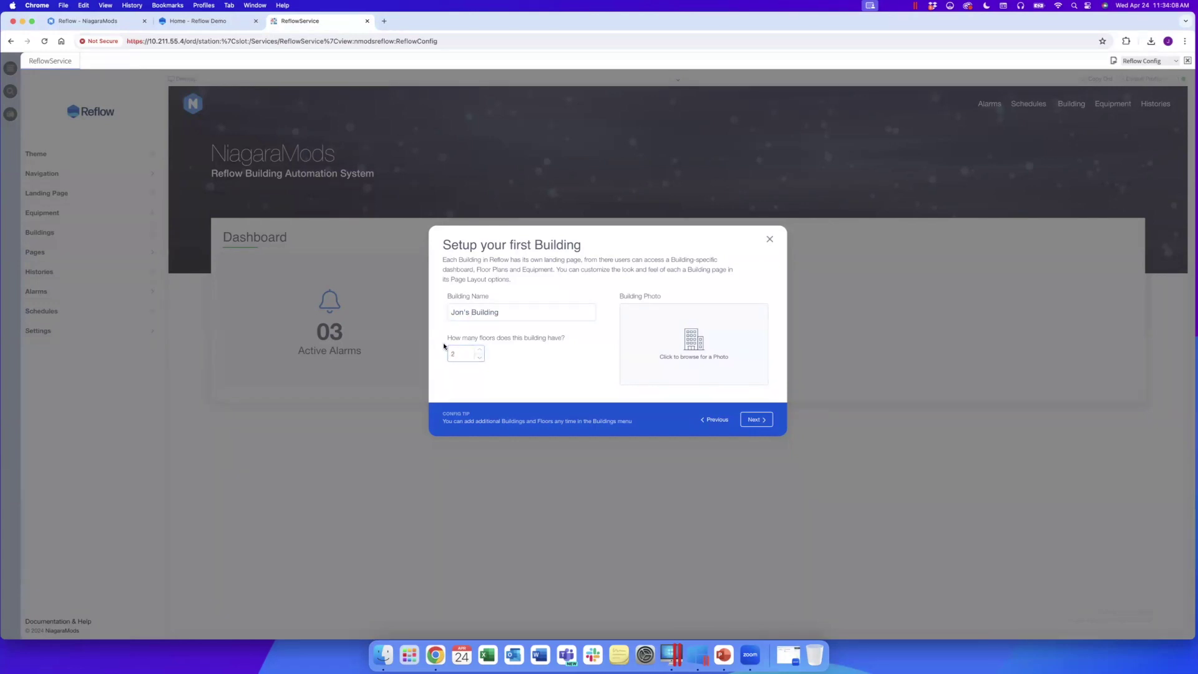
Use library.png from the demo HigherEd folder as the building photo, then finish and save the setup wizard.
click(685, 342)
click(470, 185)
click(479, 270)
scroll(534, 269, down, 10)
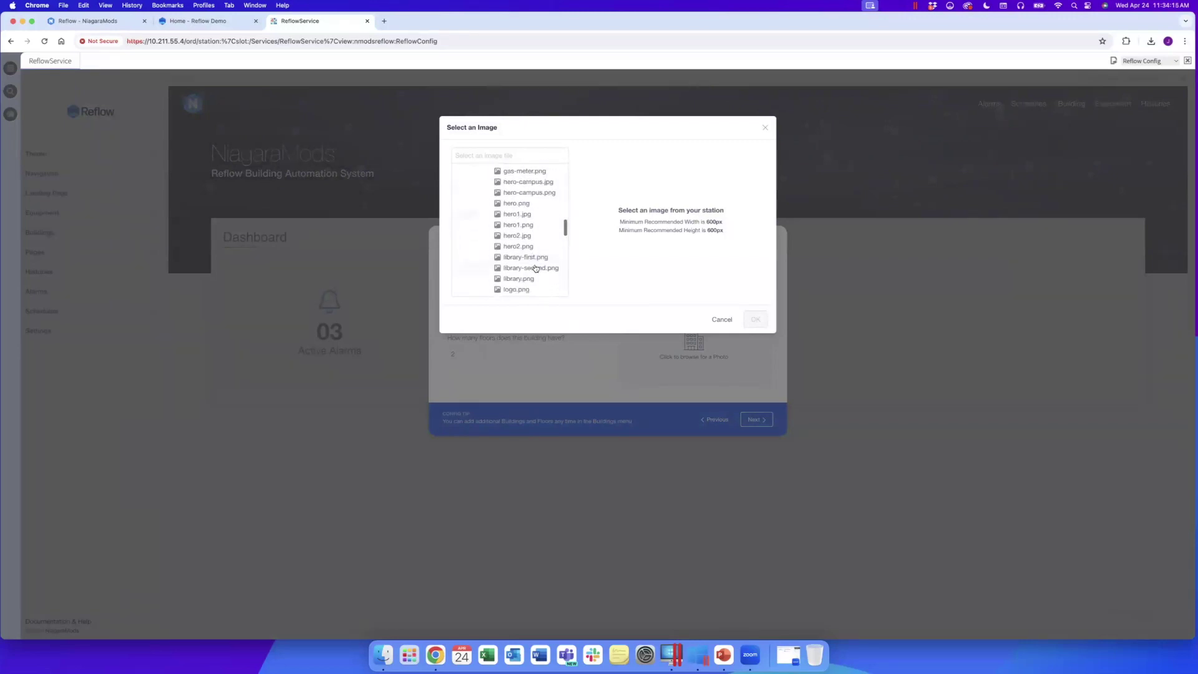
click(524, 279)
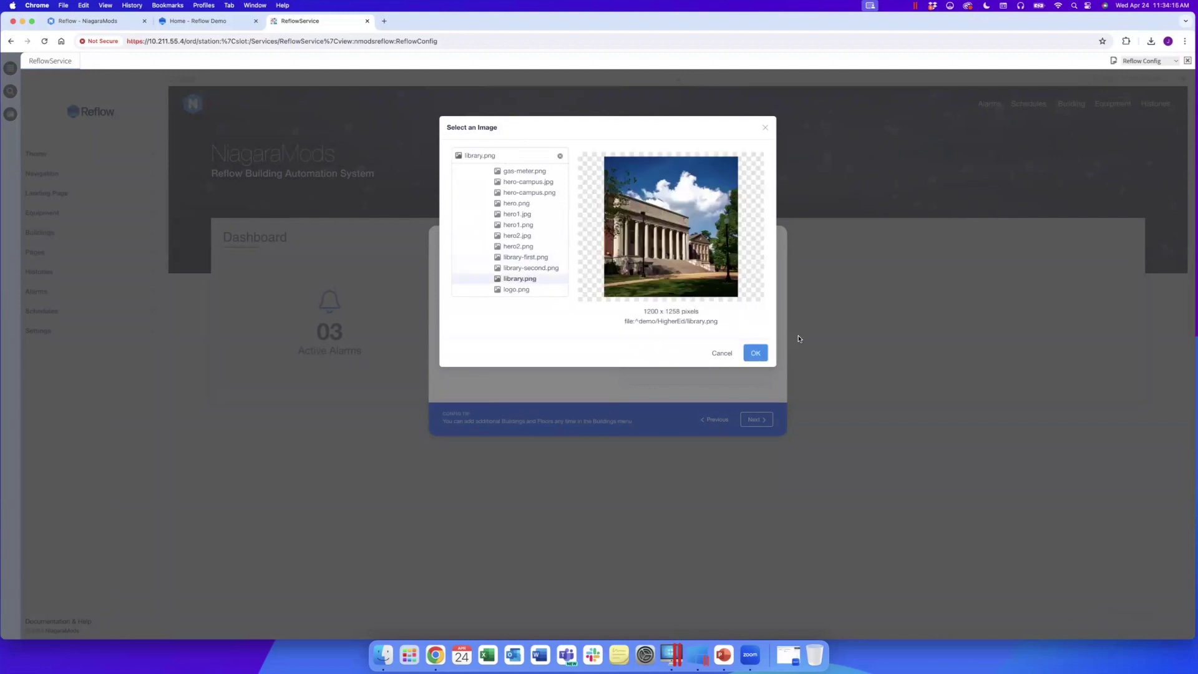
click(755, 353)
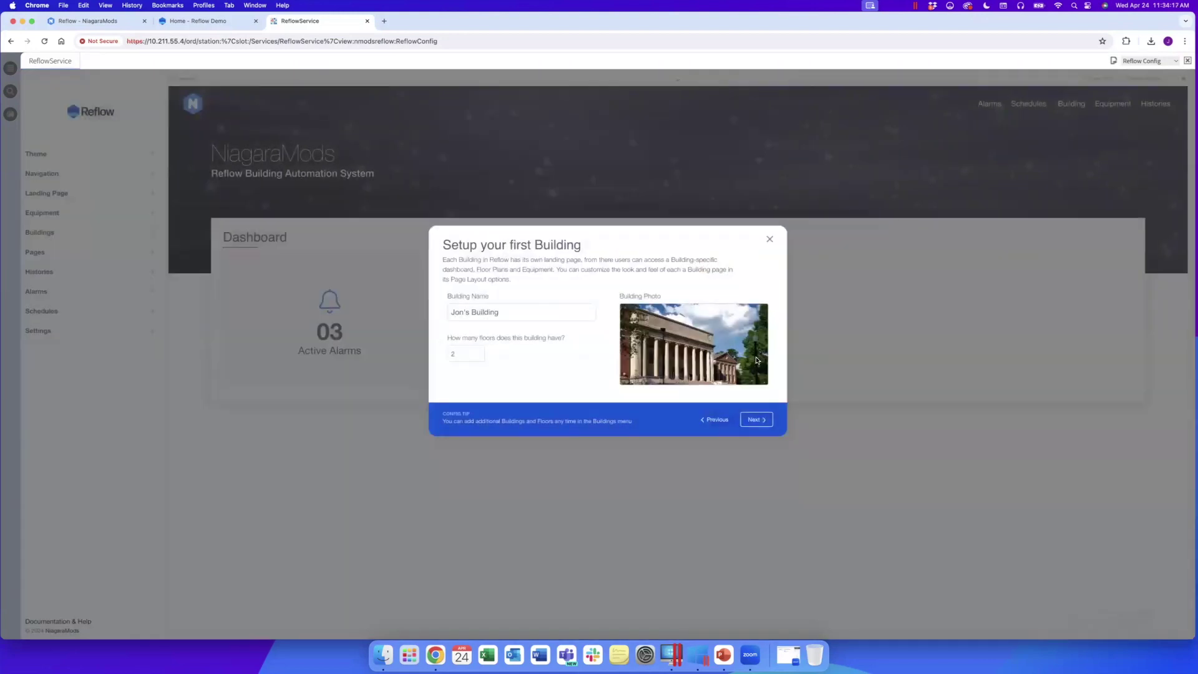
click(758, 421)
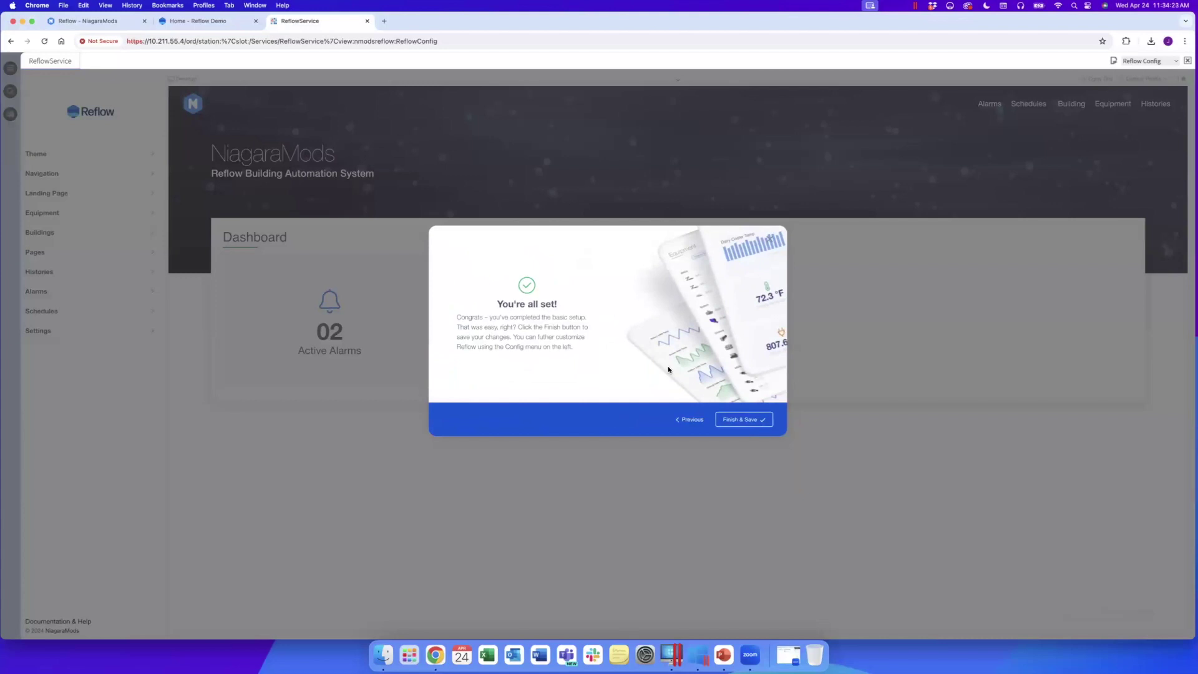
click(757, 422)
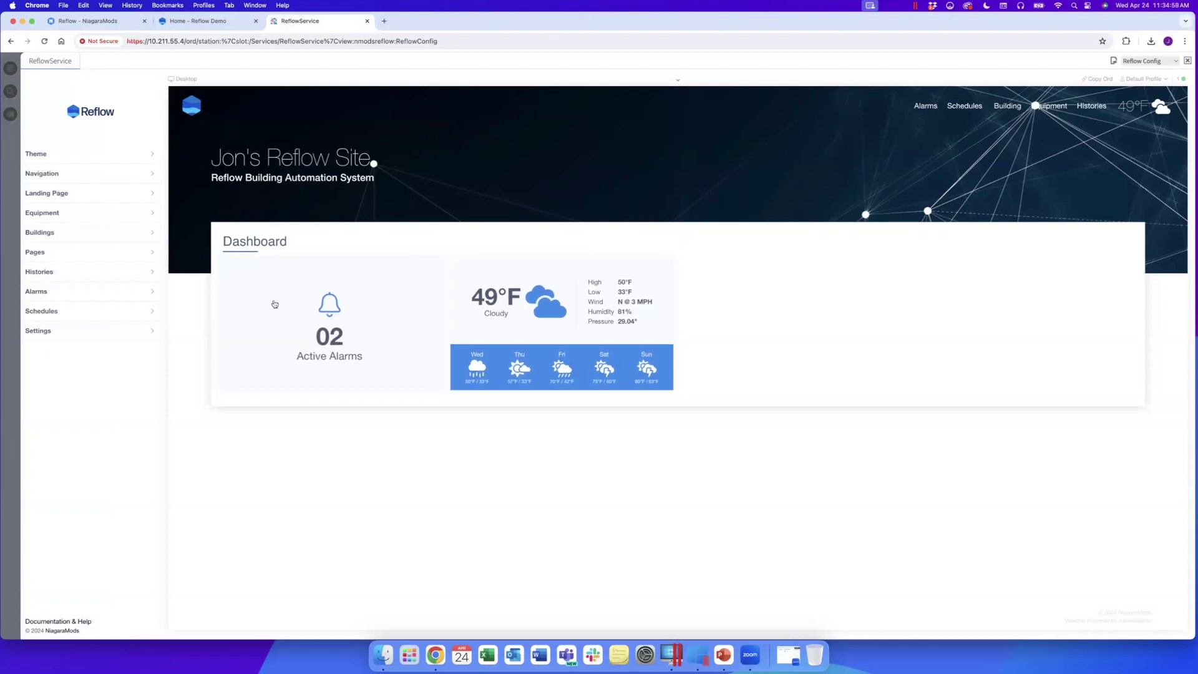
Set the theme's navigation item color to the same blue as the primary color.
click(73, 159)
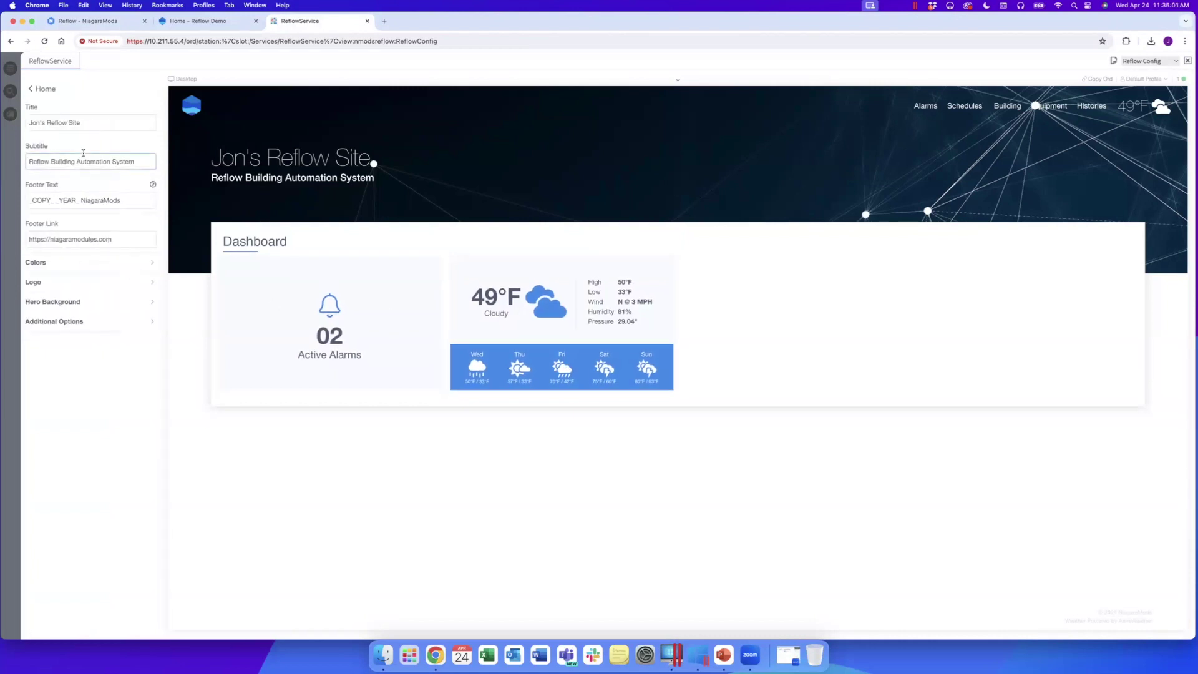
click(70, 265)
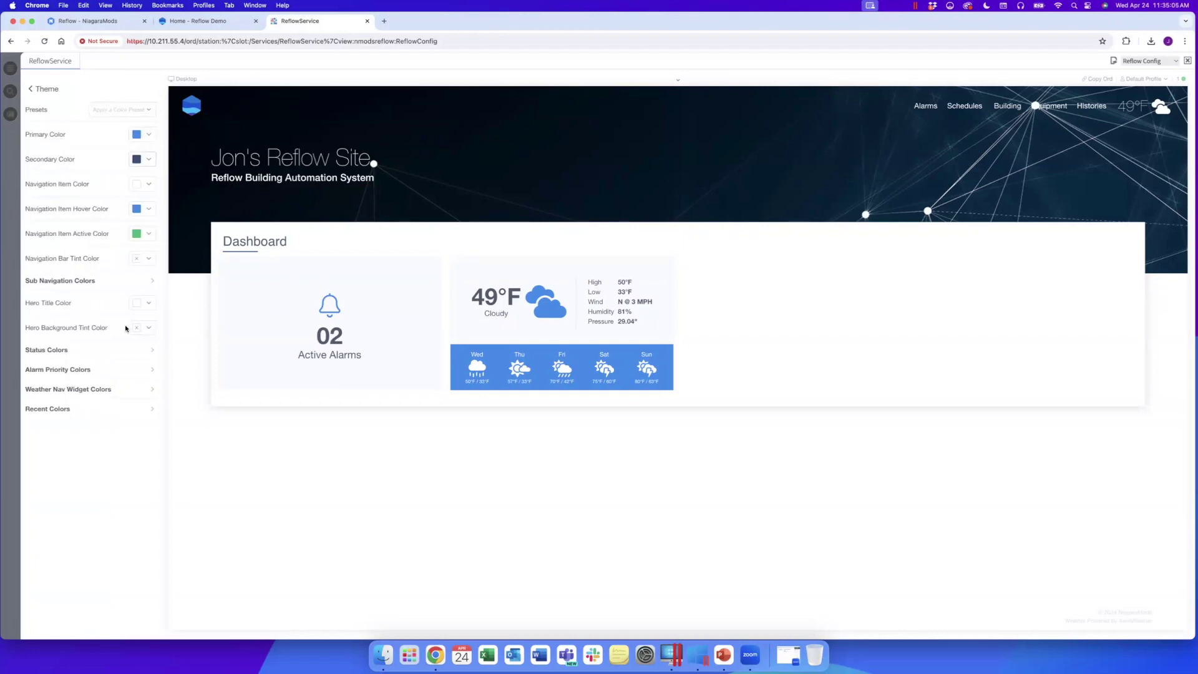
click(150, 186)
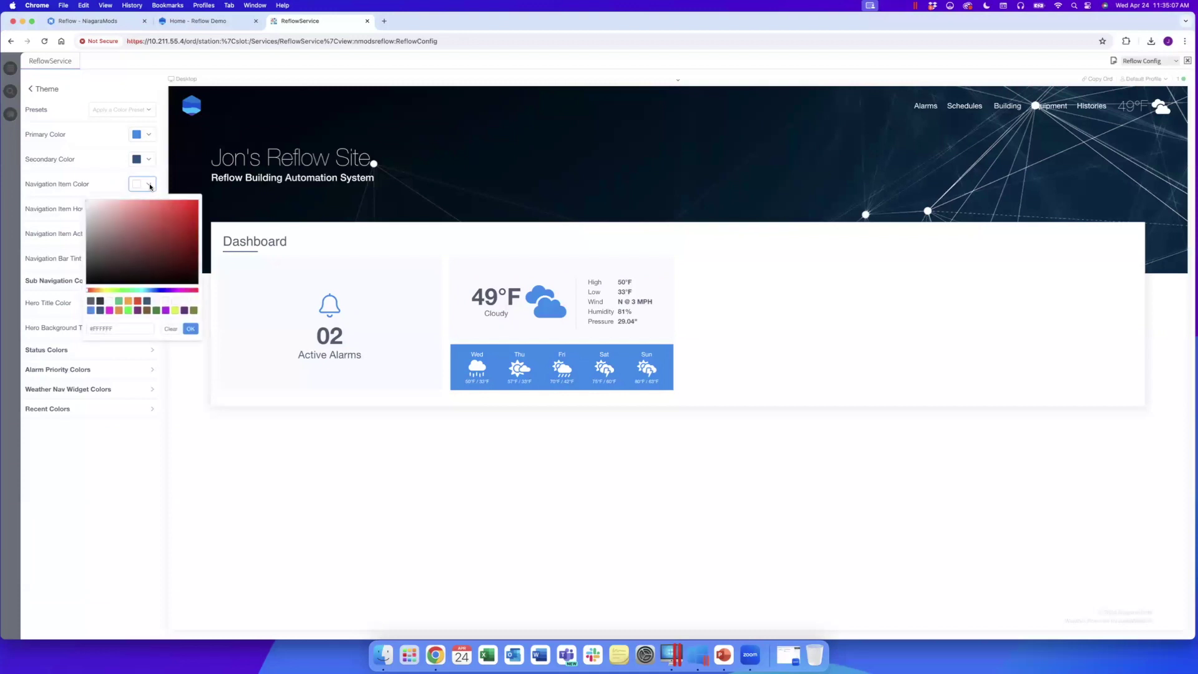
click(99, 310)
click(189, 329)
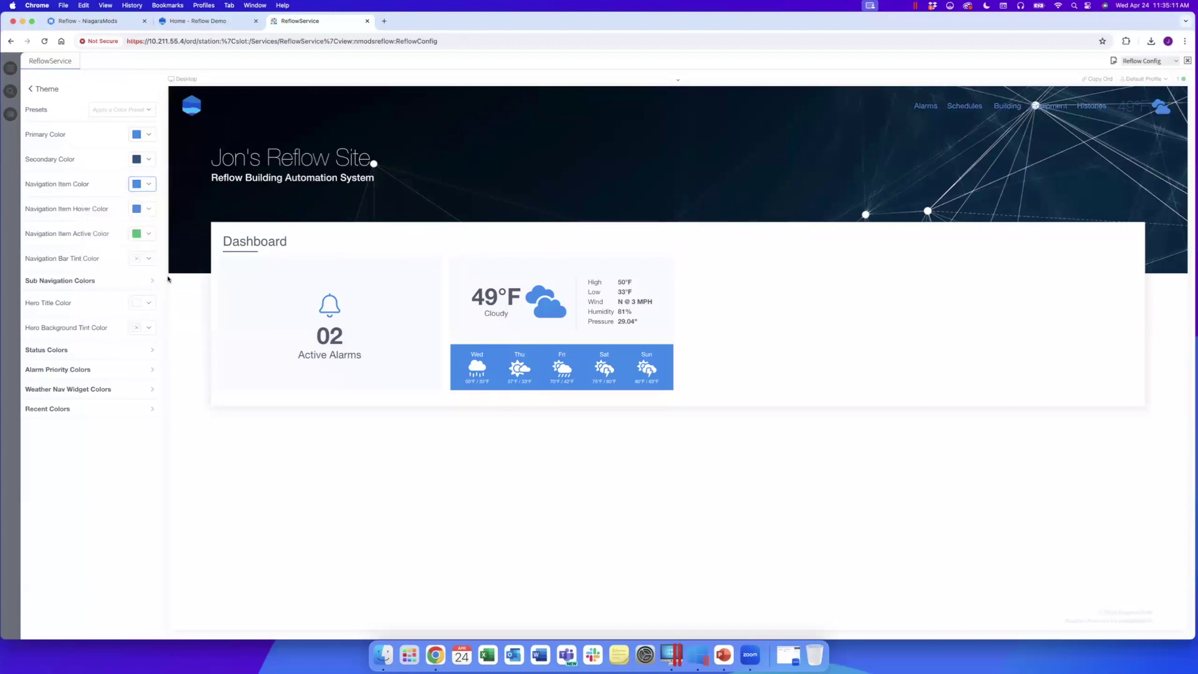
Set the navigation item hover color to dark blue and the navigation item active color to gray.
click(144, 212)
click(100, 338)
click(190, 353)
click(148, 234)
click(100, 351)
drag(122, 287, 89, 283)
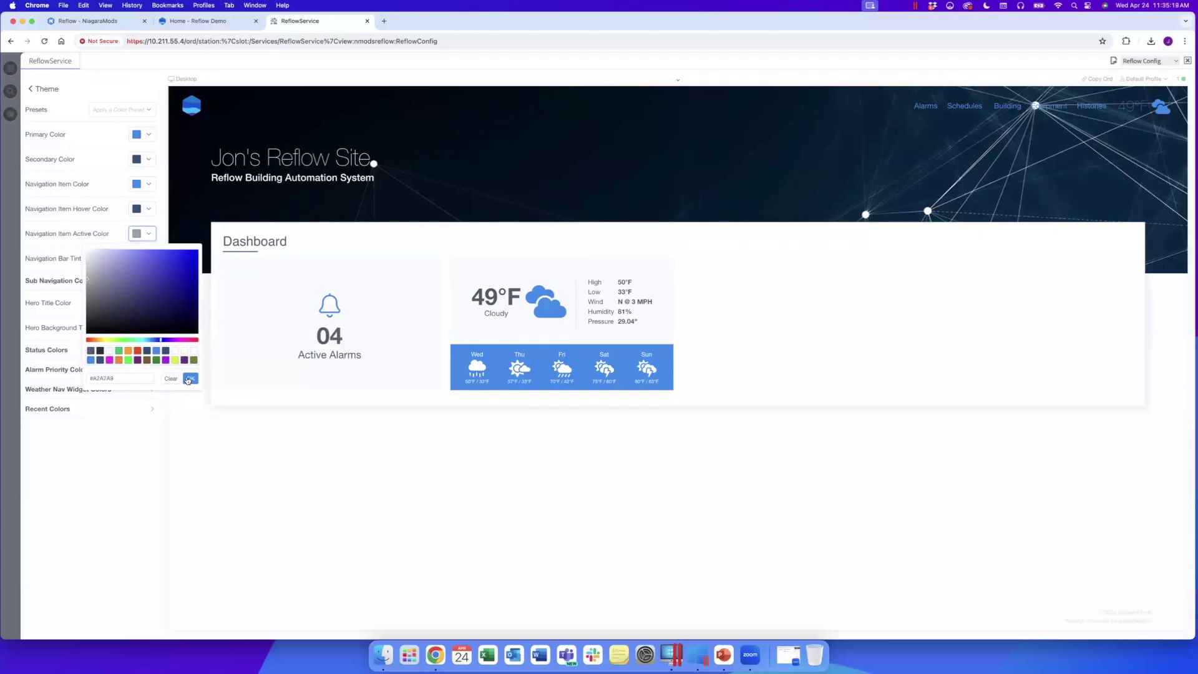
click(189, 379)
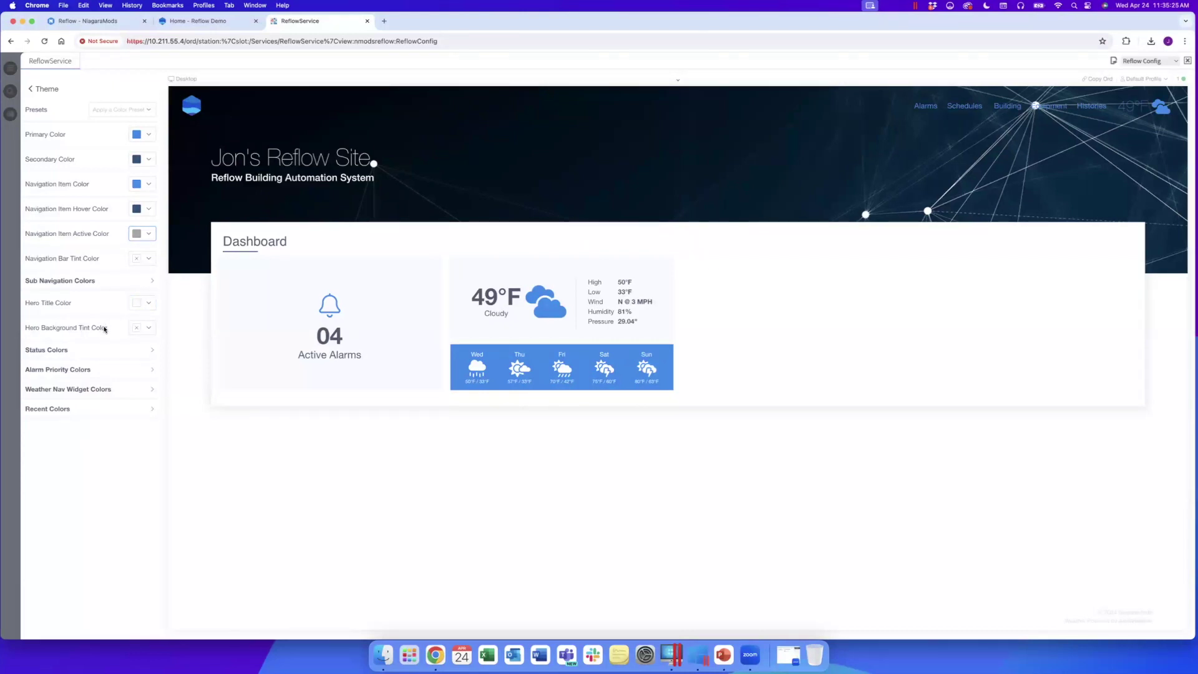
Set the navigation bar tint color to fully opaque white, rgba(255,255,255,1).
click(141, 258)
drag(112, 307, 87, 275)
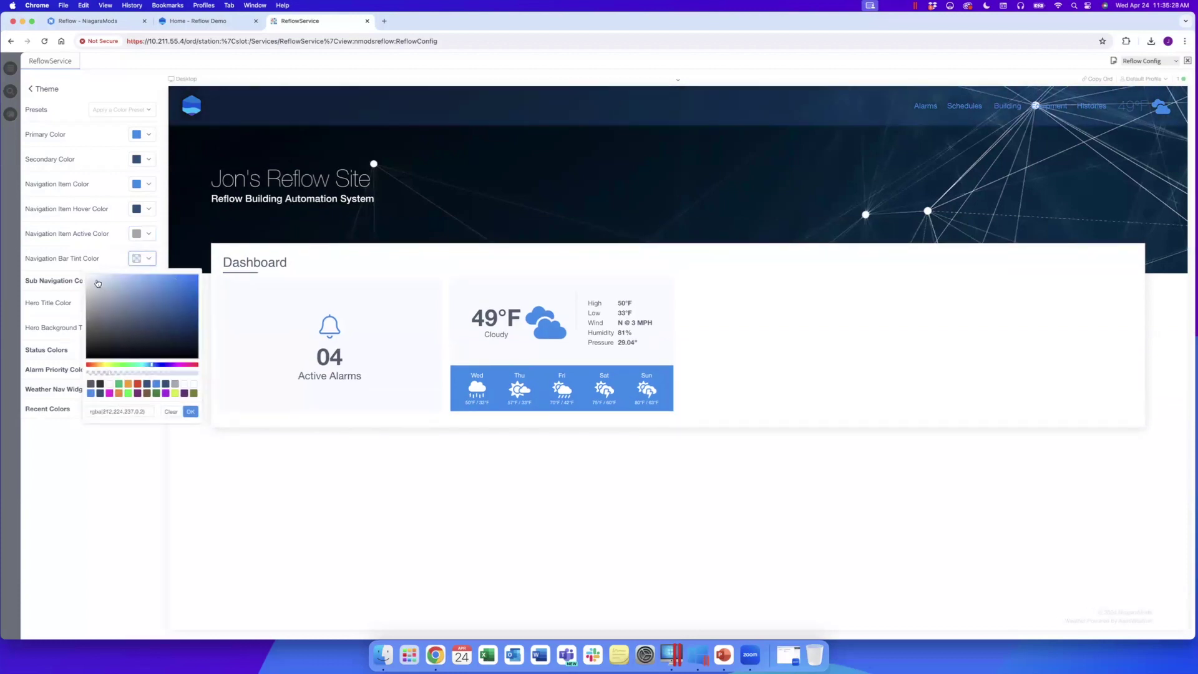
drag(119, 375, 213, 373)
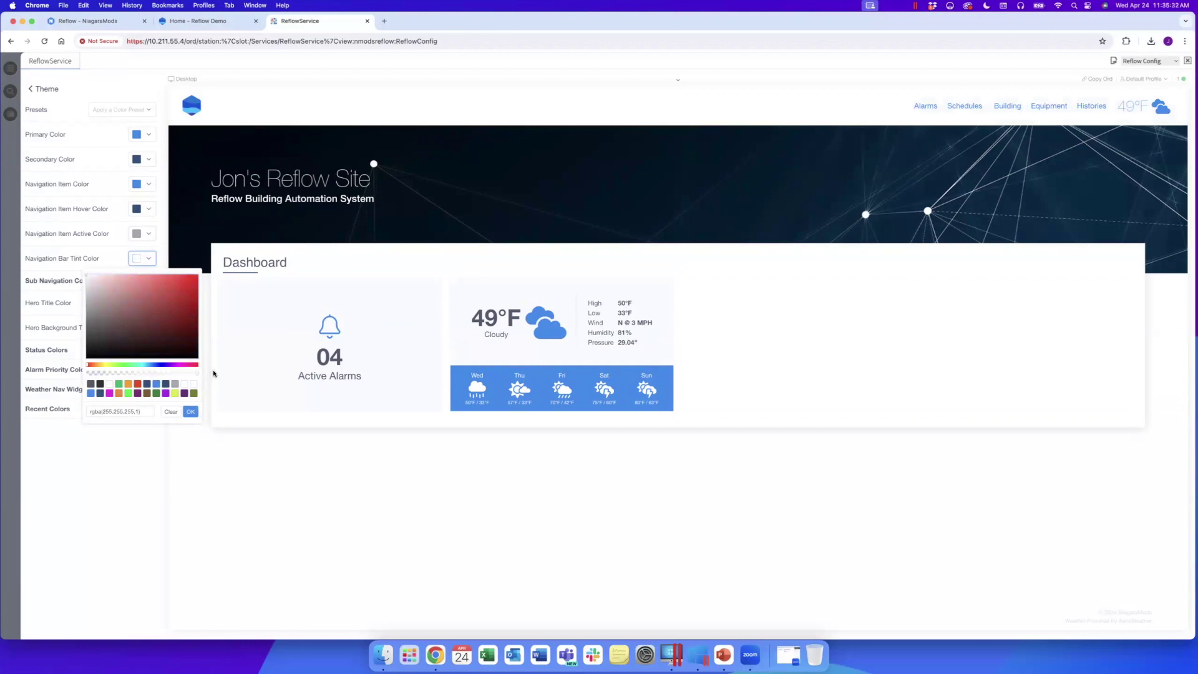
click(191, 412)
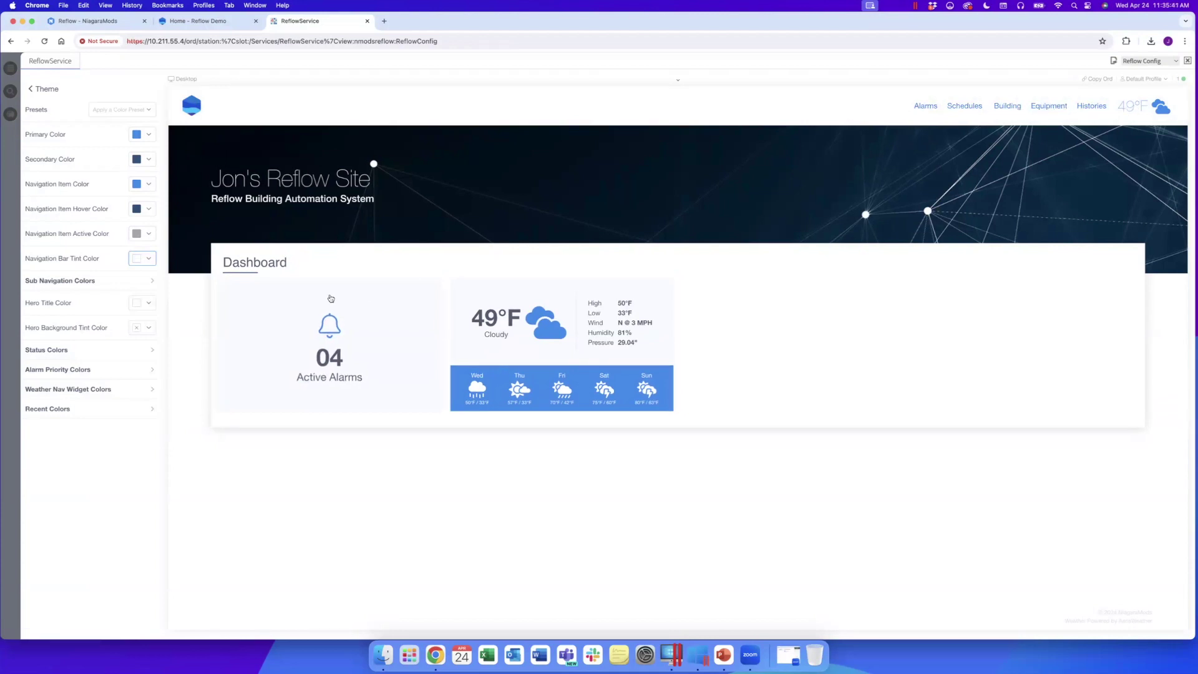
Add a new card of type History Sparkline to the landing page dashboard.
click(45, 91)
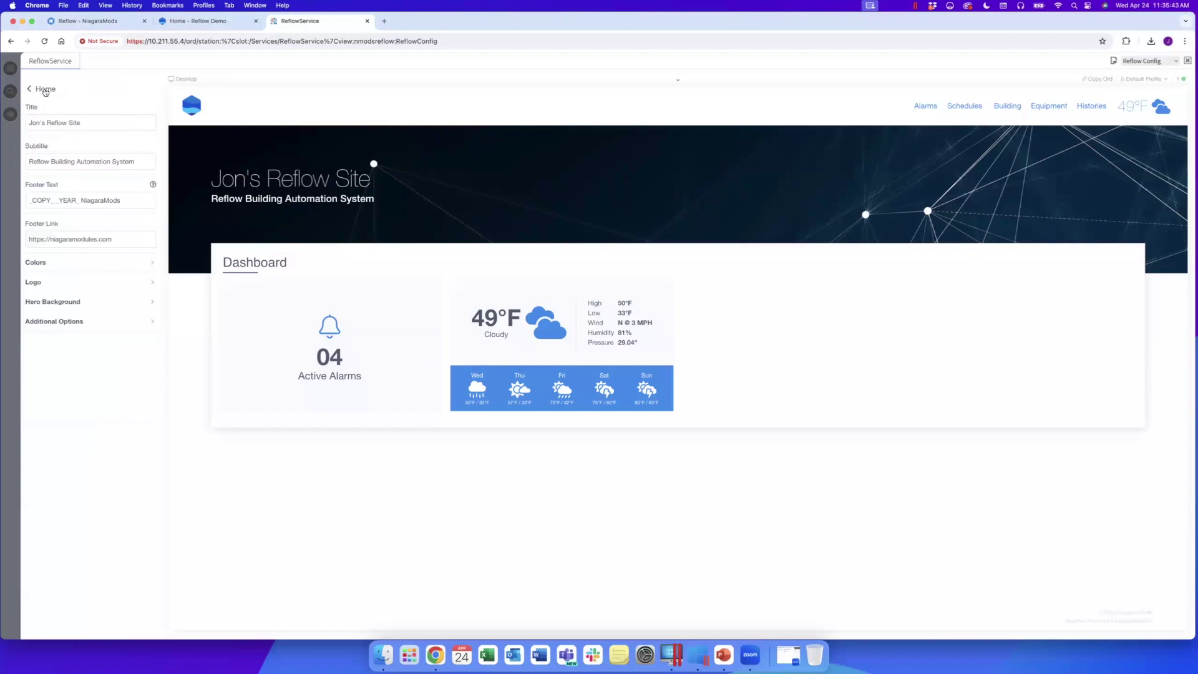
click(45, 90)
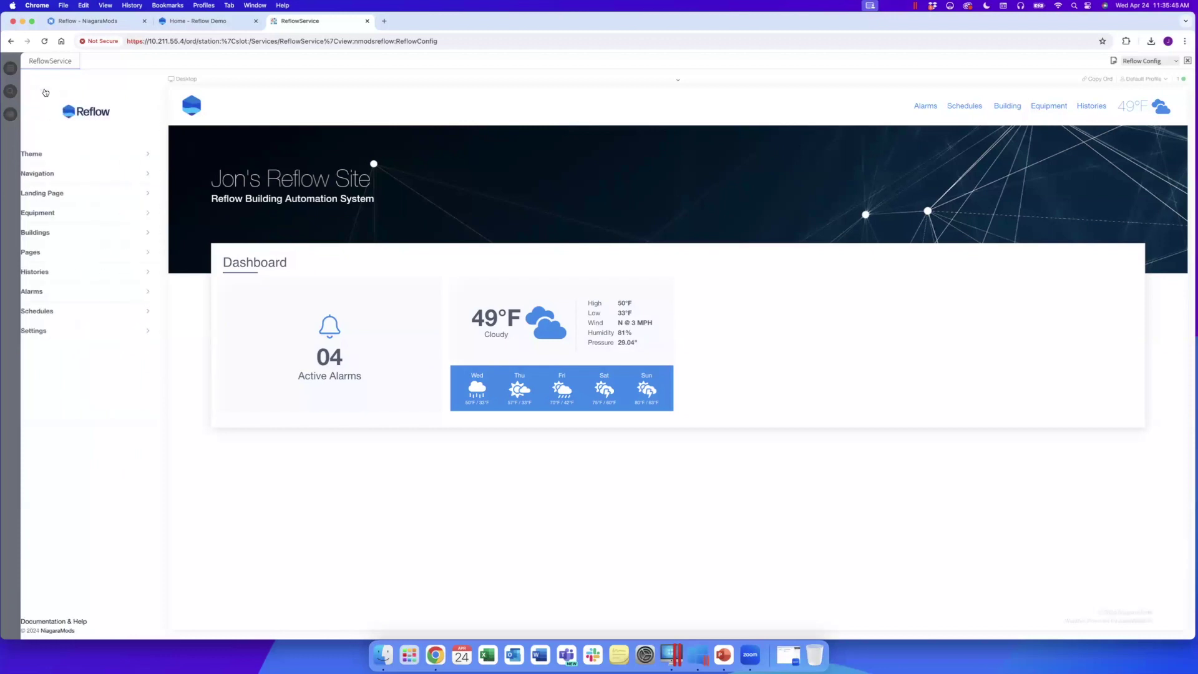
click(83, 195)
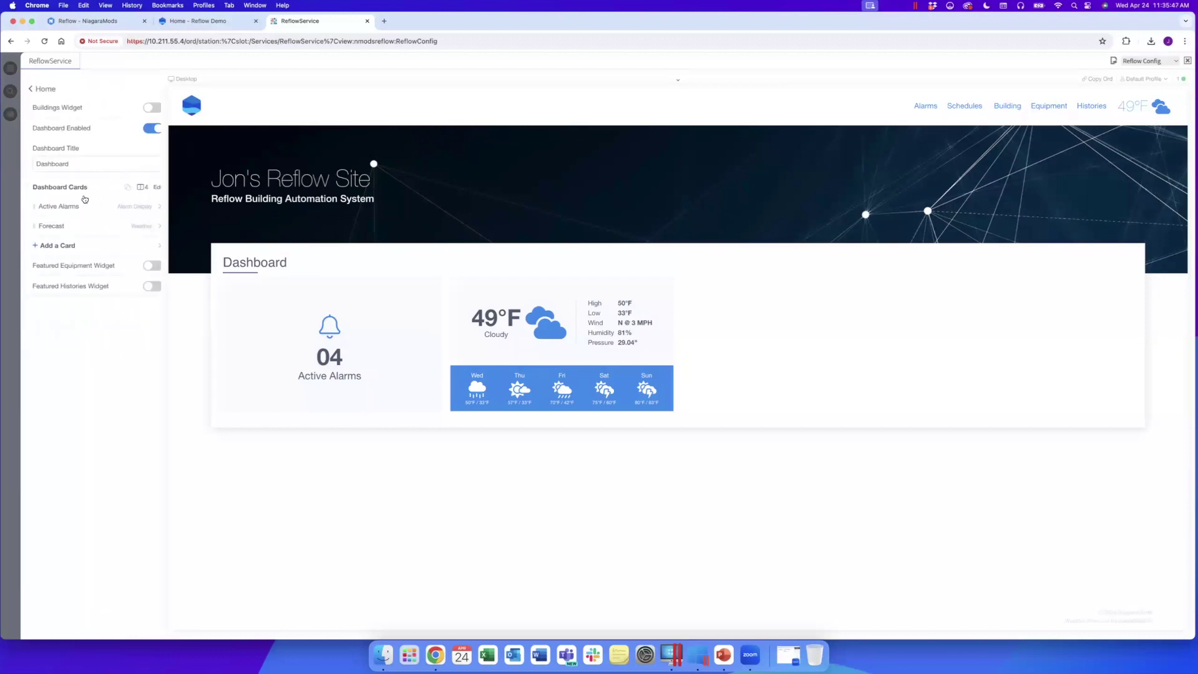
click(61, 246)
click(133, 111)
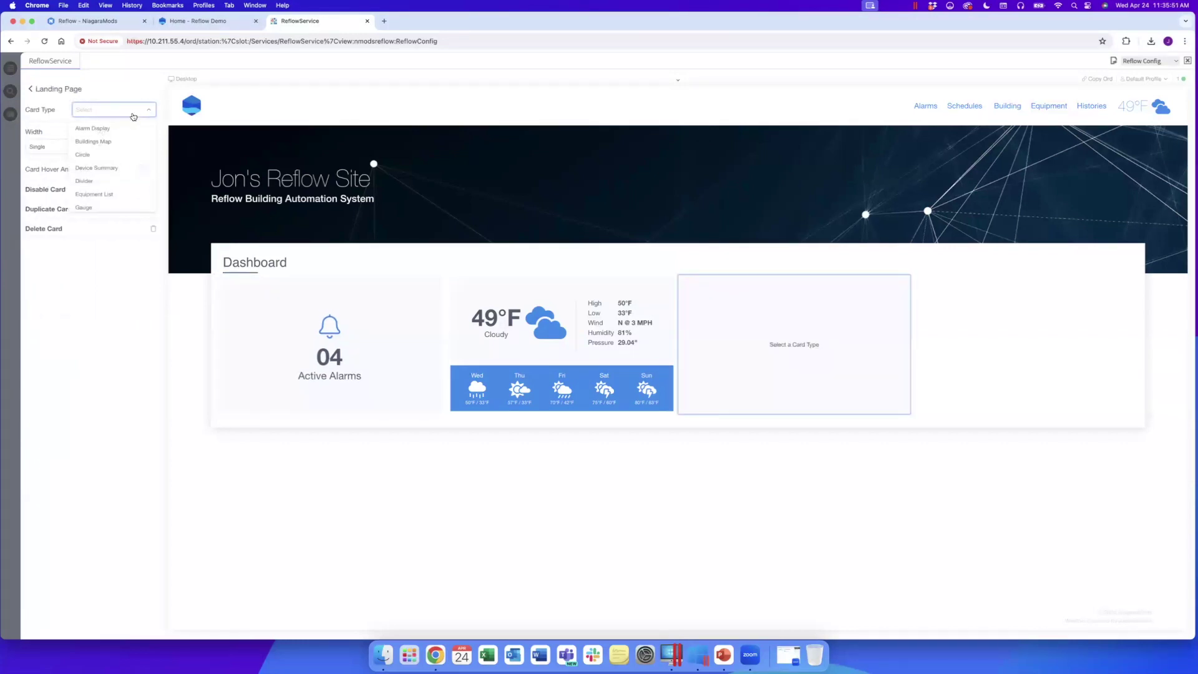
scroll(124, 187, down, 5)
scroll(125, 187, down, 3)
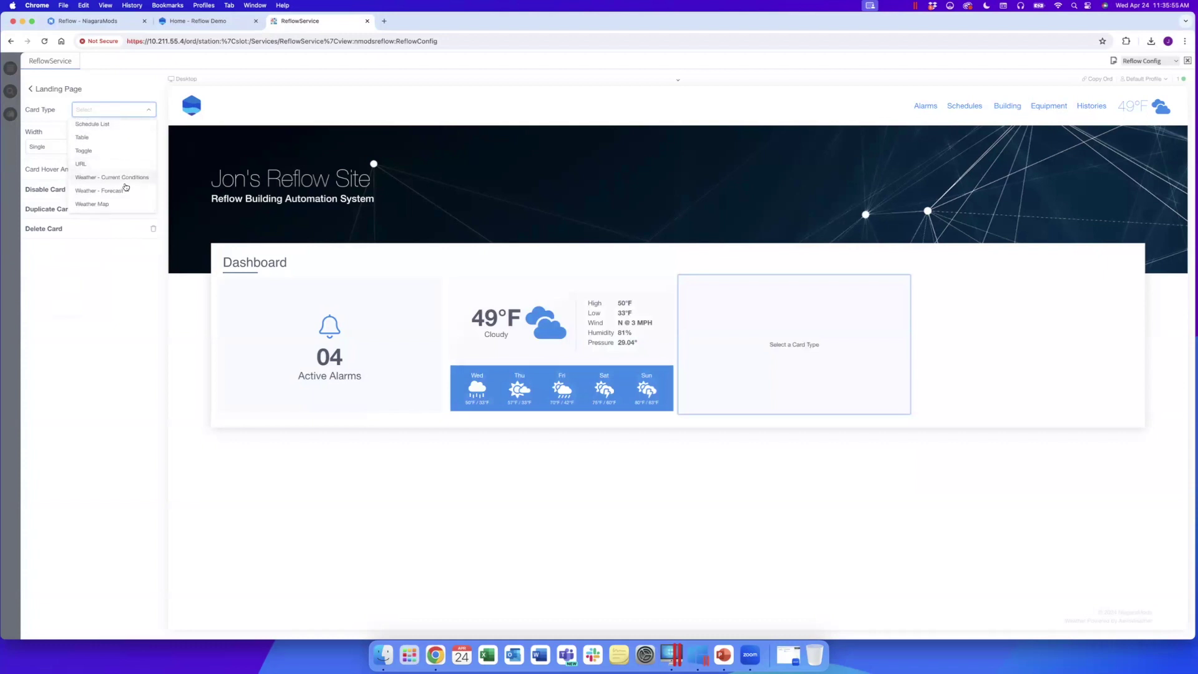
scroll(109, 159, up, 4)
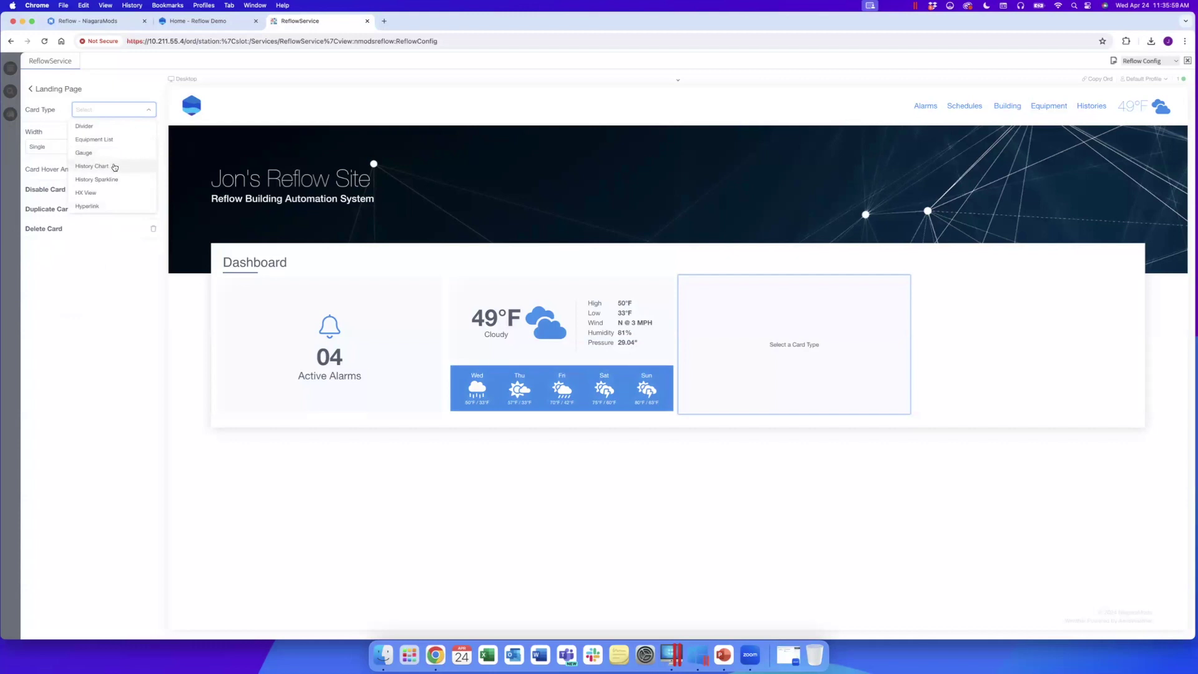
click(109, 180)
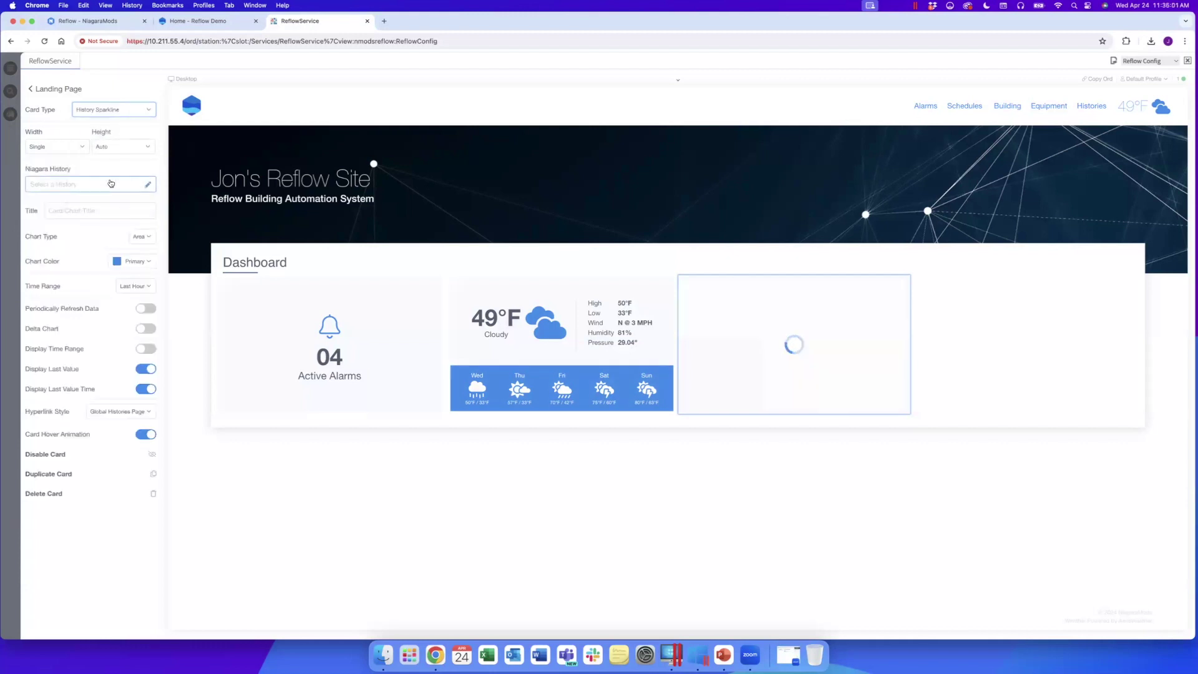
Assign the AHU_01_DischargeTemp and AHU_01_DischargeTempSp histories to the new sparkline card.
click(146, 185)
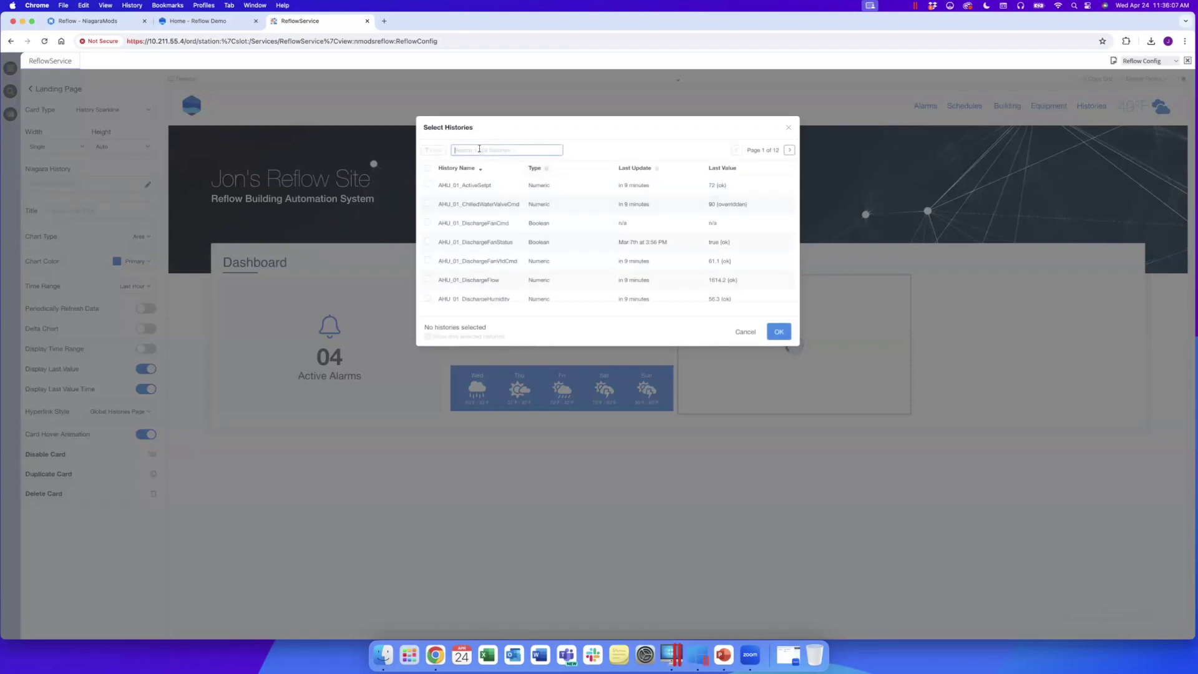
text(discharg)
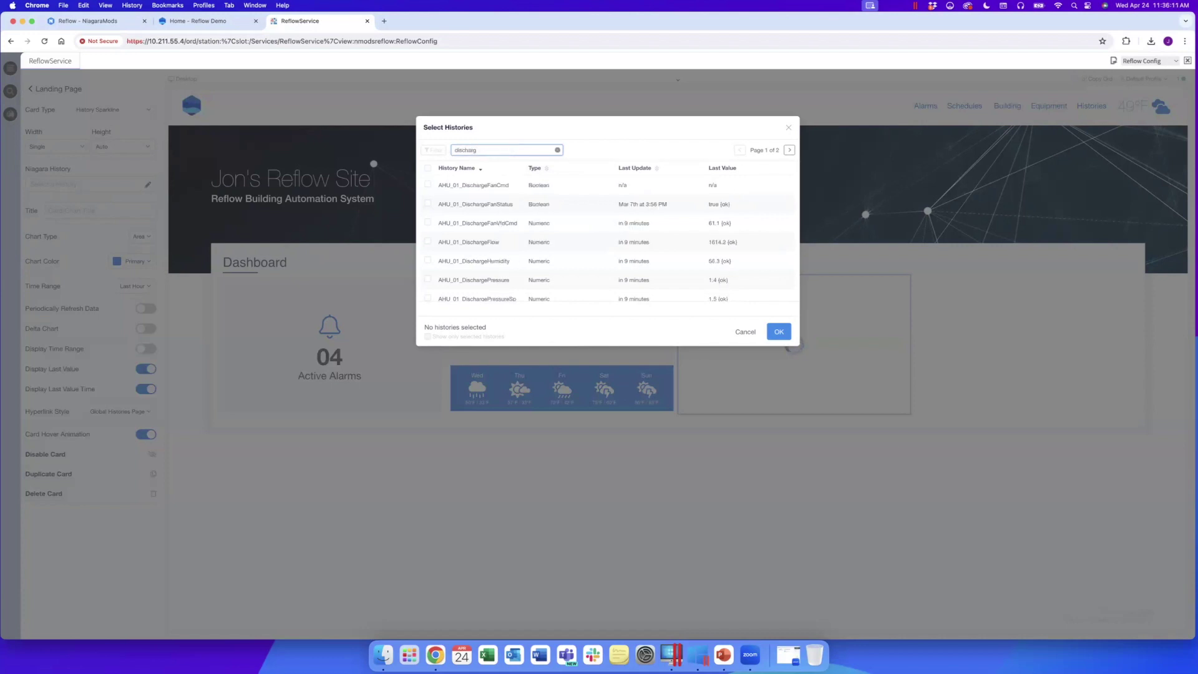
text(ete)
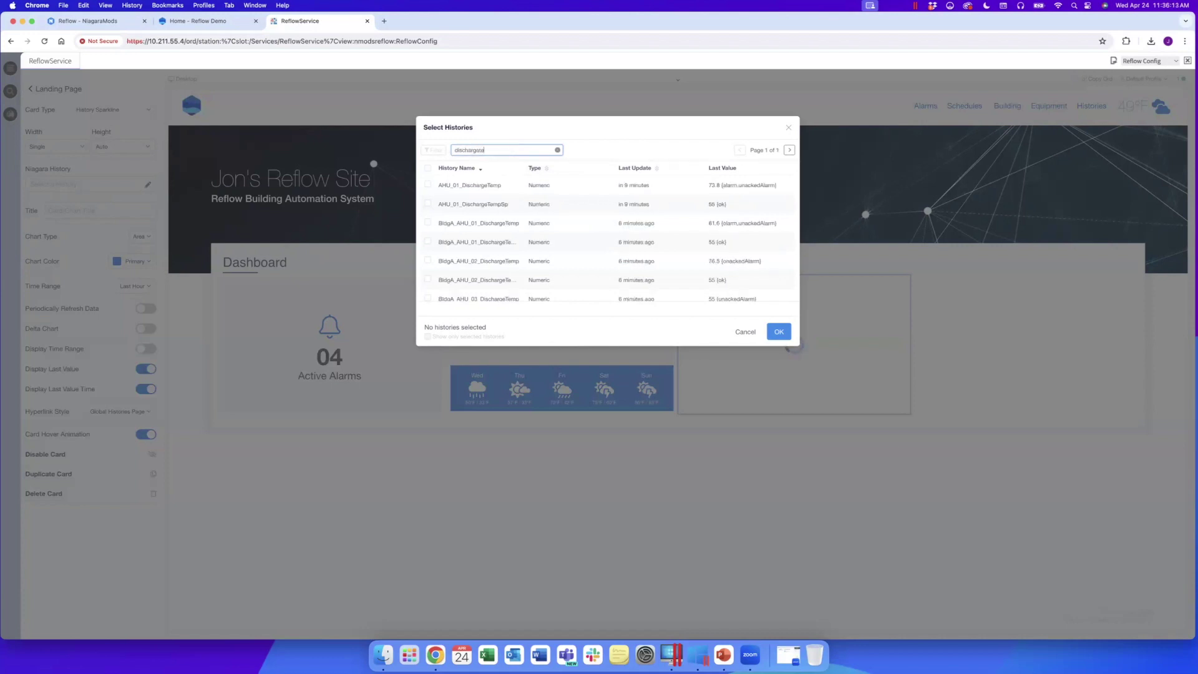
click(474, 185)
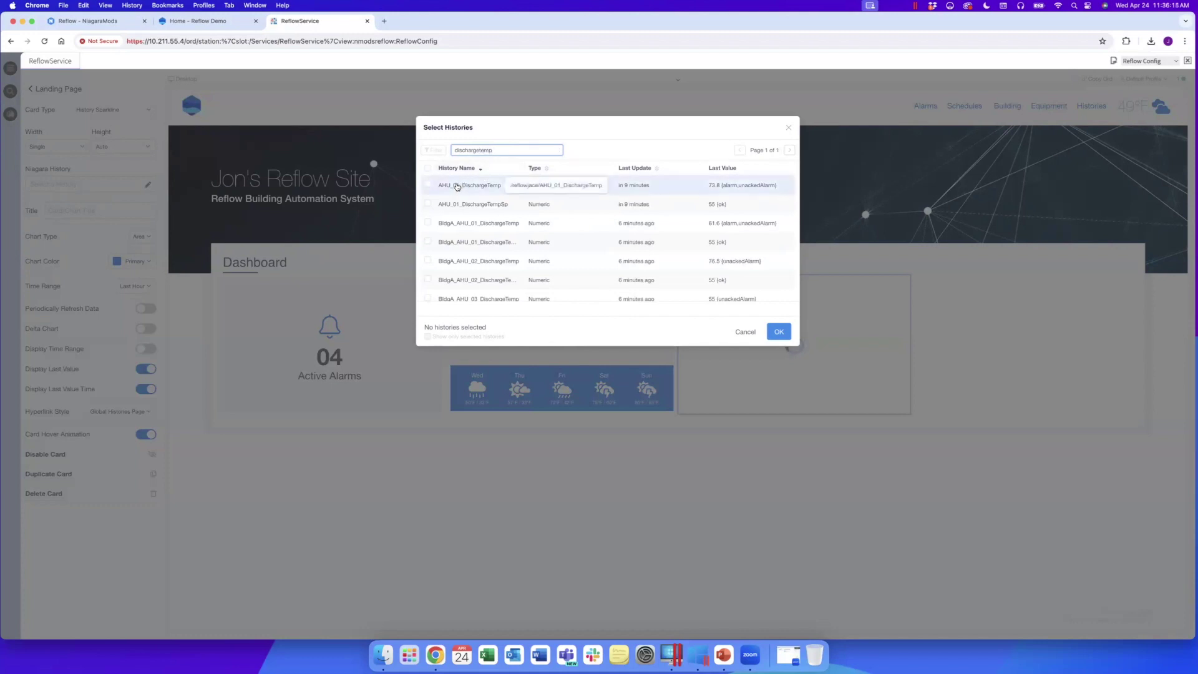
click(469, 204)
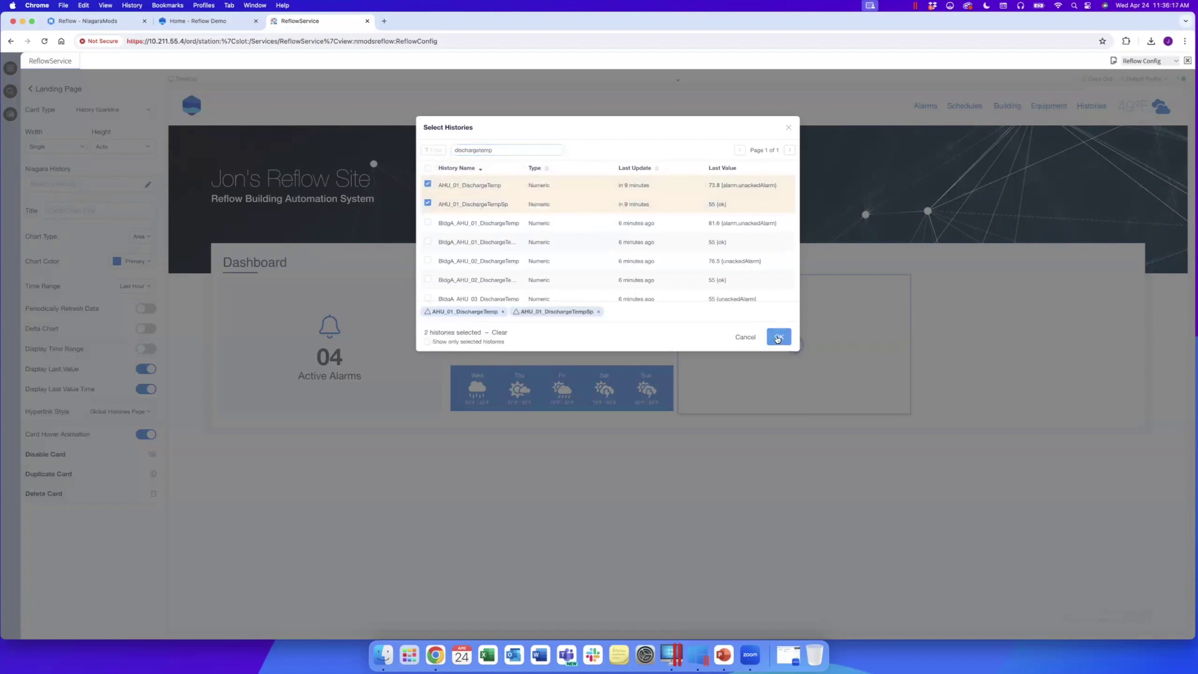
click(777, 337)
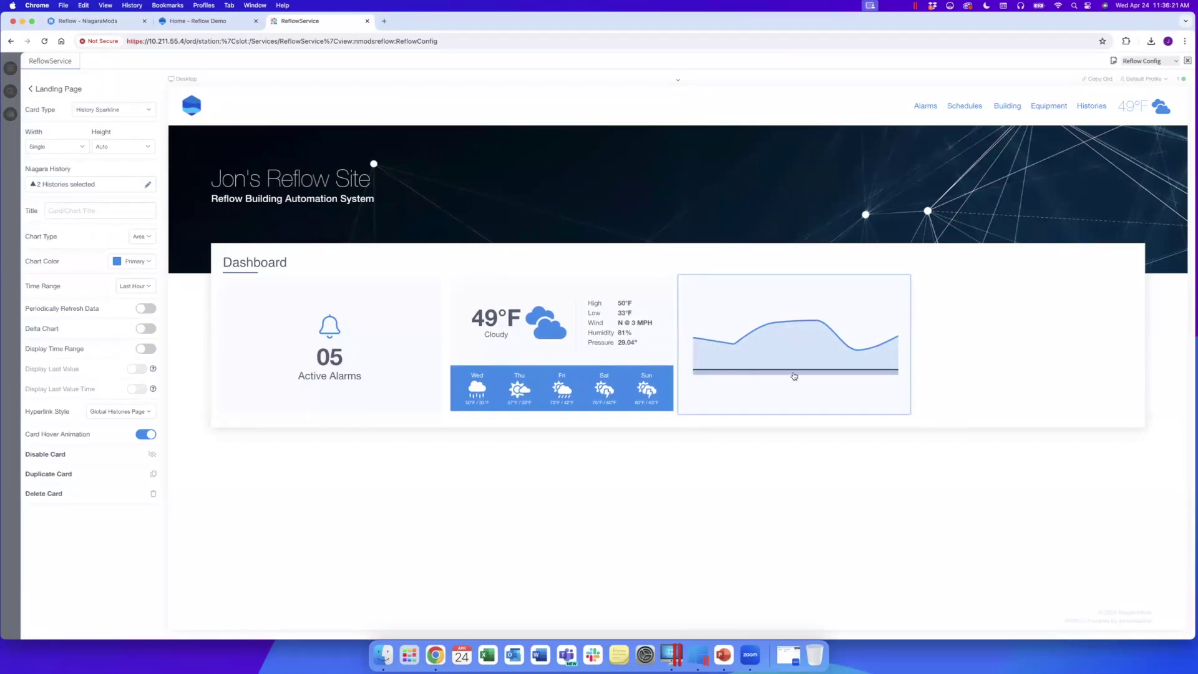
Title the sparkline card "Discharge Temp vs Setpoint".
click(100, 210)
text(Discharge Temp )
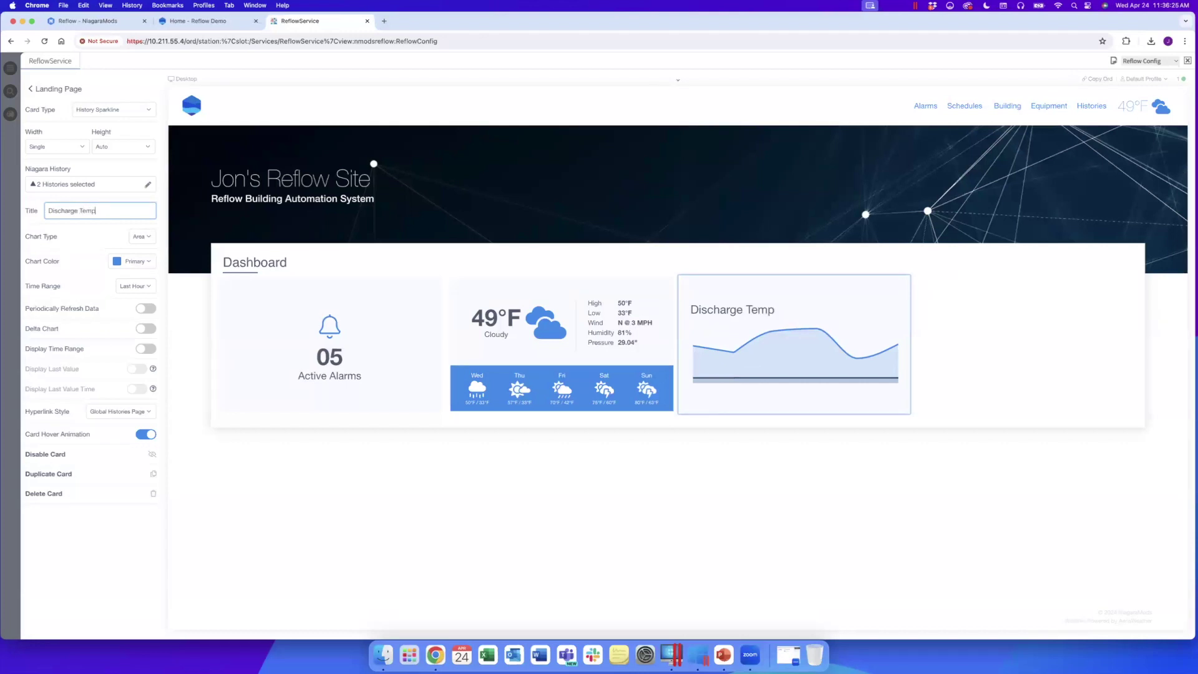
text(vs Setpoint)
Set the sparkline card's time range to Last 8 Hours and enable display of the time range.
click(148, 287)
click(138, 319)
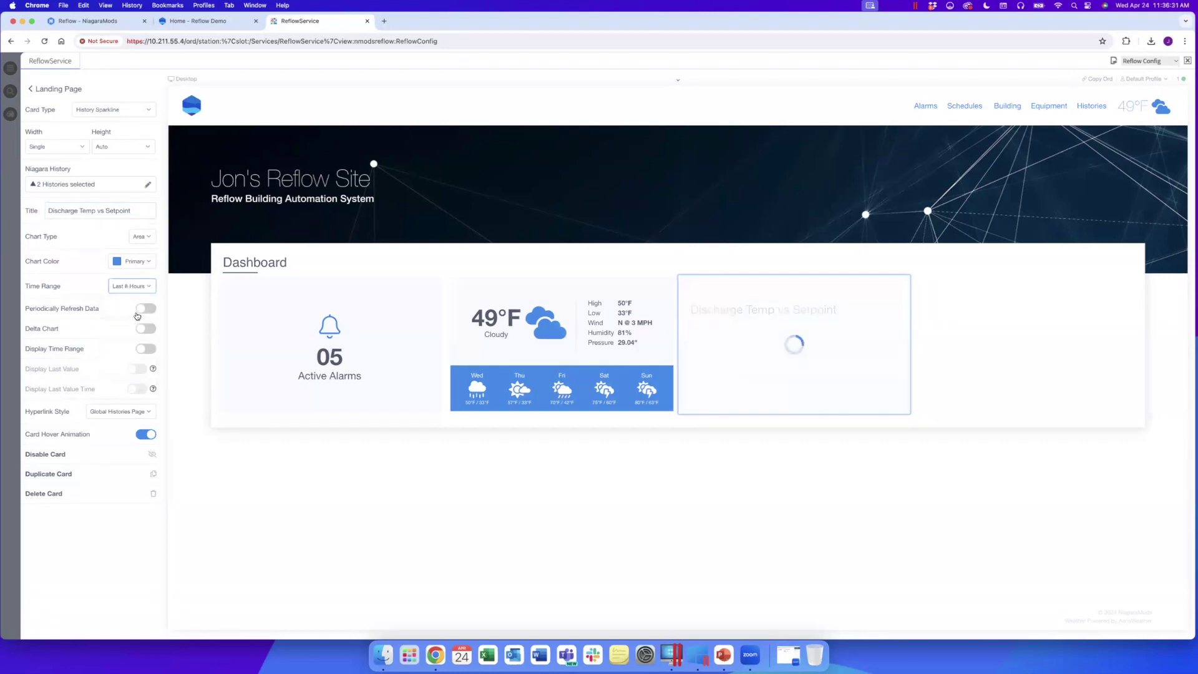
click(144, 347)
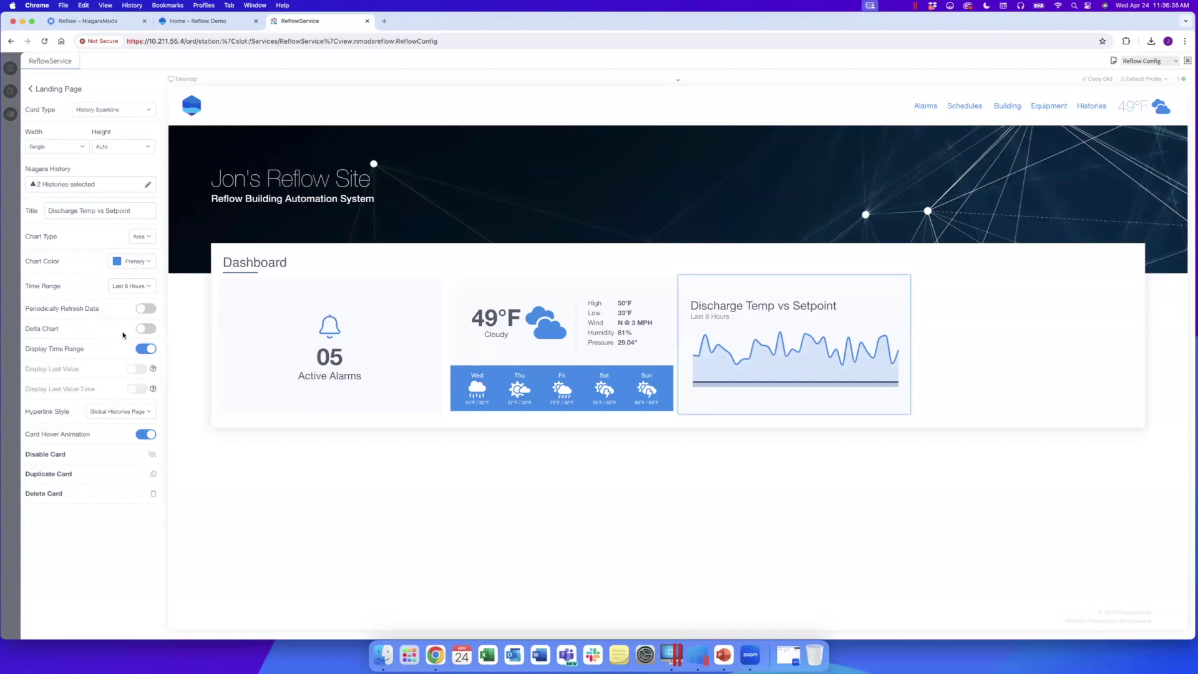
View the sparkline card's full history chart, isolate the AHU 01 DischargeTempSp series, and return to the landing page.
click(785, 330)
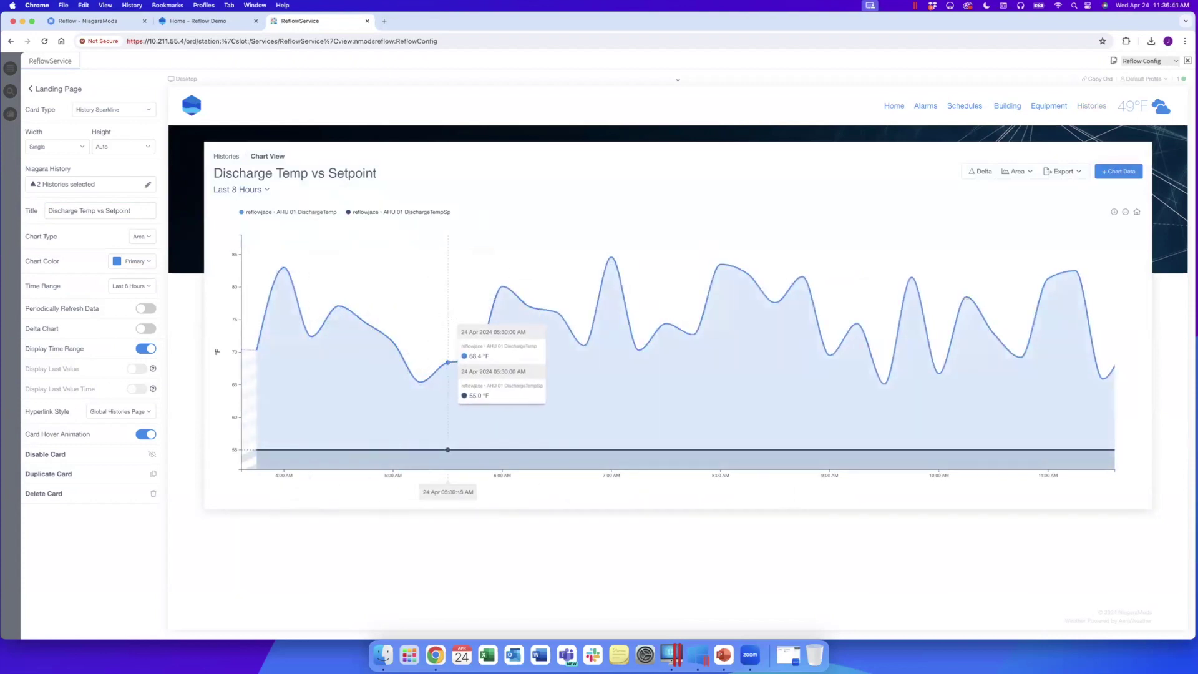
click(437, 214)
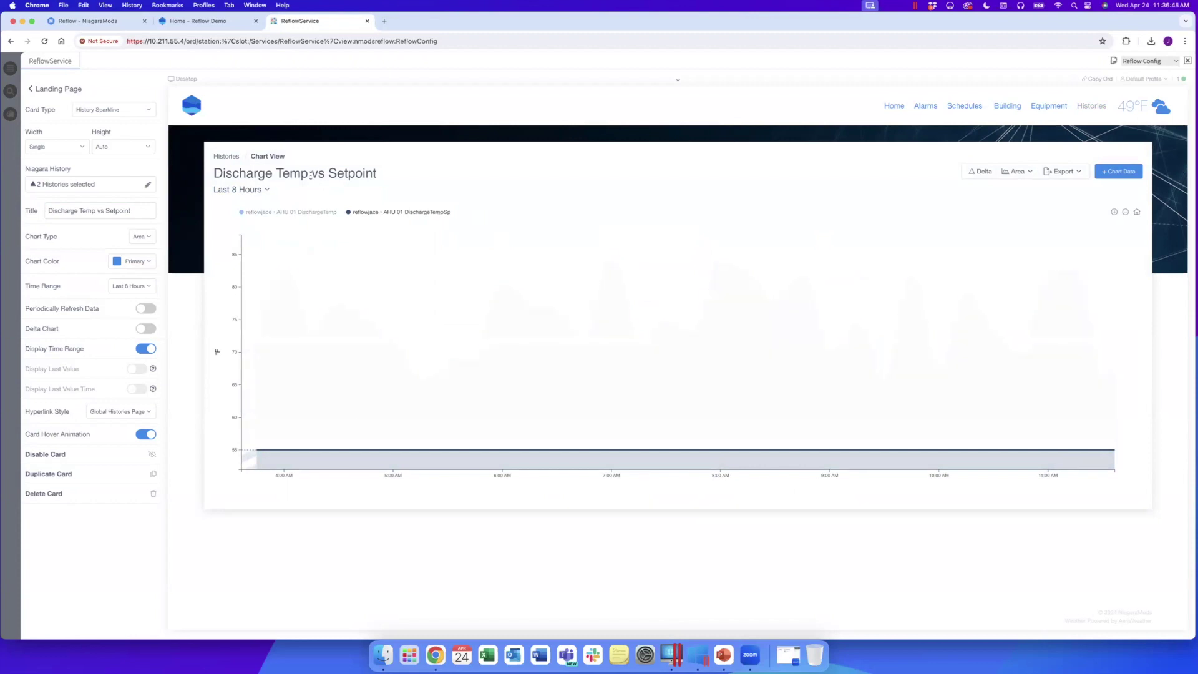
click(191, 106)
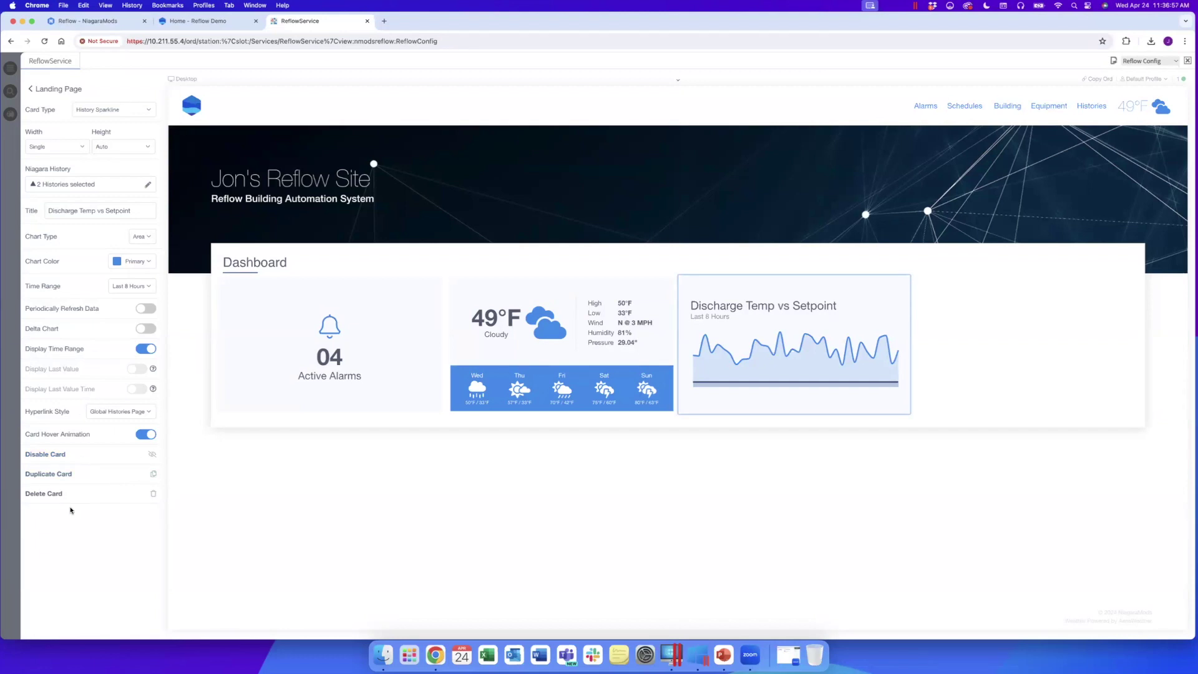
Duplicate the Discharge Temp vs Setpoint card, set the copy's height to Half, and duplicate that half-height card.
click(66, 474)
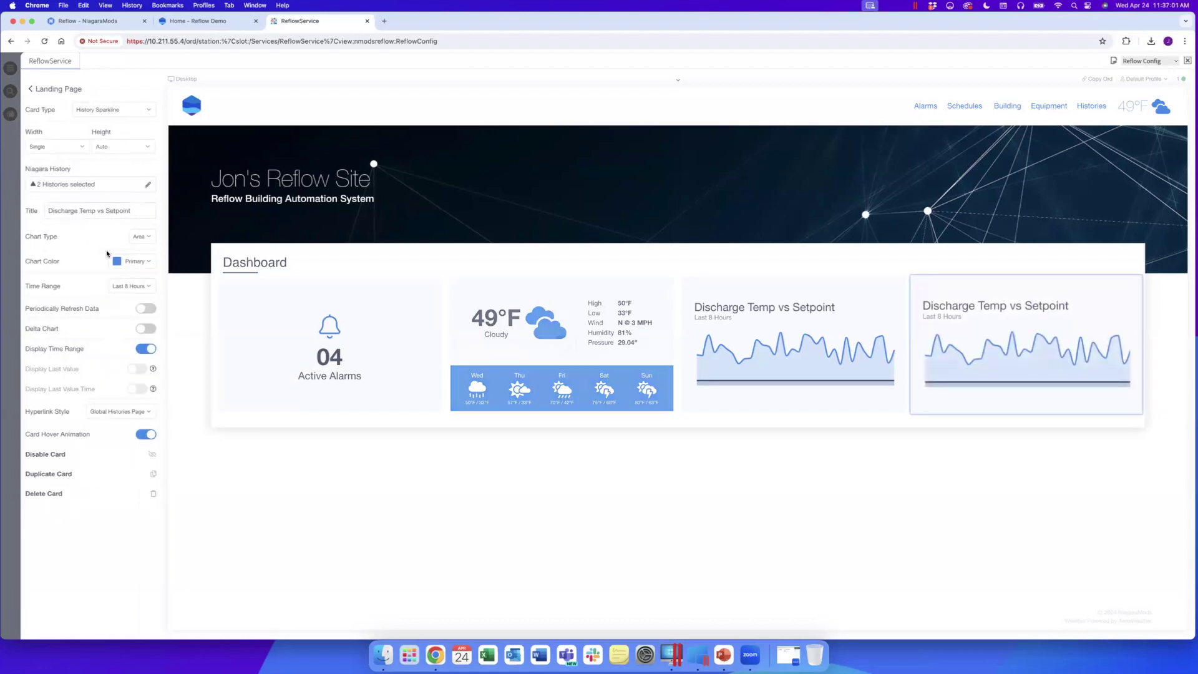
click(114, 148)
click(106, 194)
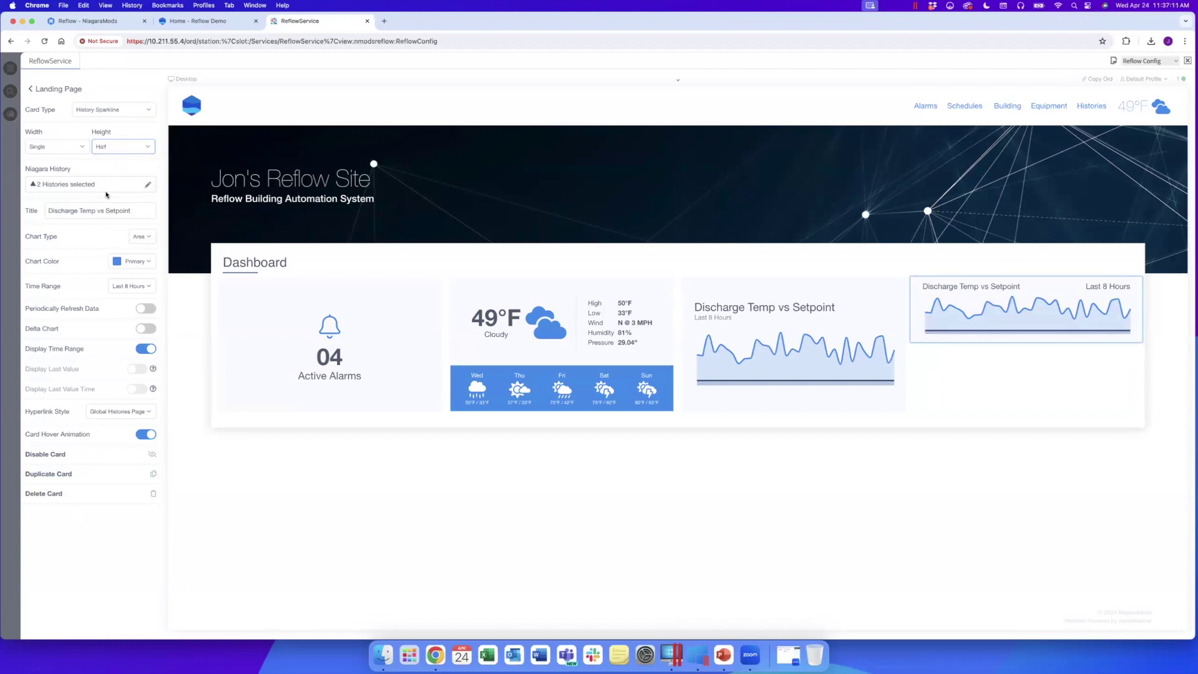
click(65, 474)
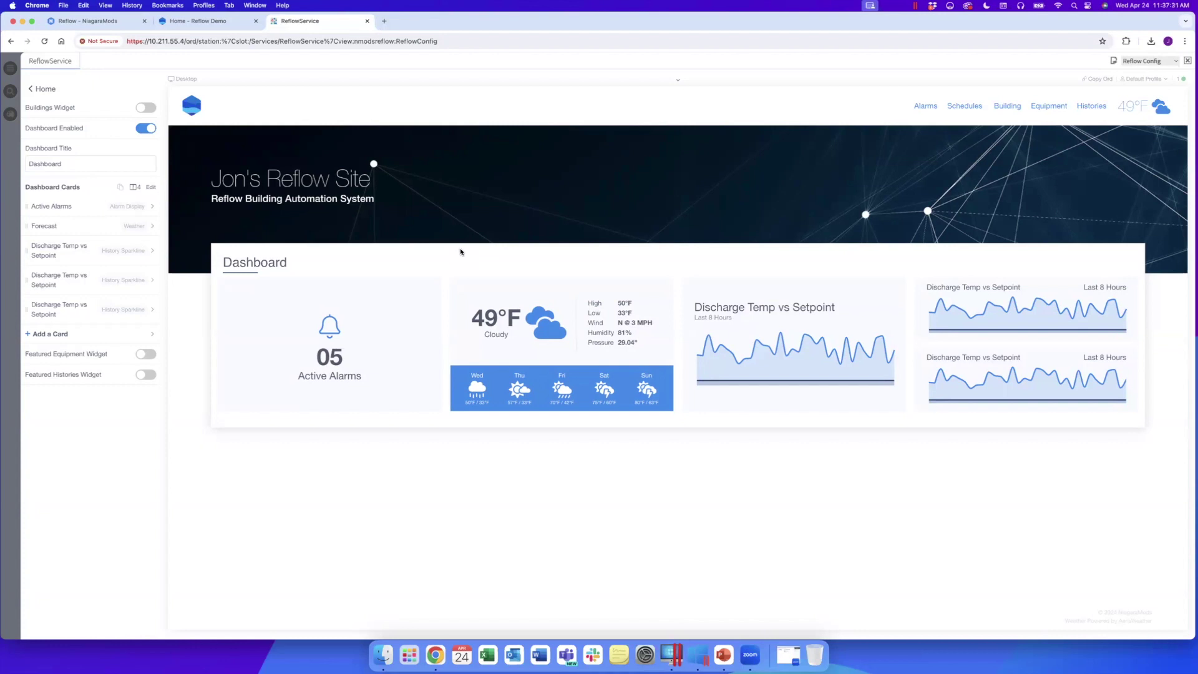
Select all five dashboard cards and duplicate them in bulk.
click(151, 188)
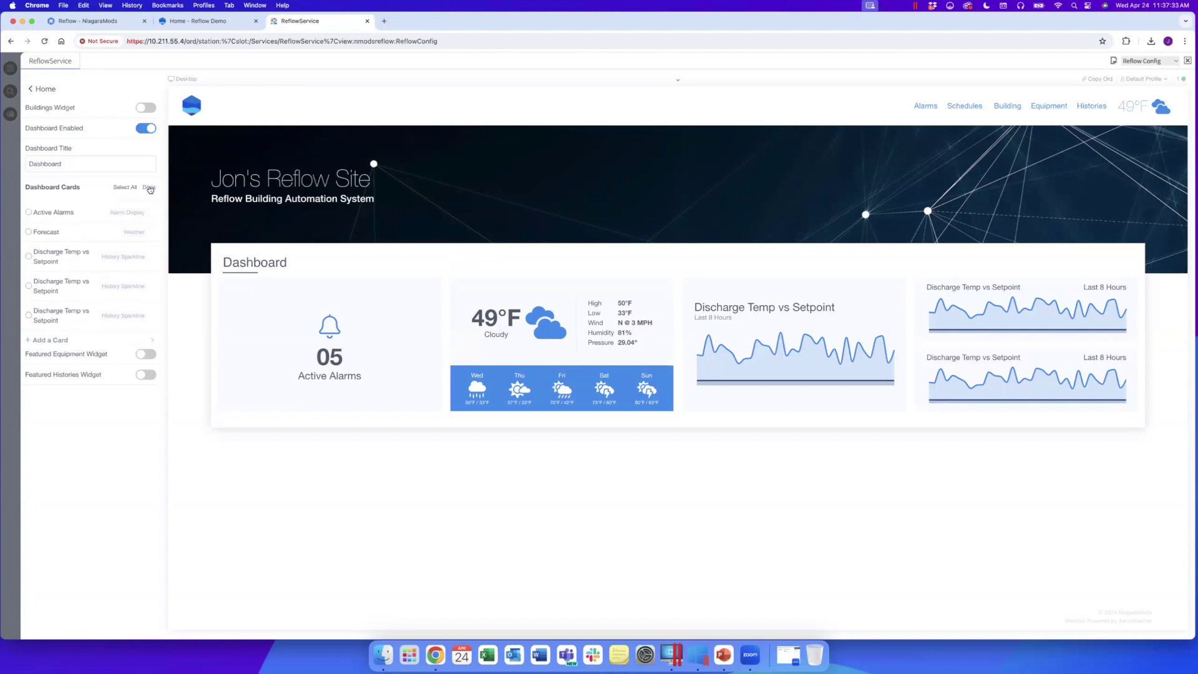
click(127, 188)
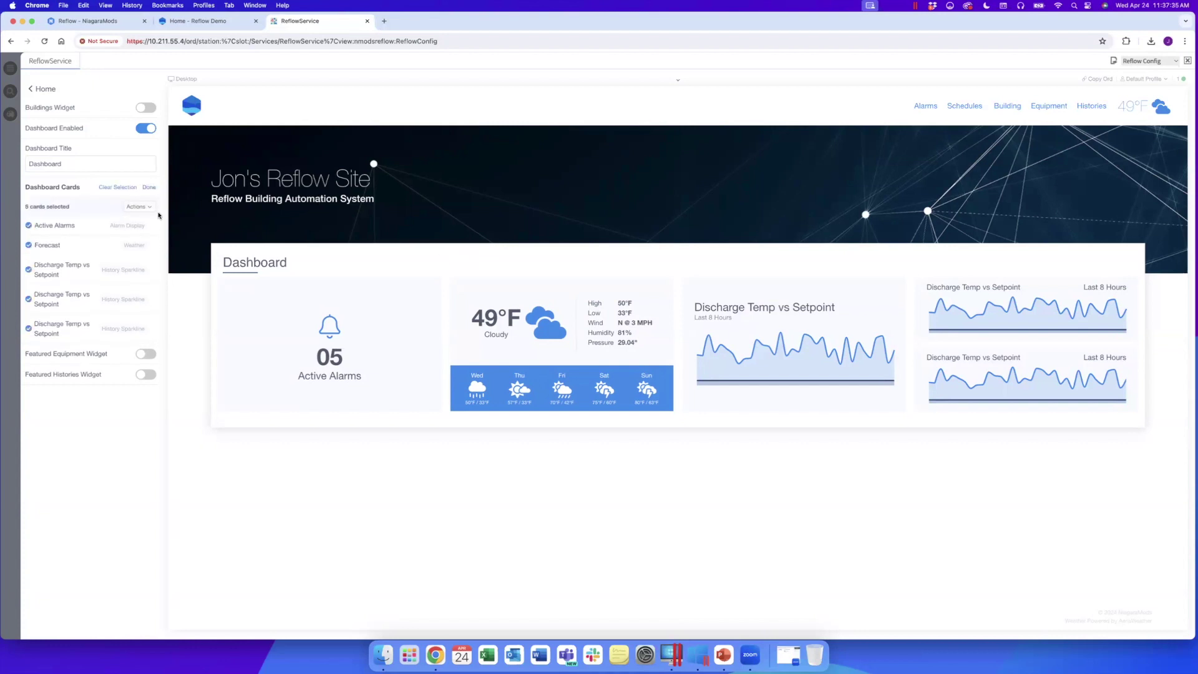
click(150, 207)
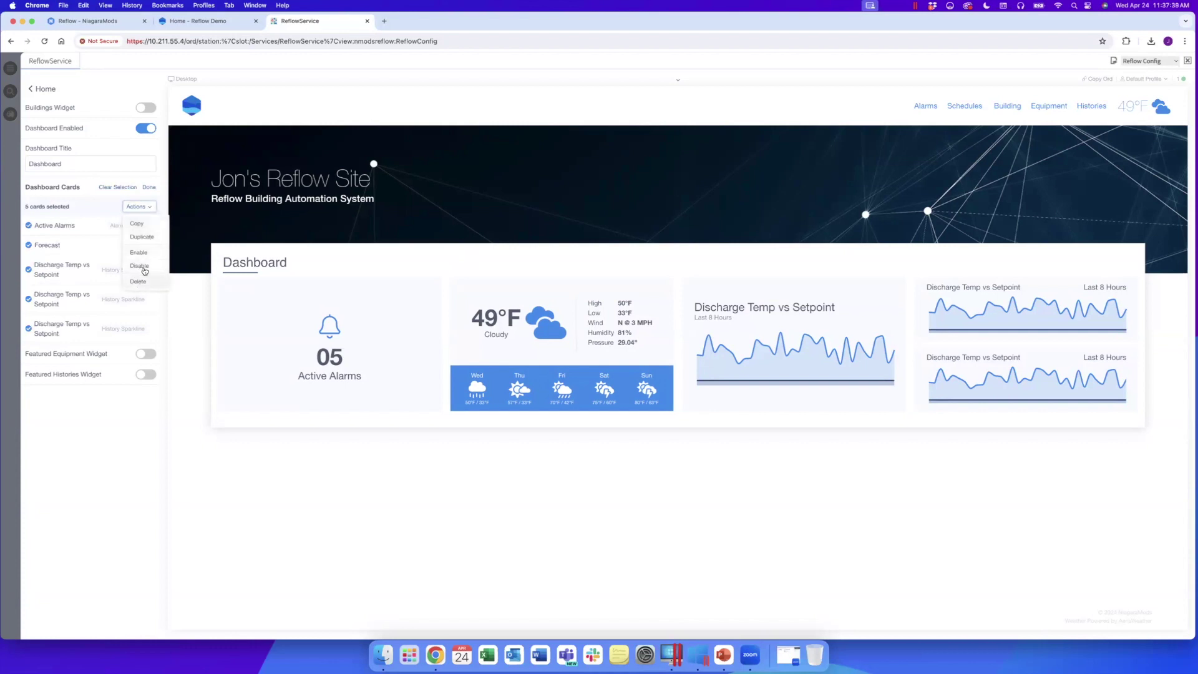
click(143, 238)
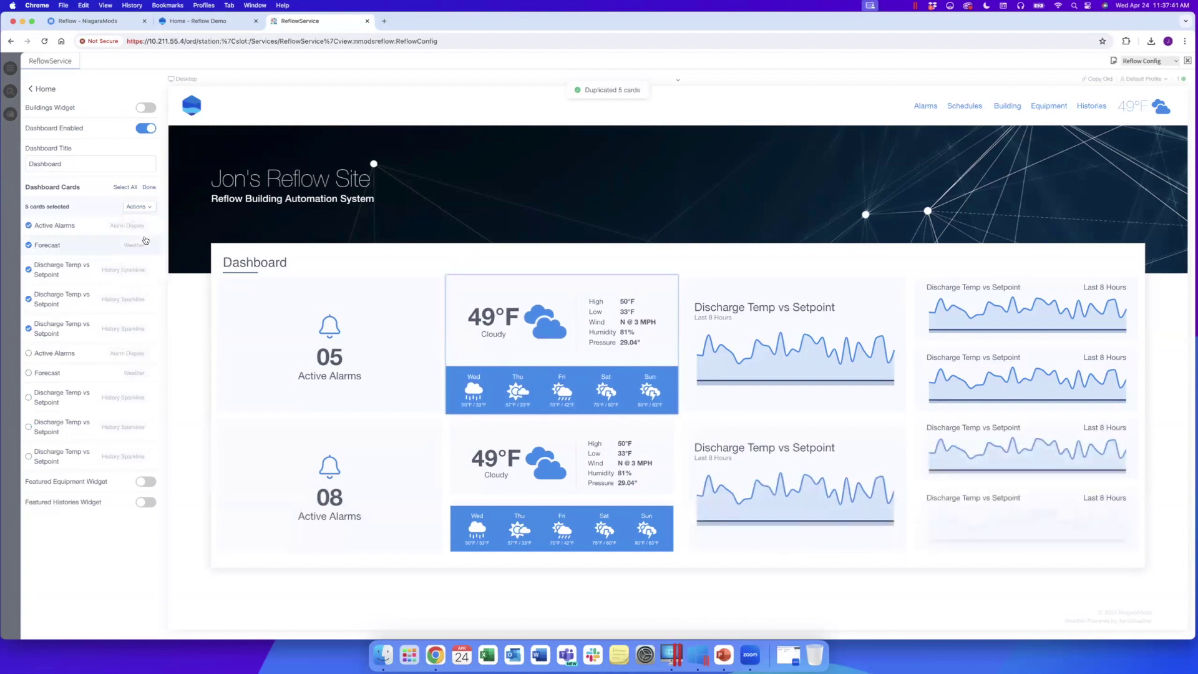
click(149, 187)
Set the last half-height sparkline card's height to Quarter and duplicate that card.
click(70, 431)
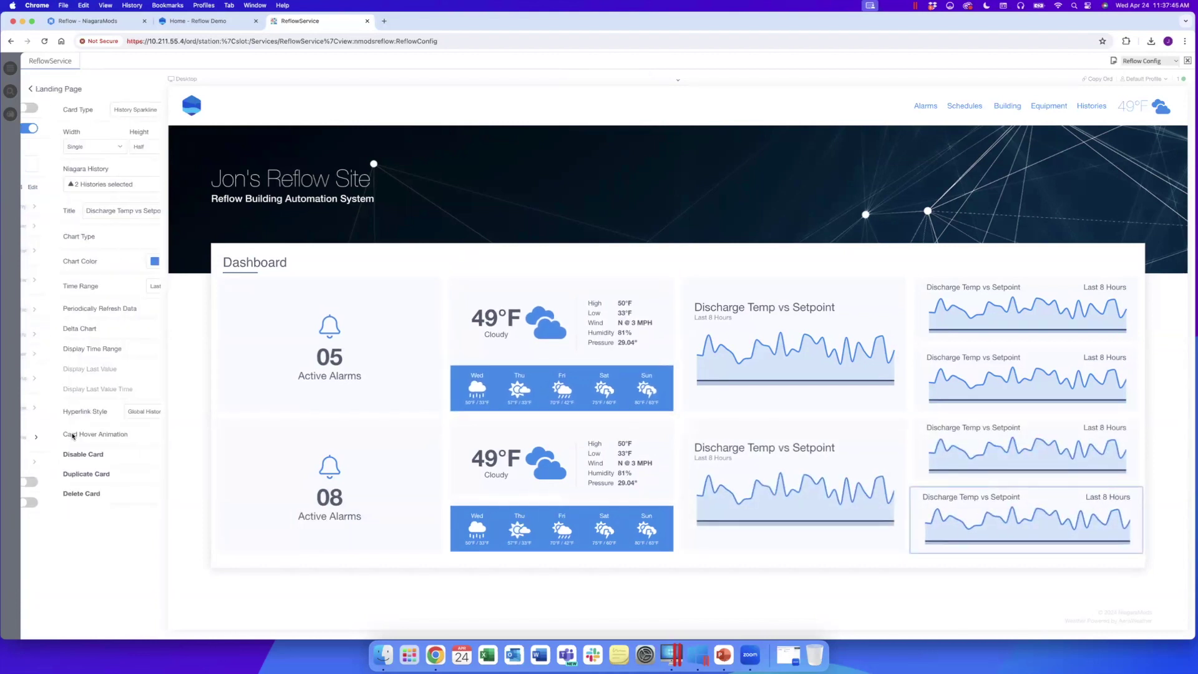
click(123, 147)
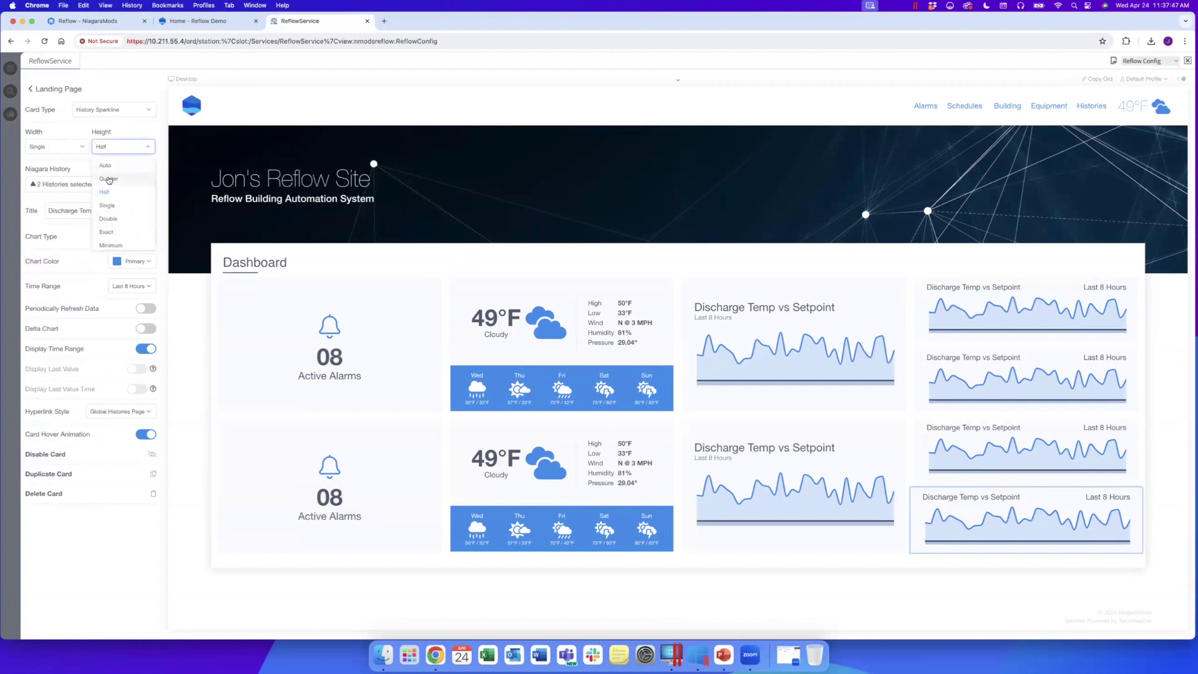
click(113, 178)
right_click(64, 473)
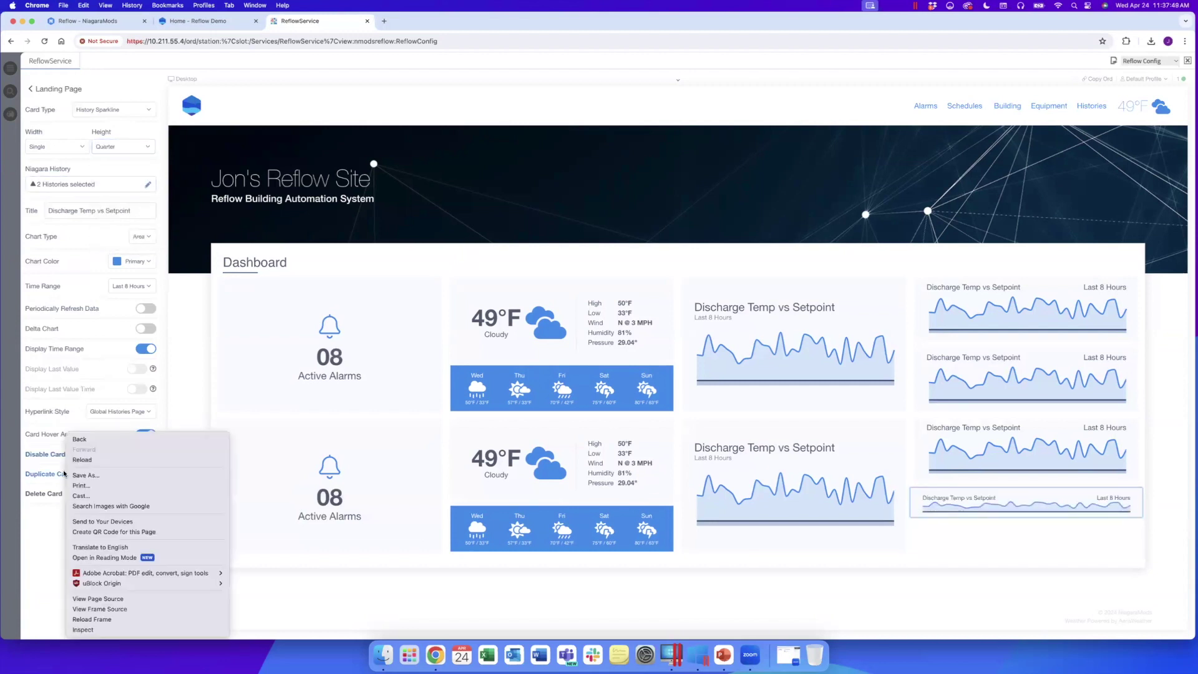
click(50, 479)
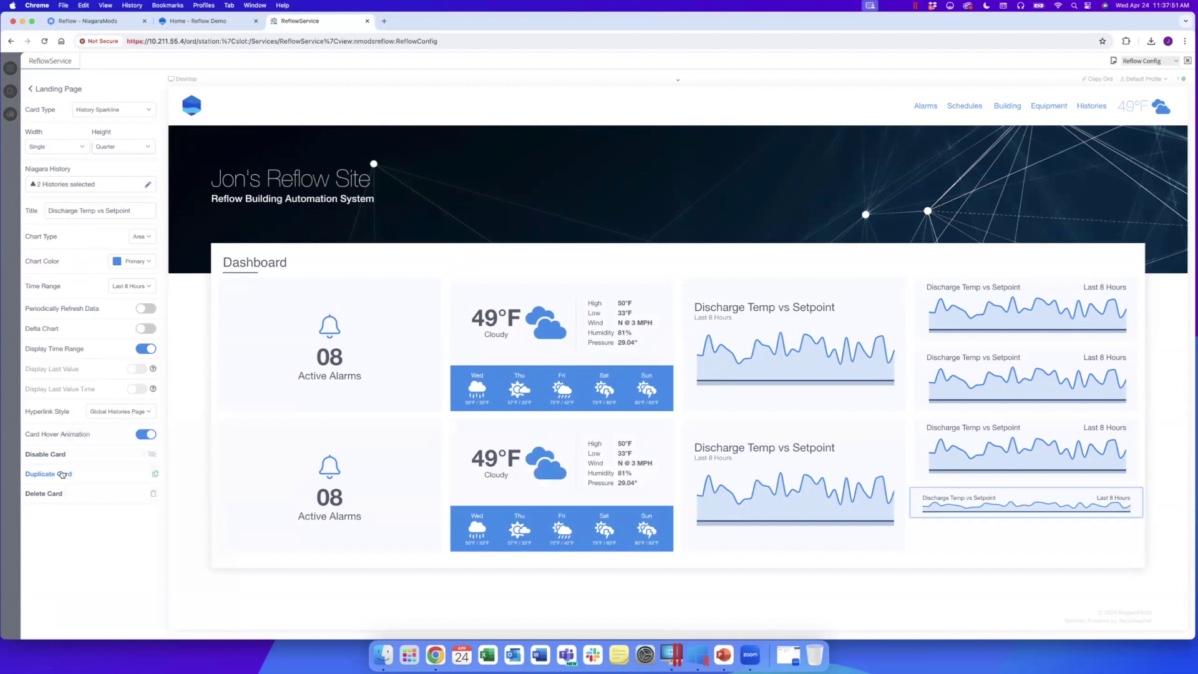
click(60, 474)
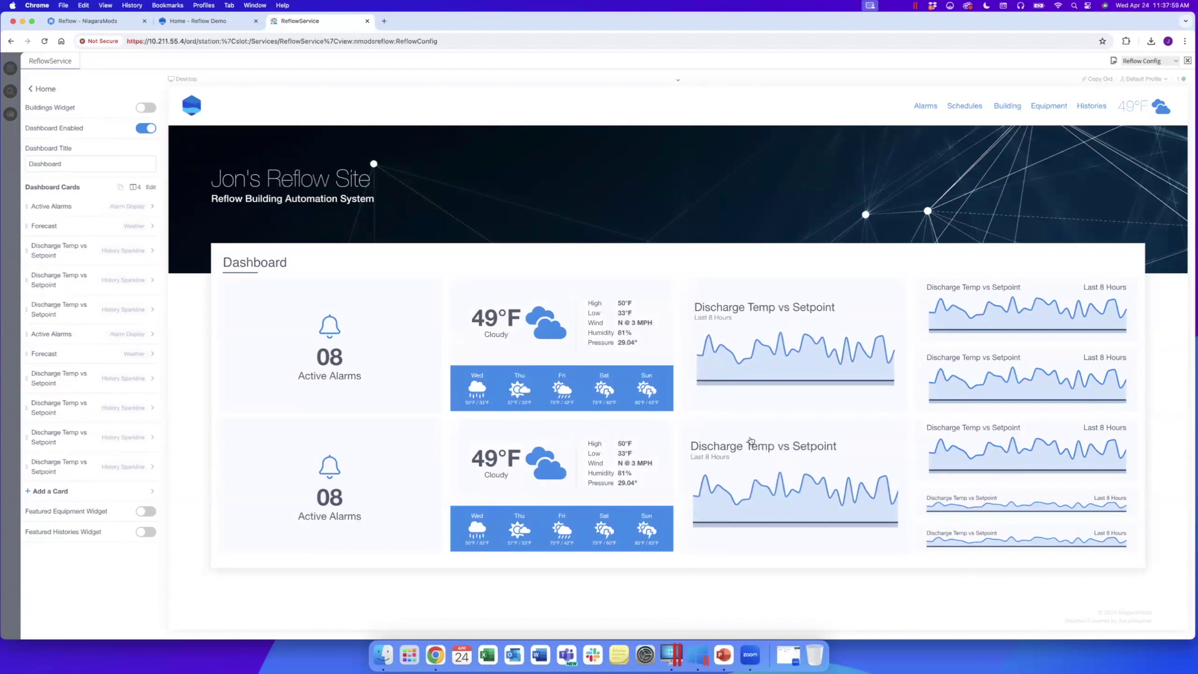
Duplicate the last quarter-height sparkline card and set the new copy to Double height and Full width.
click(83, 469)
click(73, 475)
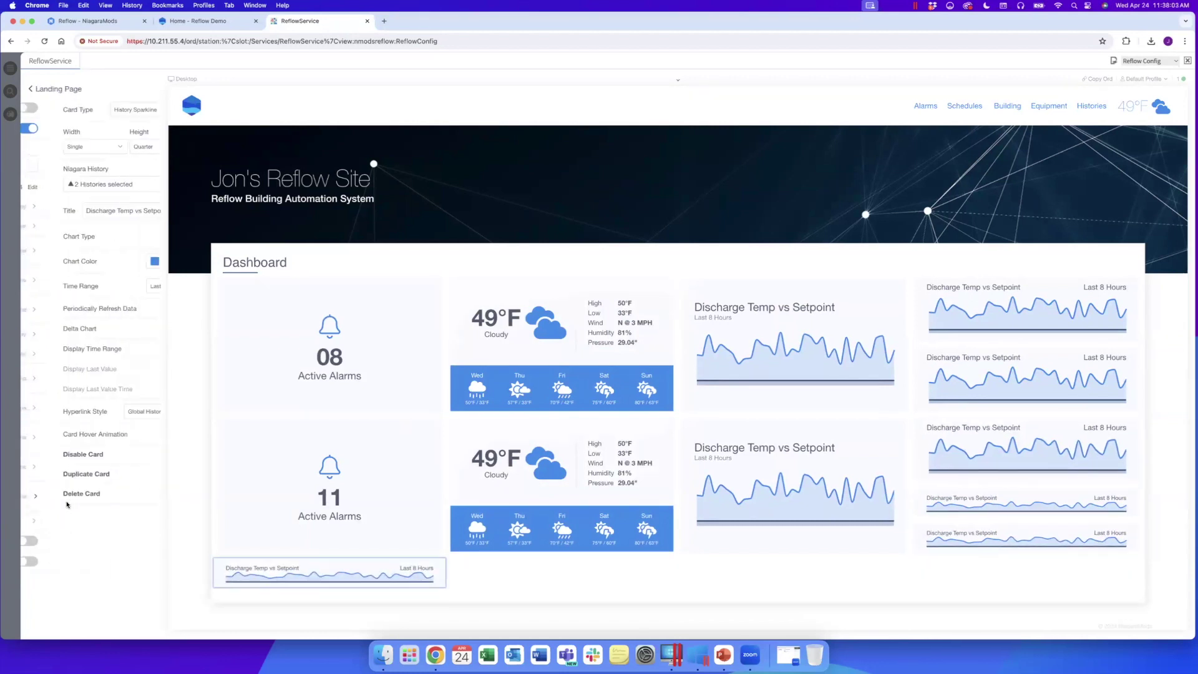
click(123, 147)
click(114, 220)
click(56, 147)
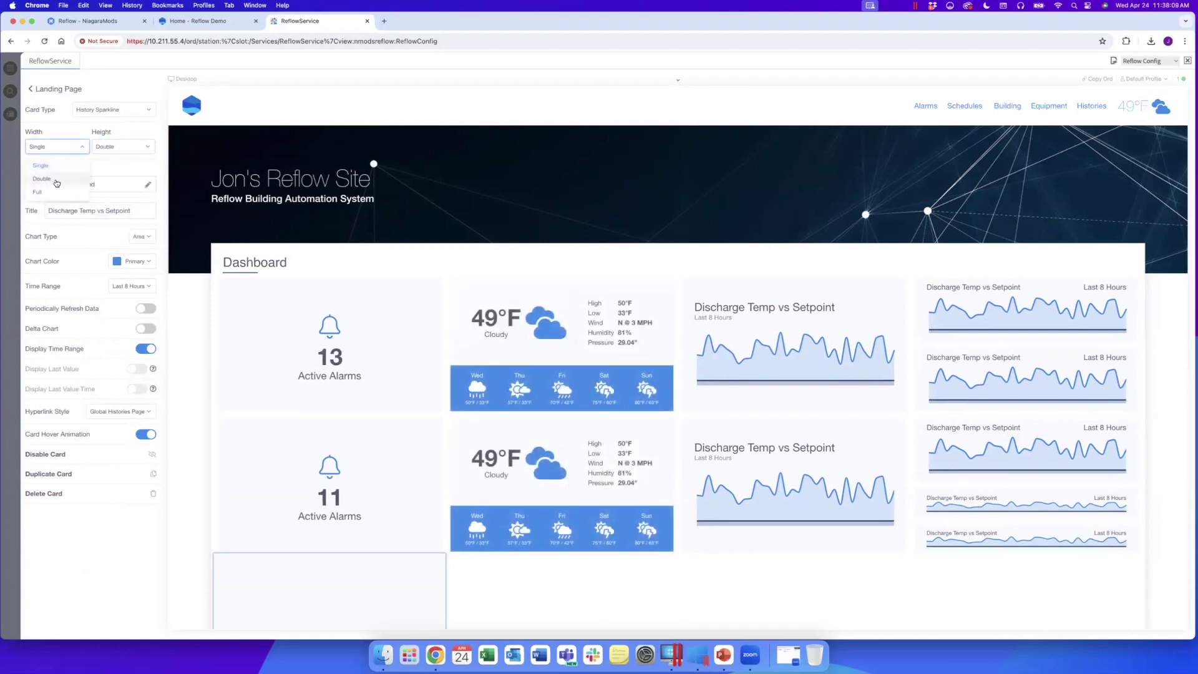
click(55, 193)
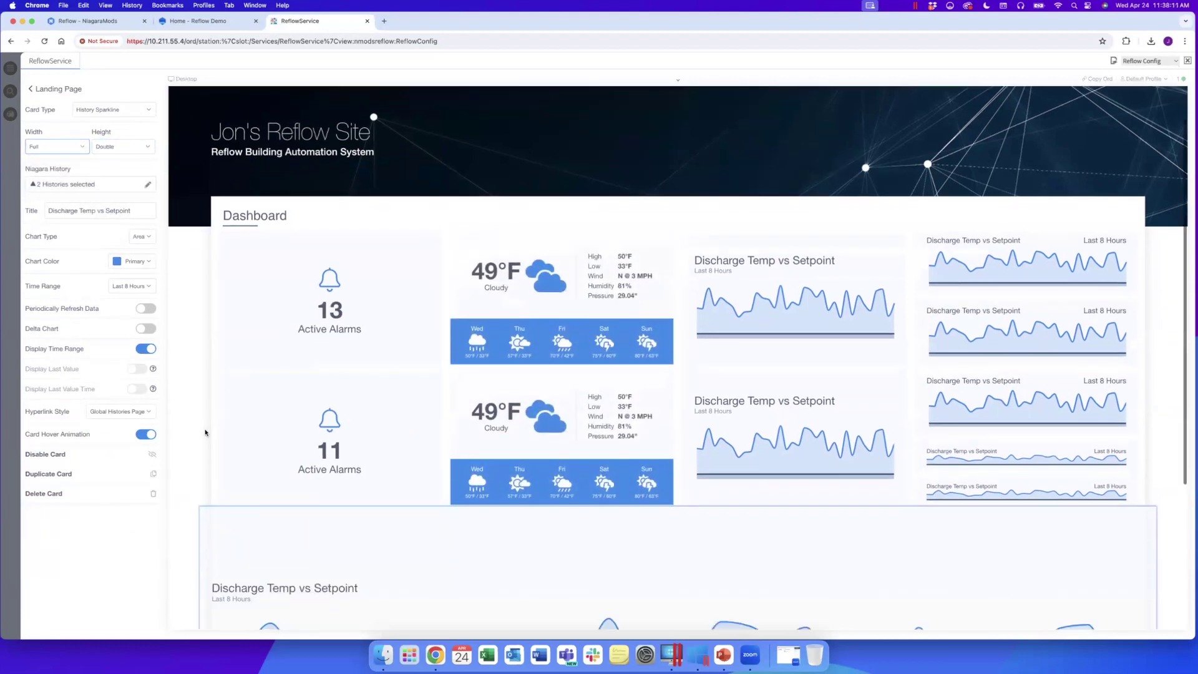
Change the full-width card's type to History Chart and return to the dashboard card list to review the layout.
scroll(189, 414, down, 5)
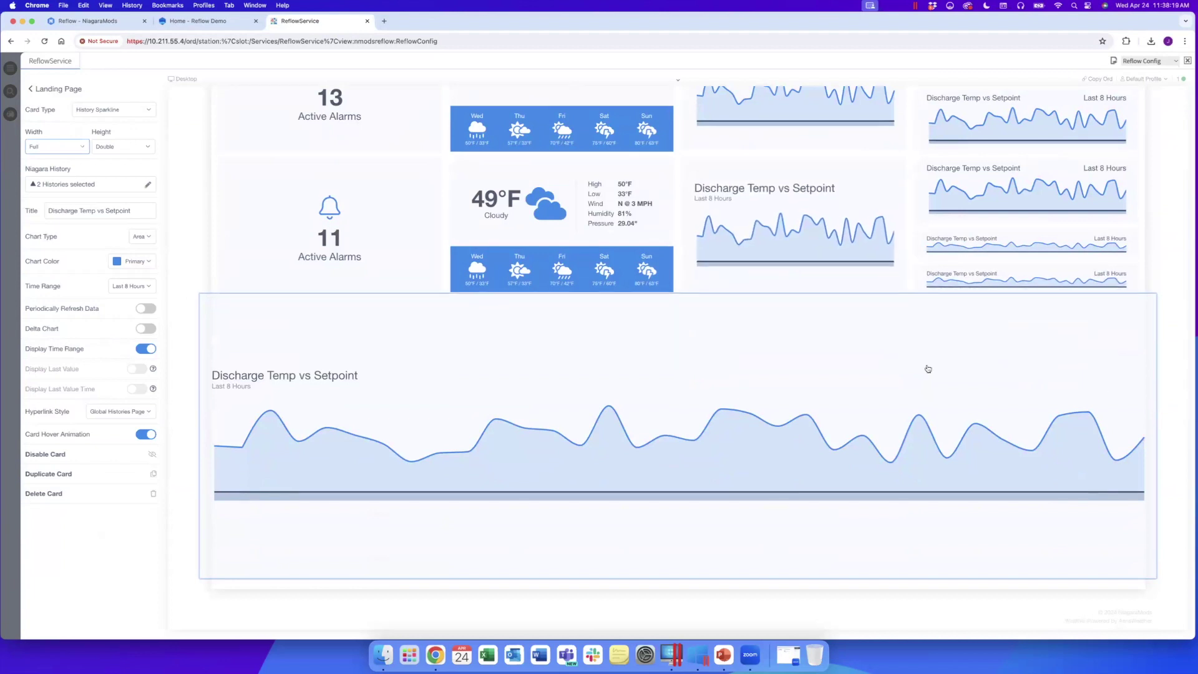
click(112, 109)
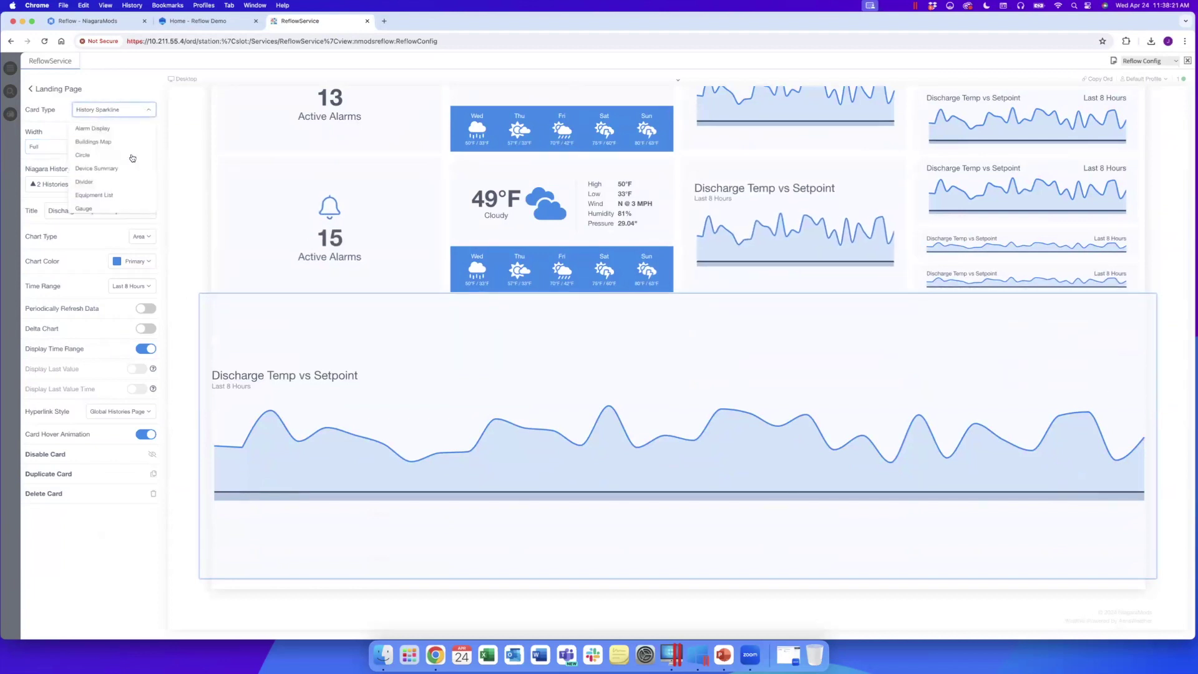
scroll(112, 188, down, 3)
click(111, 187)
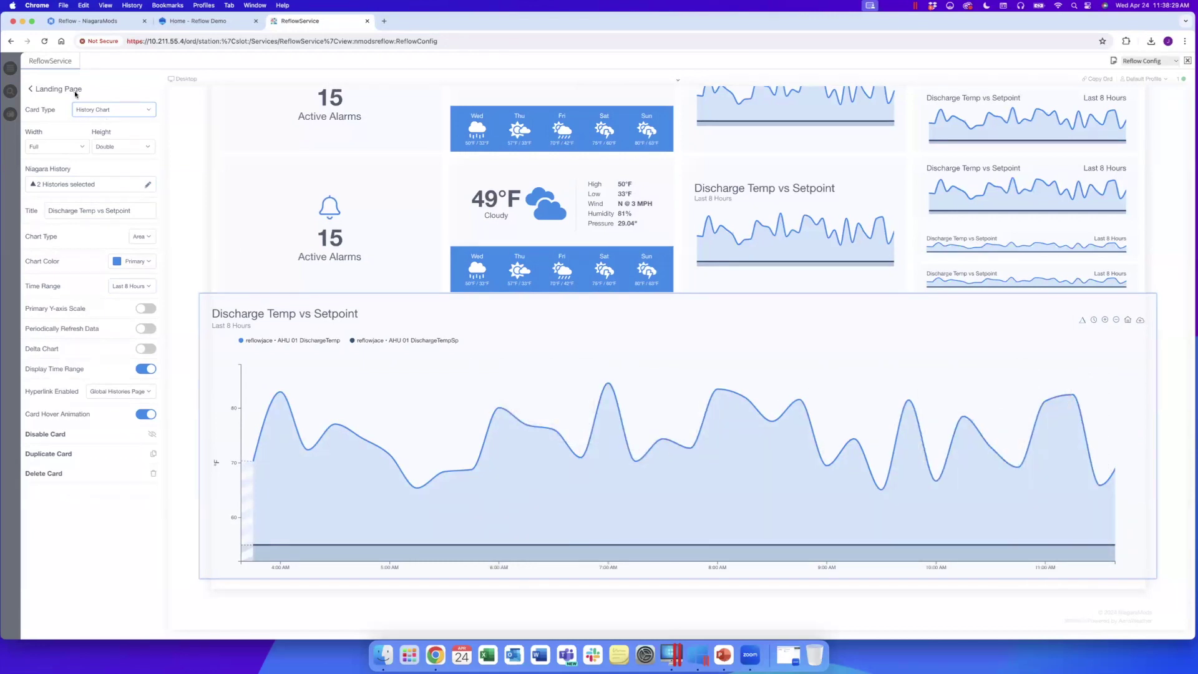
click(53, 91)
scroll(193, 282, up, 5)
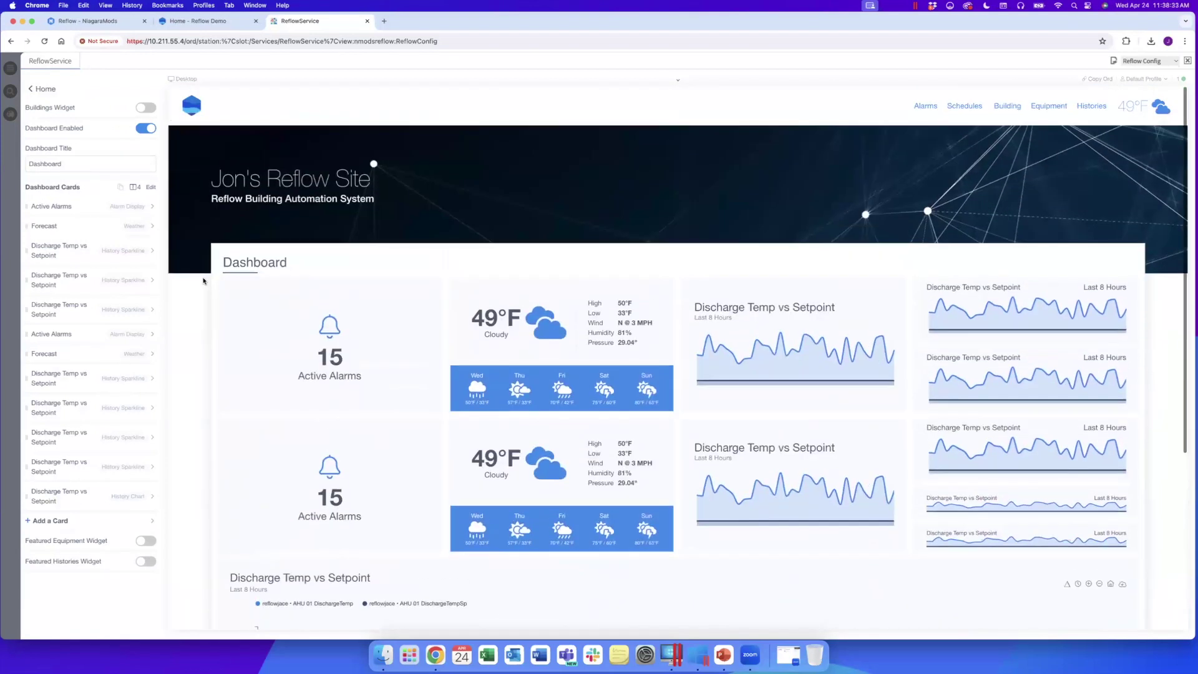
scroll(203, 281, down, 4)
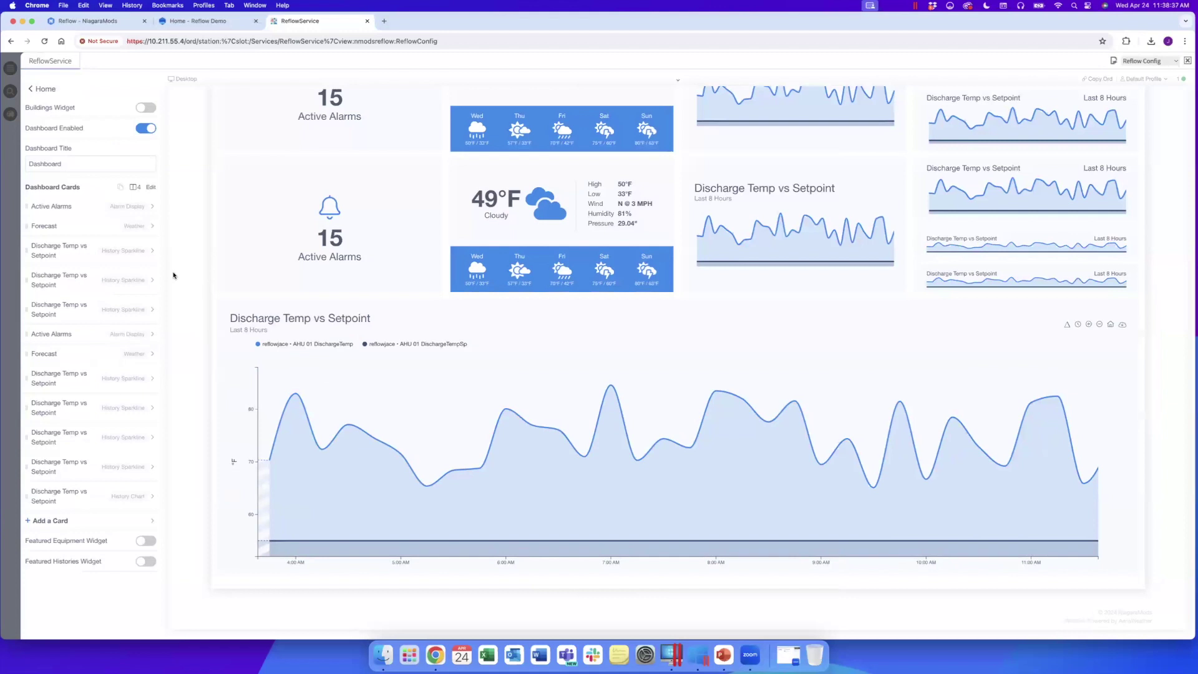
Change the second Forecast card's type to Weather Map.
click(80, 359)
click(143, 115)
scroll(130, 172, down, 3)
scroll(131, 173, down, 2)
click(102, 201)
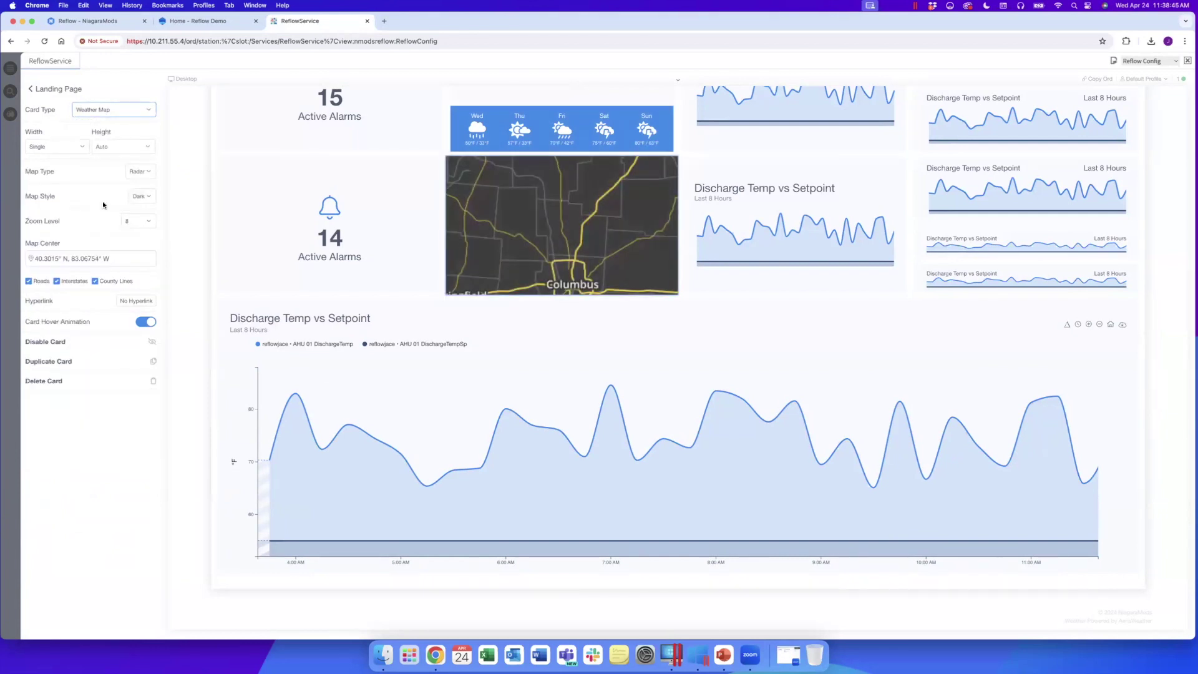
Configure the weather map card with the Light style, the Radar with Infrared Satellite type, and zoom level 5.
click(142, 196)
click(143, 228)
click(141, 171)
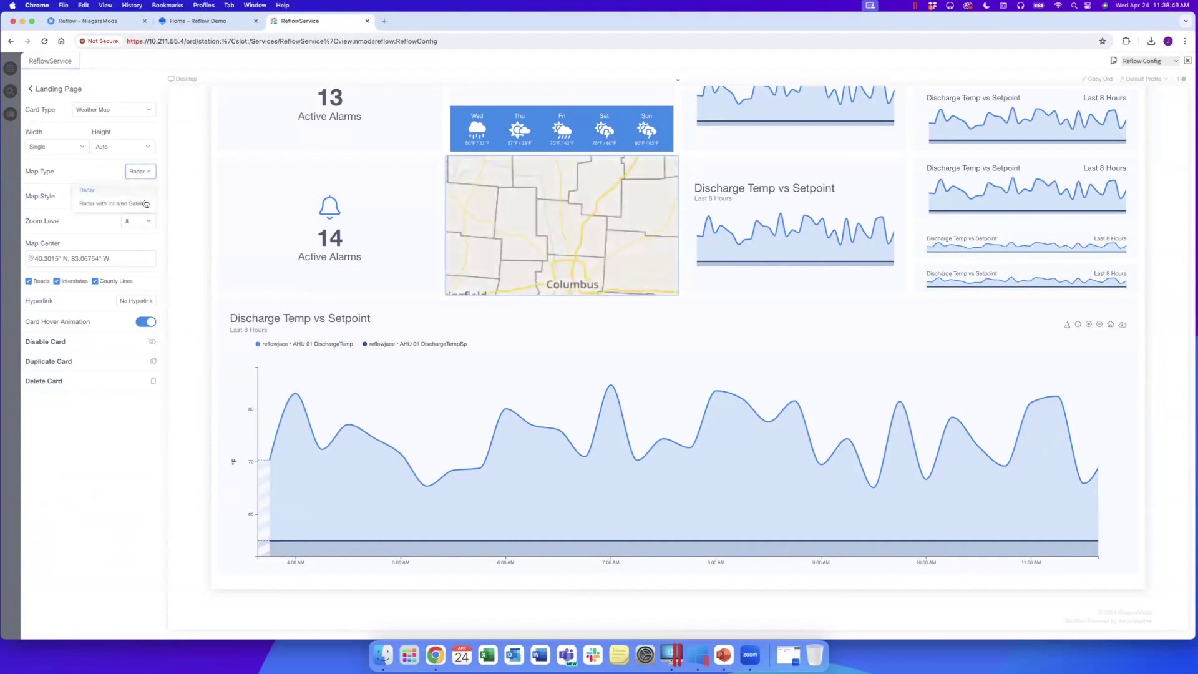
click(143, 204)
click(144, 226)
click(133, 294)
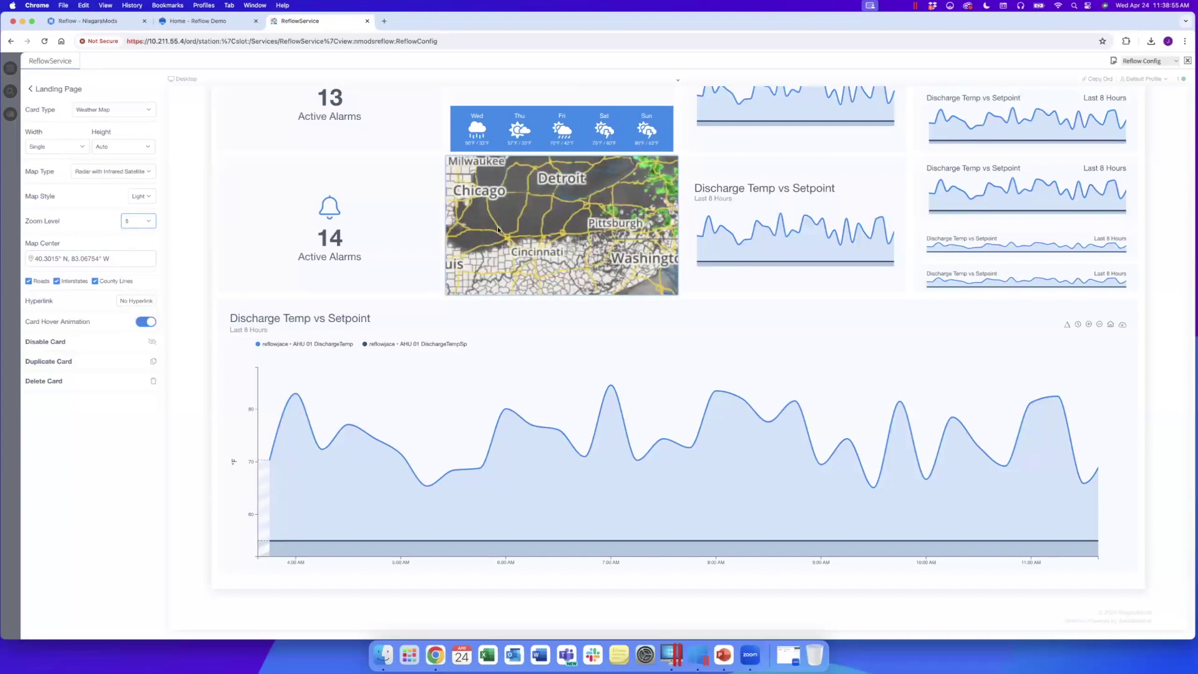
Hide the roads and county lines on the weather map card, keeping interstates shown, and return to the landing page card list.
click(96, 281)
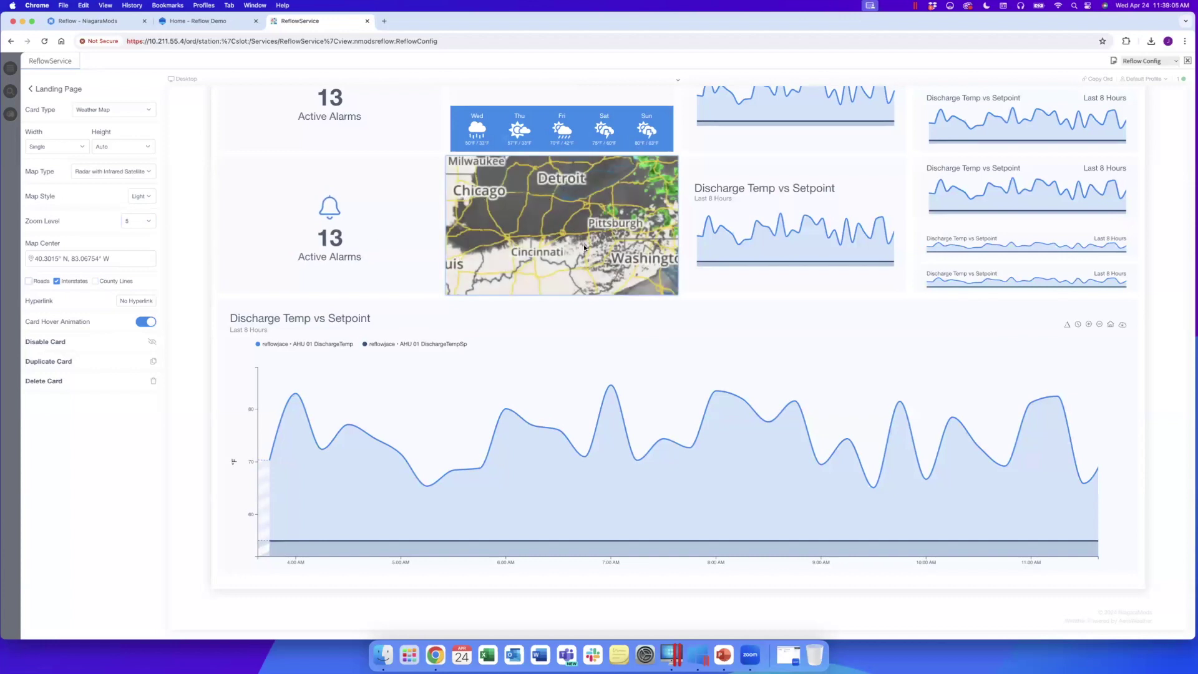
click(48, 89)
Change the lower Active Alarms card's type to Gauge.
click(57, 335)
click(142, 111)
click(90, 194)
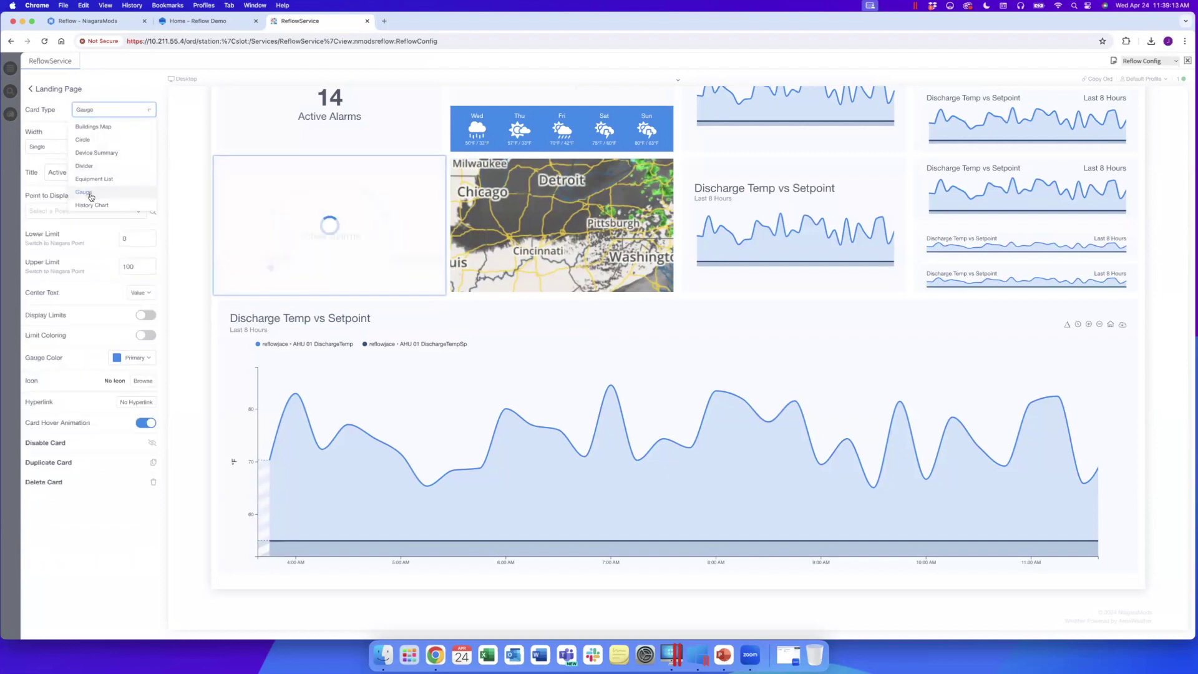
Search the station for "demand" and assign BldgA's ElectricMeter Demand point as the gauge's point to display.
click(153, 213)
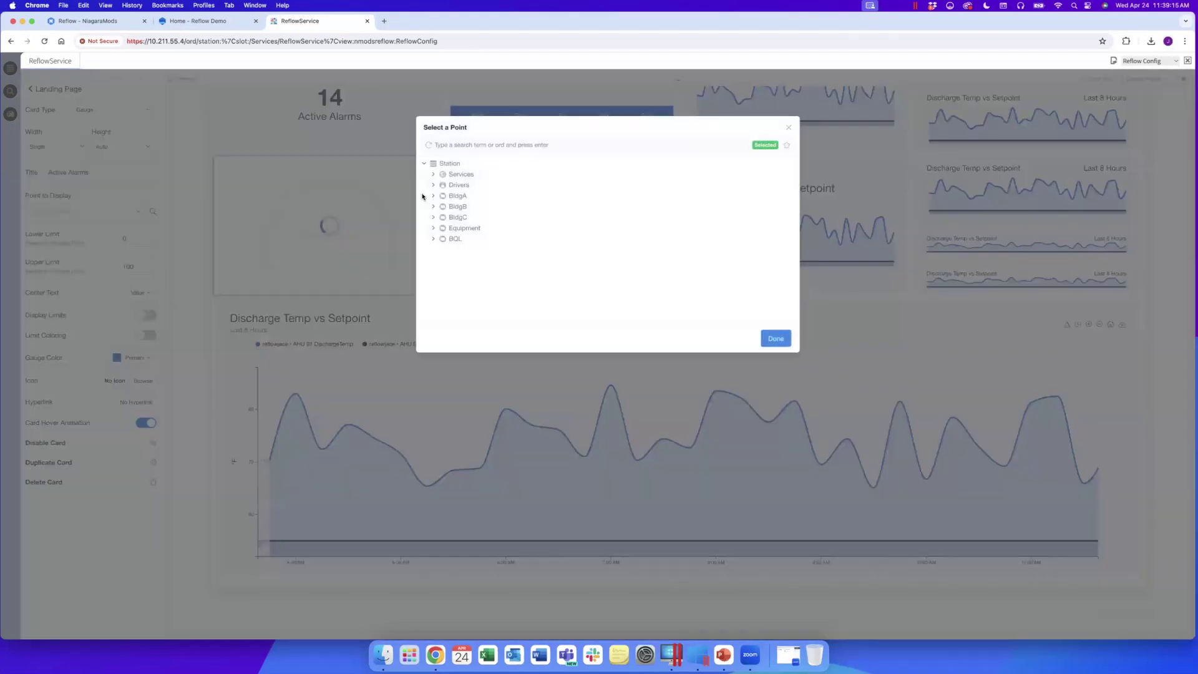
click(487, 145)
text(d)
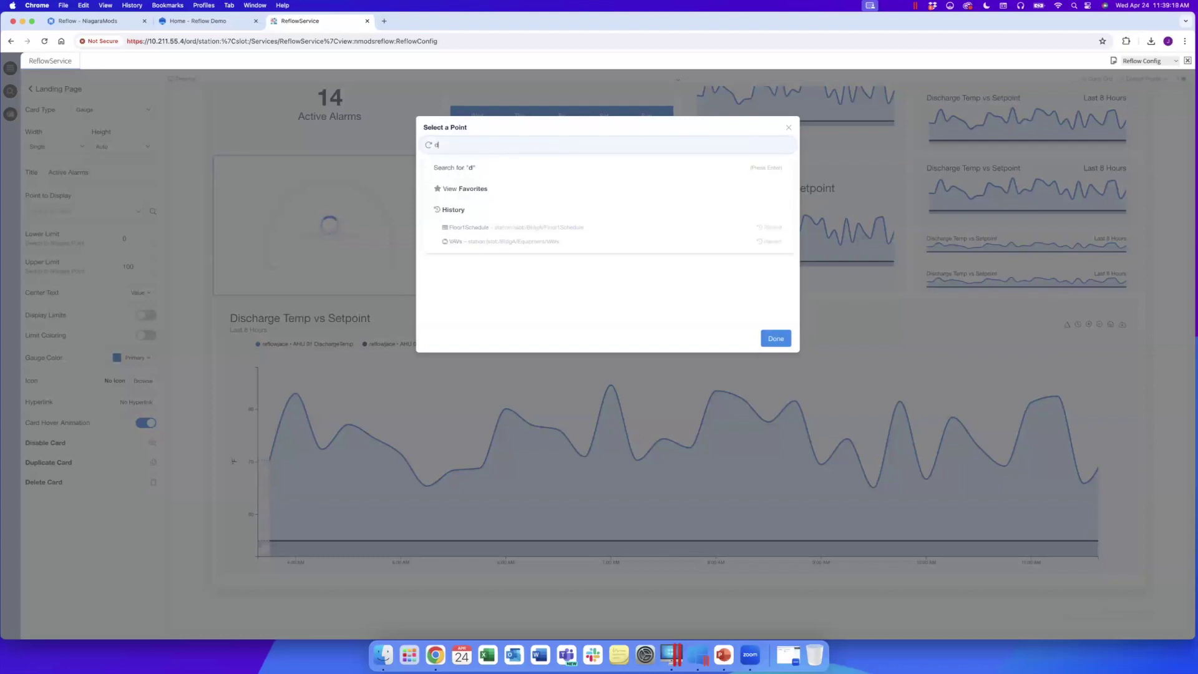
text(emand)
key(Return)
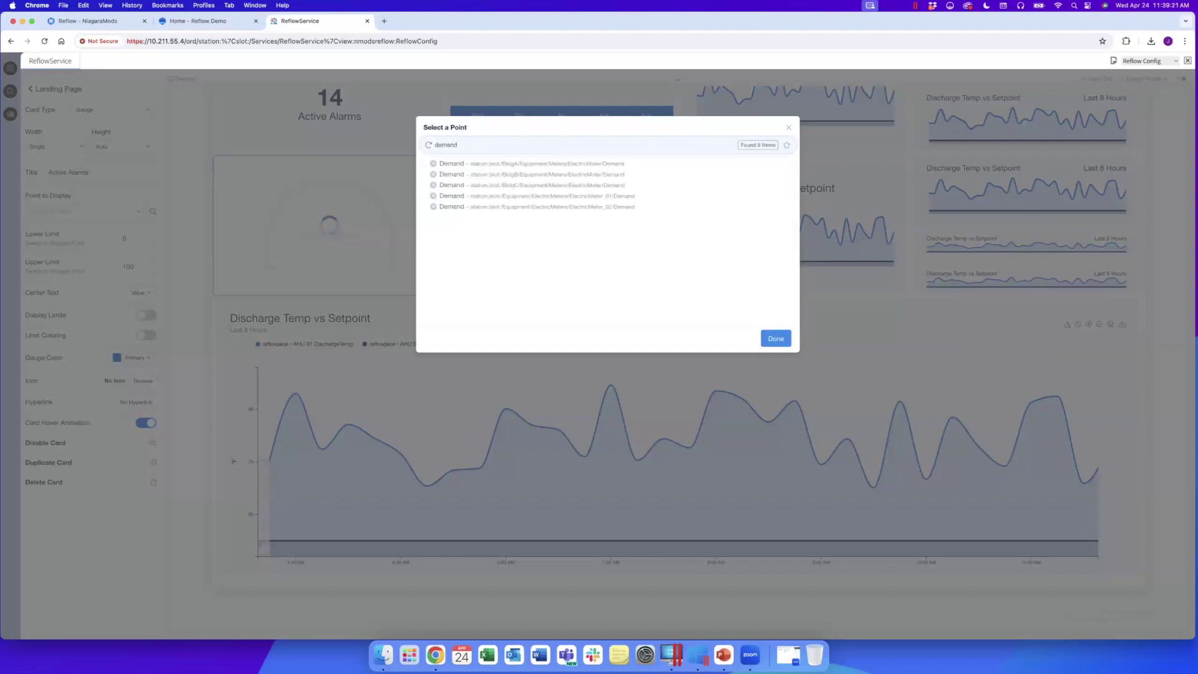
click(555, 165)
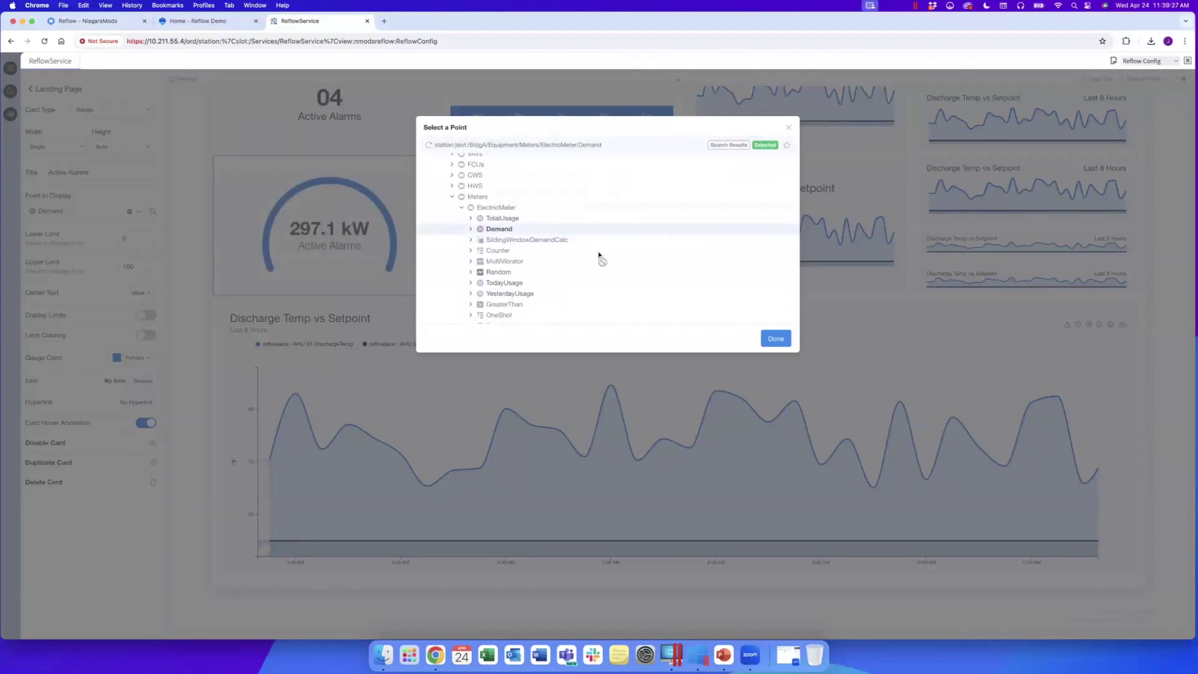
click(775, 339)
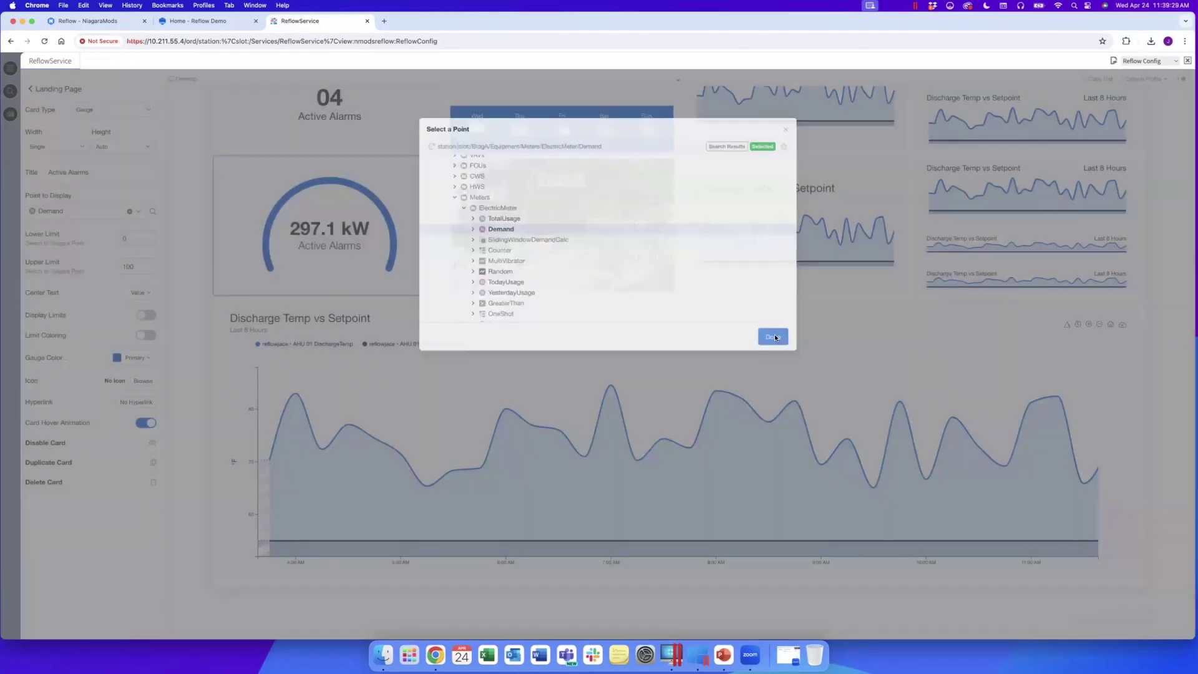
Set the gauge's upper limit to 500 and turn on the display of its limits.
drag(147, 272, 88, 270)
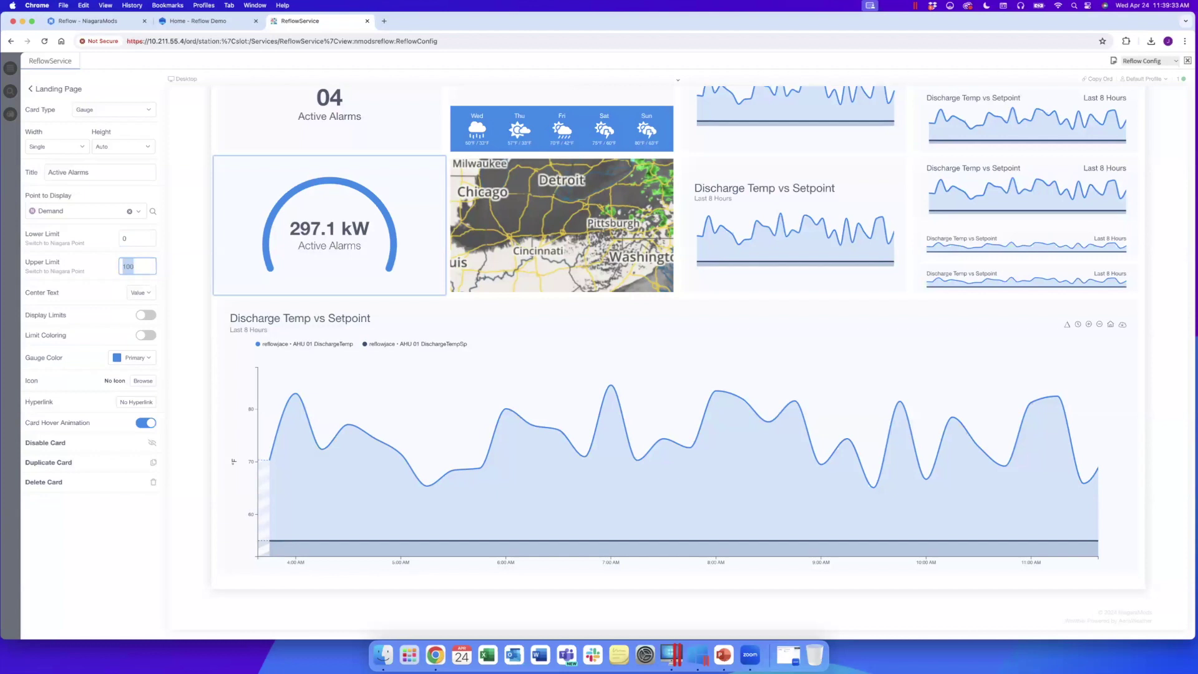
text(500)
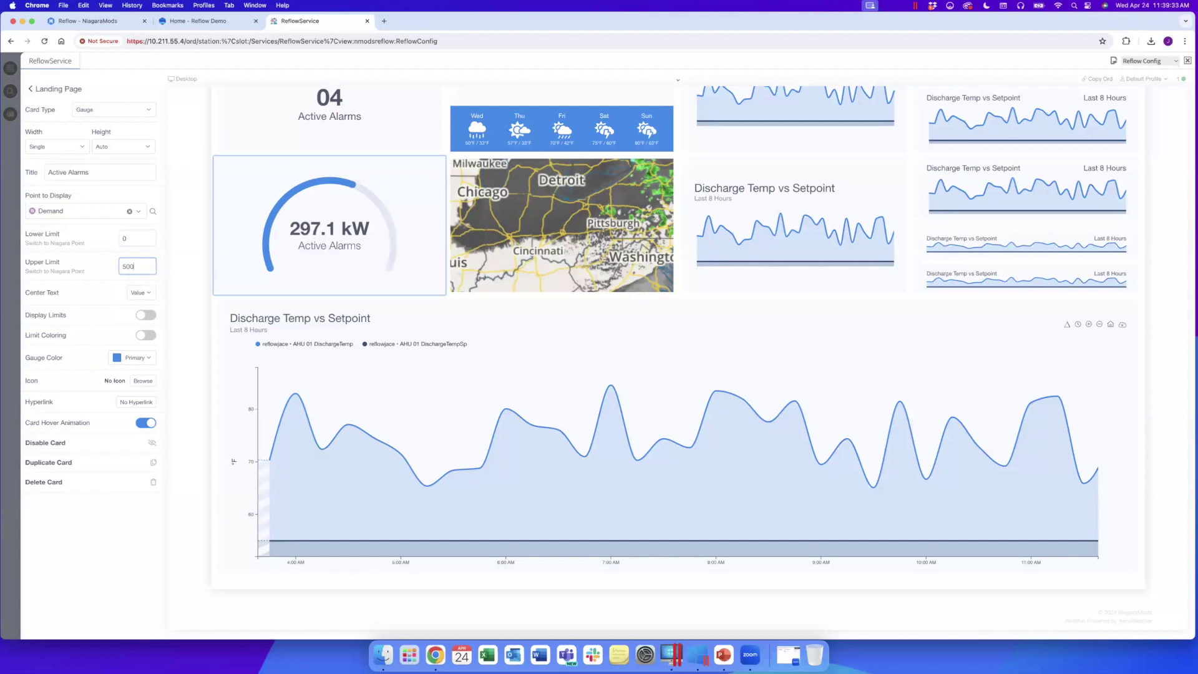
click(146, 316)
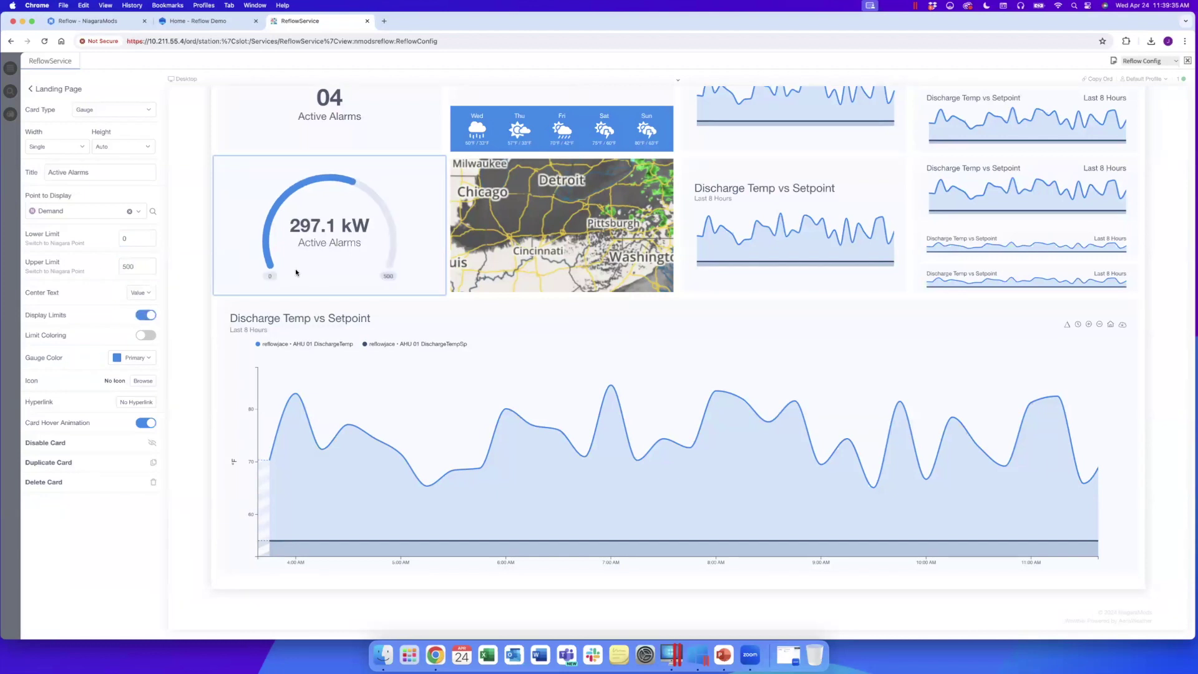
Set the gauge color to Dynamic, driven by BldgA's ElectricMeter Demand point.
click(144, 362)
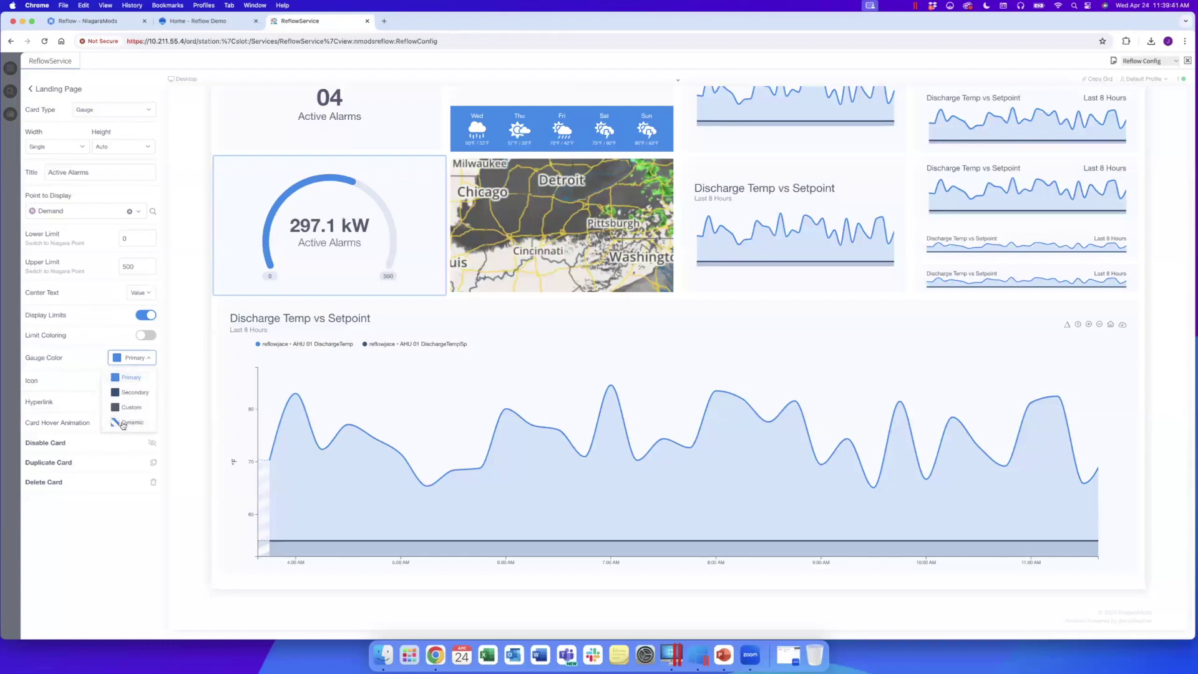
click(127, 393)
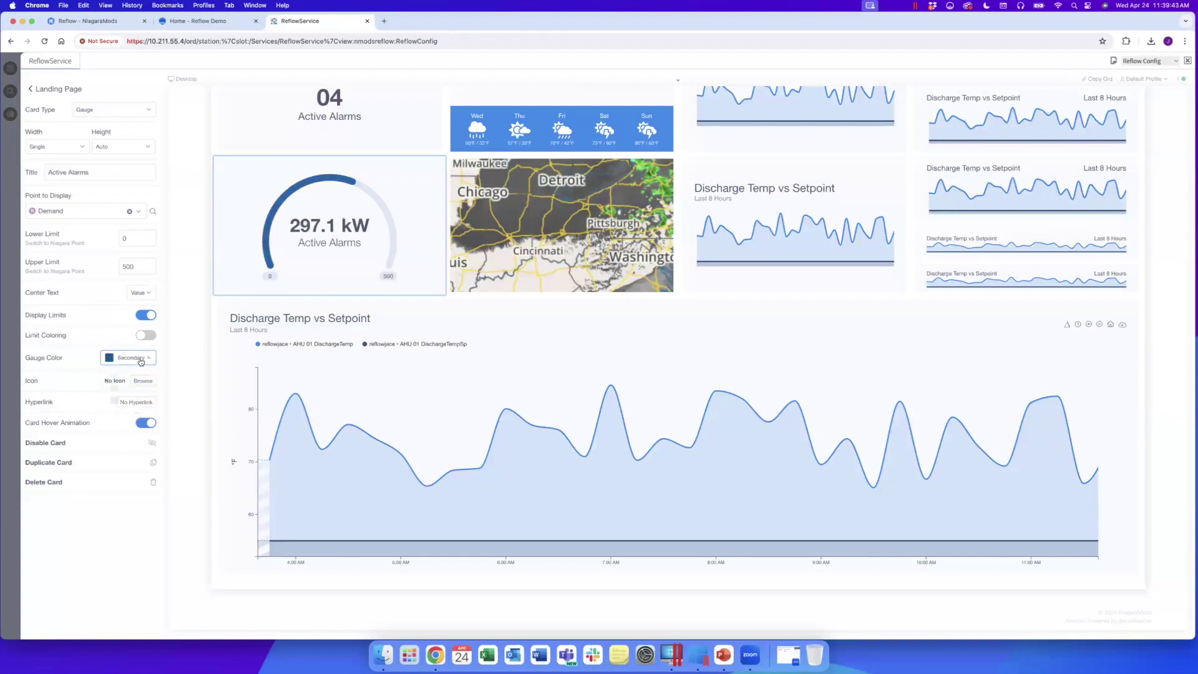
click(140, 362)
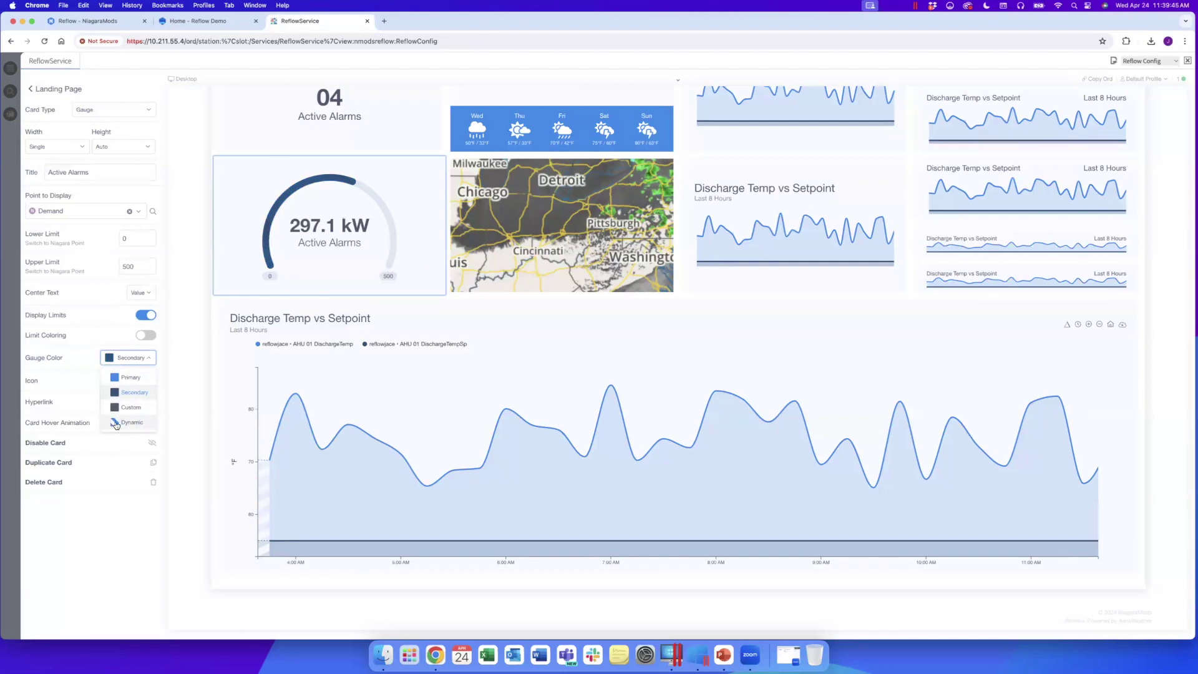
click(115, 424)
click(153, 383)
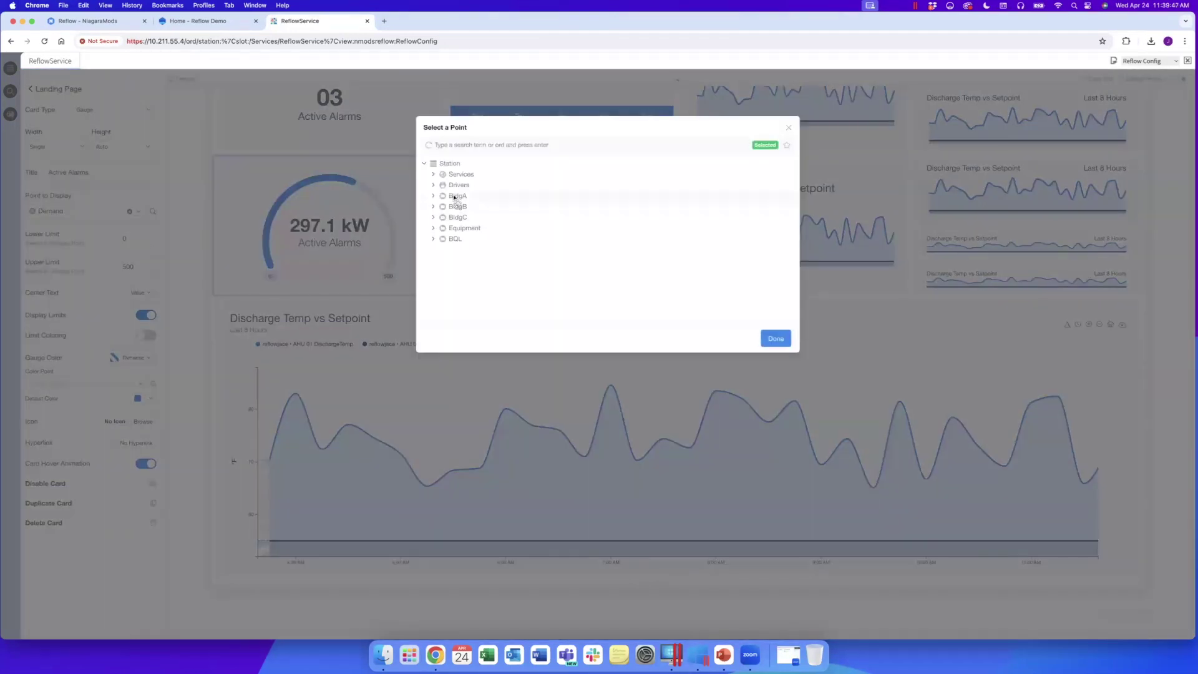
click(478, 147)
click(463, 210)
click(457, 166)
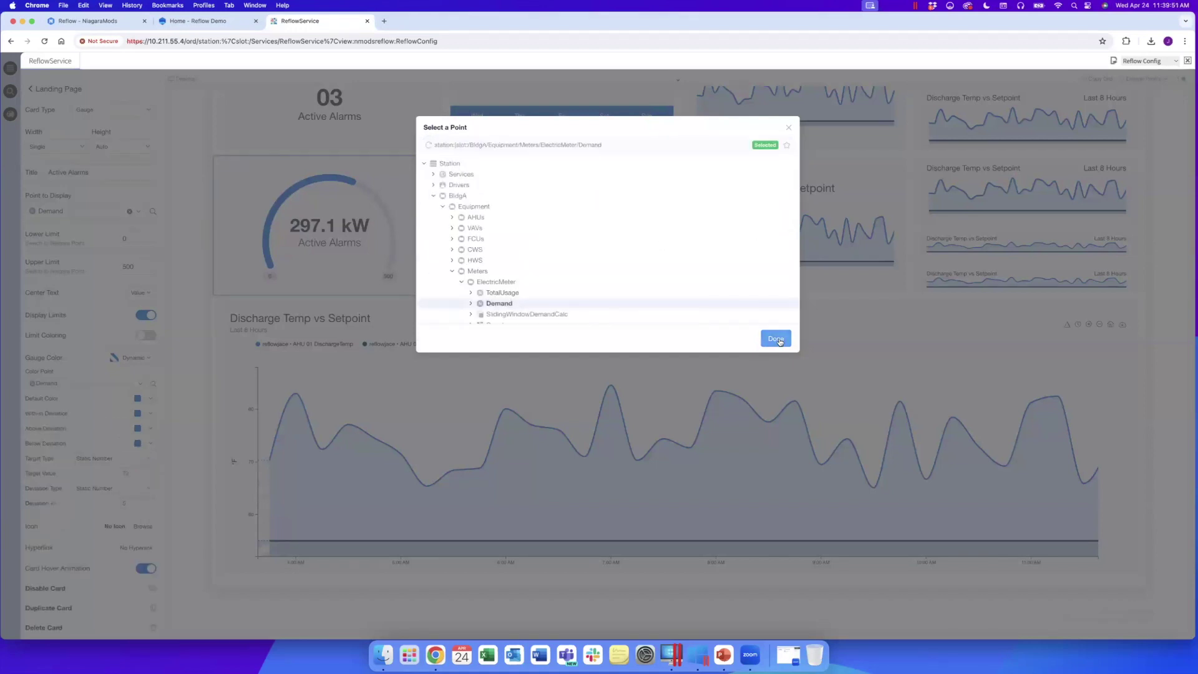
click(779, 341)
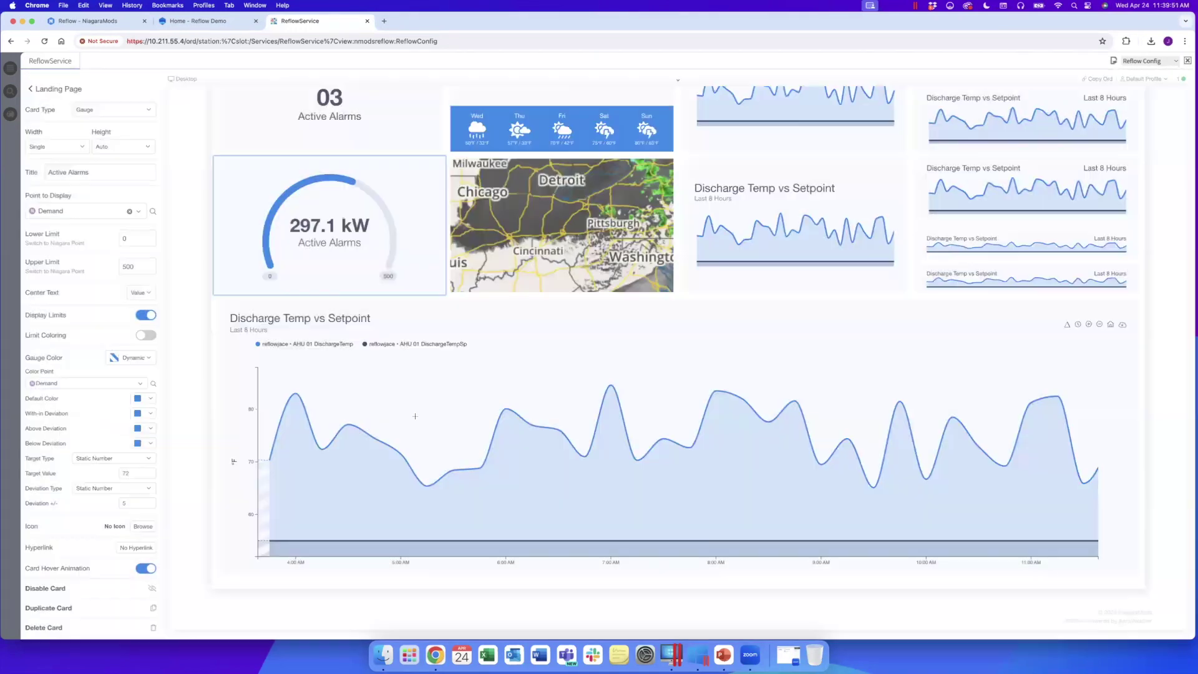
Set the gauge's dynamic colors to grey for default, green for within deviation and red for above deviation.
click(147, 400)
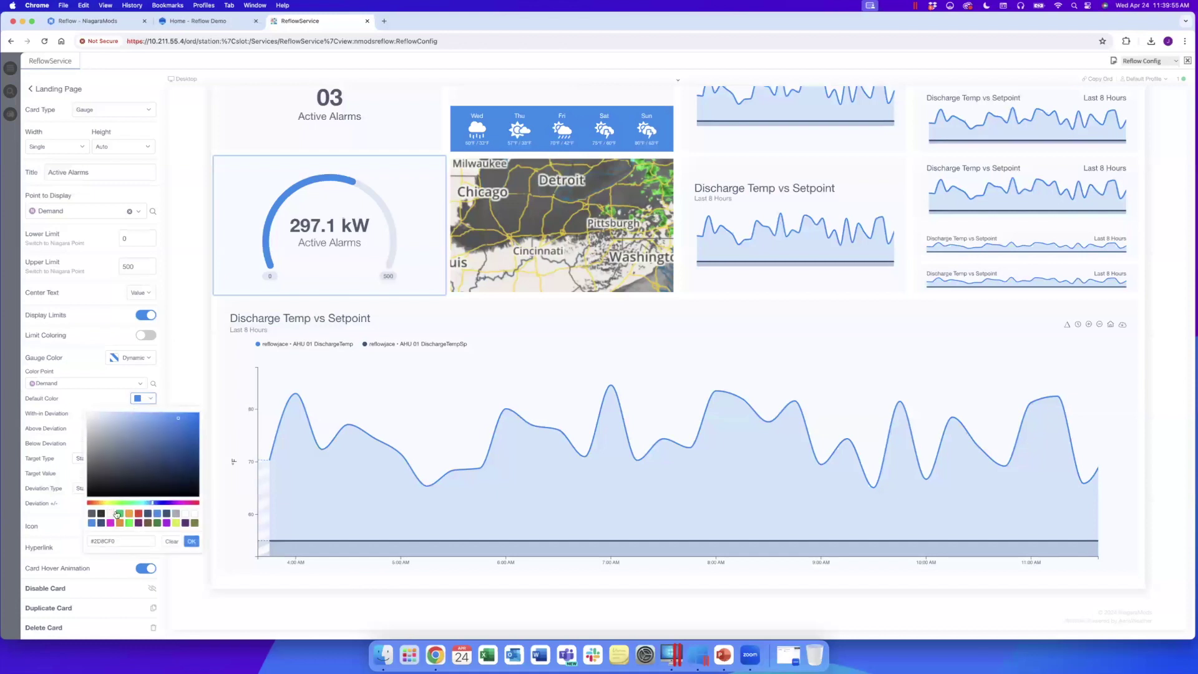
click(176, 513)
click(193, 542)
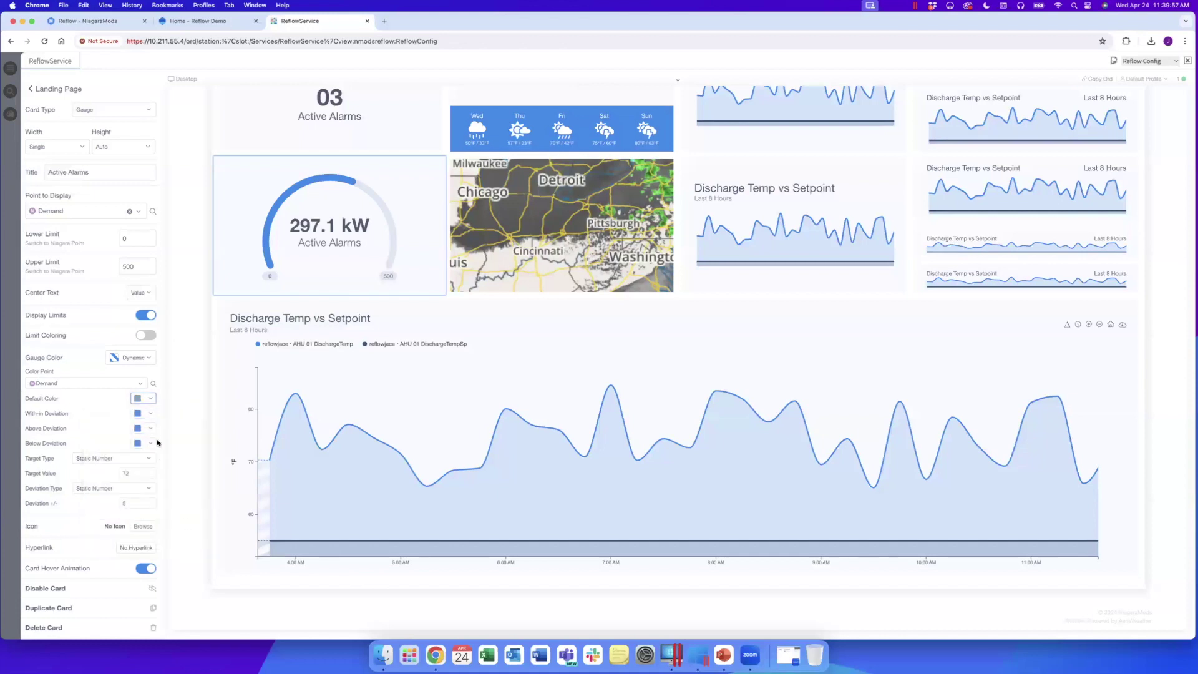
click(152, 413)
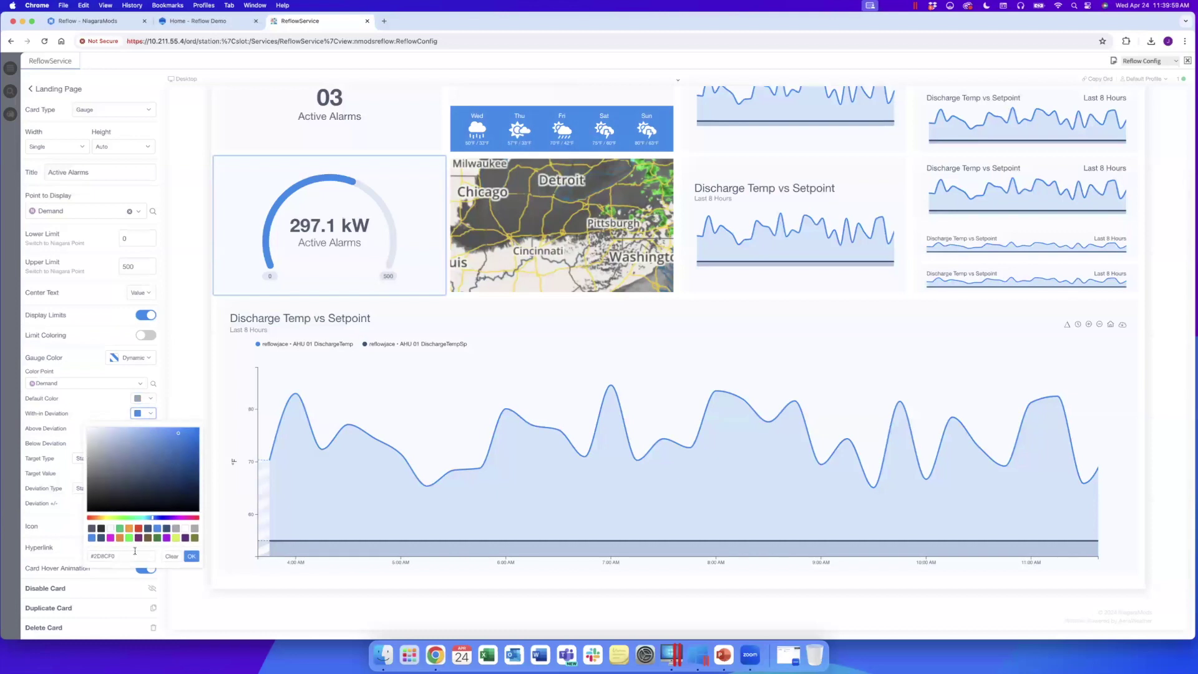
click(120, 528)
click(192, 556)
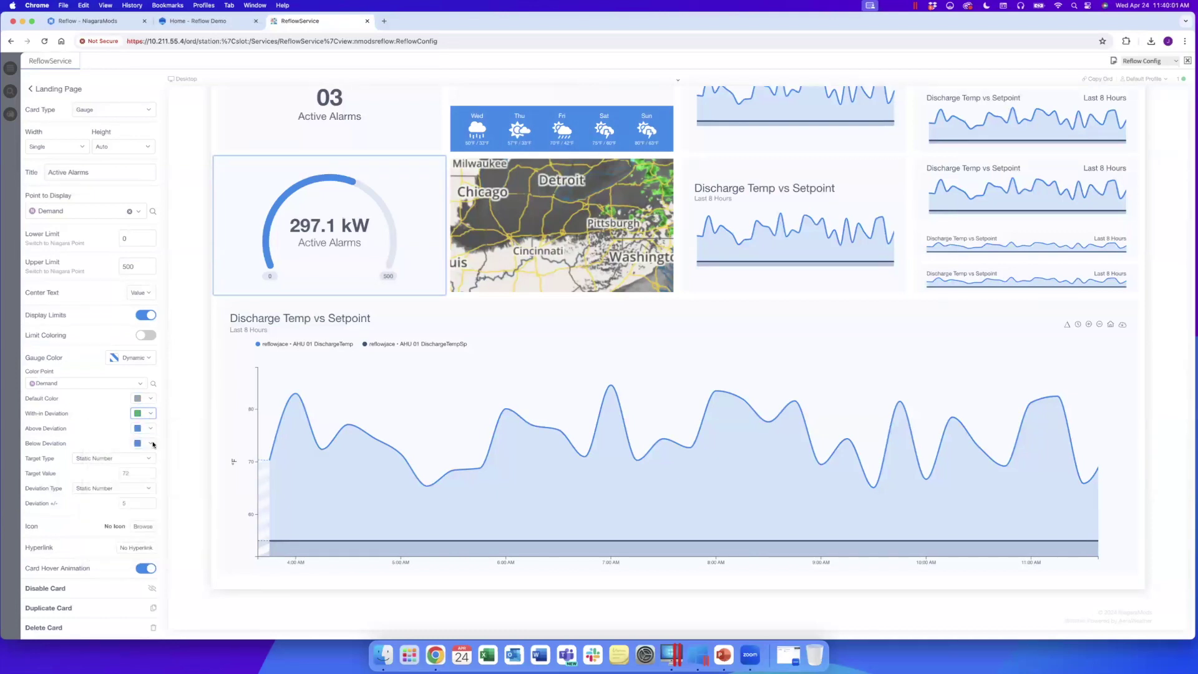
click(148, 428)
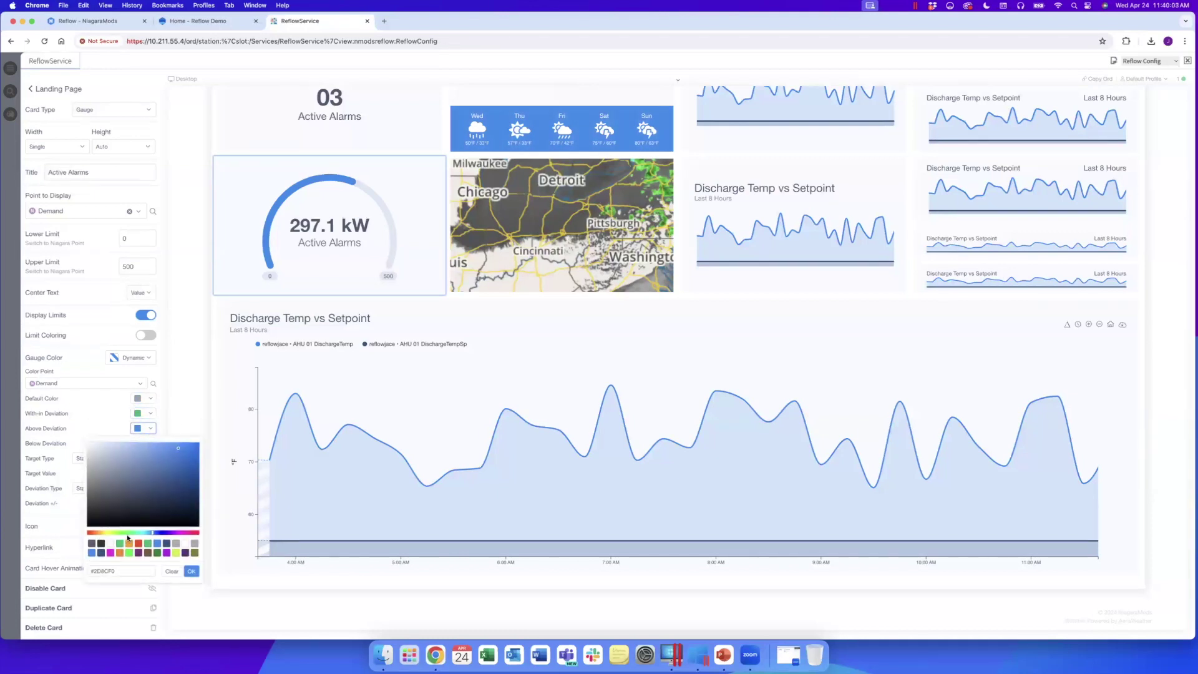
click(138, 545)
click(192, 571)
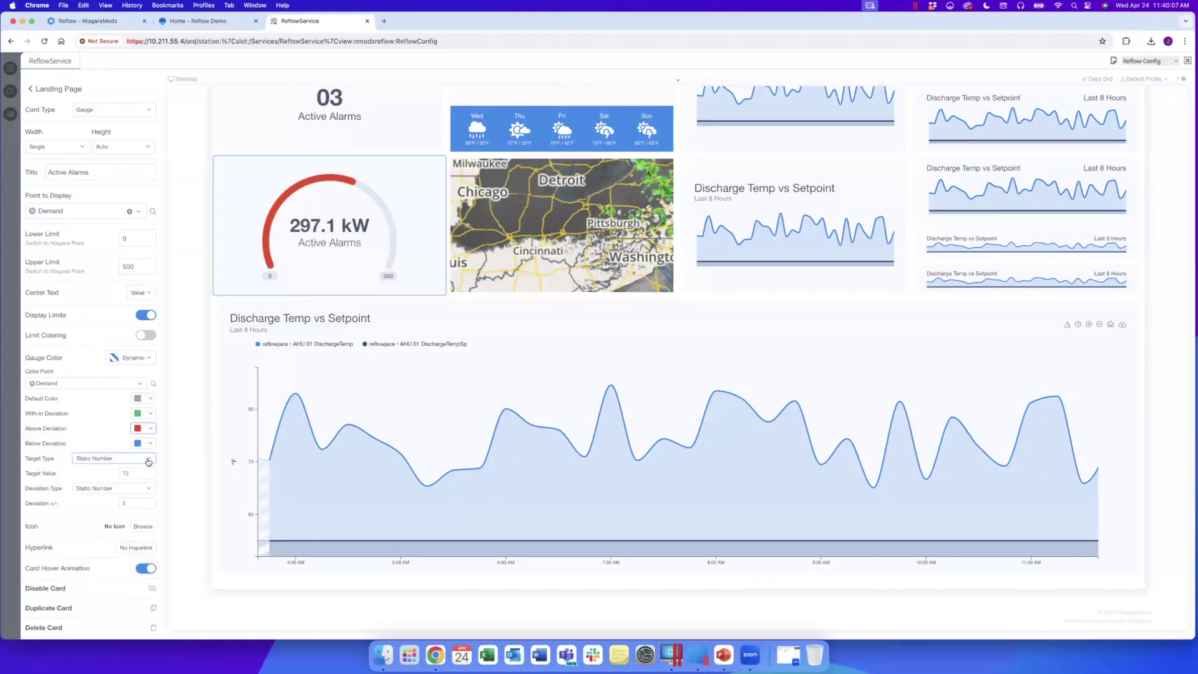
Set the dynamic color's target value to 250 and its deviation to 50, both as static numbers.
click(148, 460)
click(148, 461)
key(Tab)
click(136, 503)
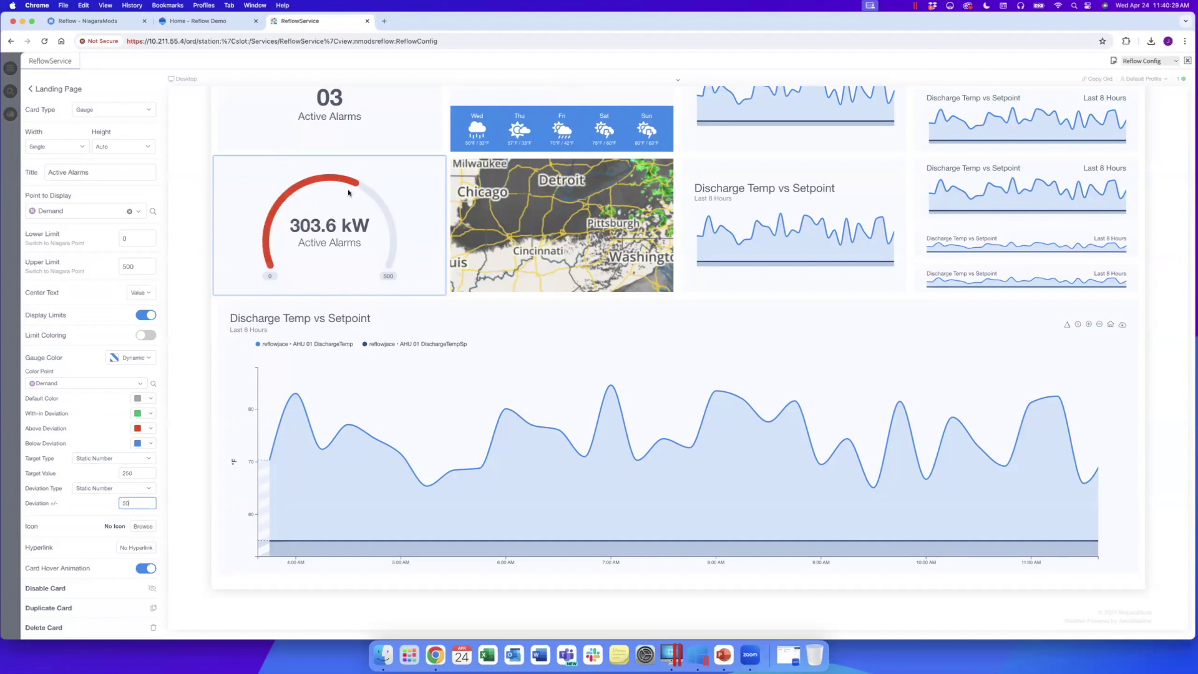
Retitle the gauge card "Electric Demand".
click(103, 172)
key(super+a)
text(Electric Dee)
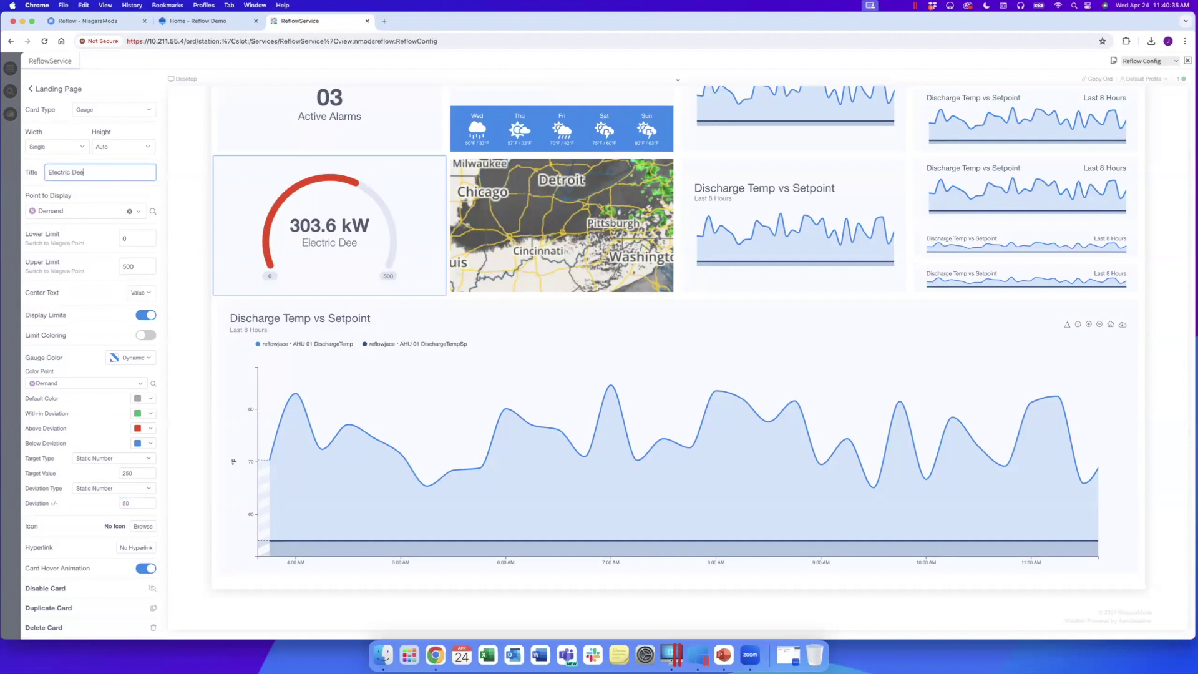
key(BackSpace)
text(mand)
Add the light-style bolt icon to the Electric Demand gauge card.
click(143, 527)
click(501, 134)
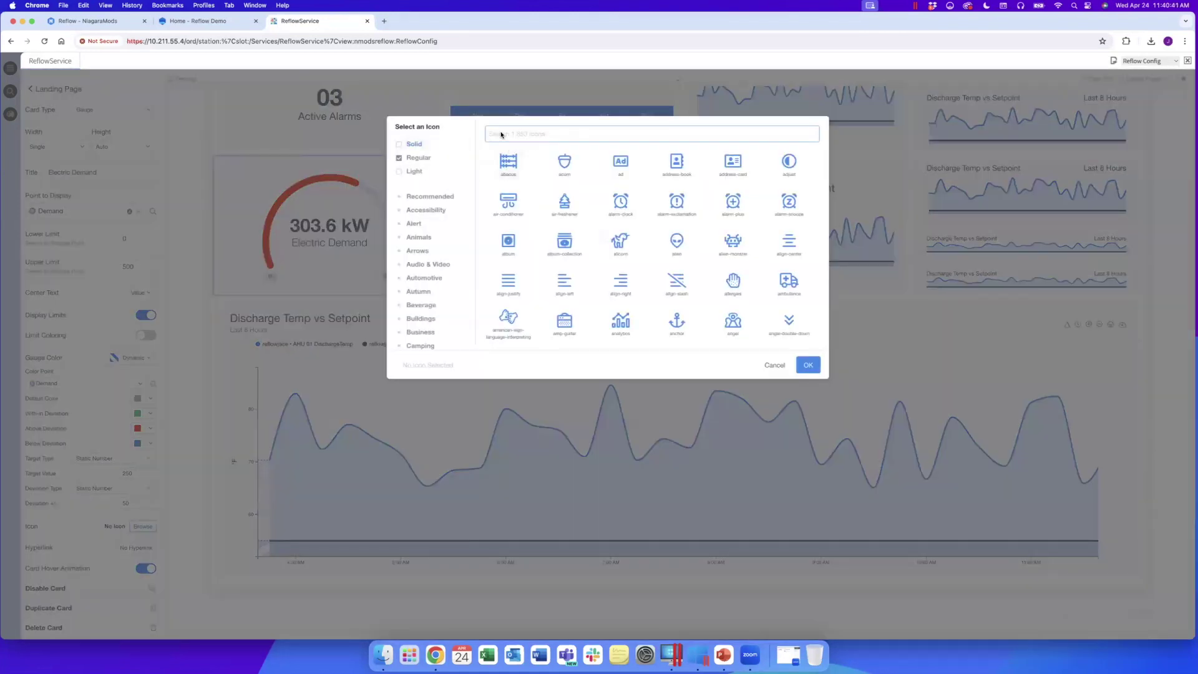
click(414, 172)
click(533, 128)
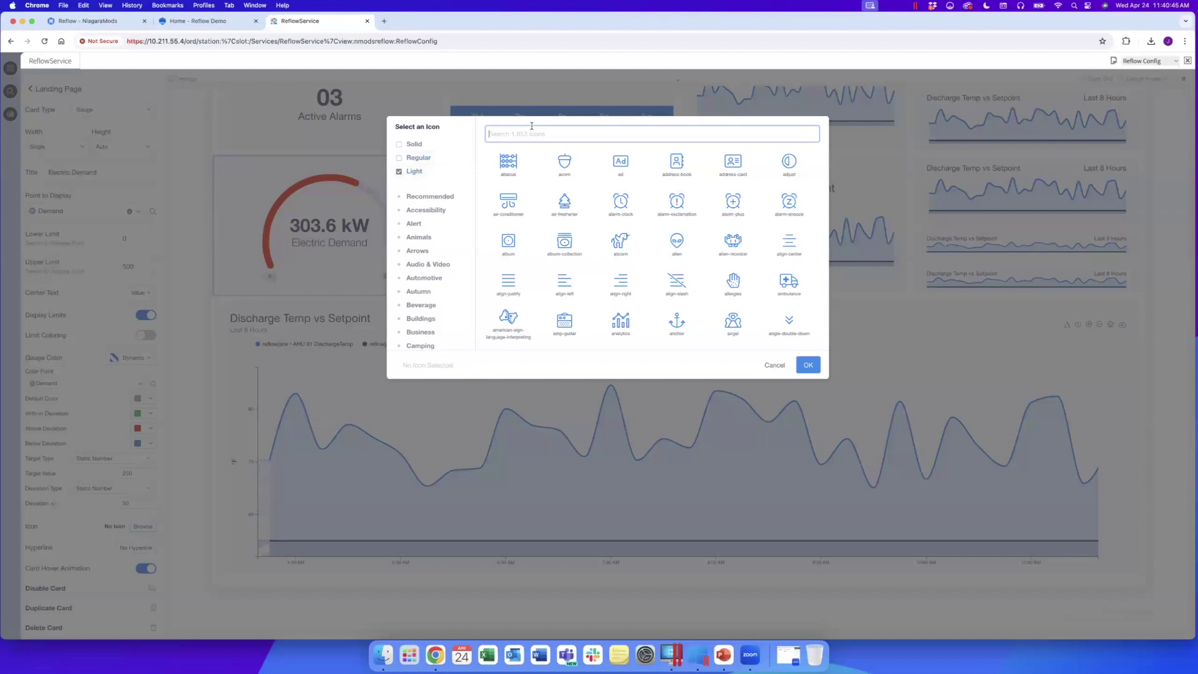
text(bolt)
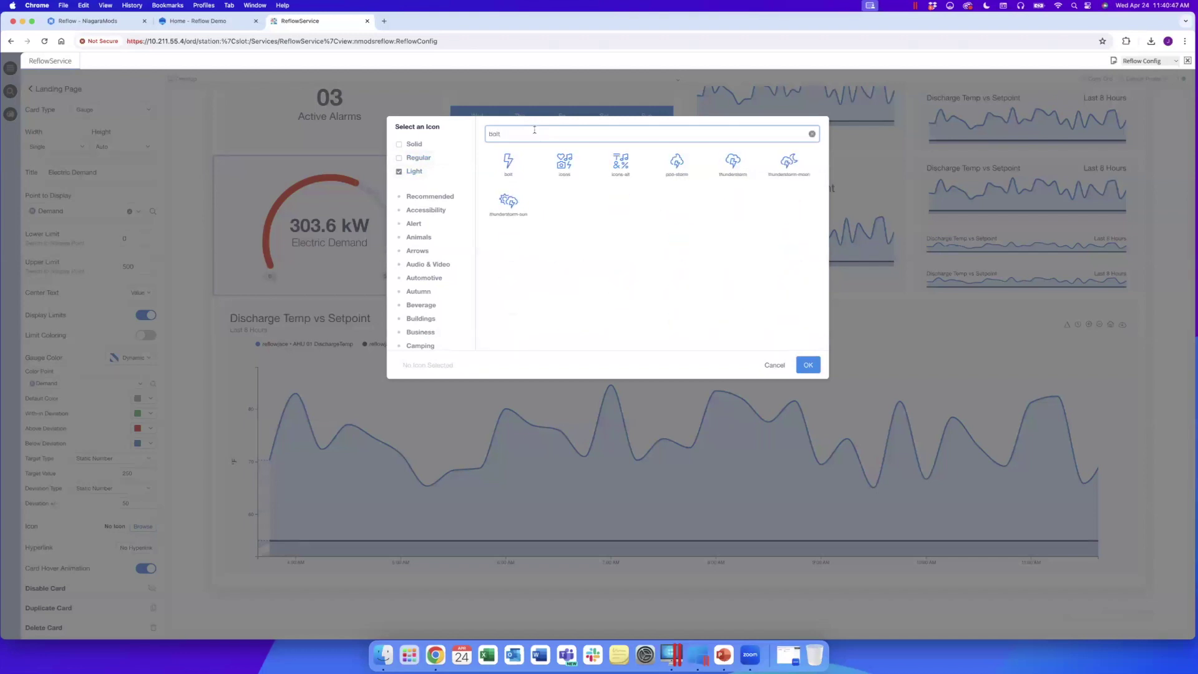
click(508, 164)
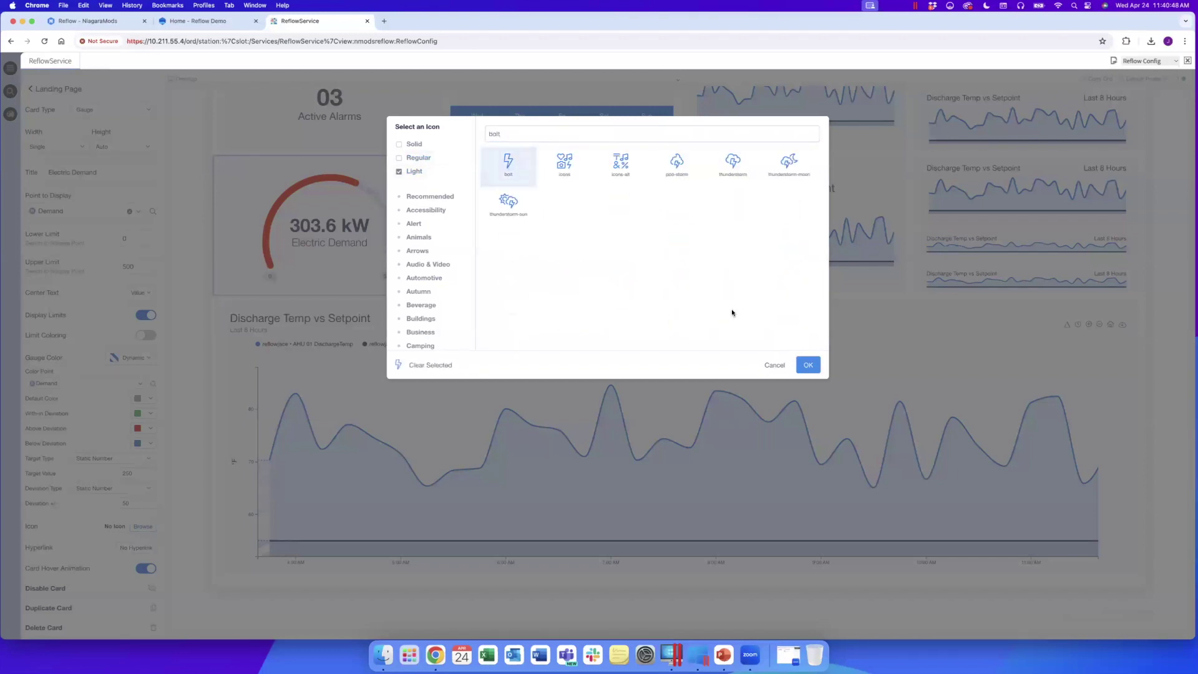
click(808, 365)
Give the bolt icon a custom bright yellow color.
click(143, 551)
click(128, 599)
click(102, 549)
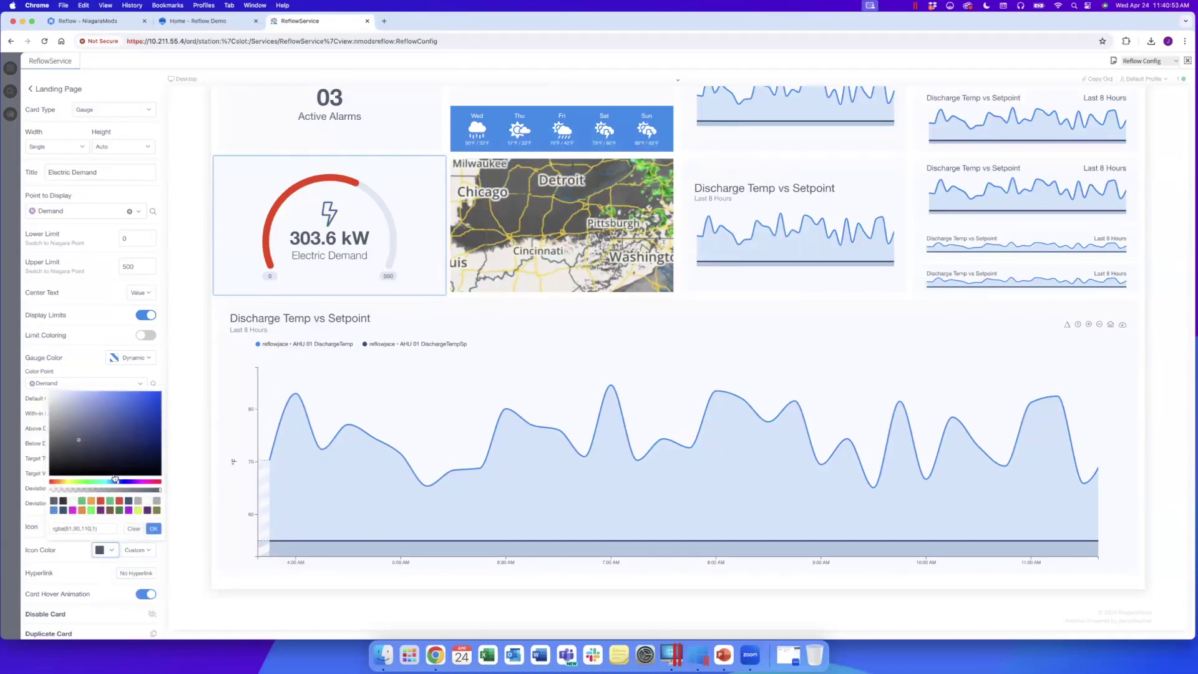
click(68, 484)
click(142, 399)
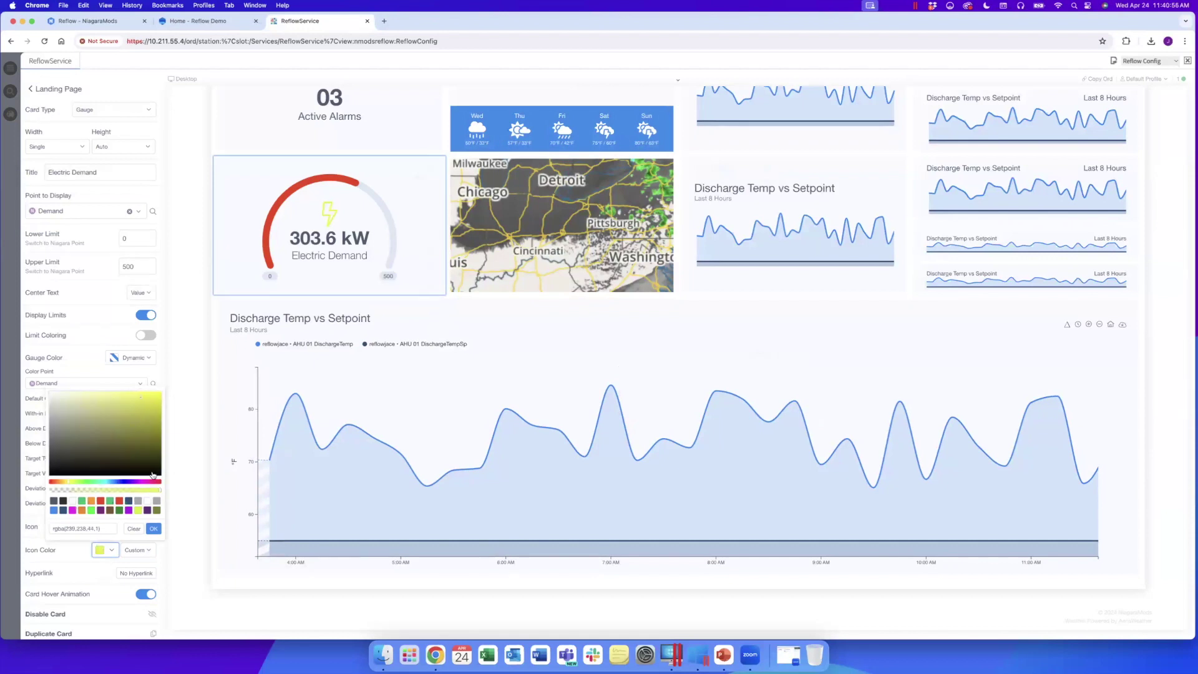
click(154, 529)
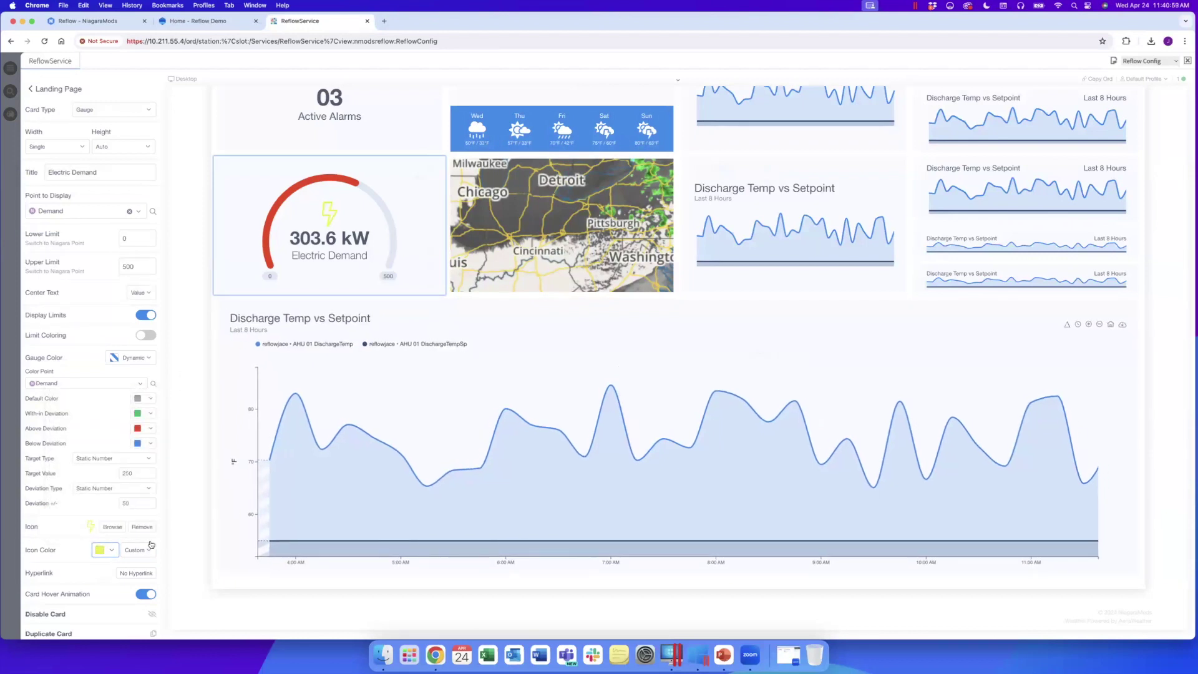
Link the Electric Demand gauge card to a Reflow history chart of the BldgA_ElectricMeter_Demand history.
click(139, 573)
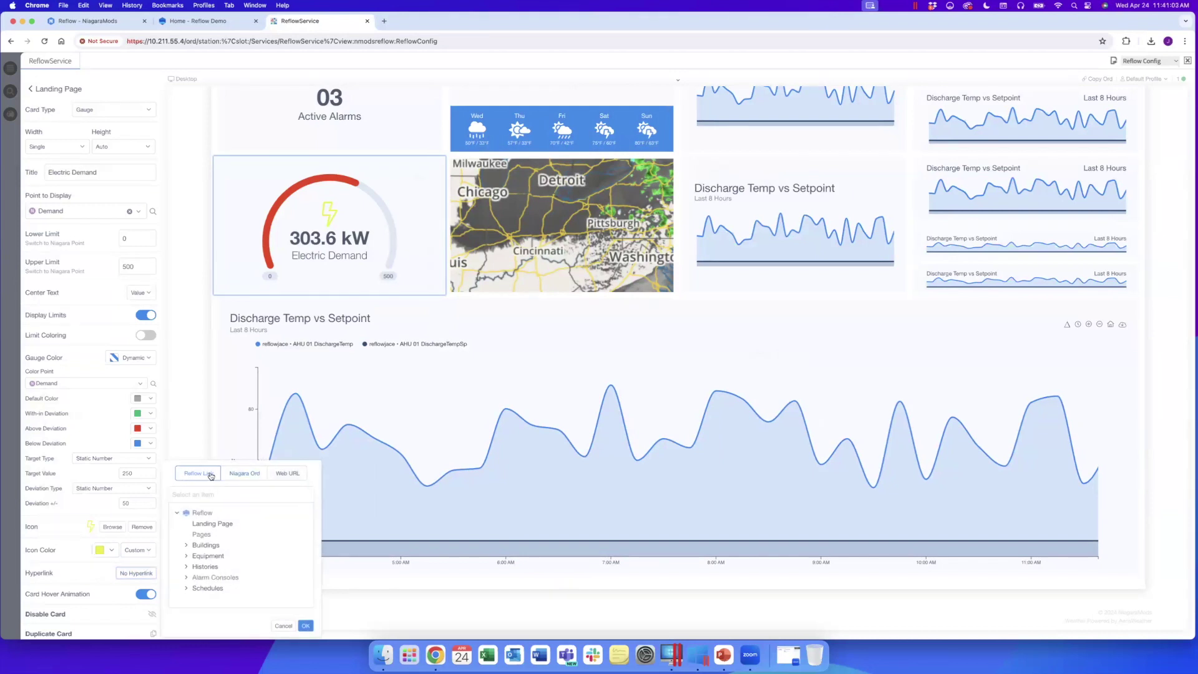
click(193, 568)
click(223, 578)
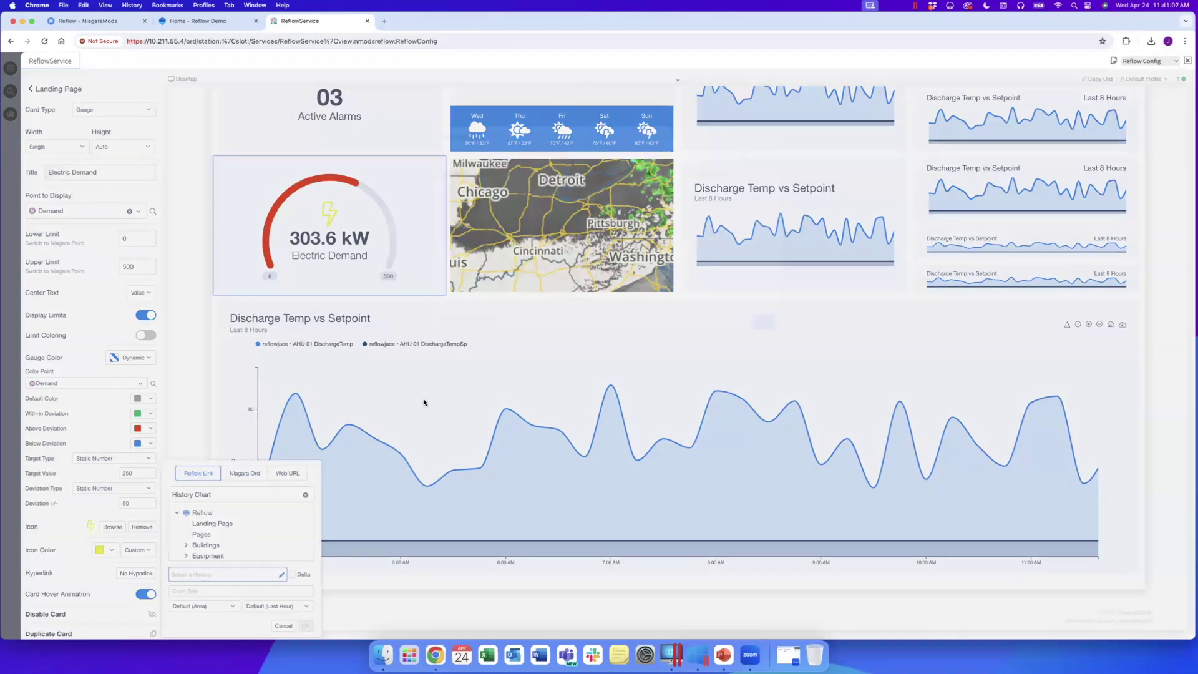
text(dis)
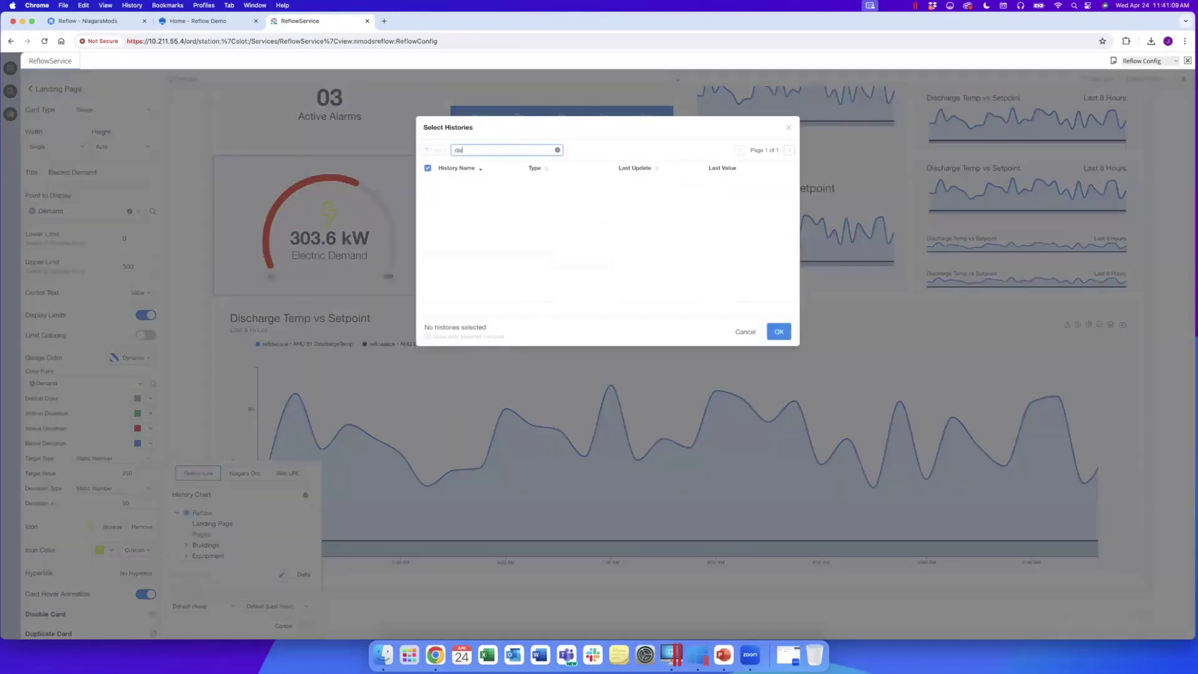
text(emand)
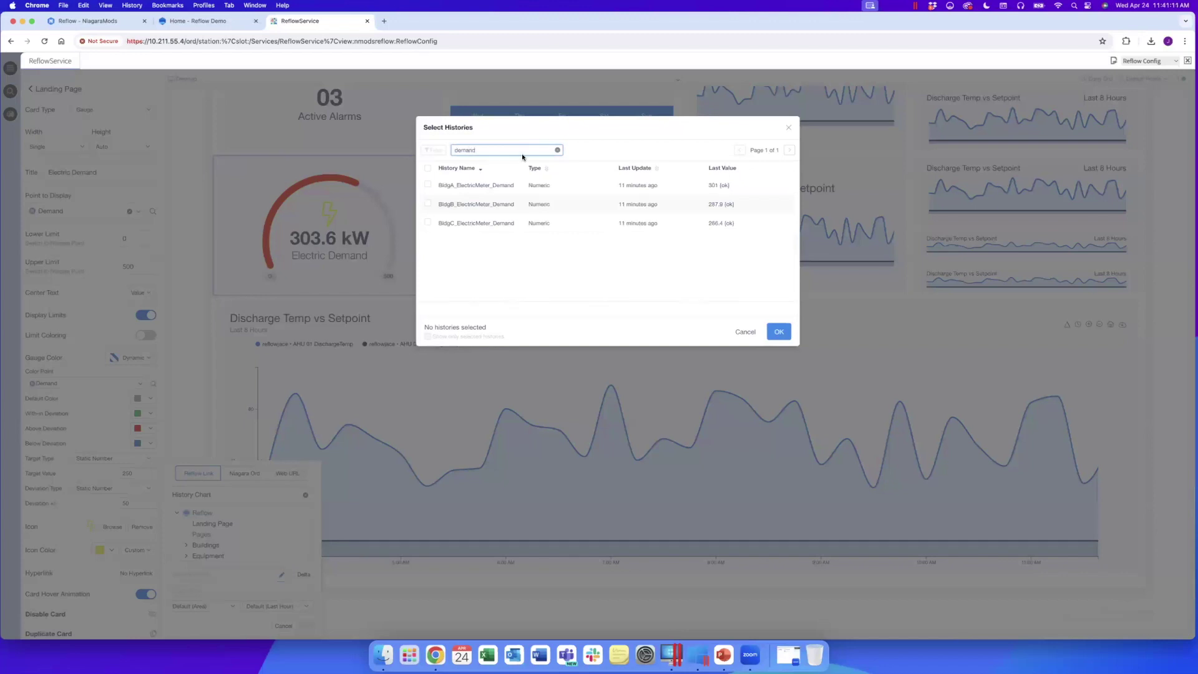
click(455, 186)
click(779, 331)
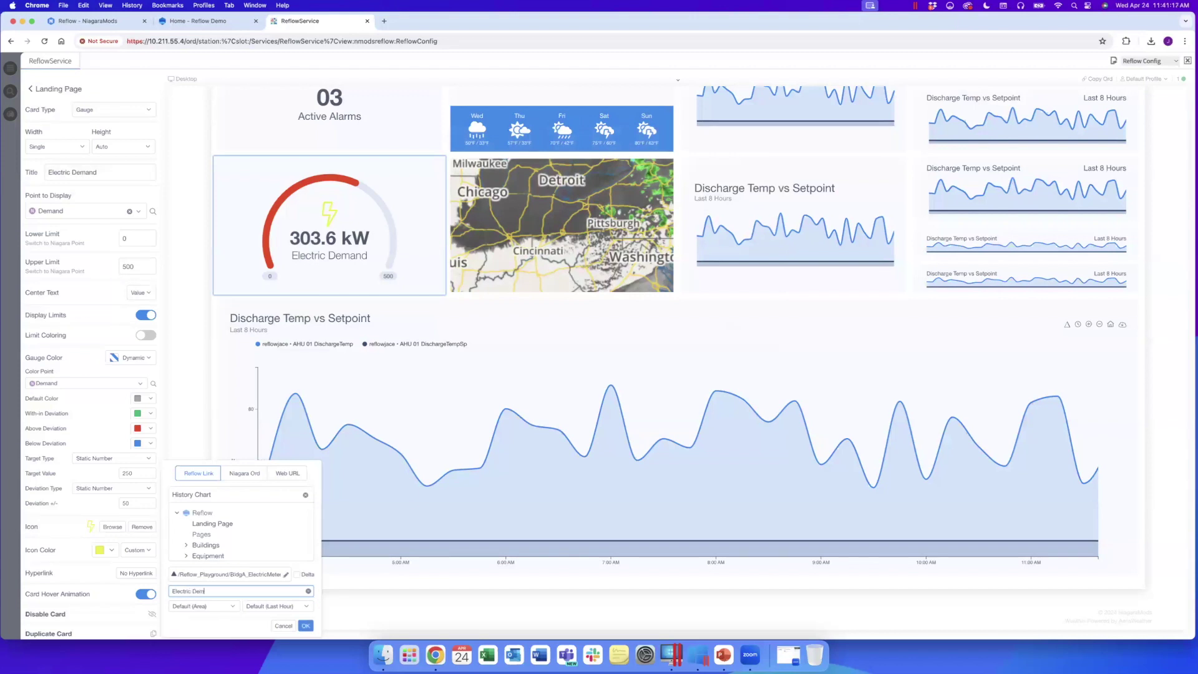
Title the linked history chart "Electric Demand", set its range to Last 8 Hours, and apply the hyperlink.
click(275, 606)
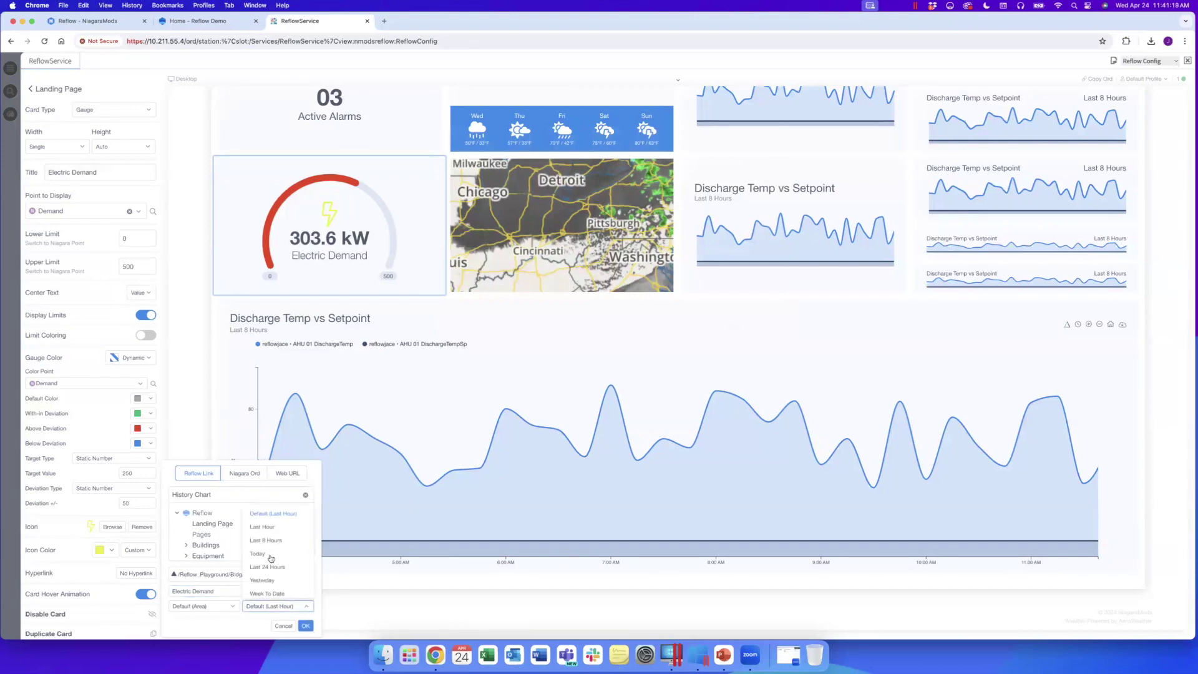
click(266, 539)
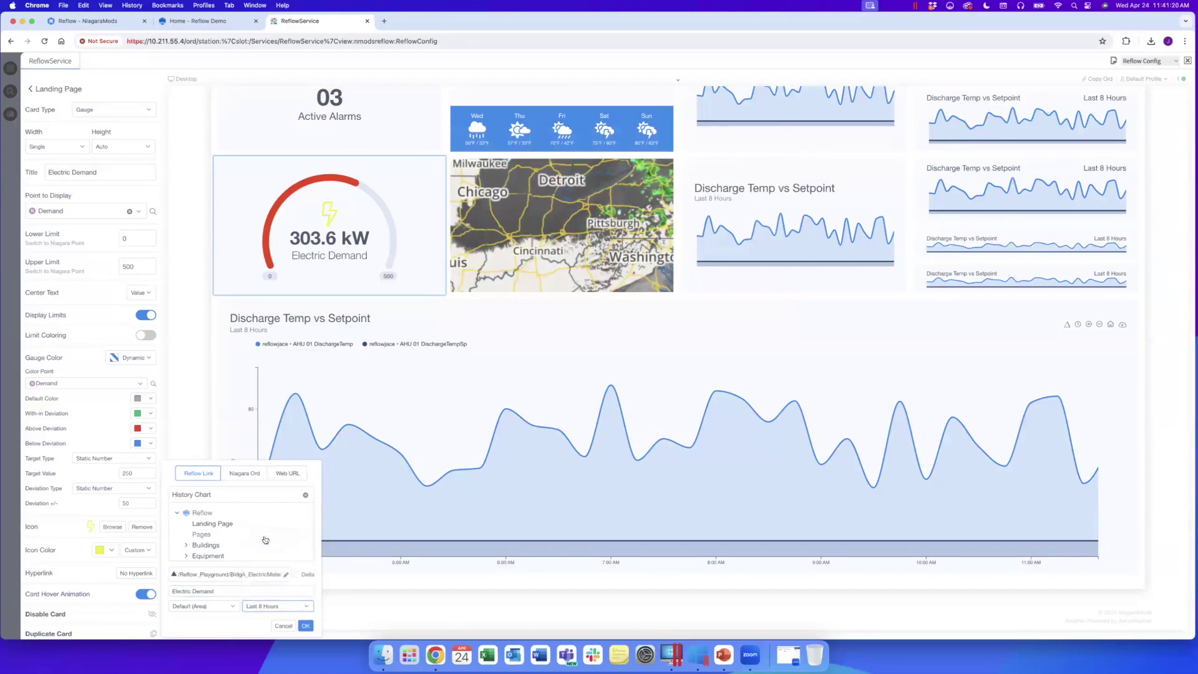
click(305, 625)
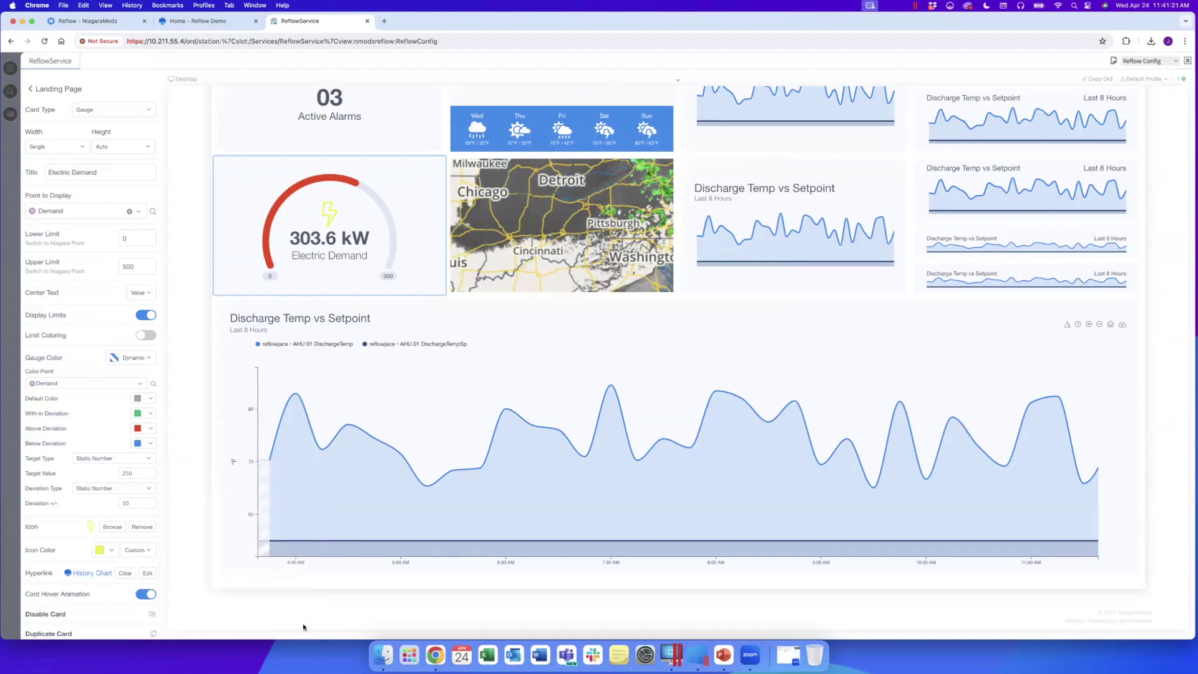
click(45, 91)
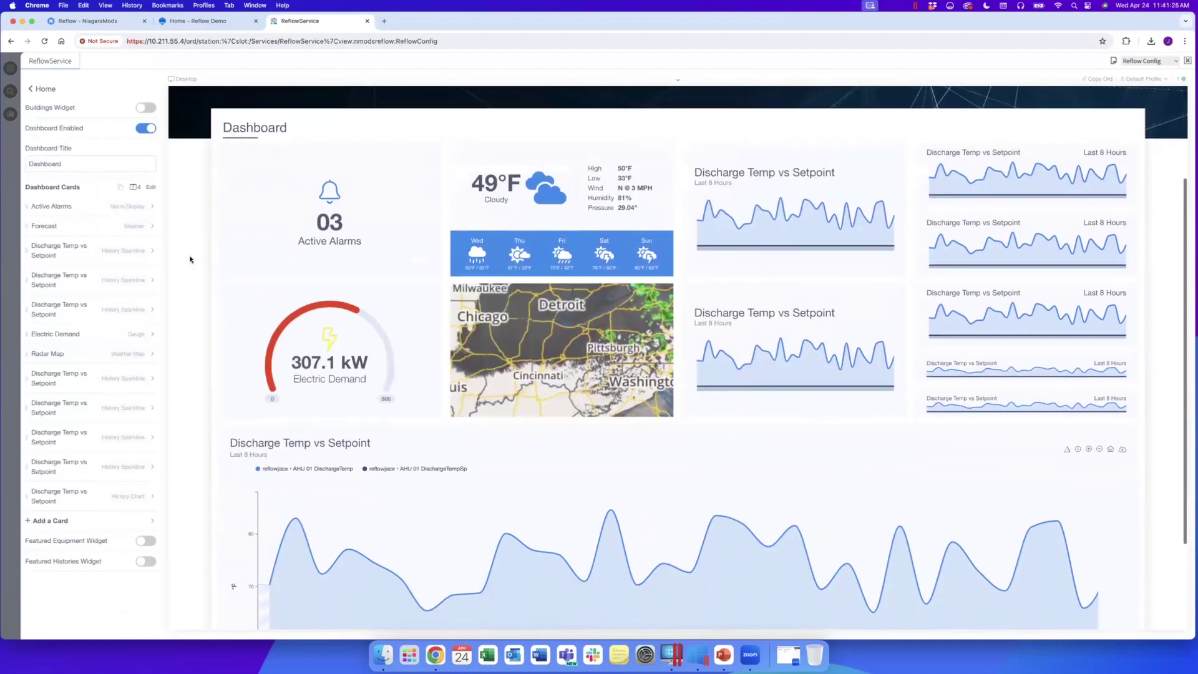
Follow the gauge card's link and view the Electric Demand chart for Last Month and Last 8 Hours.
click(332, 287)
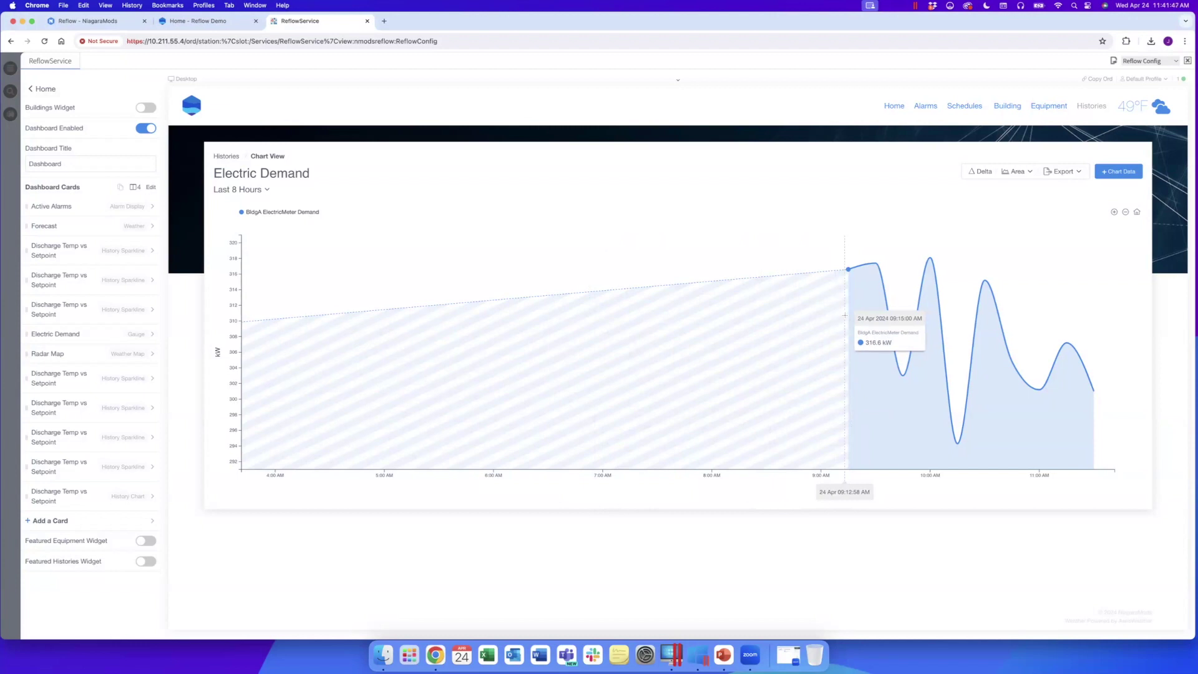
click(260, 190)
scroll(256, 237, down, 5)
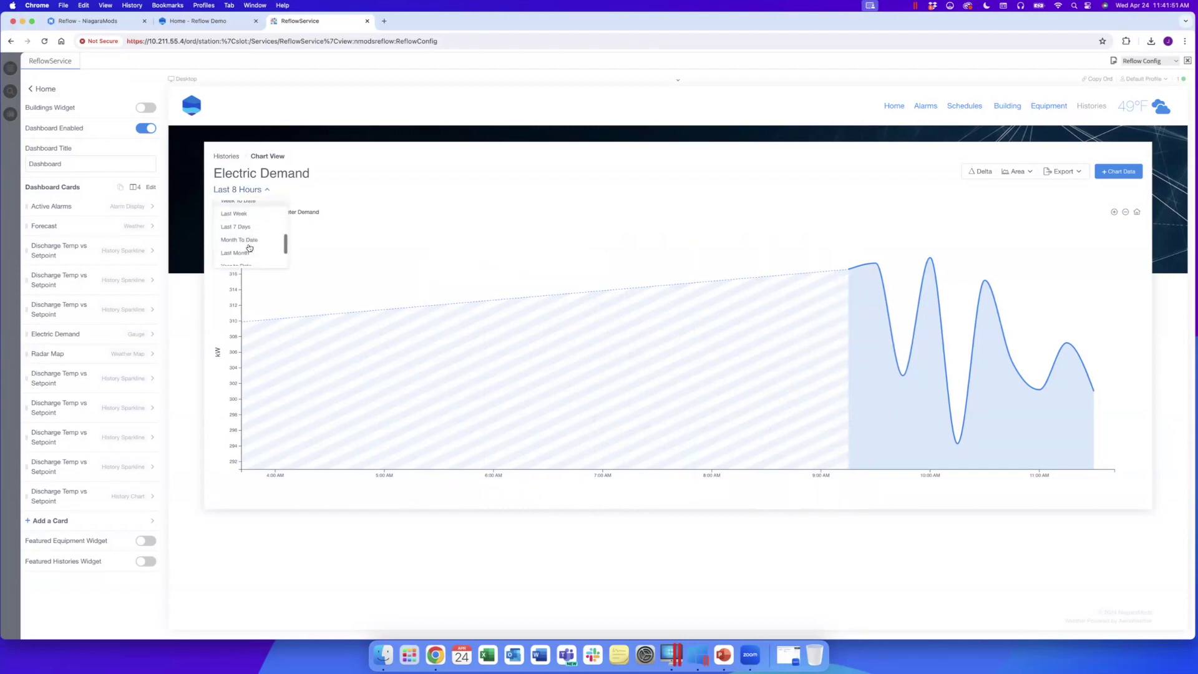
click(244, 250)
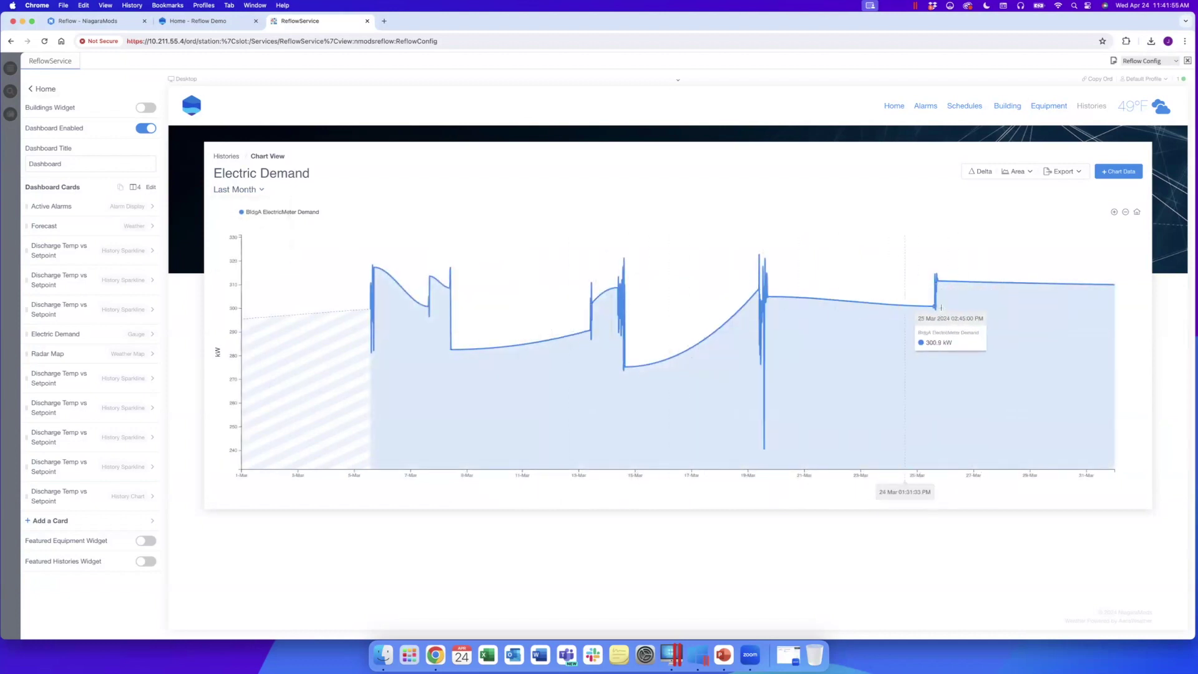
click(251, 189)
scroll(244, 218, up, 3)
click(245, 224)
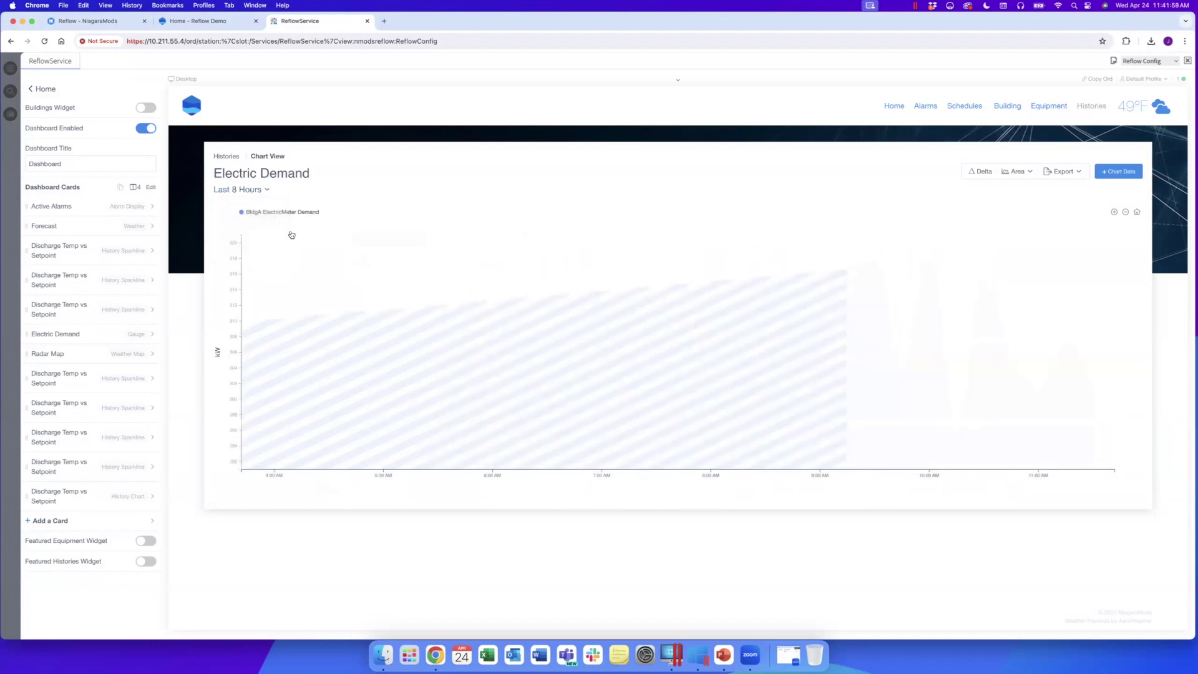
Review the landing page dashboard from top to bottom and view the building page.
click(191, 104)
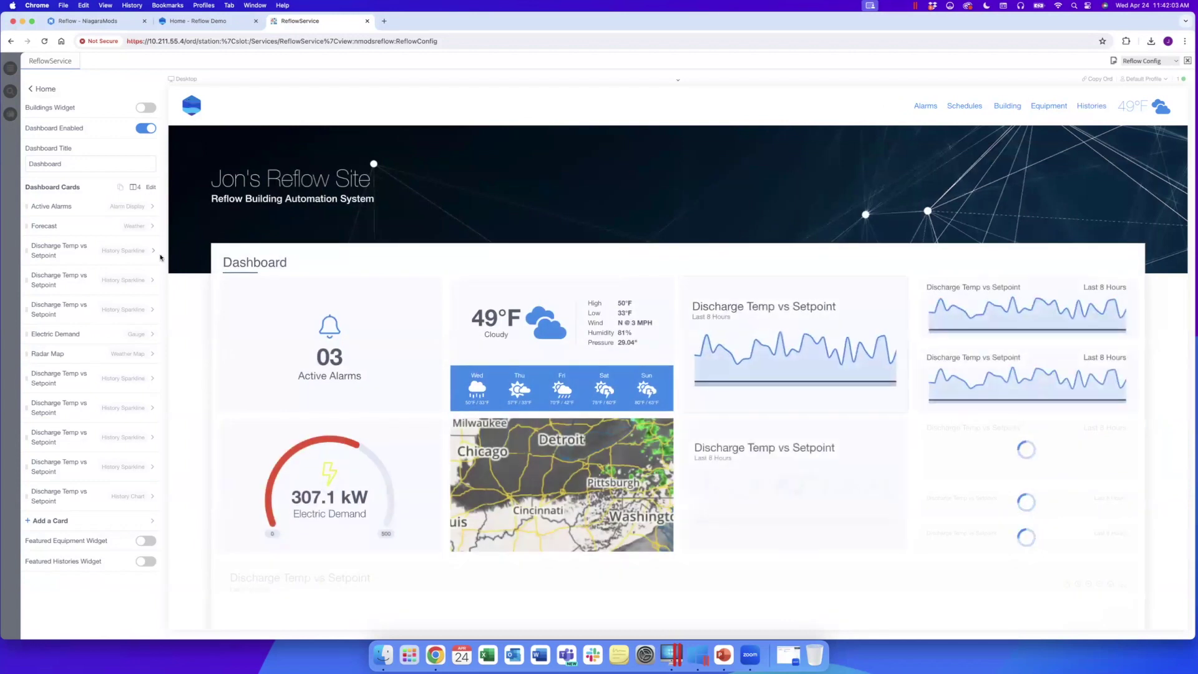
scroll(171, 253, down, 3)
scroll(172, 254, down, 3)
scroll(175, 255, up, 4)
scroll(175, 252, up, 2)
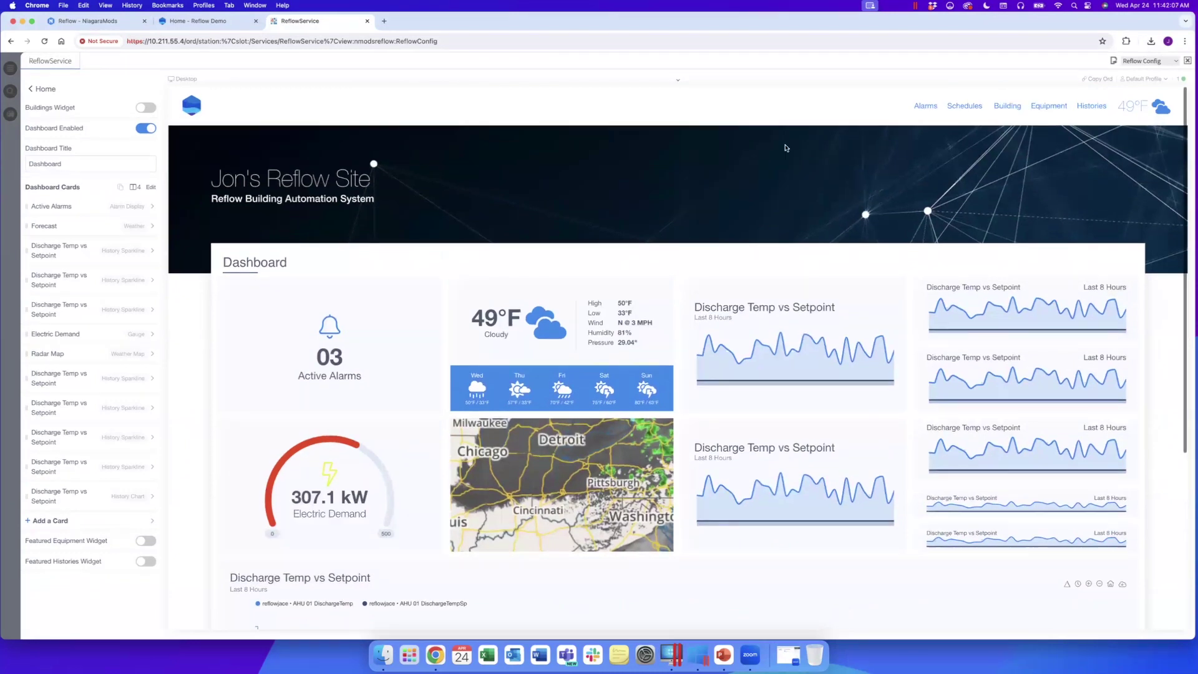
click(1007, 107)
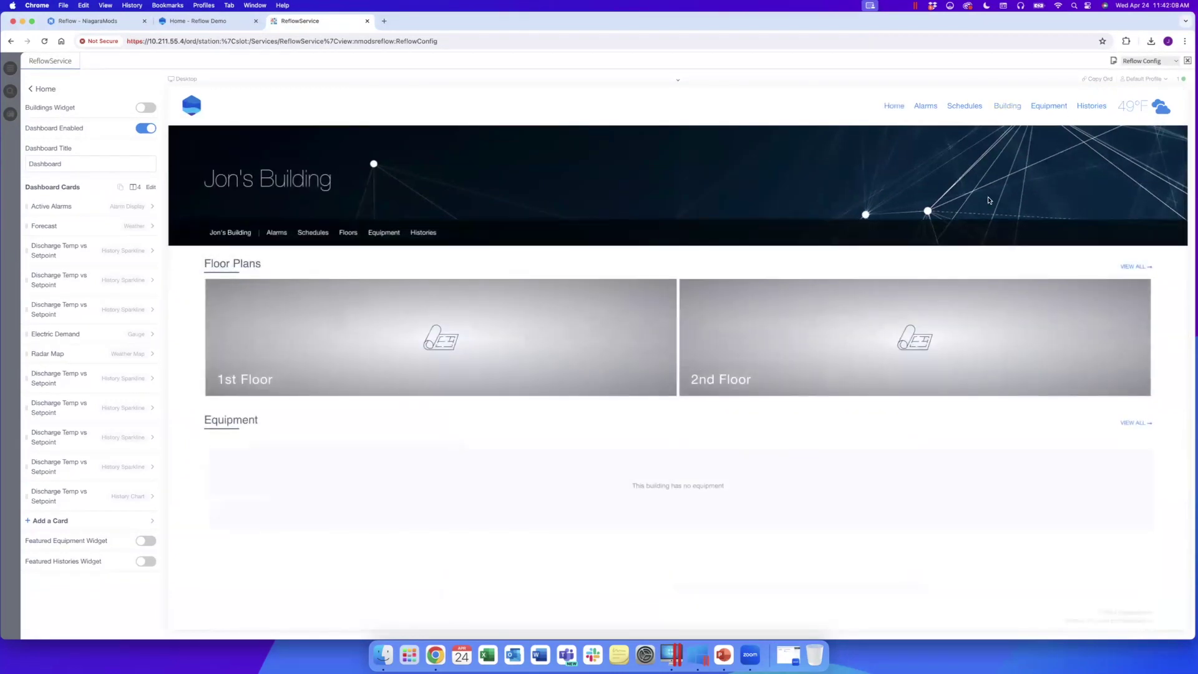
Copy the Active Alarms card, the Forecast card and the first three Discharge Temp vs Setpoint cards from the landing page dashboard.
click(150, 187)
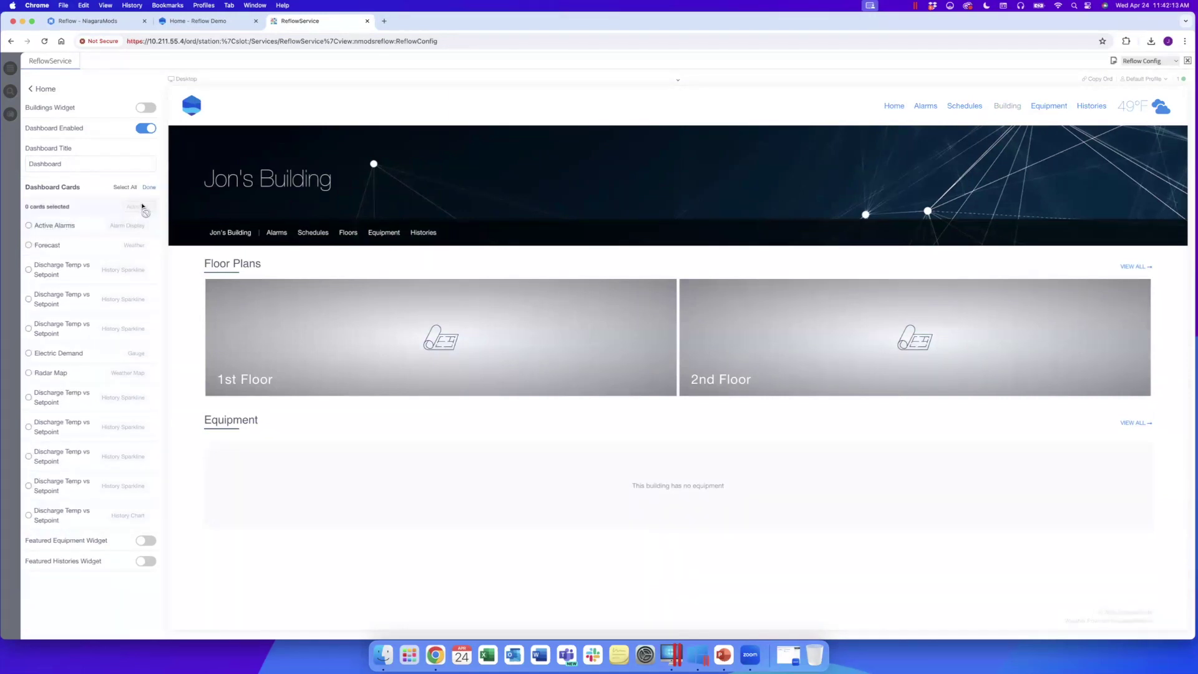
click(28, 225)
click(28, 245)
click(28, 269)
click(28, 299)
click(28, 328)
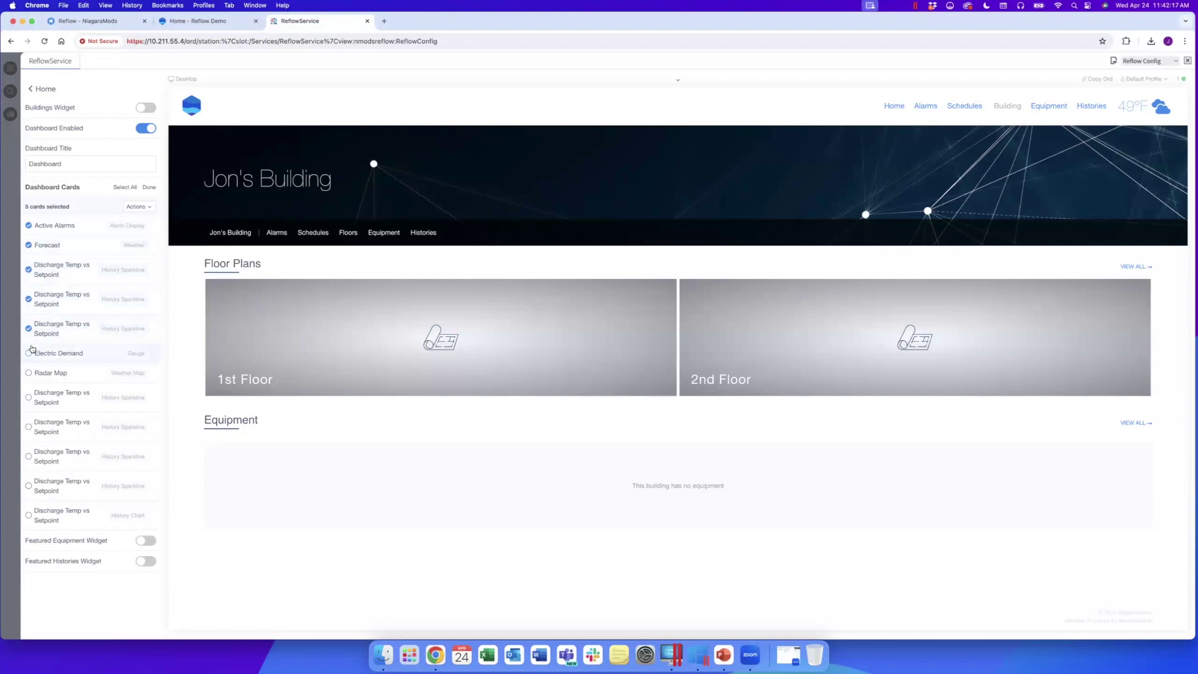
click(138, 207)
click(140, 232)
click(149, 188)
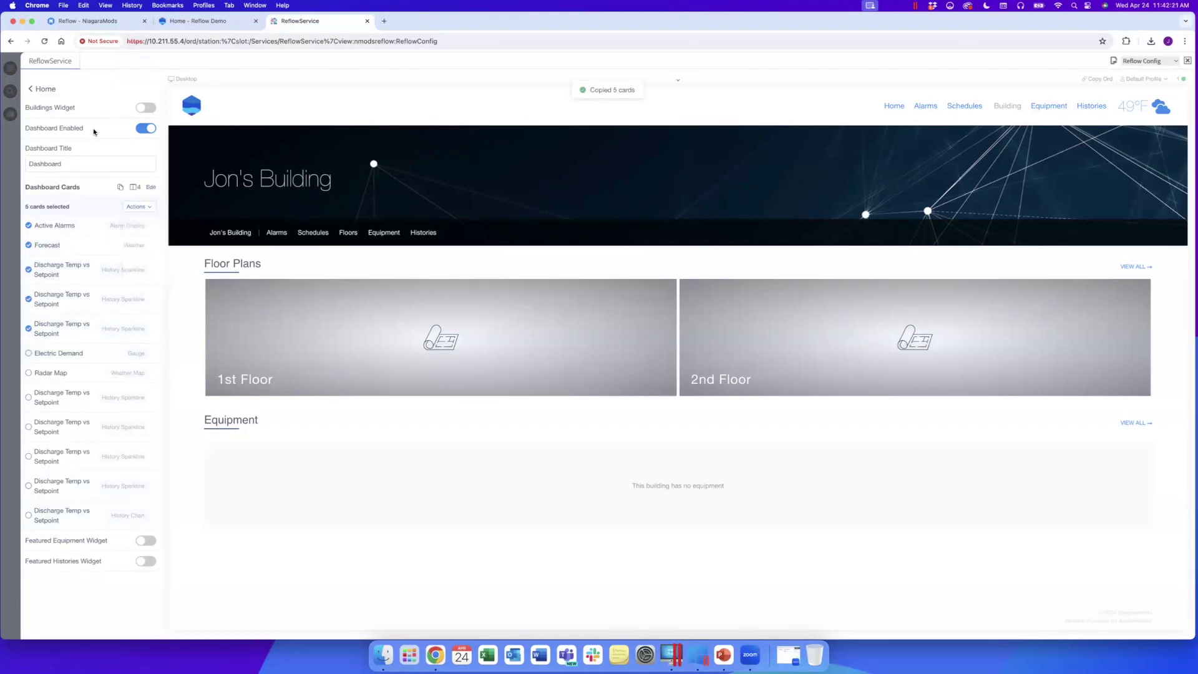
Paste the copied cards into the existing building's dashboard.
click(42, 89)
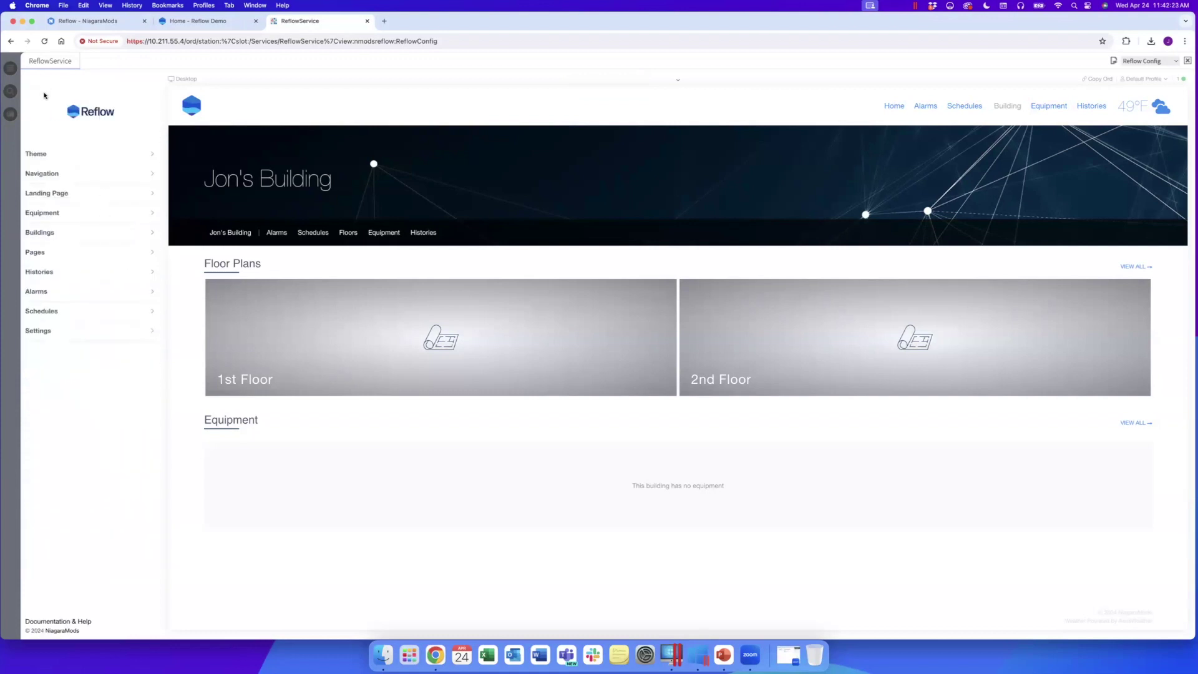
click(51, 232)
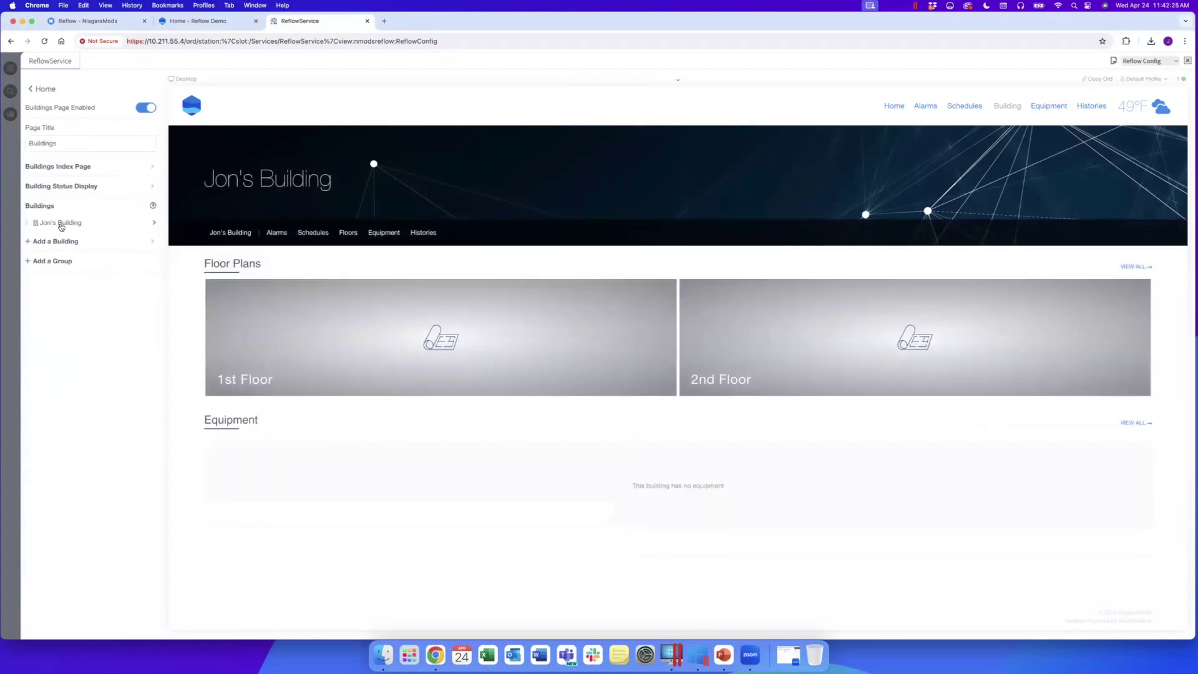
click(60, 225)
click(62, 280)
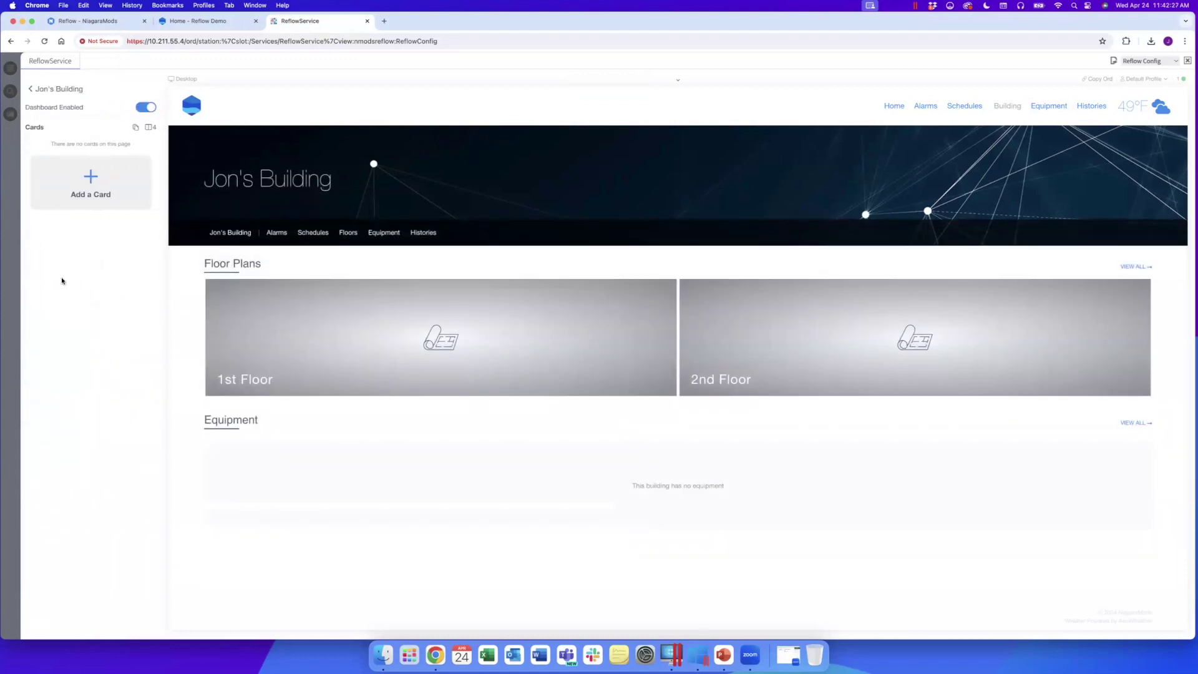
click(135, 128)
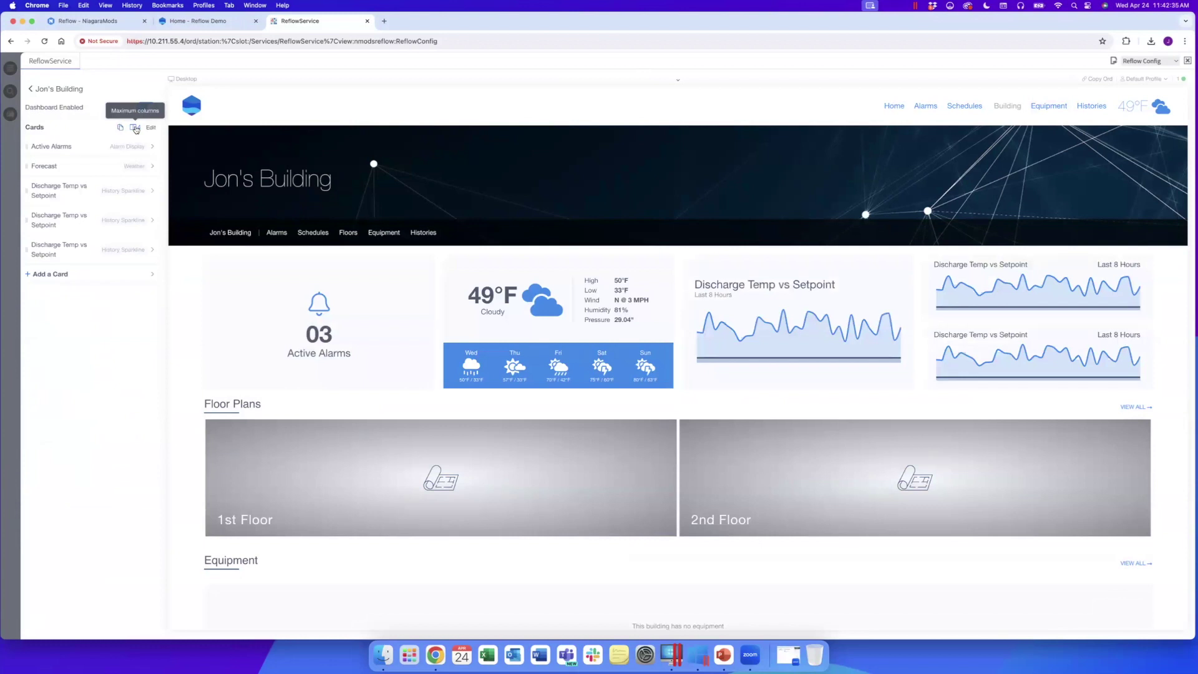
click(49, 90)
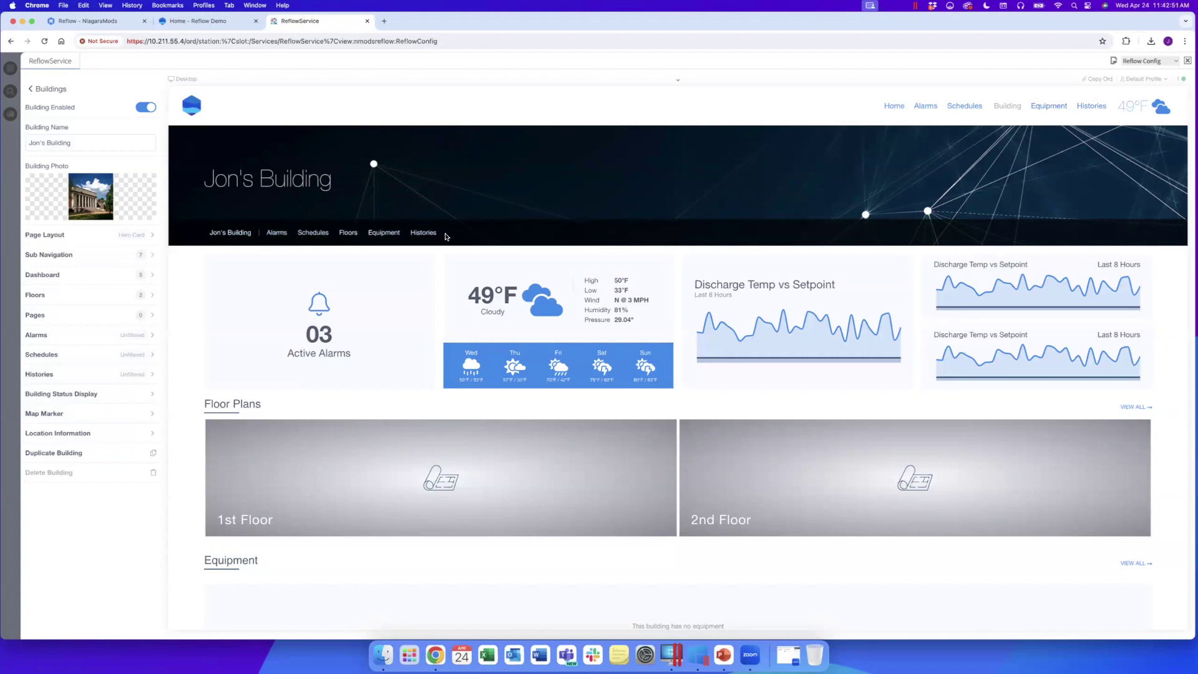
In the building's page layout, use the building photo for the hero and tint its background black at about 63% opacity.
click(98, 242)
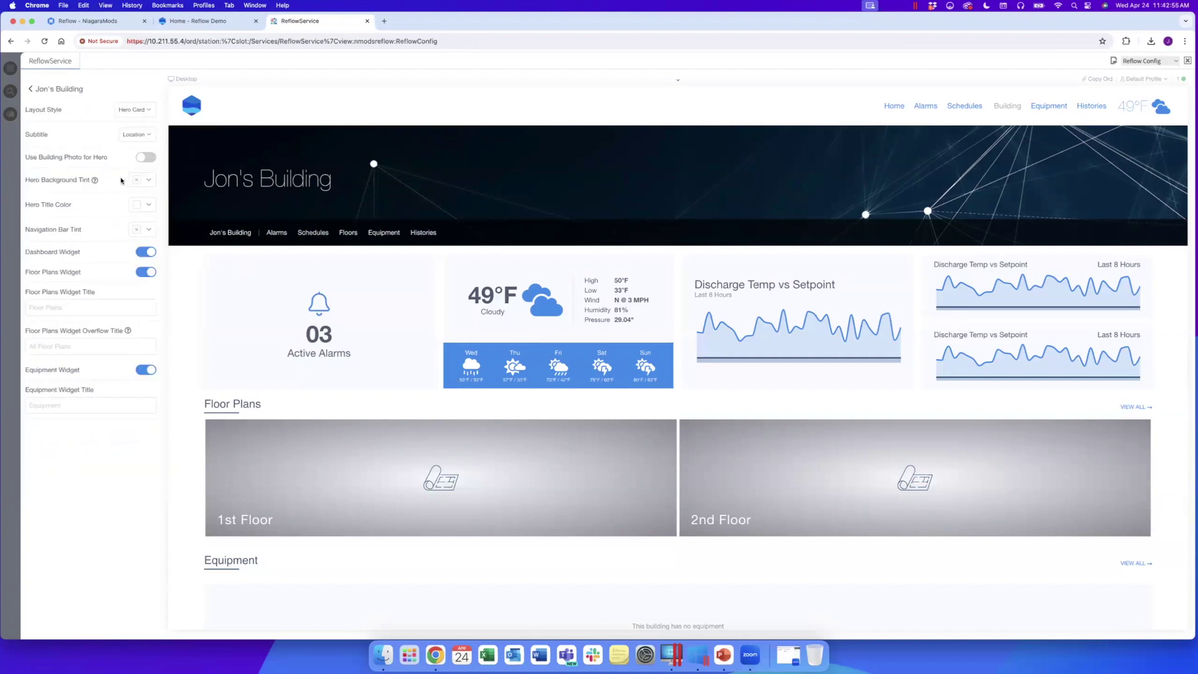
click(146, 157)
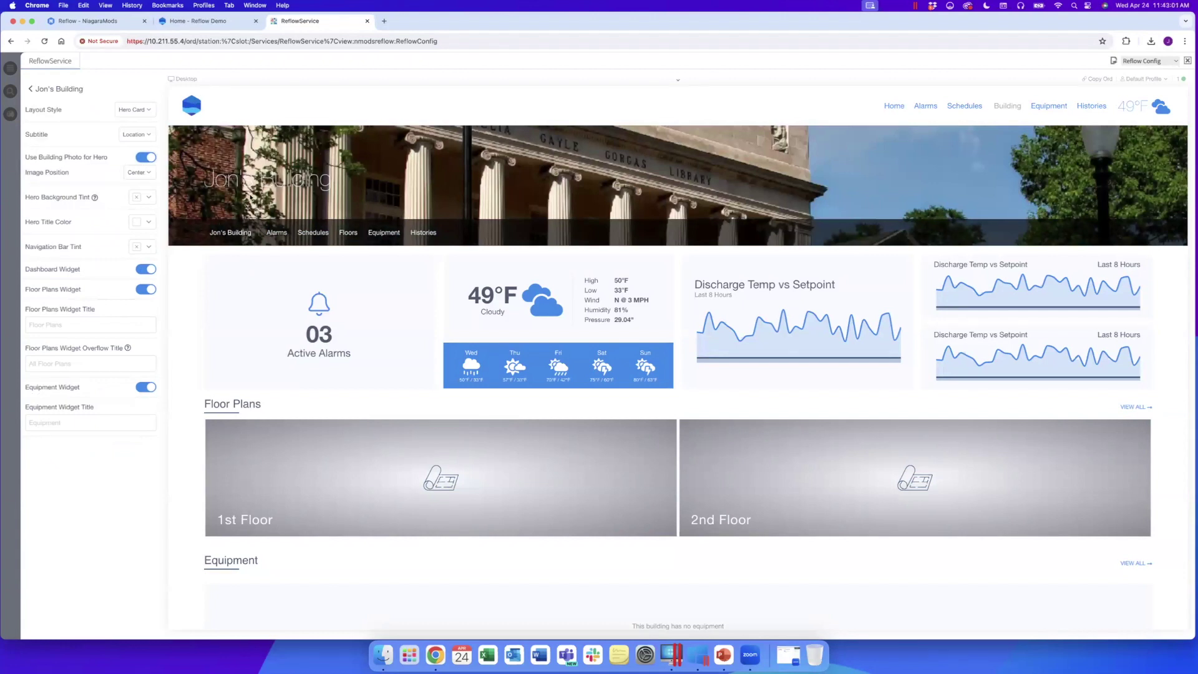
click(148, 197)
click(99, 322)
drag(103, 314, 157, 314)
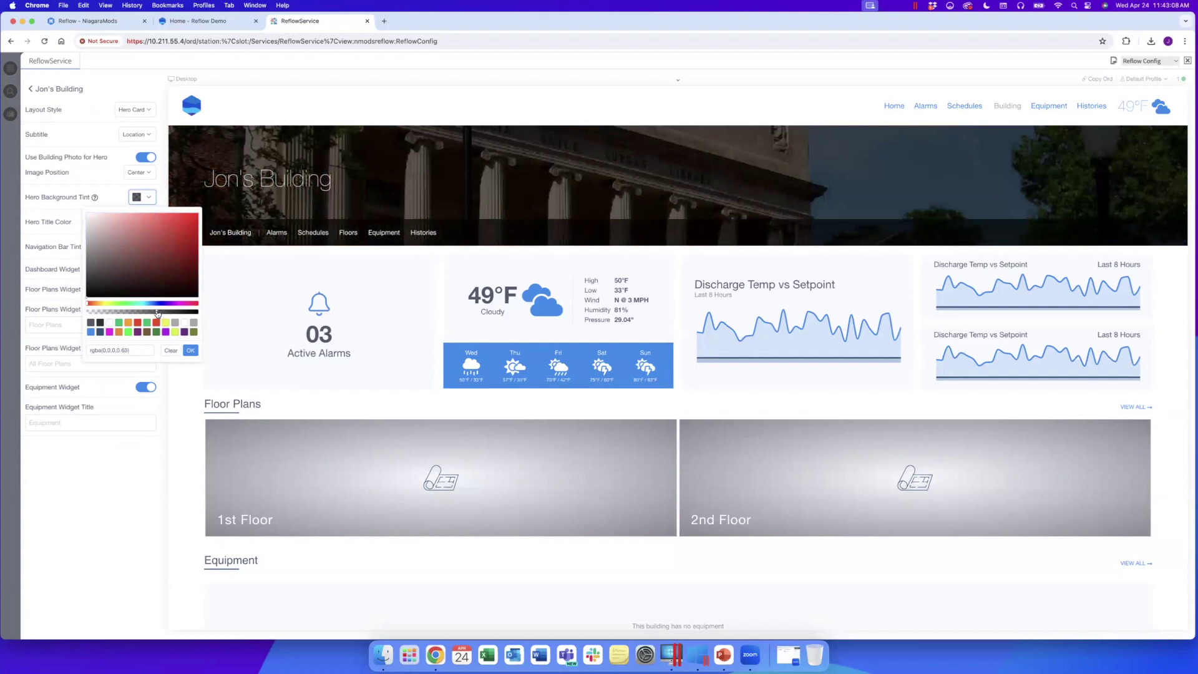
click(190, 350)
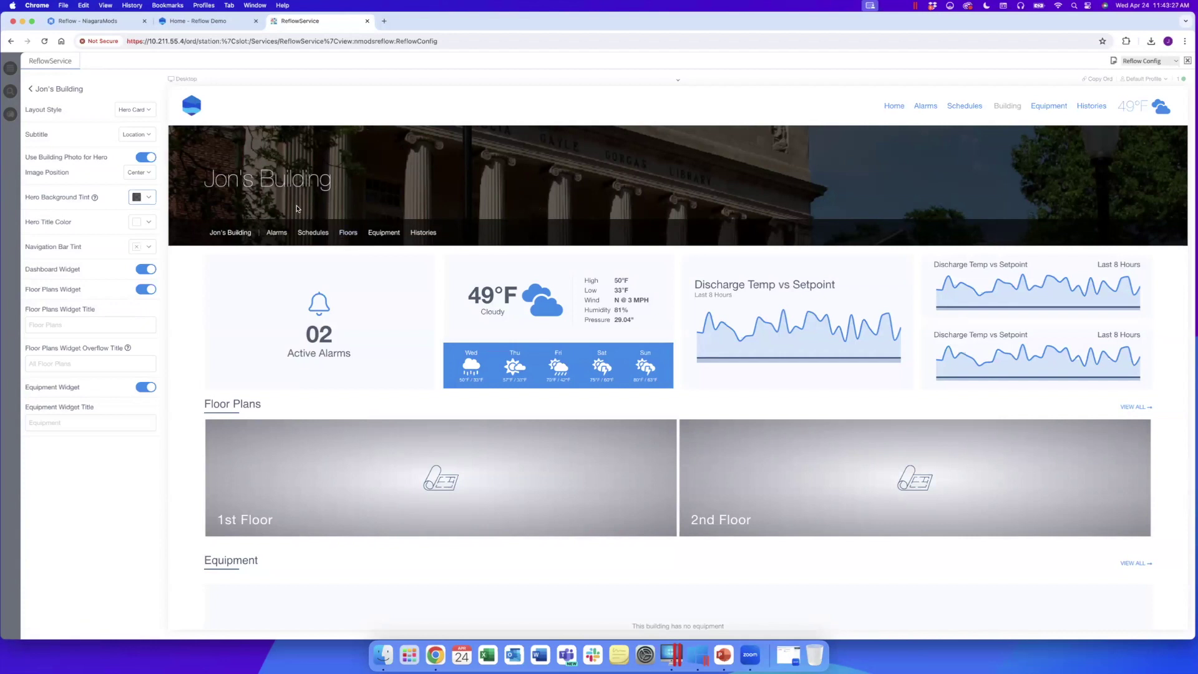
Open the points template of the VAVs equipment type.
click(45, 89)
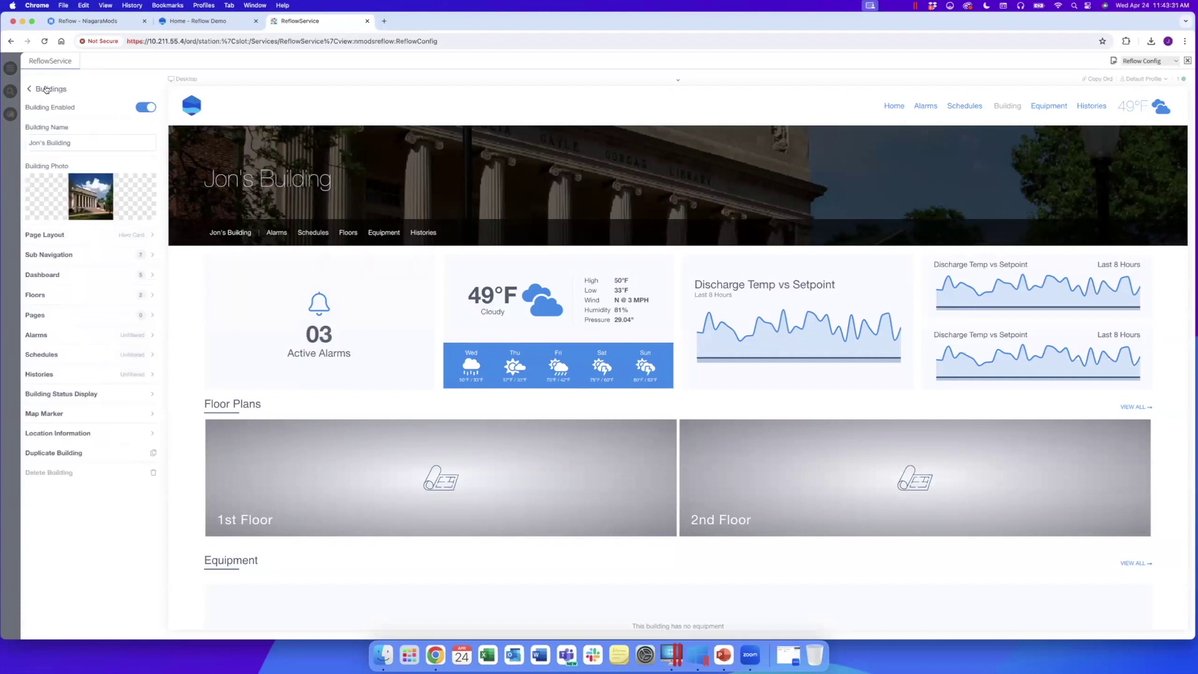
click(45, 88)
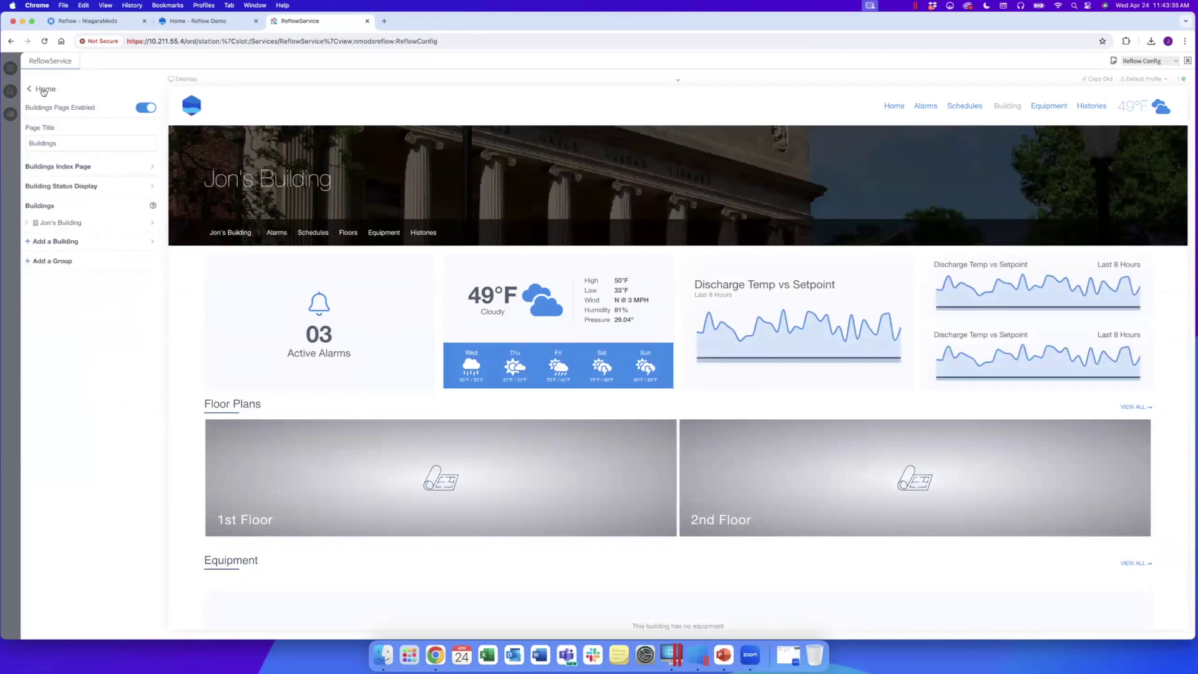
click(44, 90)
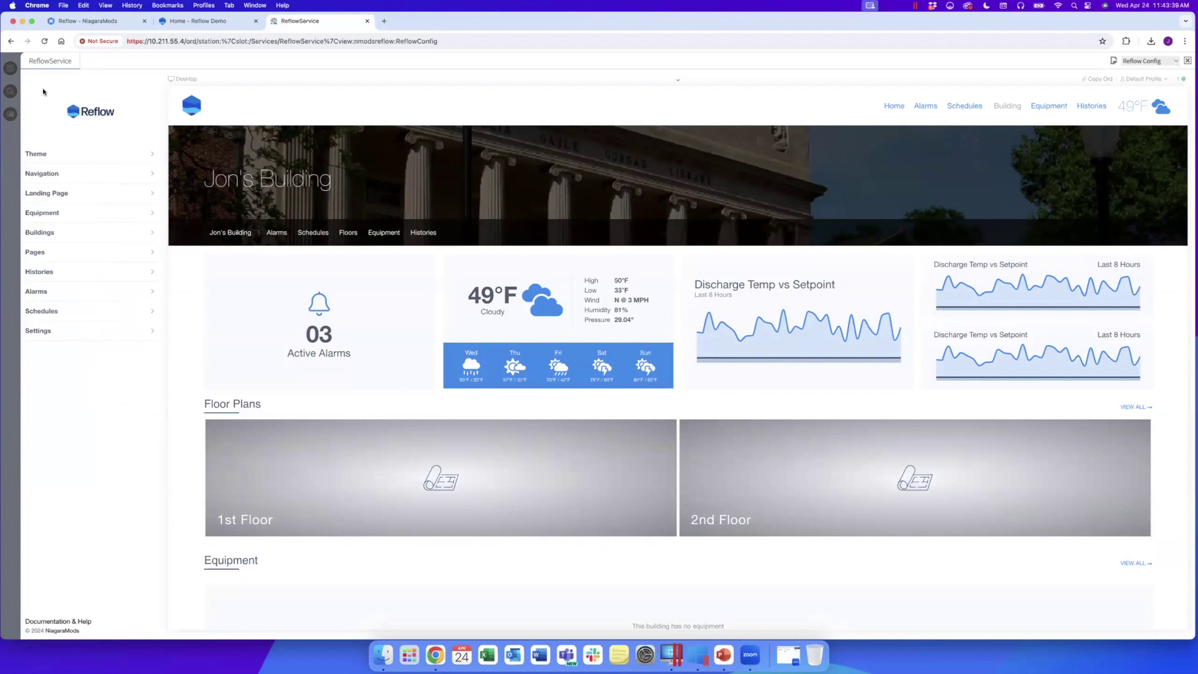
click(54, 214)
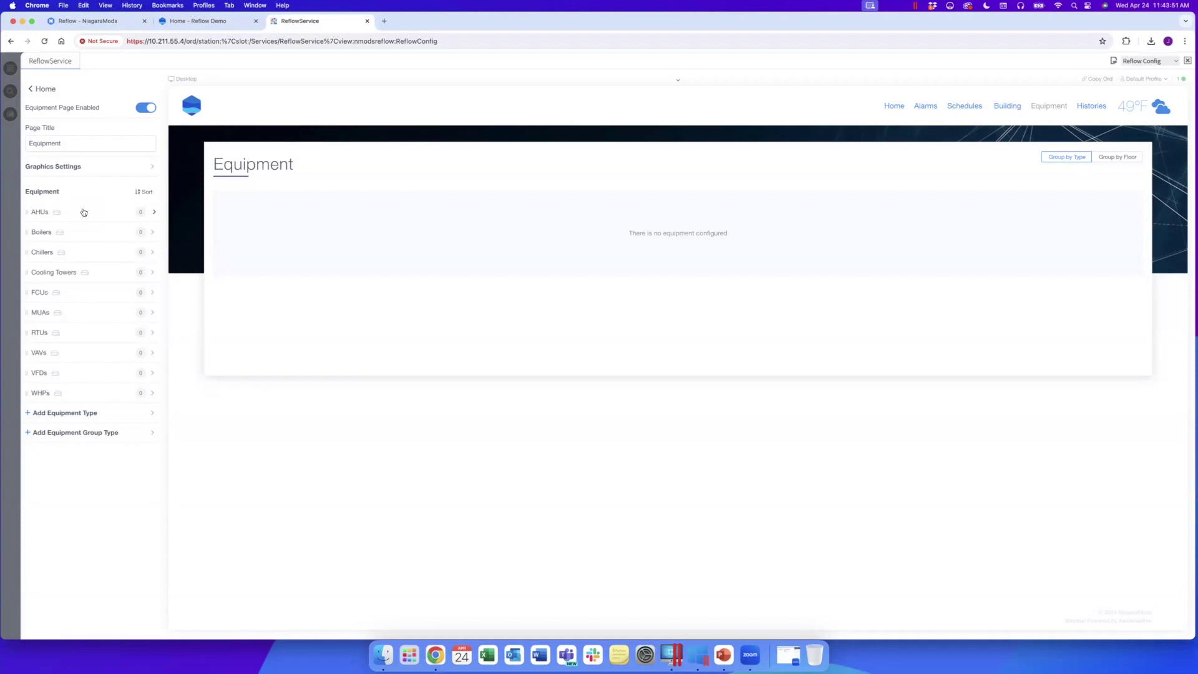
click(69, 354)
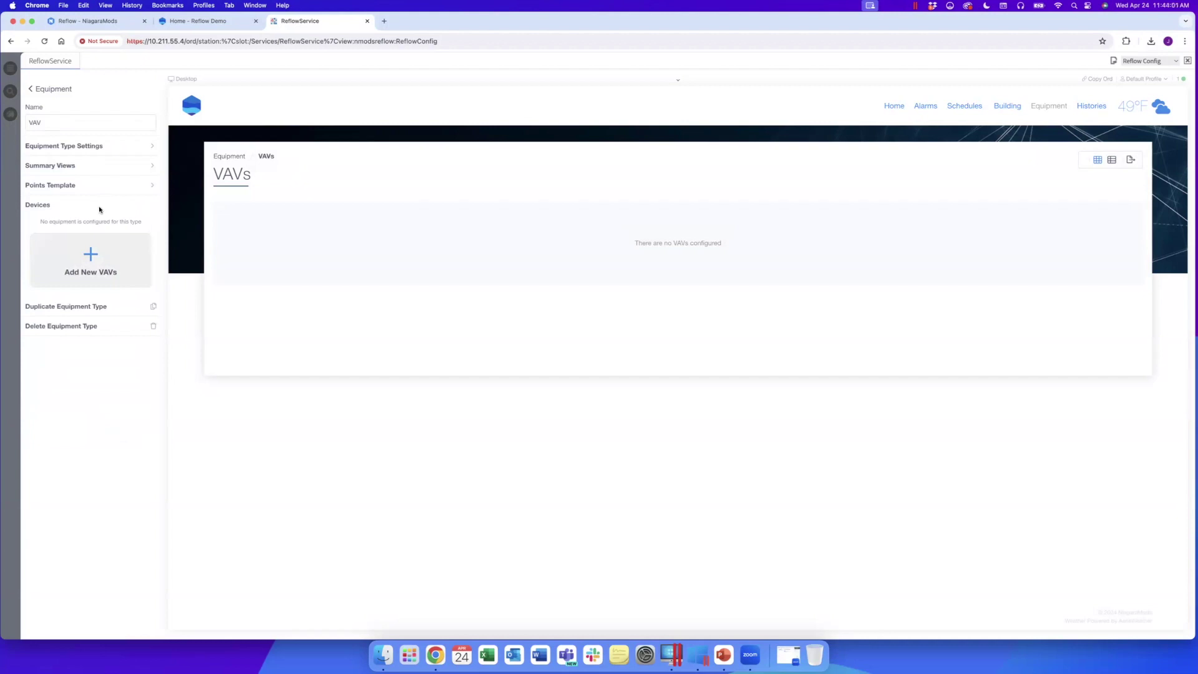
click(80, 185)
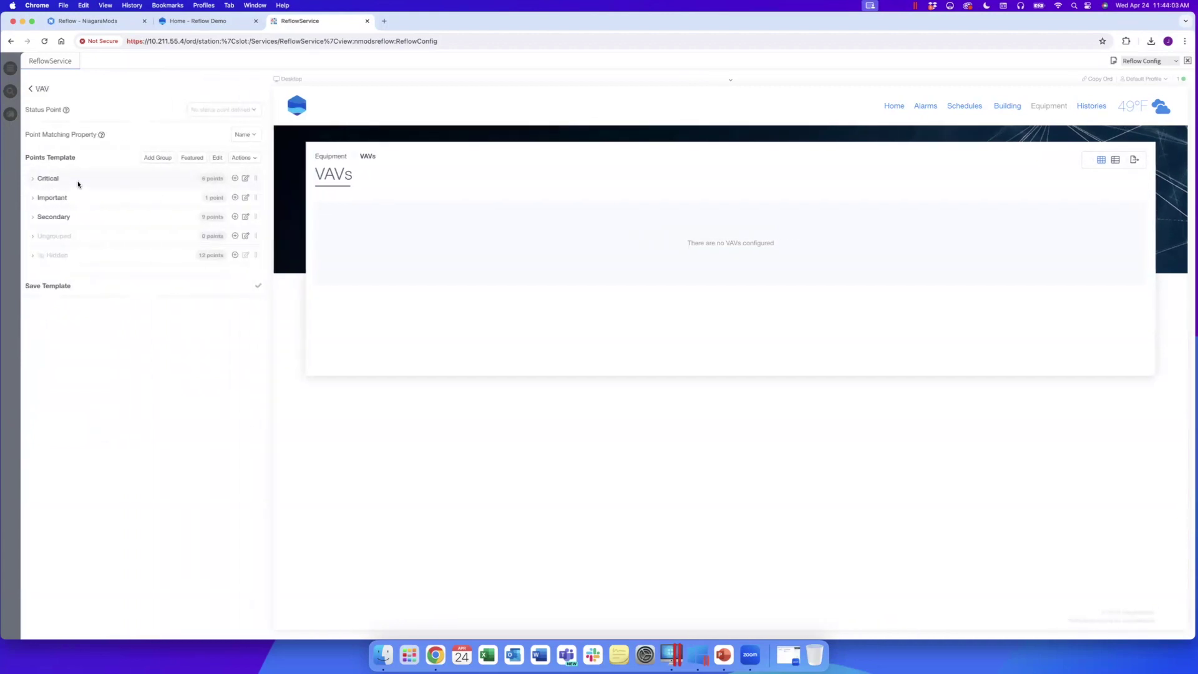
mouse_move(49, 180)
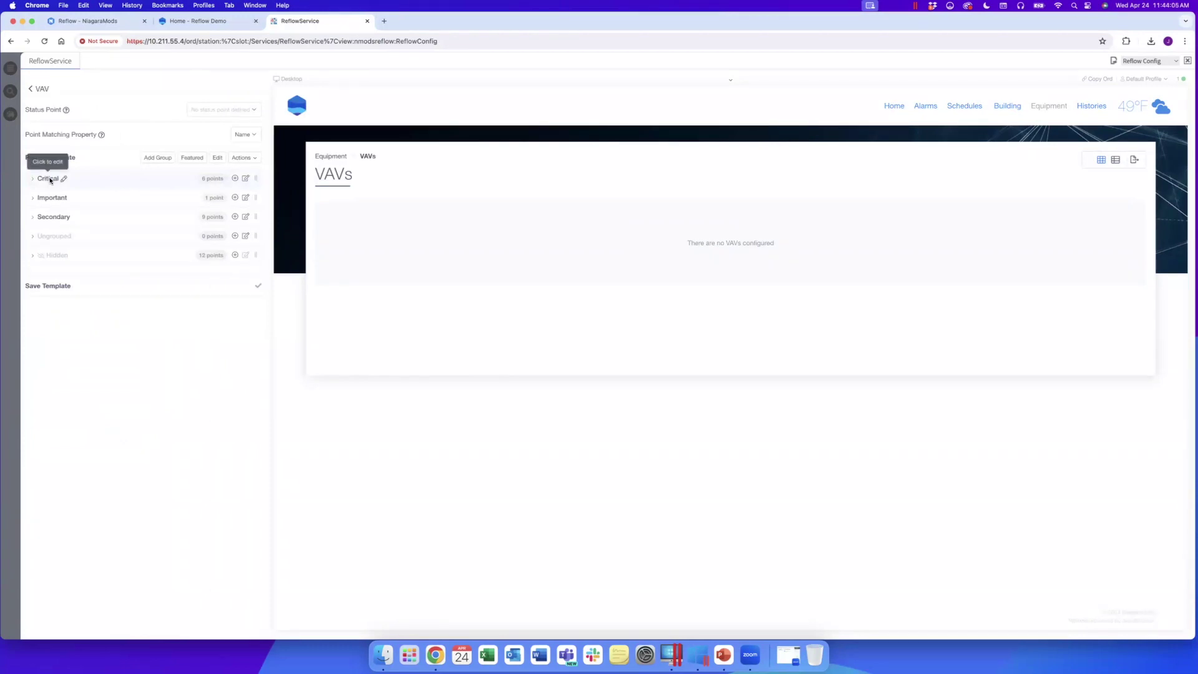
Examine the Space Temperature point in the Critical group, including its regular expression identifier and auto detection details.
click(97, 182)
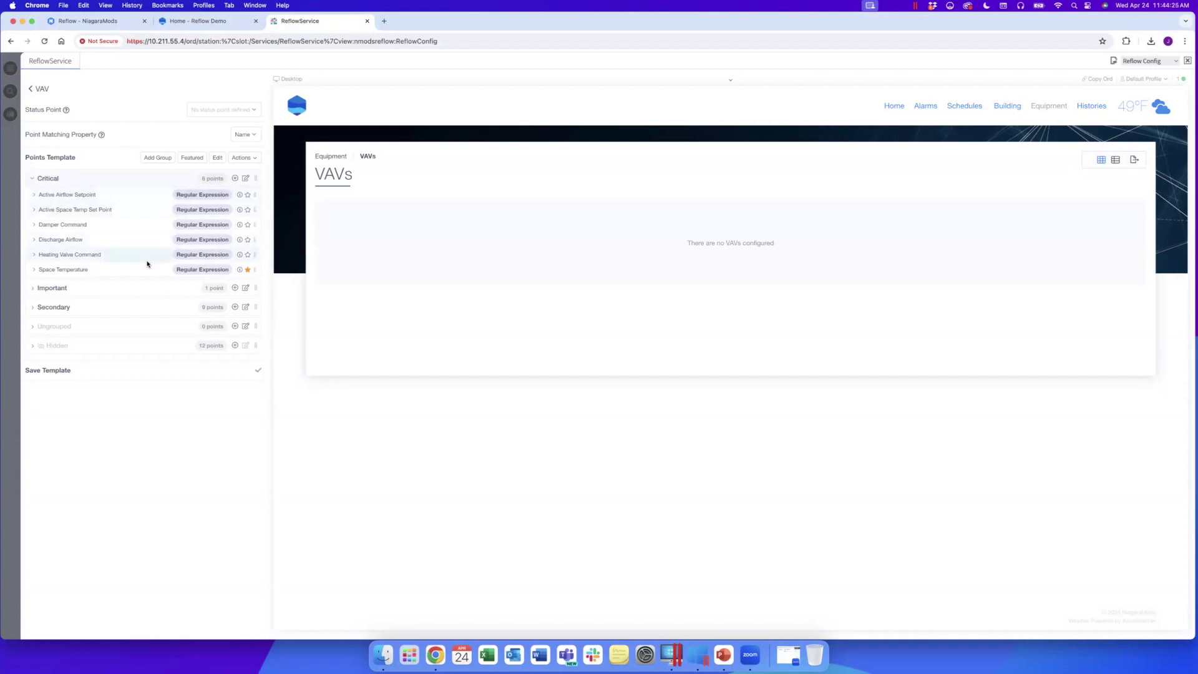
click(125, 269)
click(198, 300)
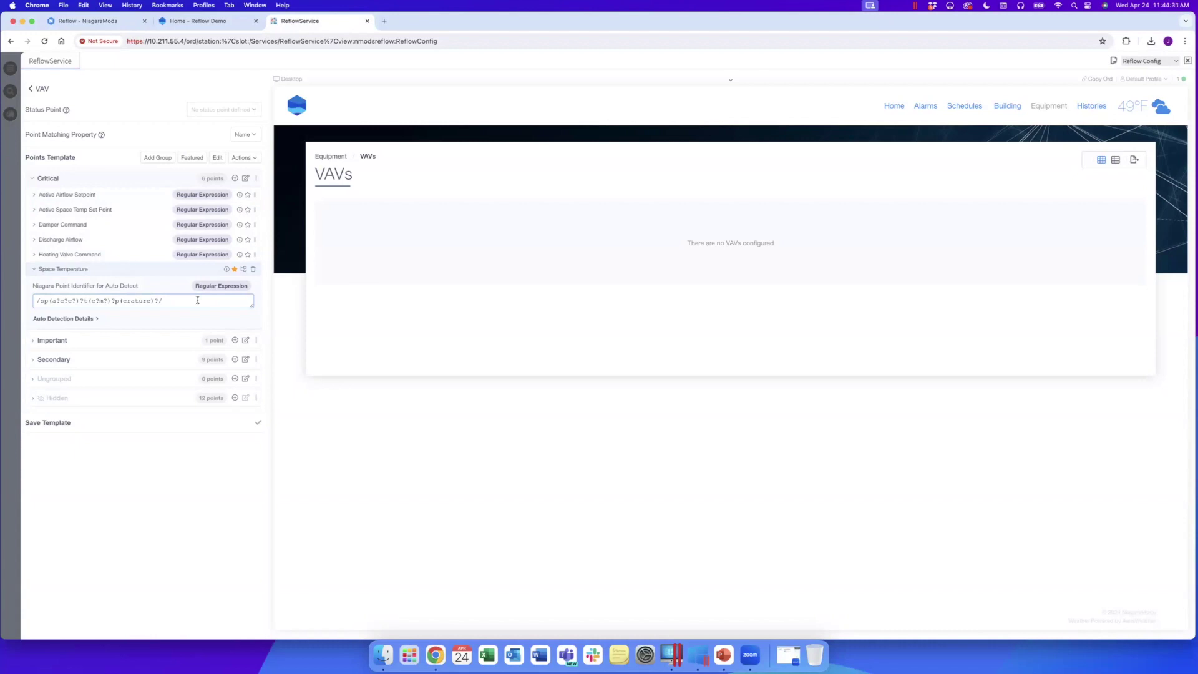
drag(190, 301, 36, 305)
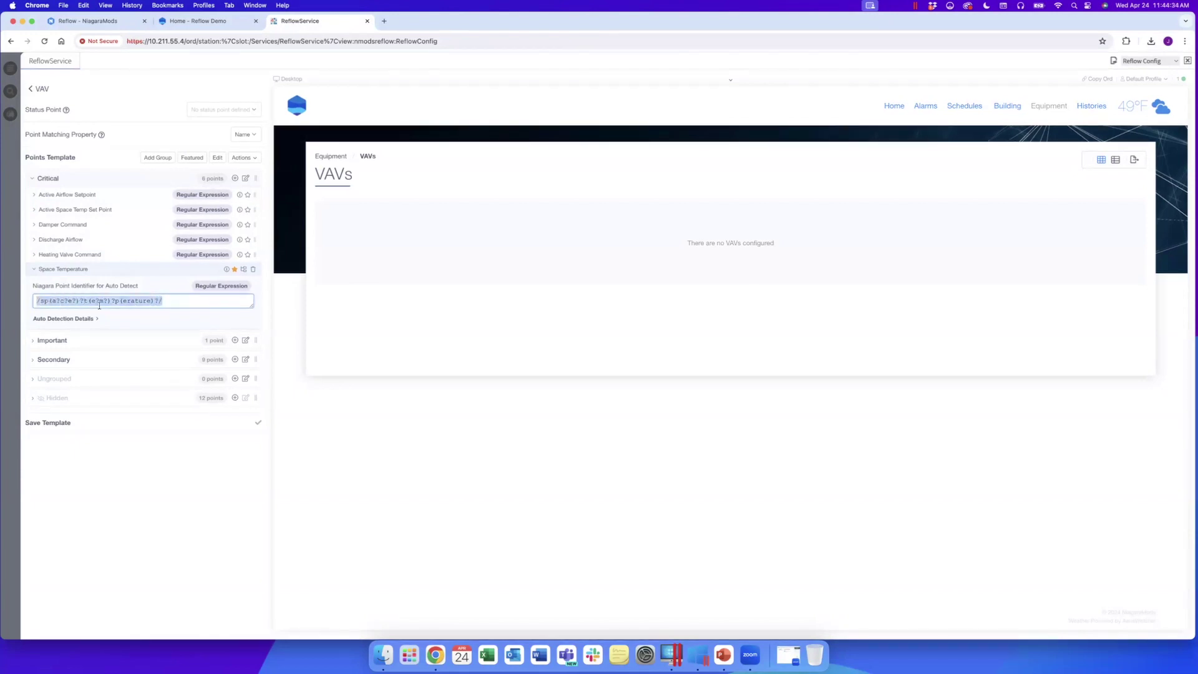
click(209, 301)
click(67, 319)
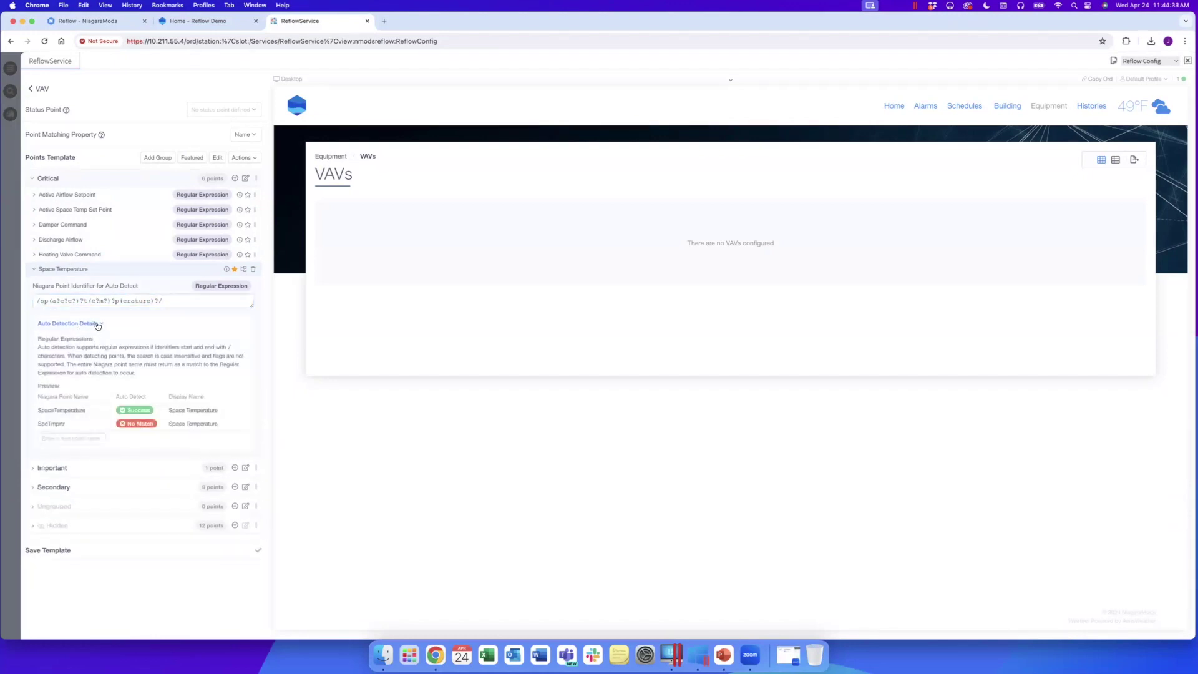
Test the Niagara point name SpaceTemp in the auto detection preview of the Space Temperature point.
click(82, 439)
text(SpaceTemp)
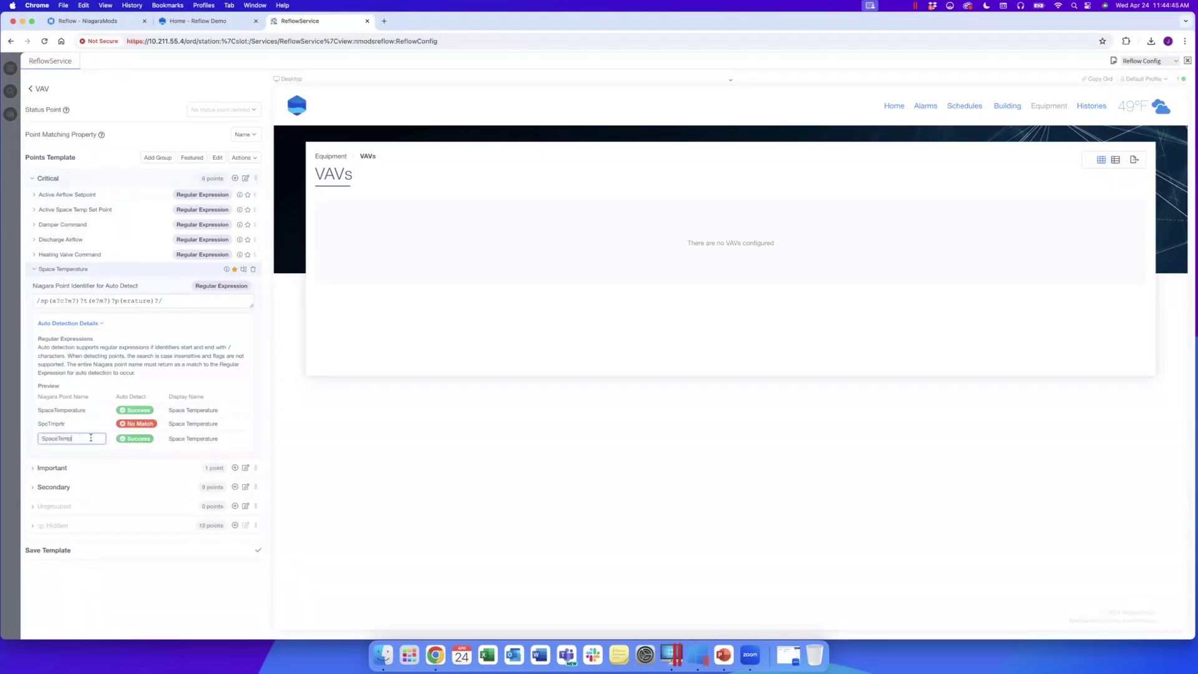
key(BackSpace)
text(mp)
click(90, 323)
Replace the Space Temperature point's regular expression with the Niagara point identifier SpaceTemp.
click(175, 302)
drag(176, 302, 44, 302)
key(BackSpace)
key(BackSpace)
text(SpaceTemp)
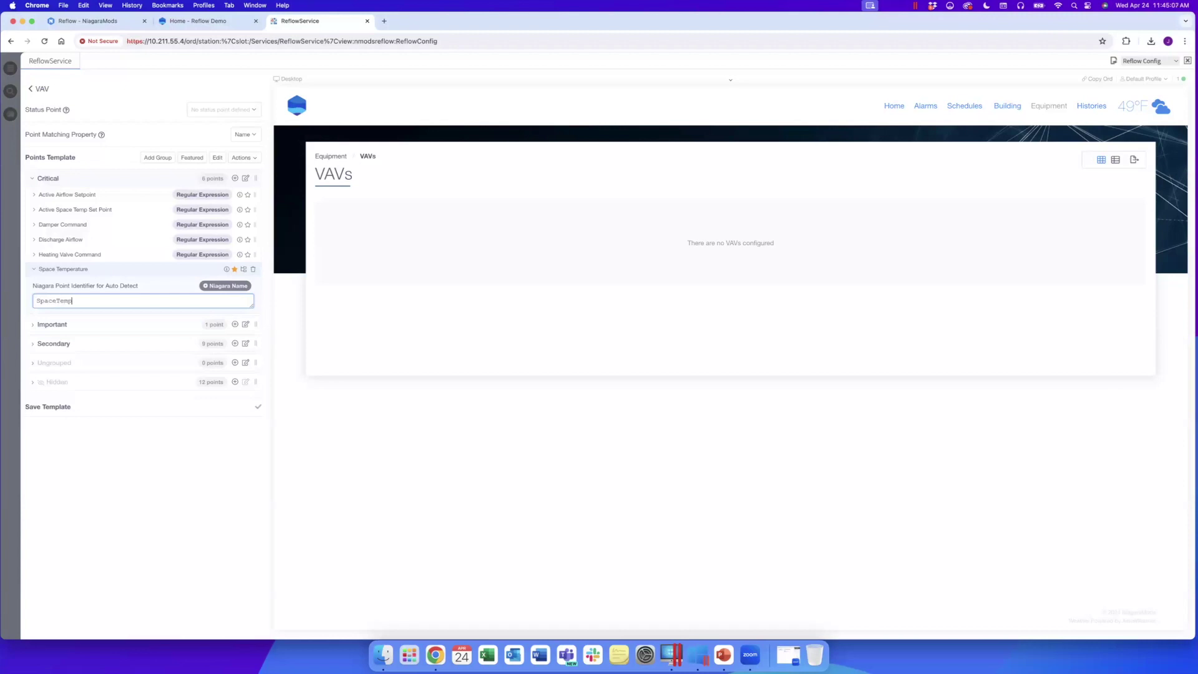
double_click(95, 302)
click(92, 302)
click(113, 271)
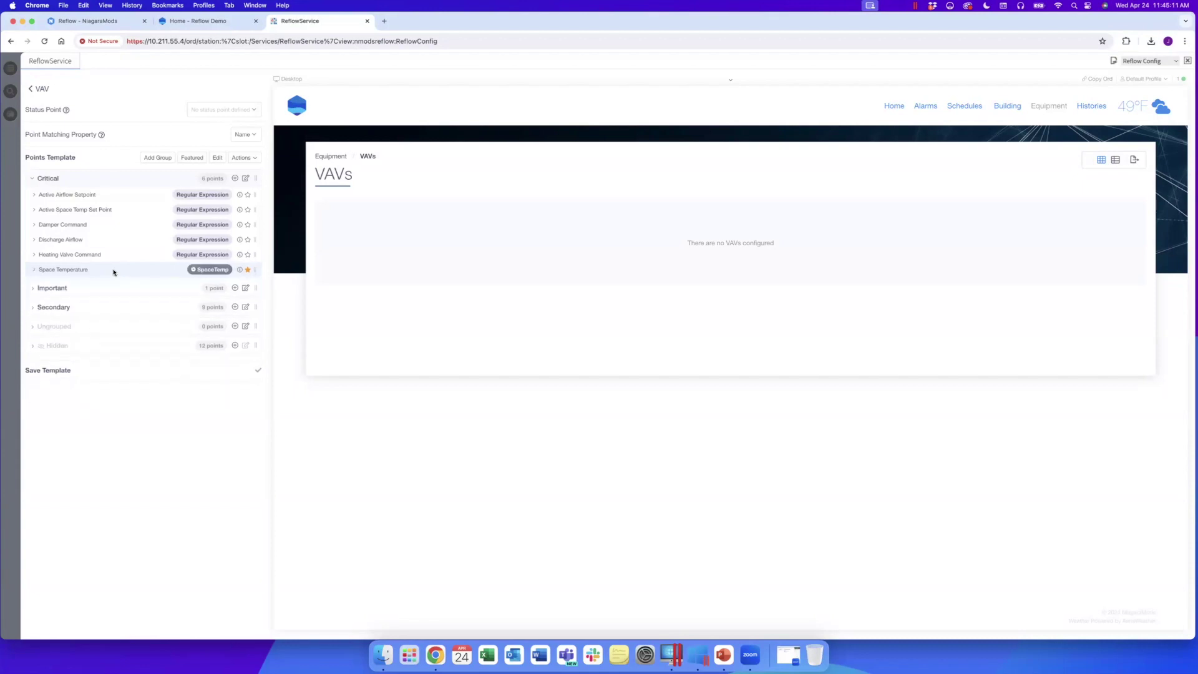
Assign the Heating info marker to the Heating Valve Command point and save the points template.
click(239, 255)
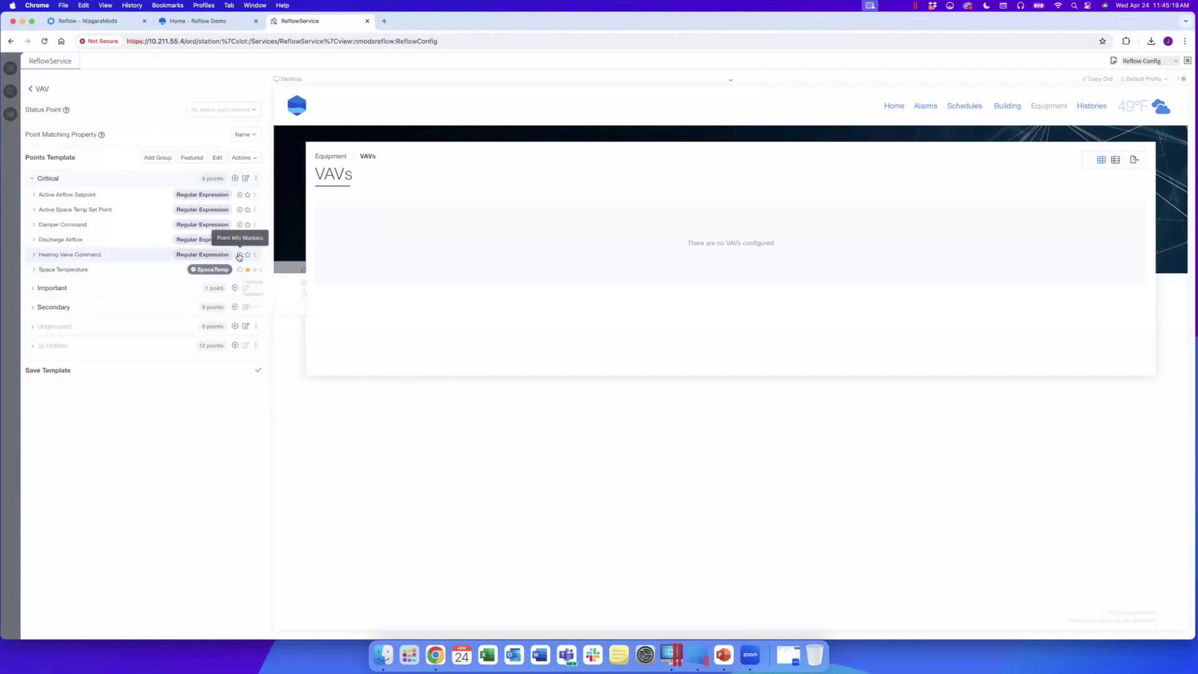
click(253, 283)
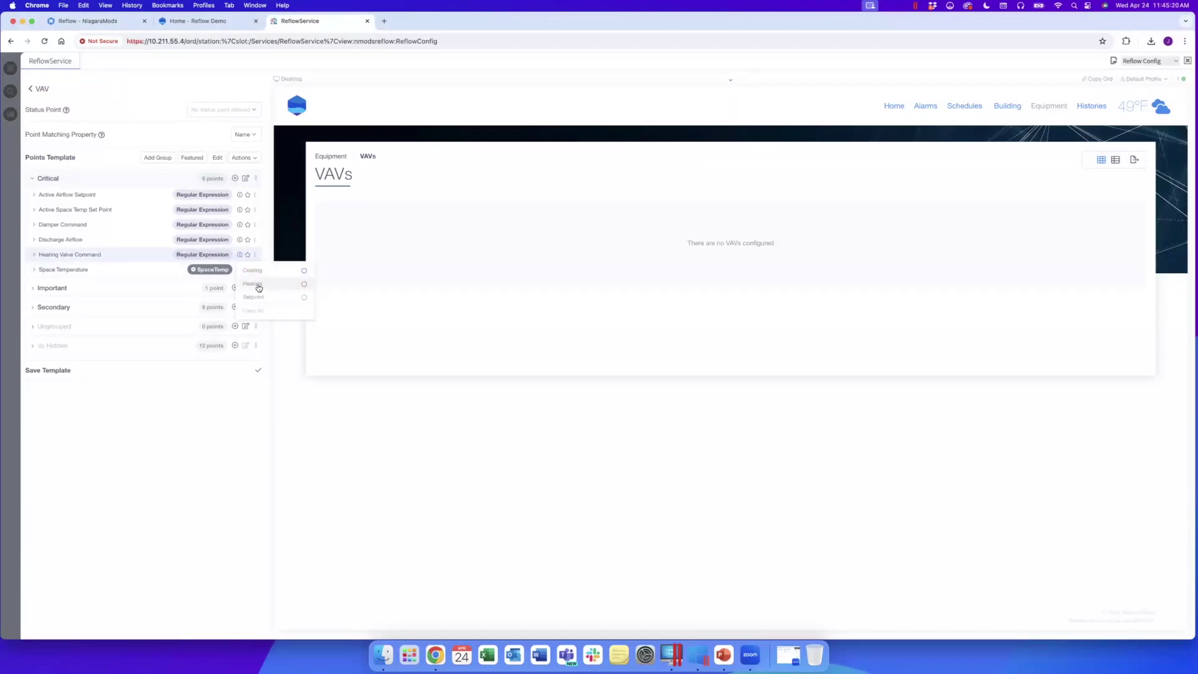
click(239, 255)
click(133, 375)
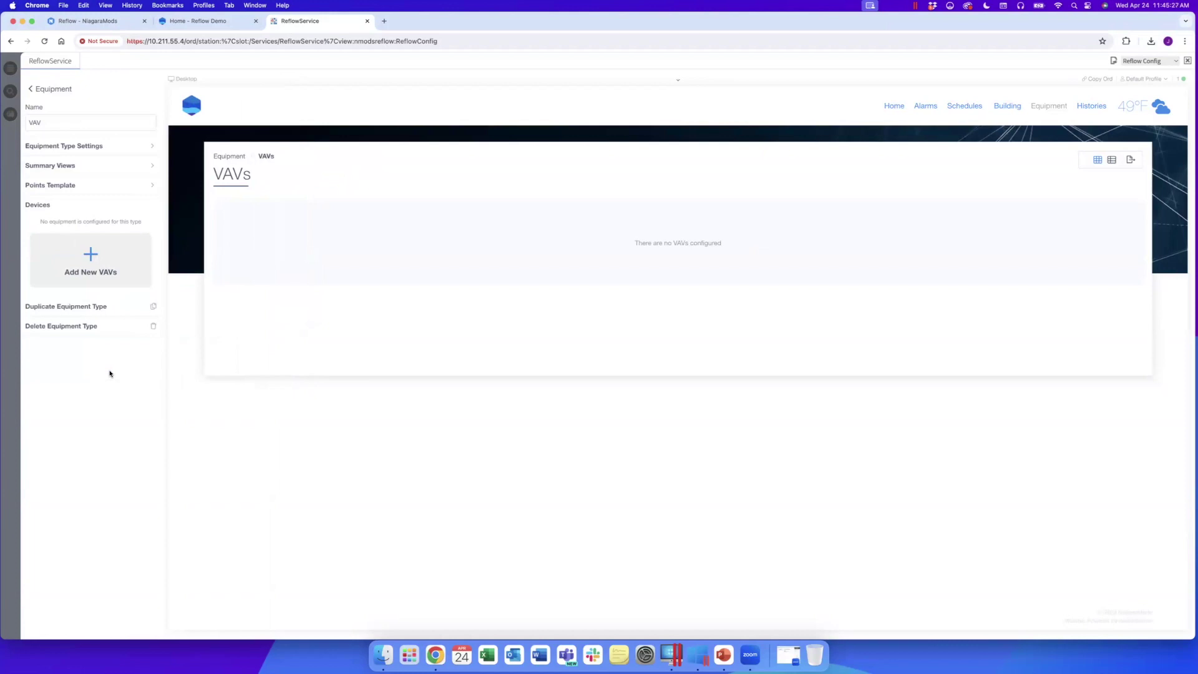
Load VAV FINAL EXPORT.csv from the templates folder for import into the VAV points template and review the Zone group's points.
click(86, 186)
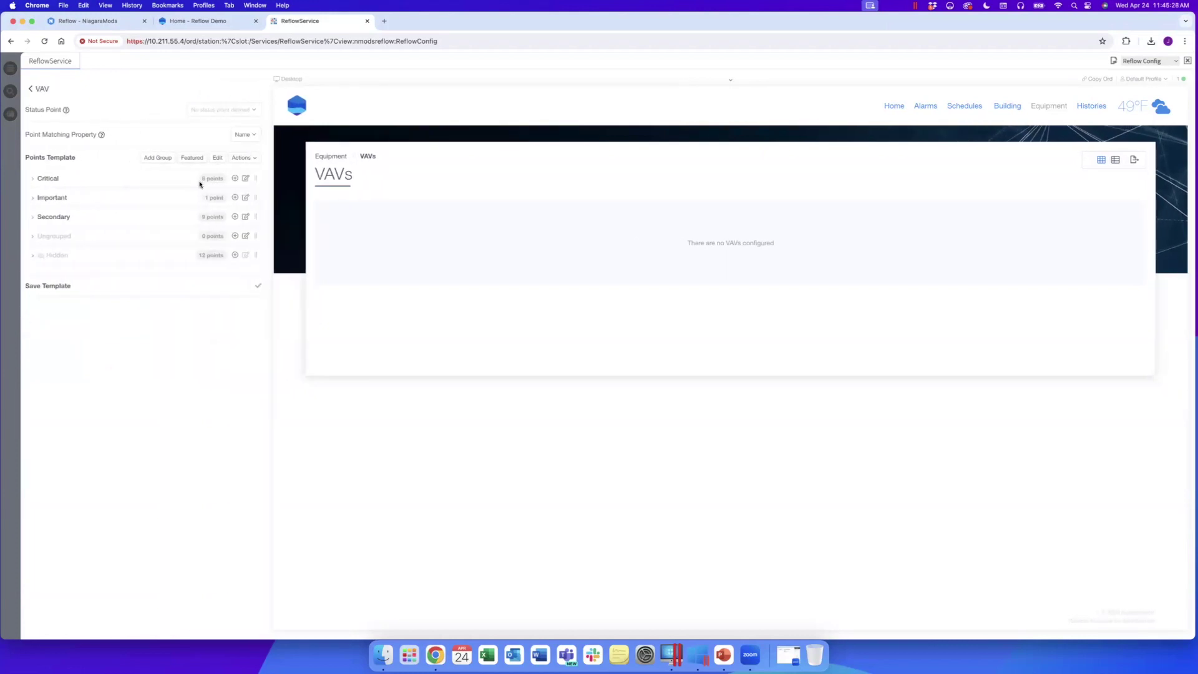
click(256, 160)
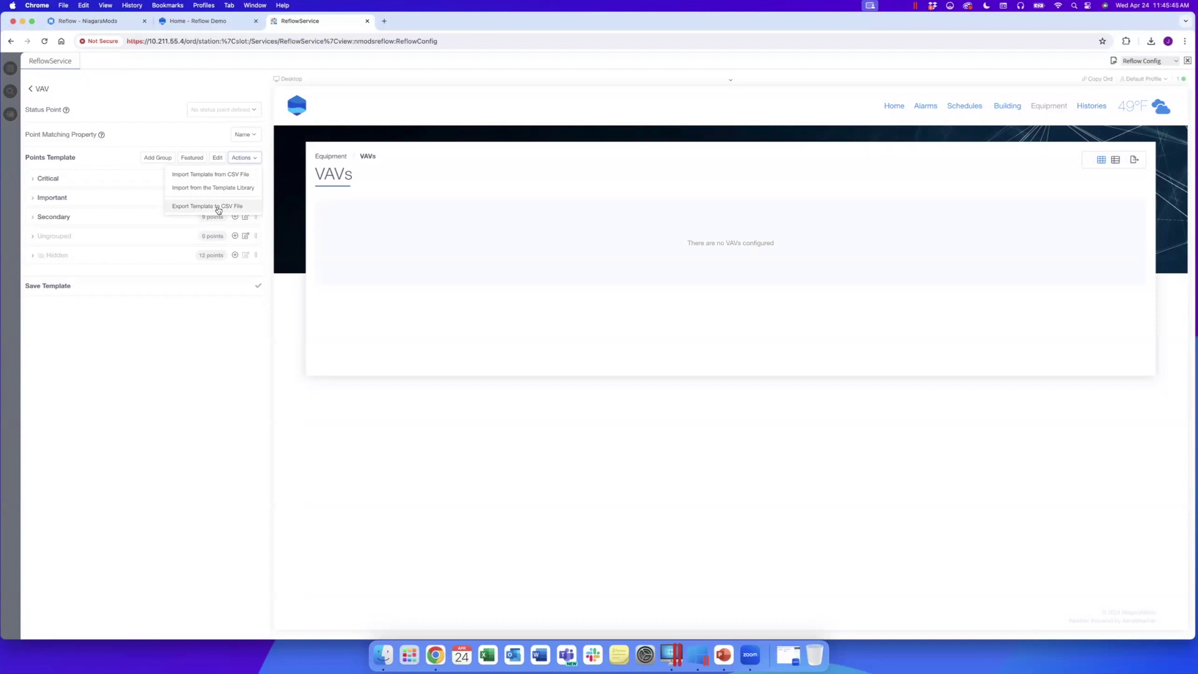
click(222, 174)
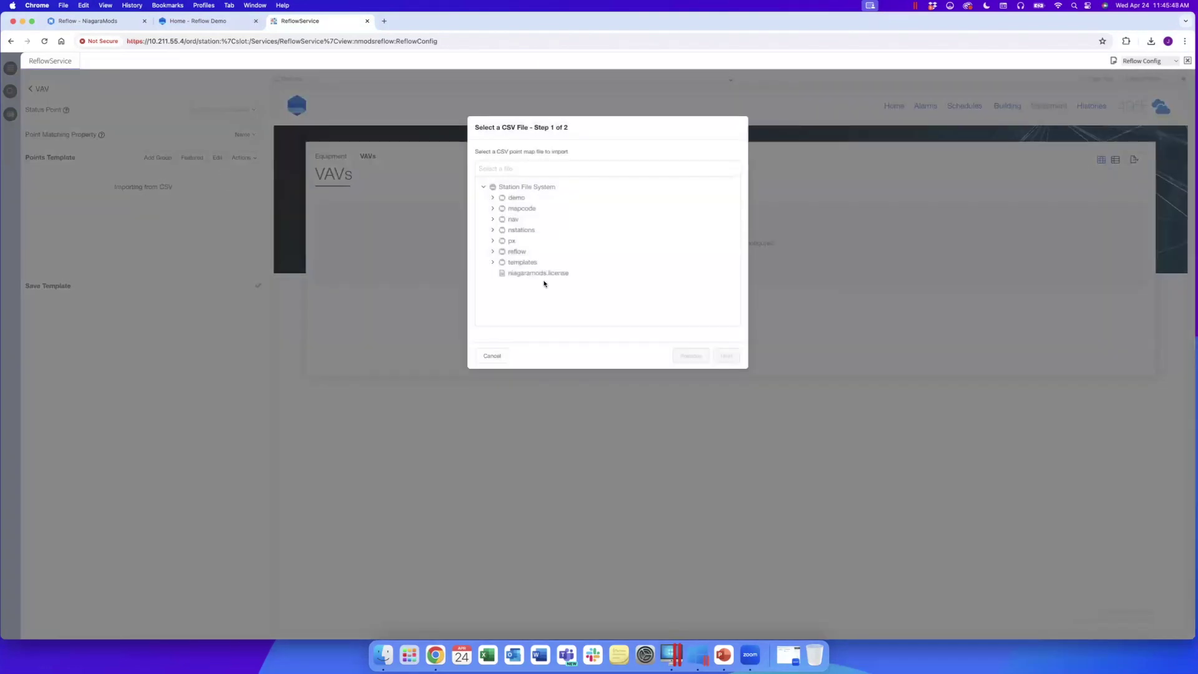
click(493, 263)
scroll(551, 307, down, 2)
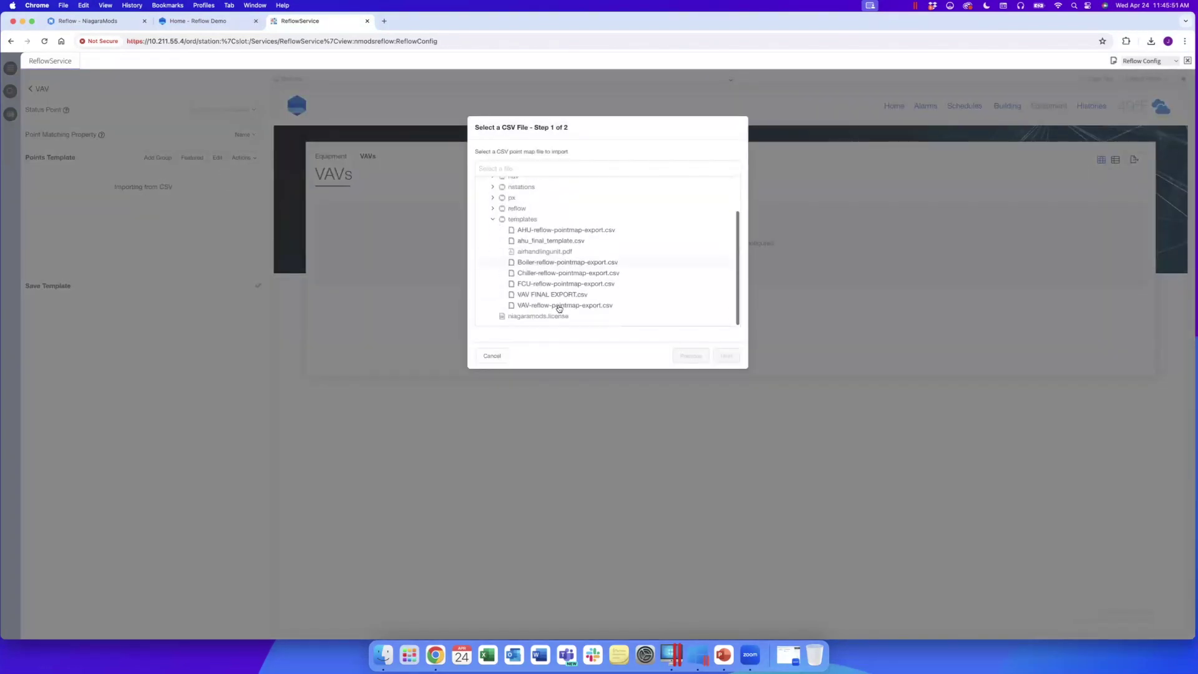
click(544, 296)
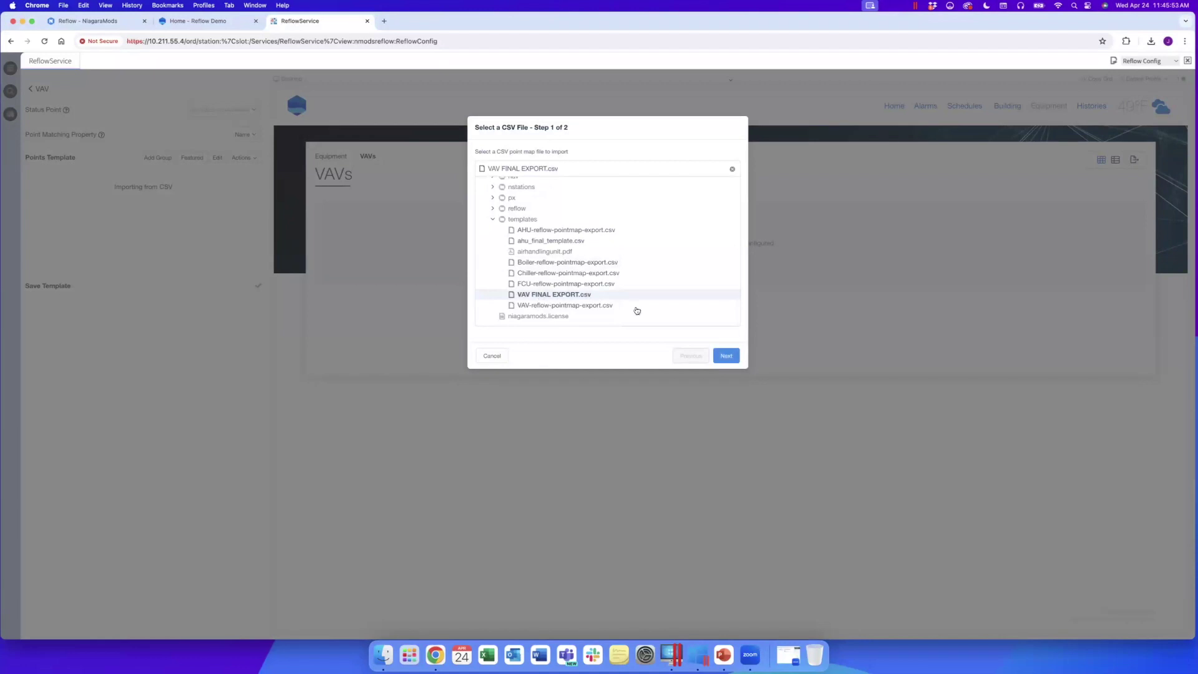
click(725, 355)
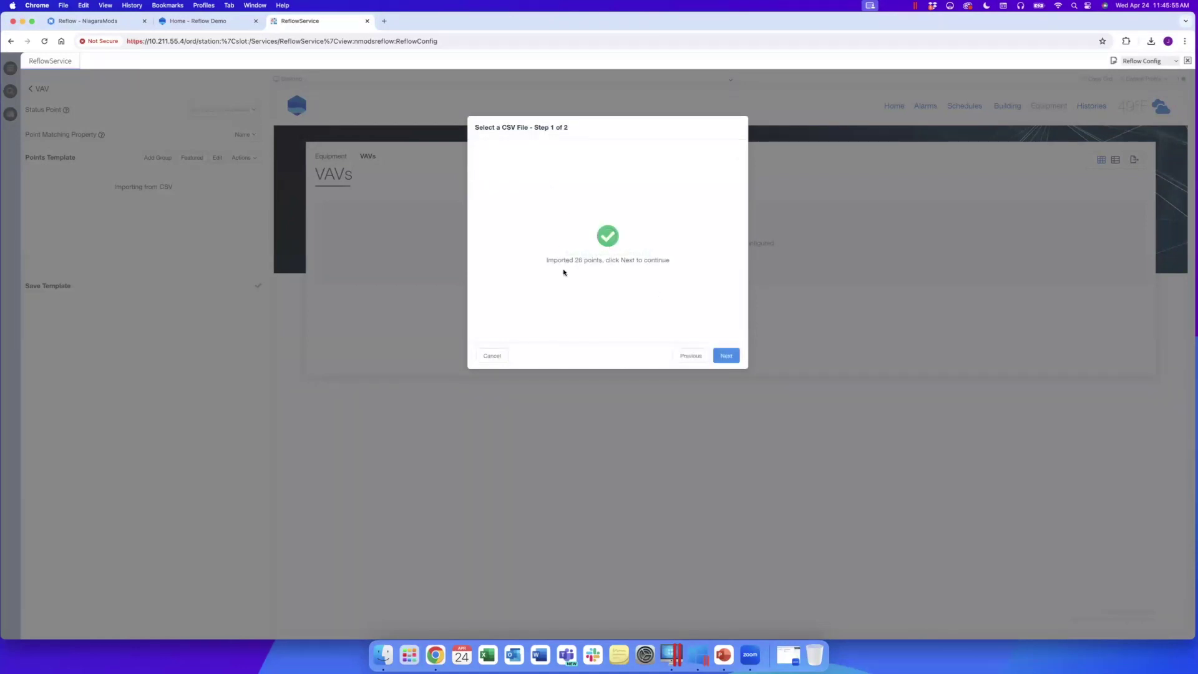
click(728, 361)
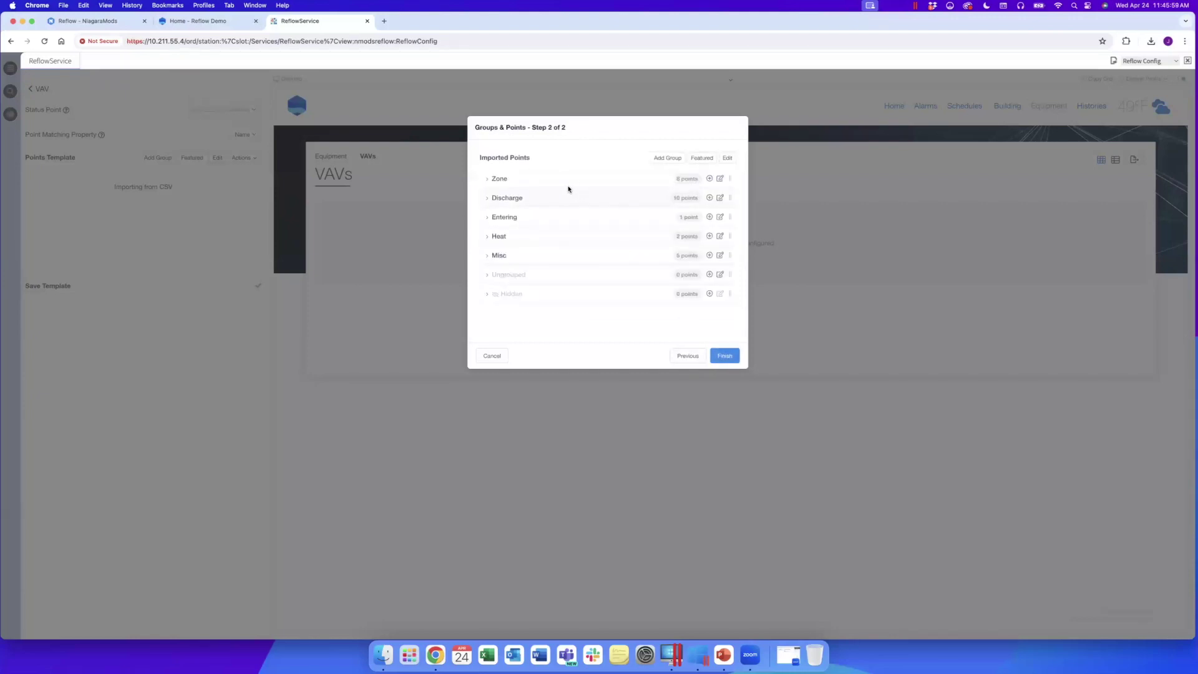
click(568, 179)
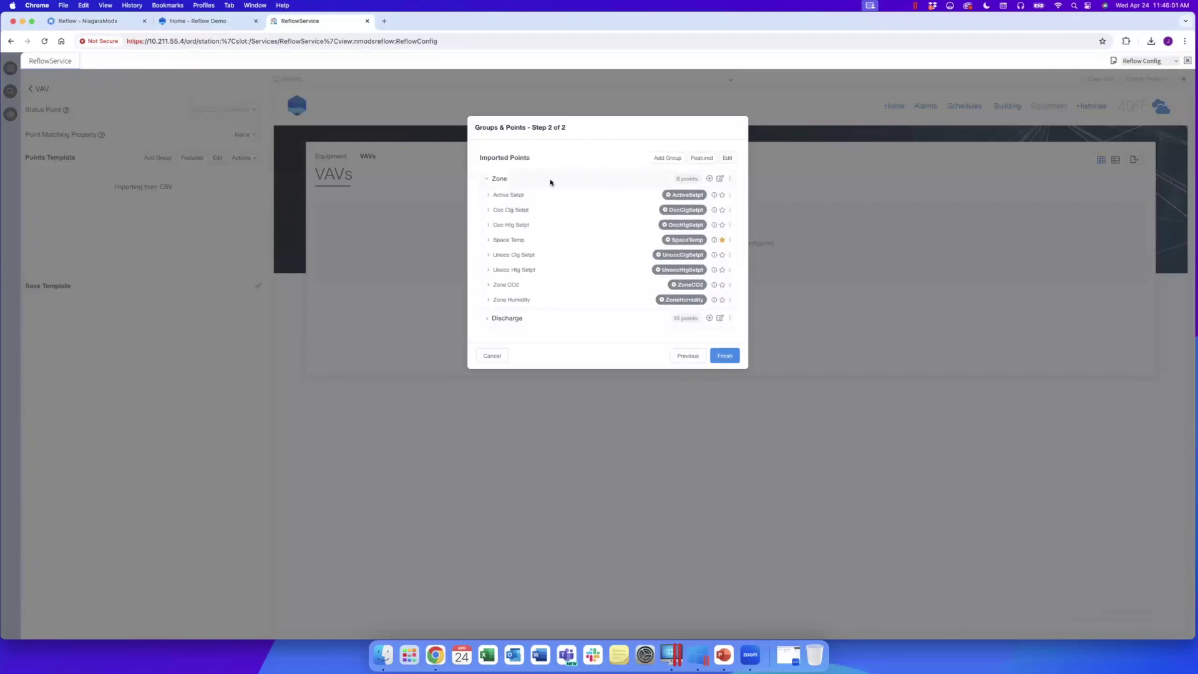
click(549, 179)
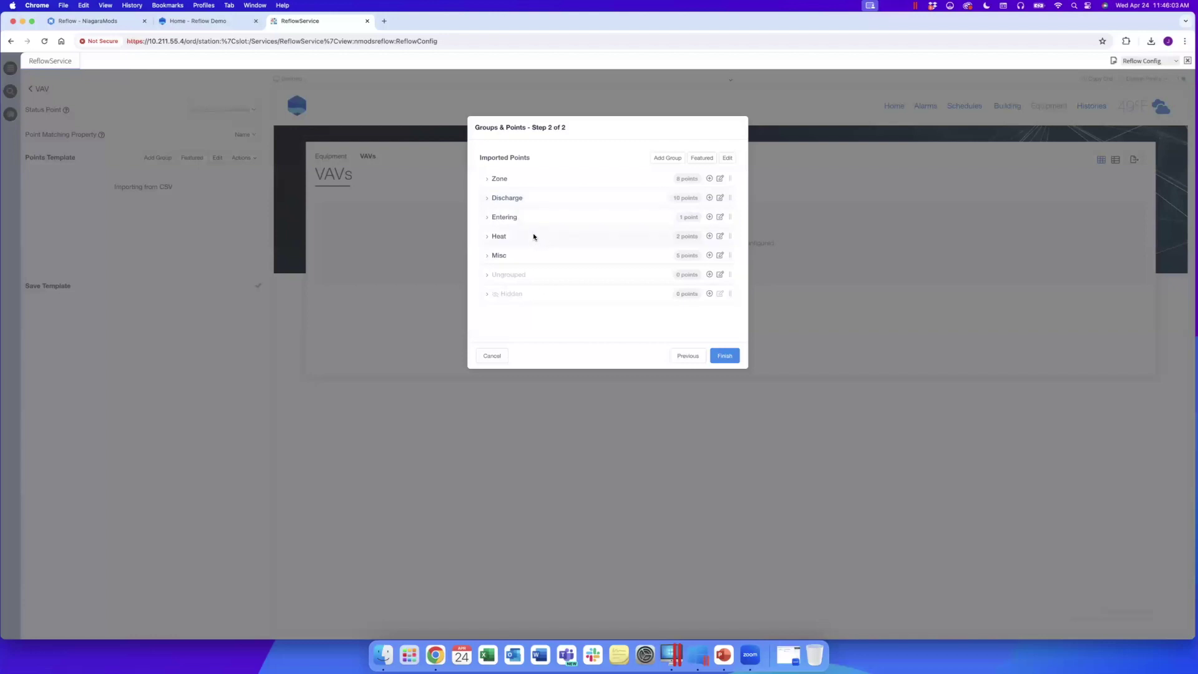
Set the point style of the imported Discharge and Entering groups to small cards.
click(724, 198)
scroll(552, 246, down, 2)
scroll(553, 249, down, 1)
click(560, 272)
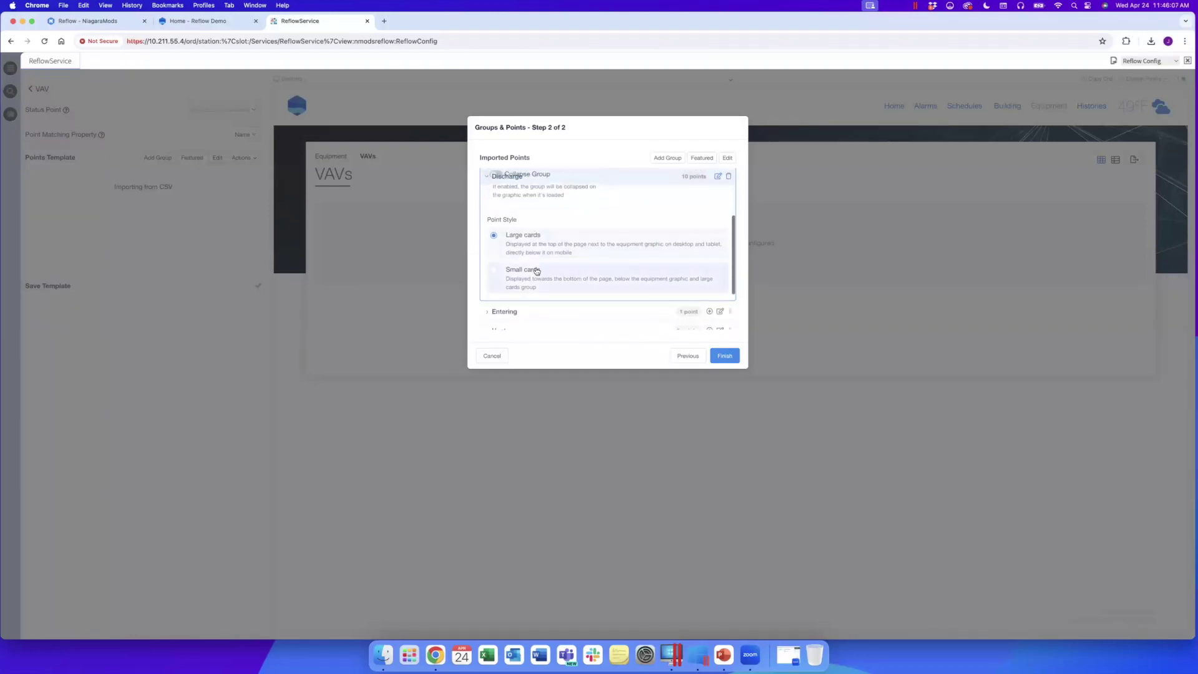
scroll(642, 275, down, 1)
click(720, 275)
scroll(623, 271, down, 1)
scroll(551, 294, down, 1)
scroll(633, 287, down, 1)
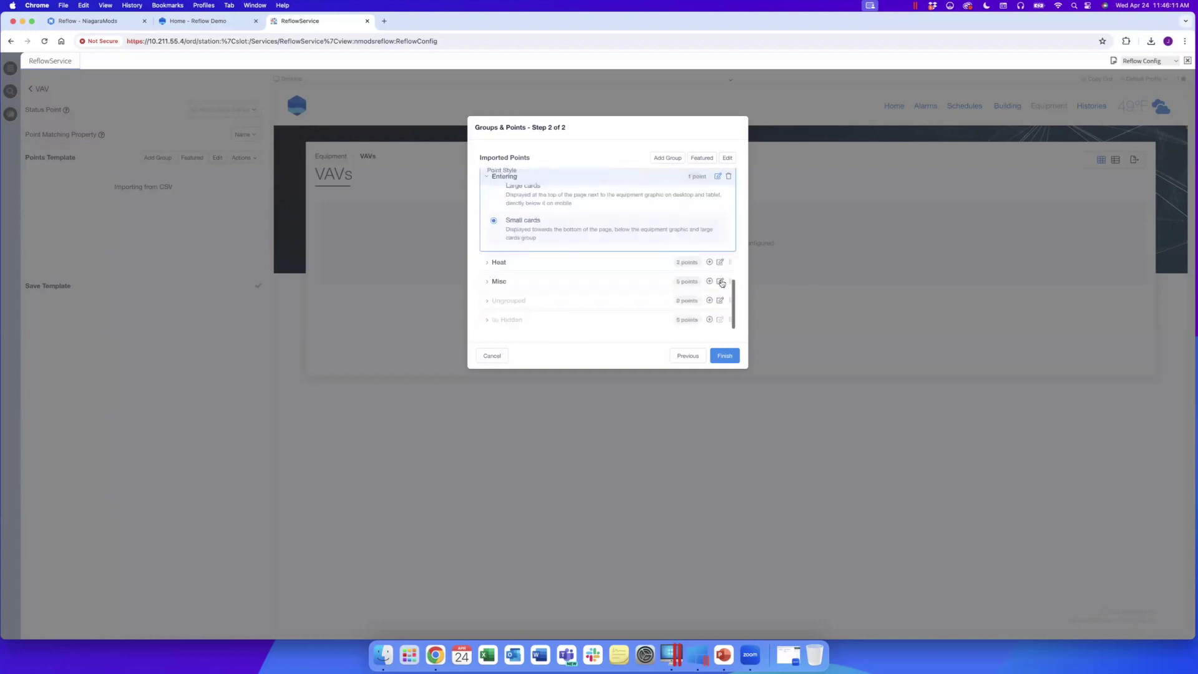
Set the point style of the Heat and Misc groups to small cards and finish the CSV import.
click(719, 262)
scroll(552, 304, down, 1)
scroll(552, 304, down, 1)
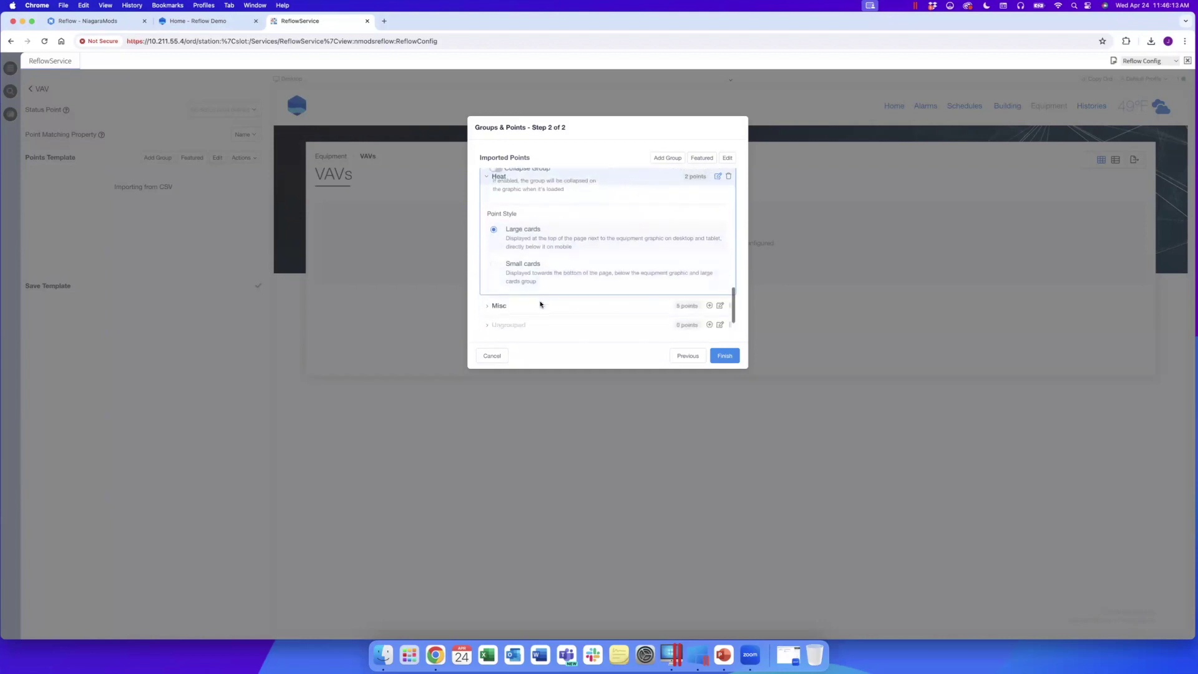
click(633, 281)
scroll(715, 280, down, 1)
click(719, 281)
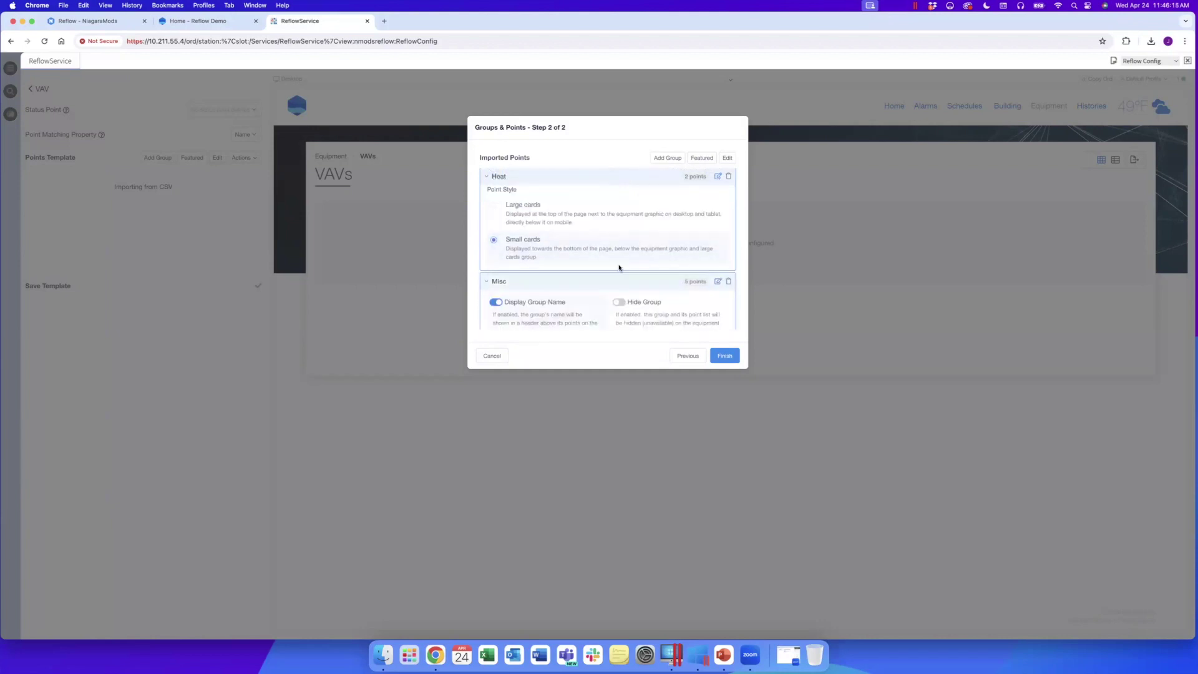
scroll(621, 266, down, 1)
click(558, 301)
click(721, 356)
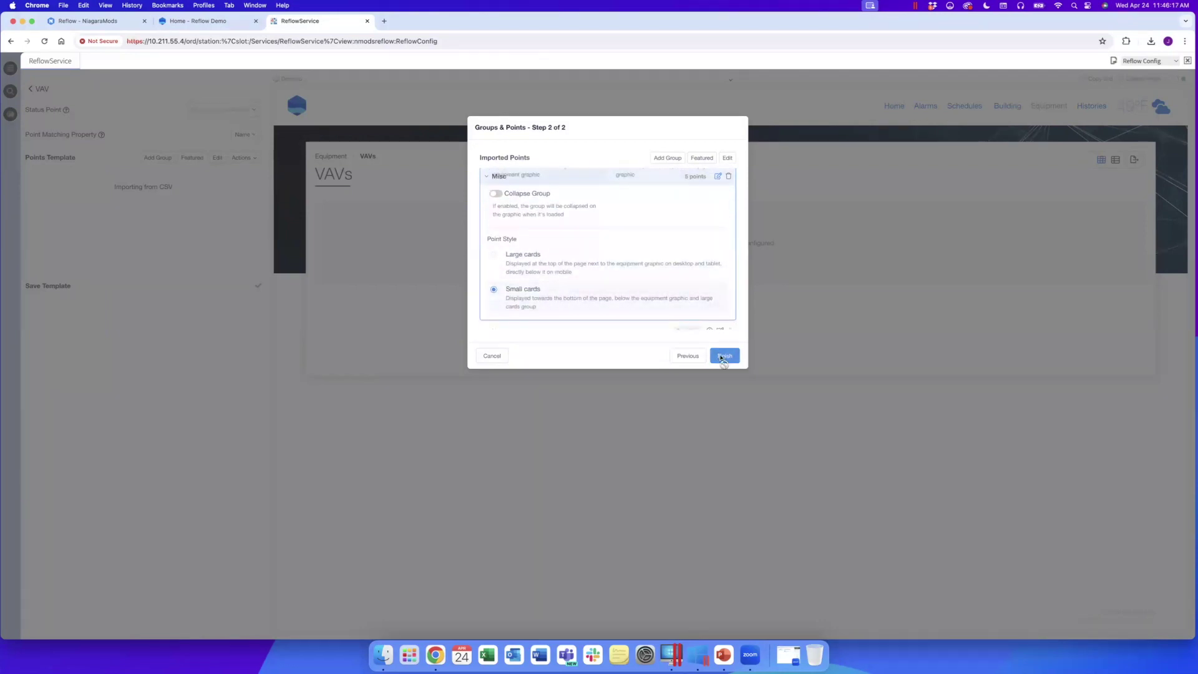
Assign info markers to the HotWaterValveCmd and HtgLoop points in the Heat group and save the points template.
click(136, 176)
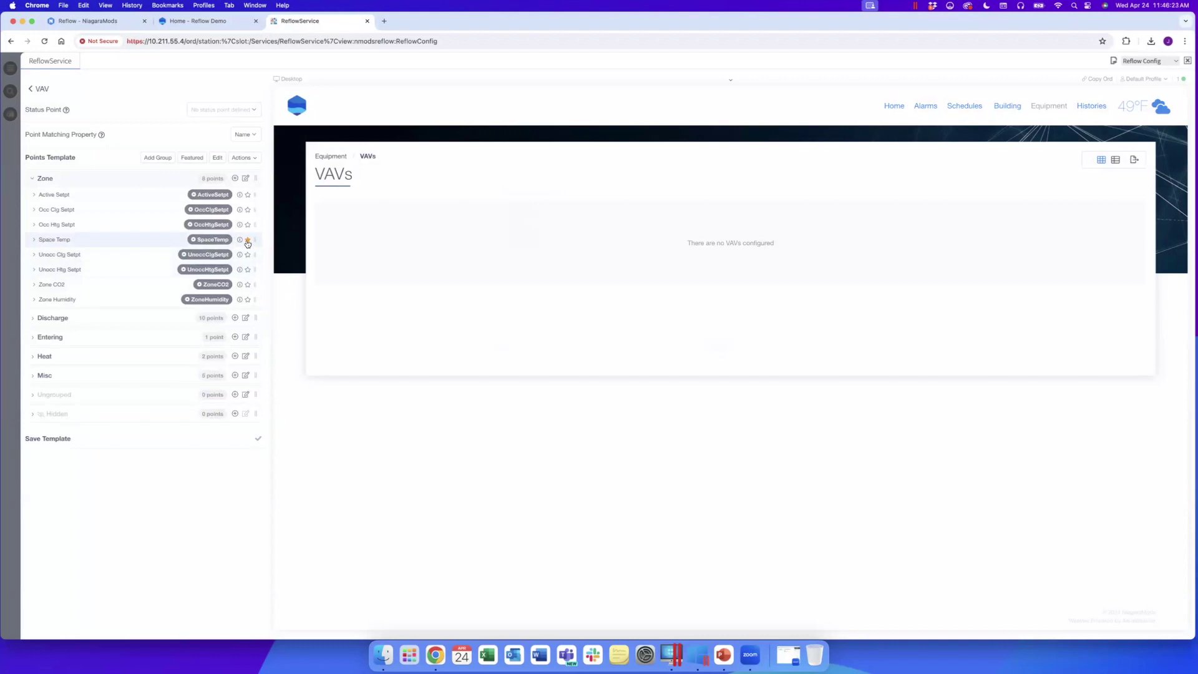
click(132, 178)
click(114, 239)
click(239, 253)
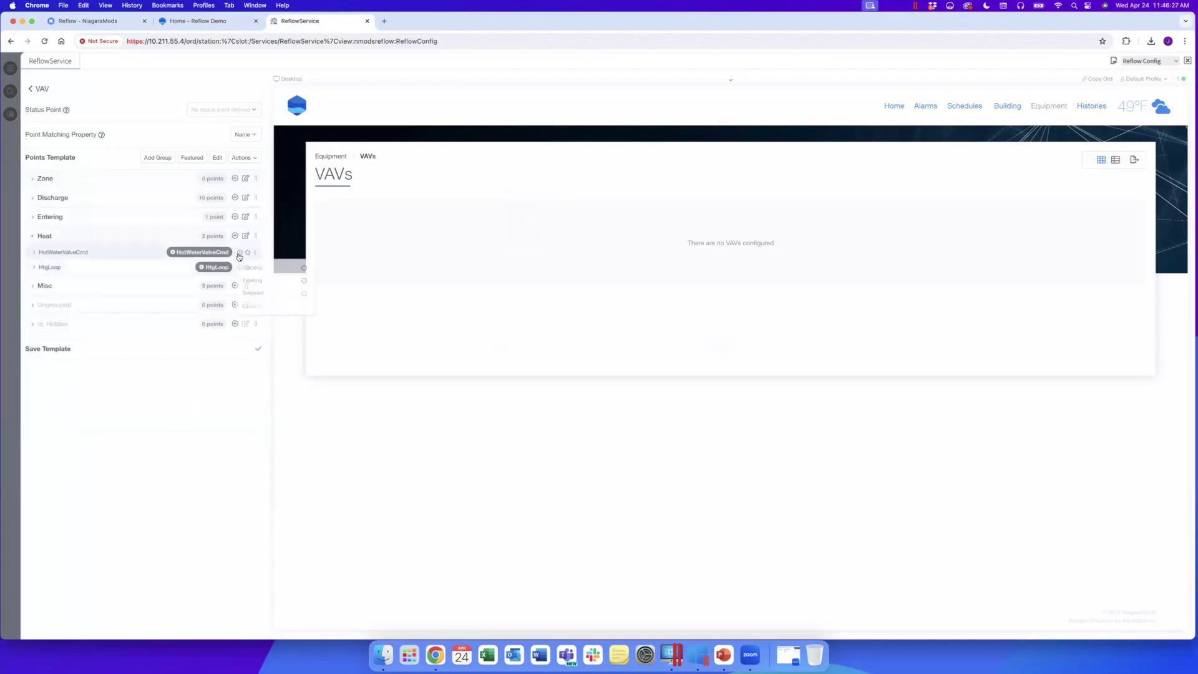
click(240, 268)
click(240, 269)
click(241, 269)
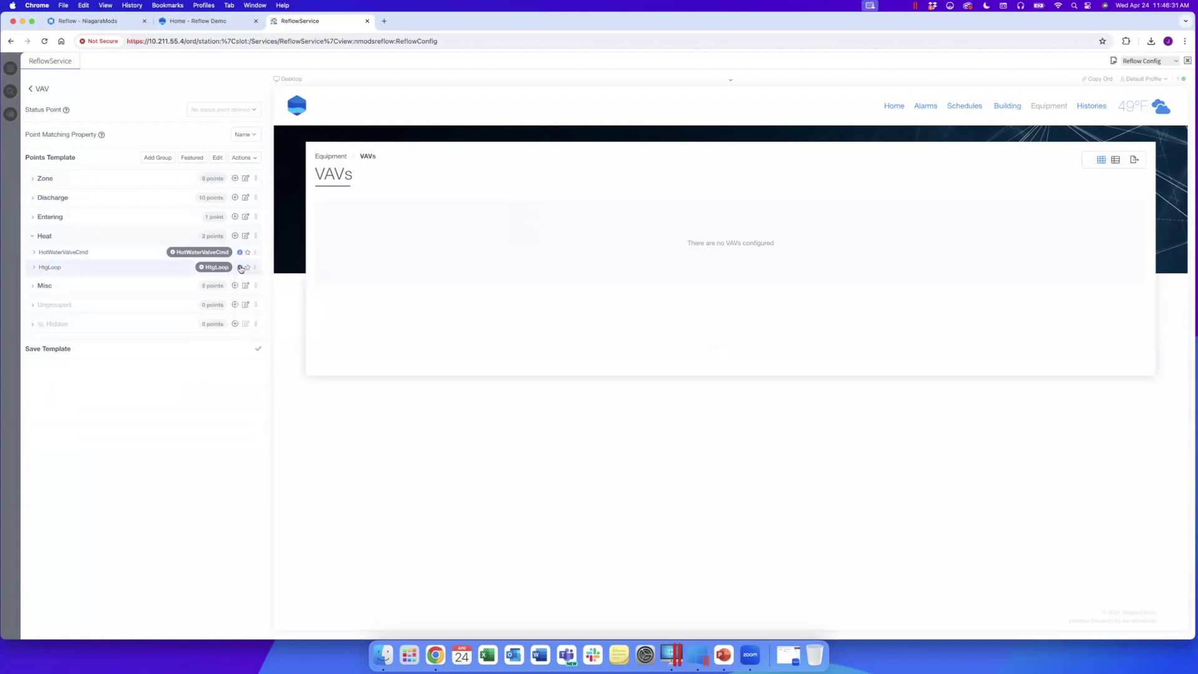
click(135, 351)
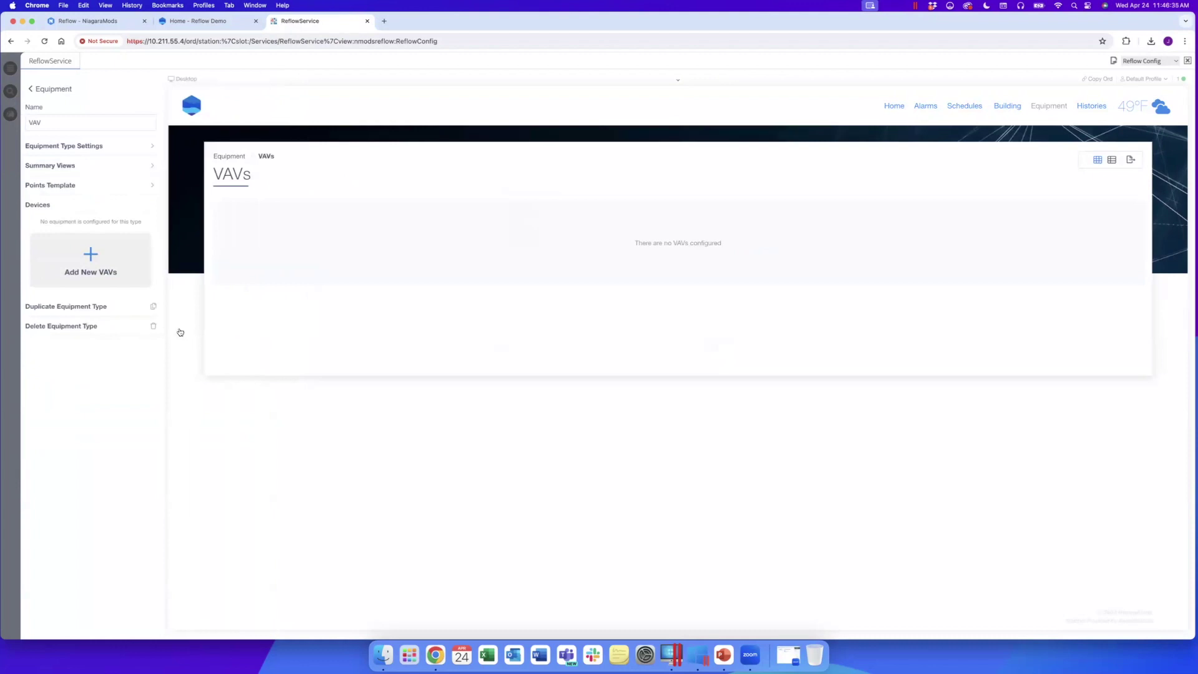
Start adding new VAVs and select all devices in the VAVs folder under BldgA's Equipment.
click(89, 258)
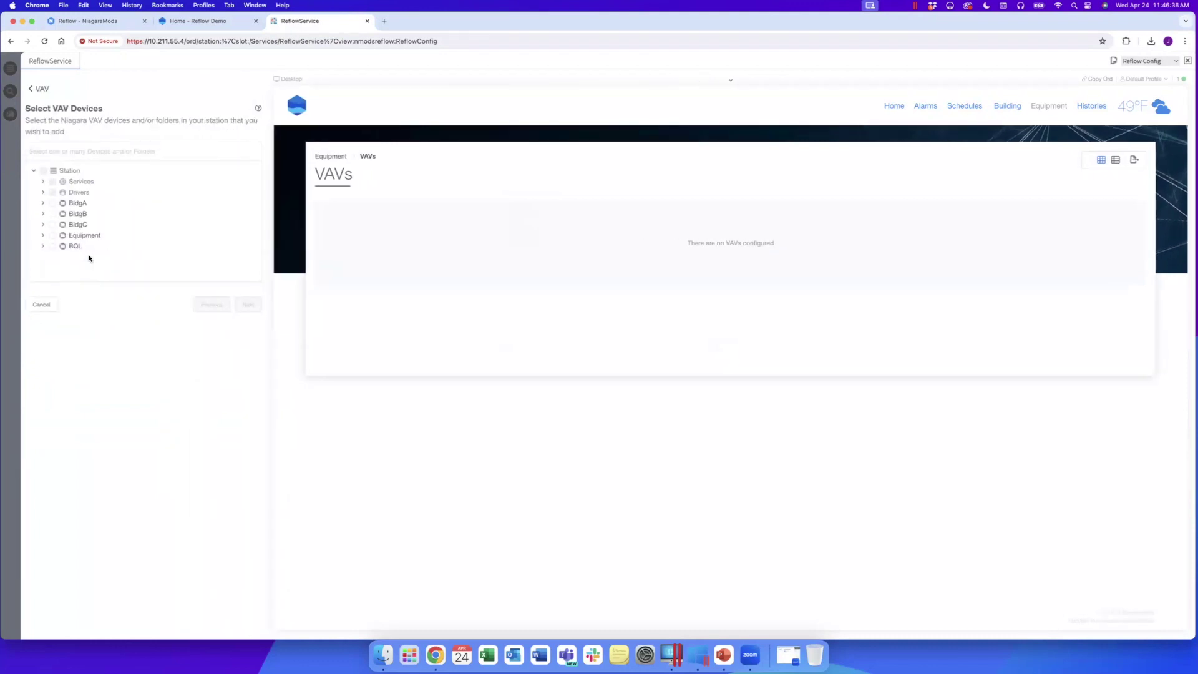
click(42, 203)
click(53, 215)
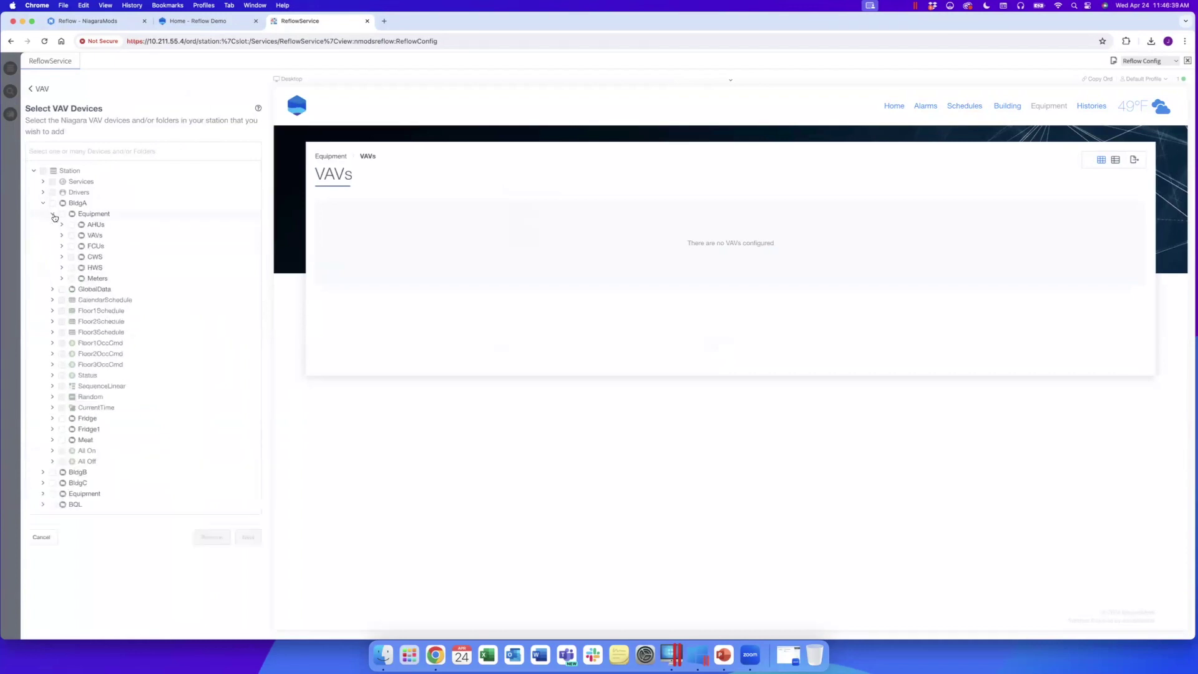
click(61, 236)
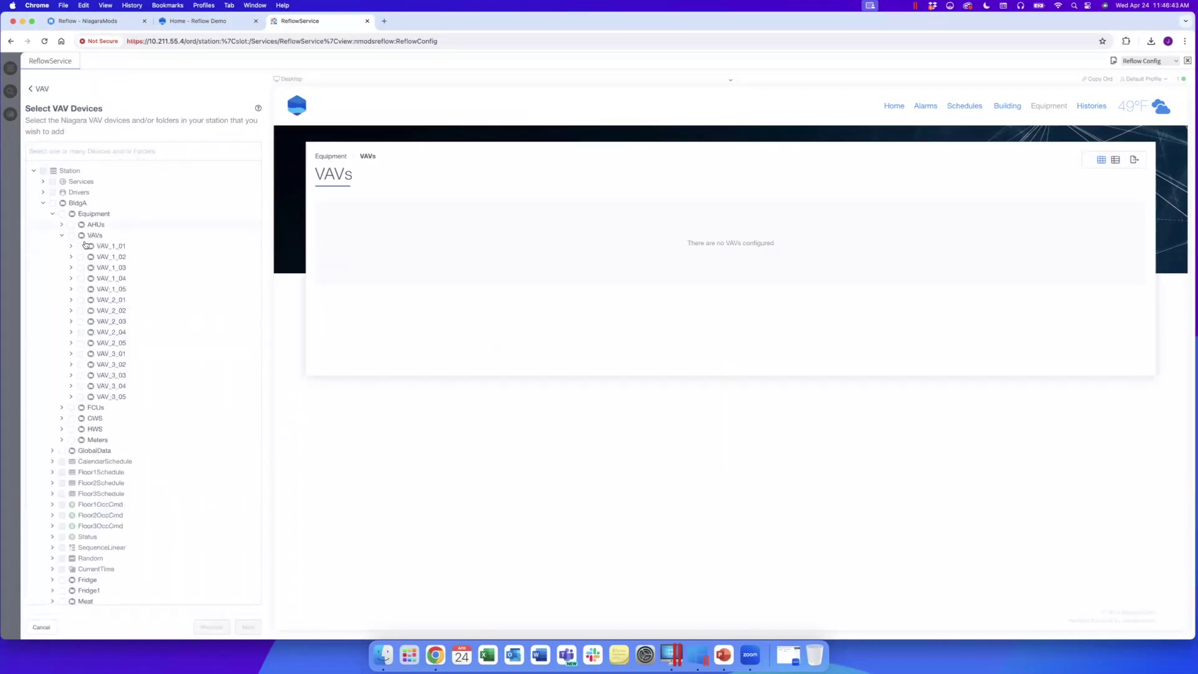
click(72, 237)
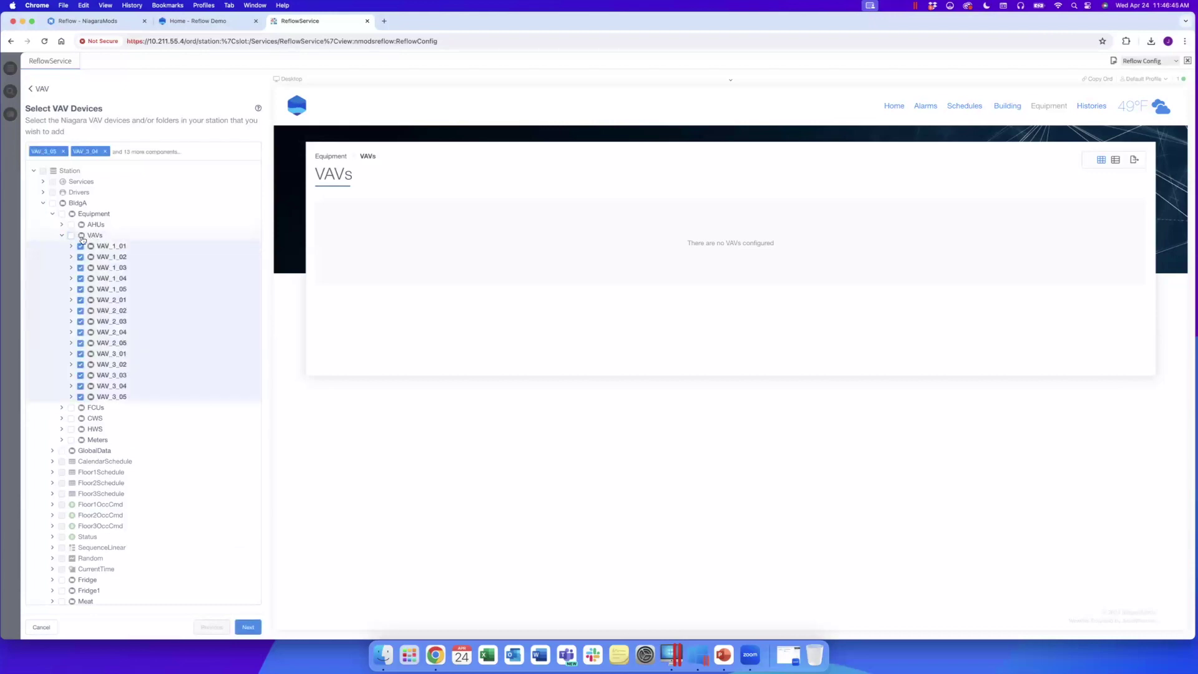
click(248, 626)
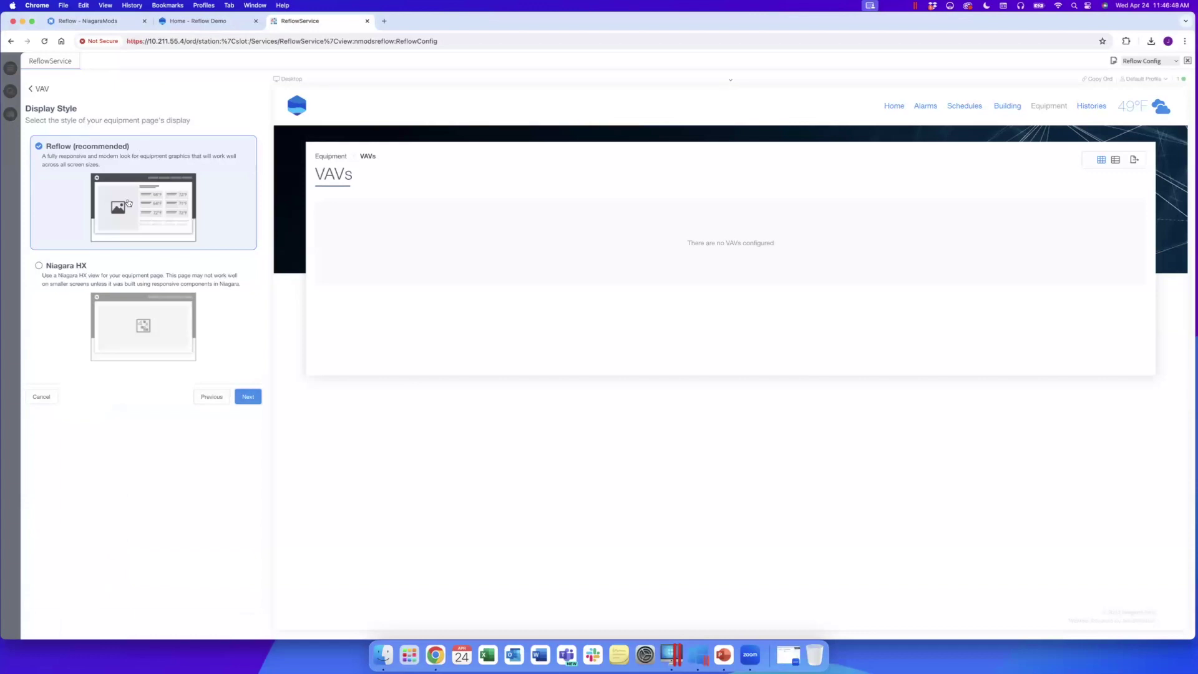
Keep the Reflow display style and use each component's default Niagara view as the VAV graphic.
click(248, 396)
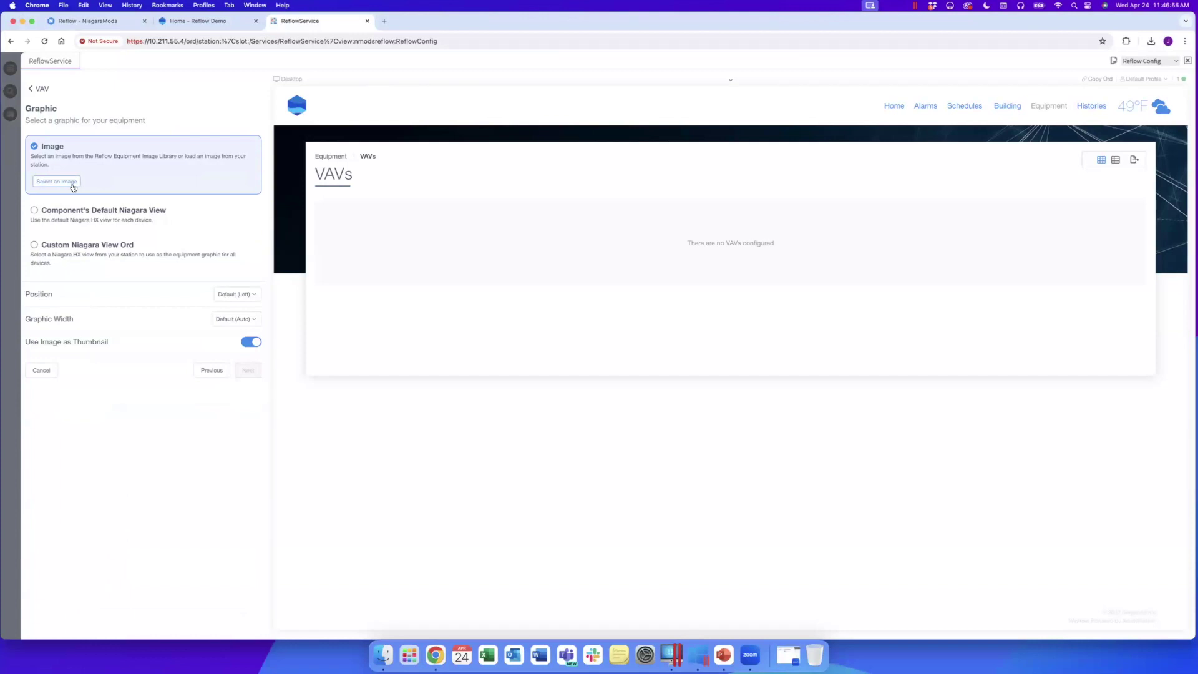
click(82, 213)
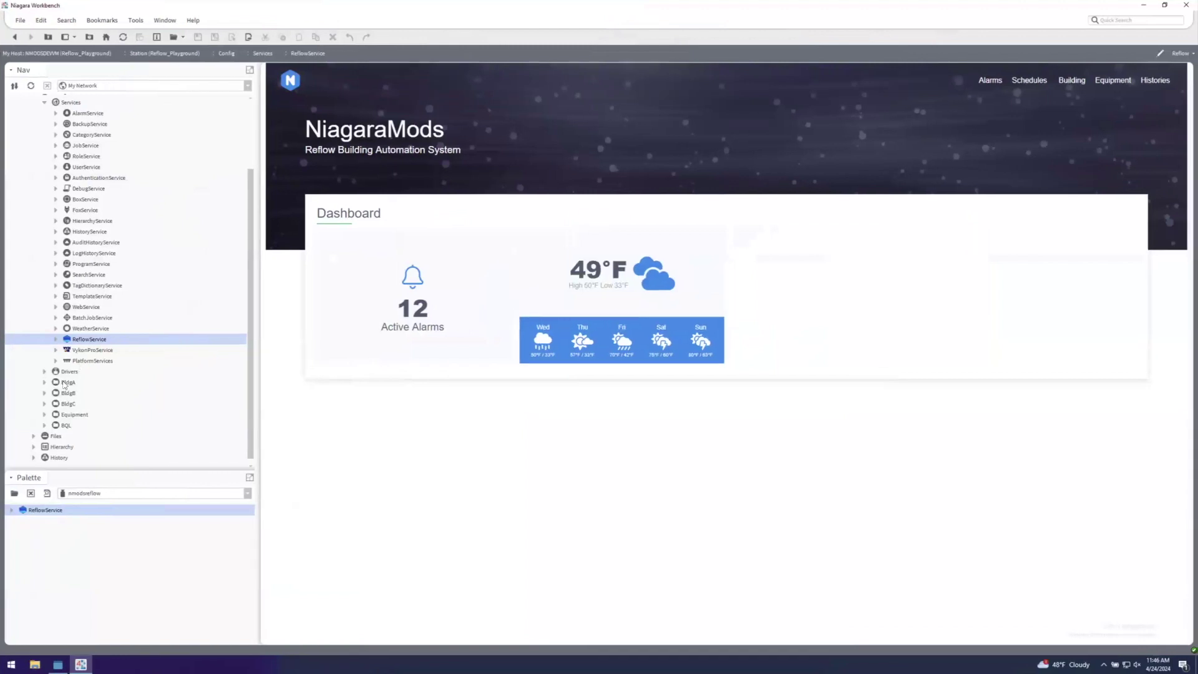
Switch to Niagara Workbench and view the graphic of VAV_1_01 in the VAVs folder under BldgA's Equipment.
click(46, 382)
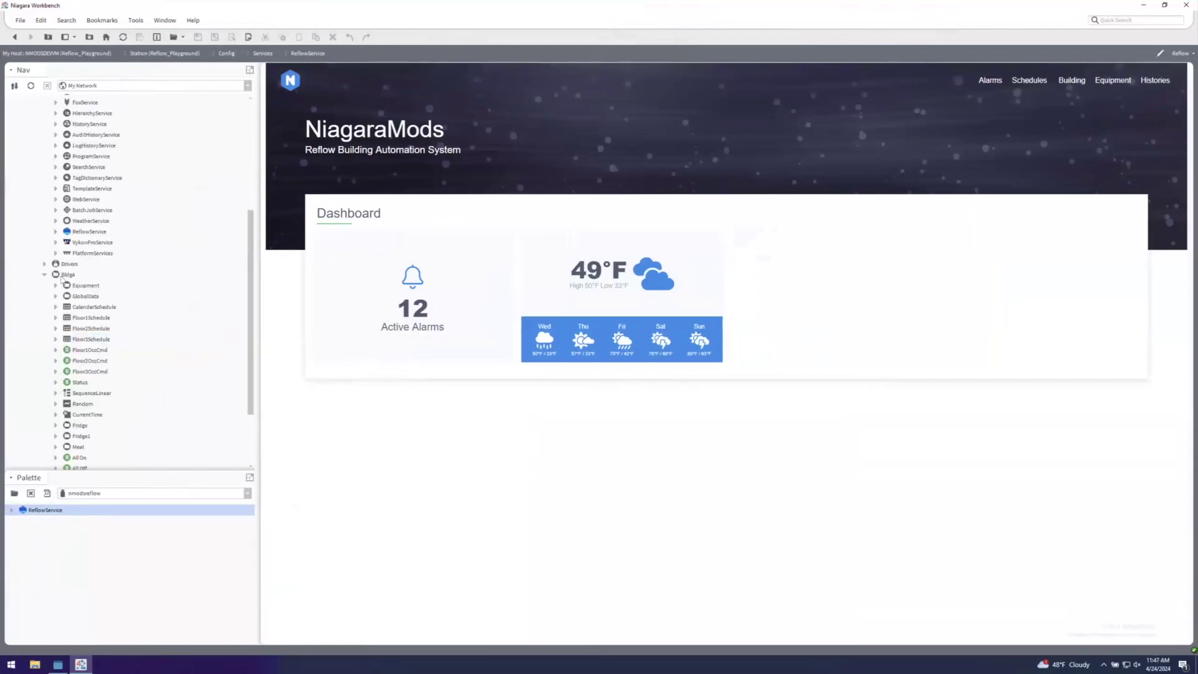
click(56, 285)
scroll(67, 340, down, 1)
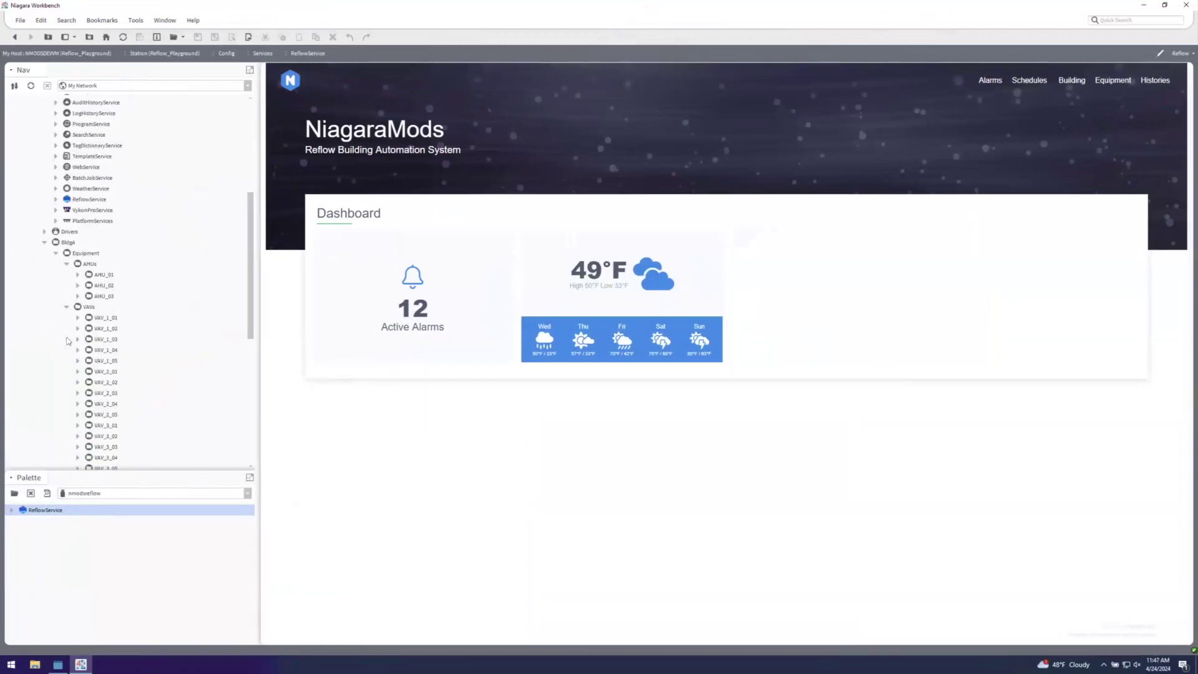
double_click(104, 317)
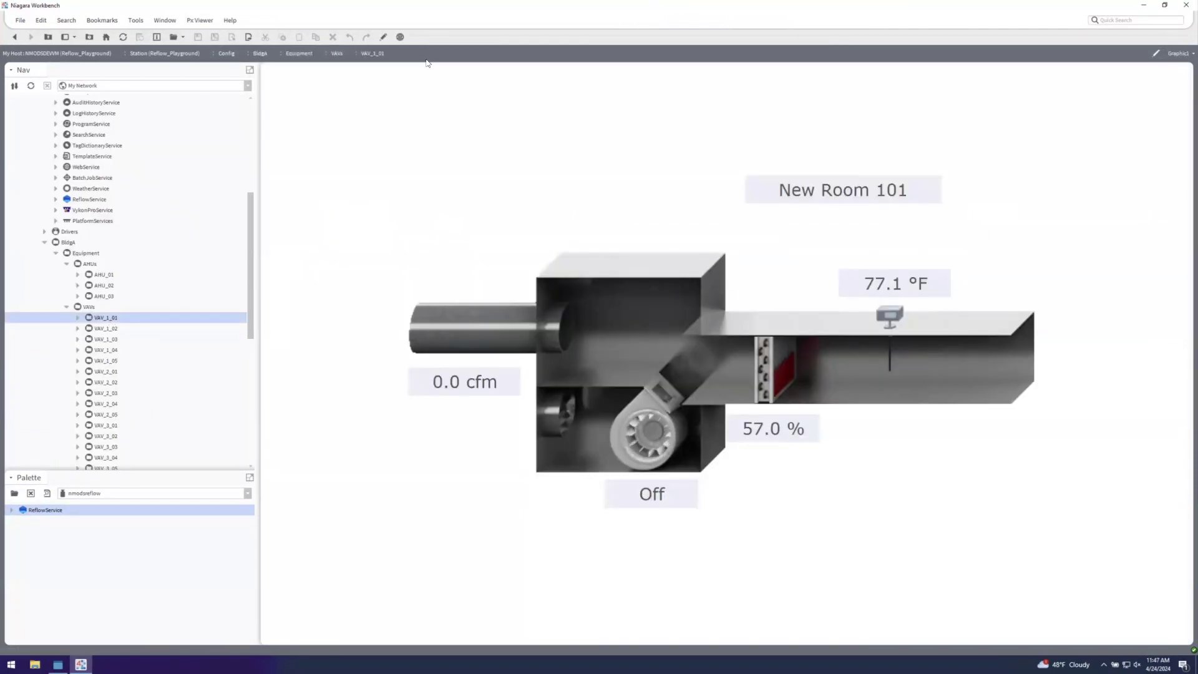
Examine the CanvasPane properties of the VAV_1_01 graphic in edit mode, including its scale factors, without changing them.
click(382, 38)
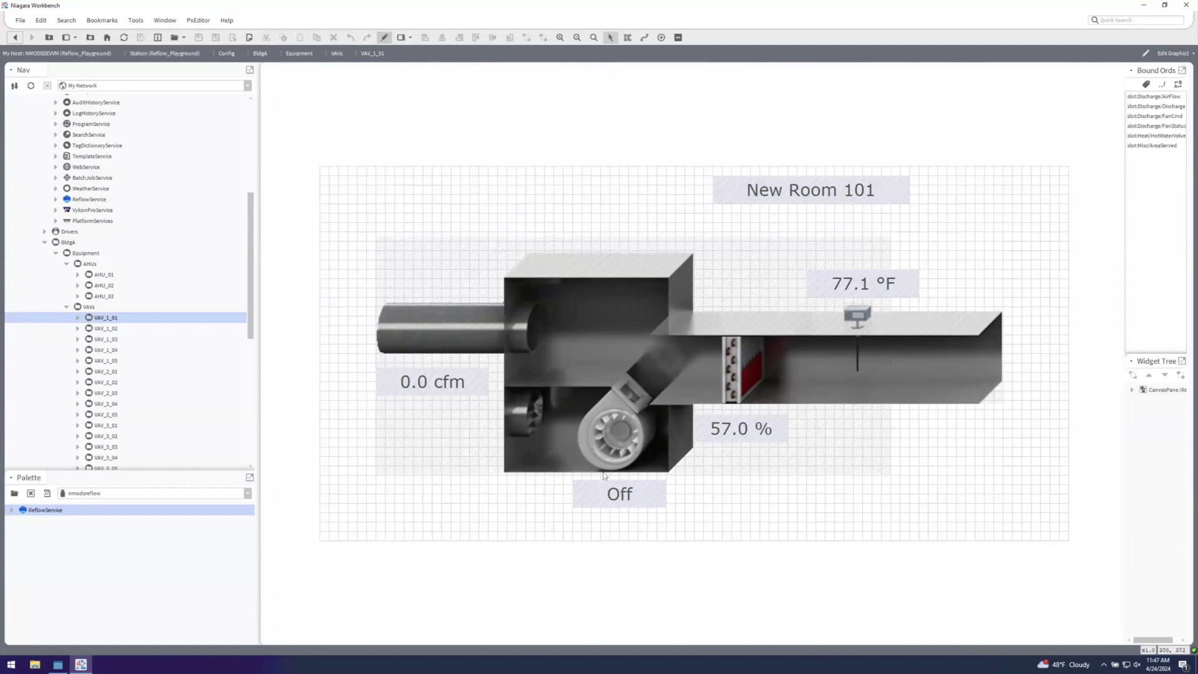
double_click(616, 217)
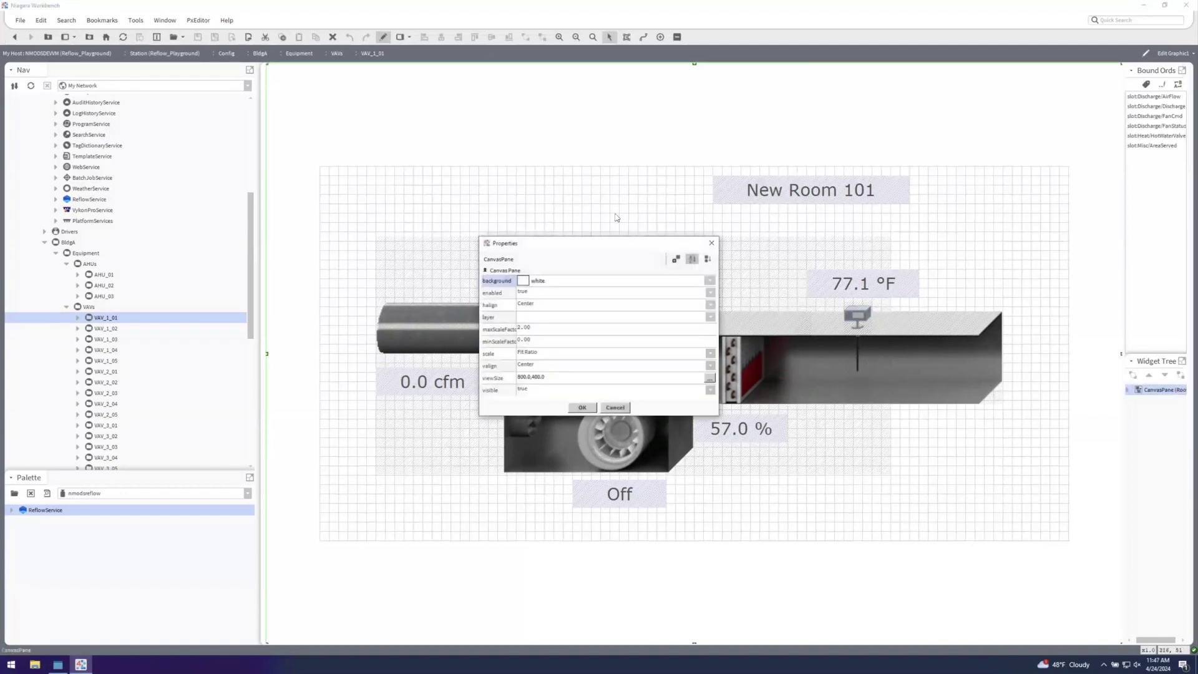
click(536, 341)
click(537, 341)
click(552, 340)
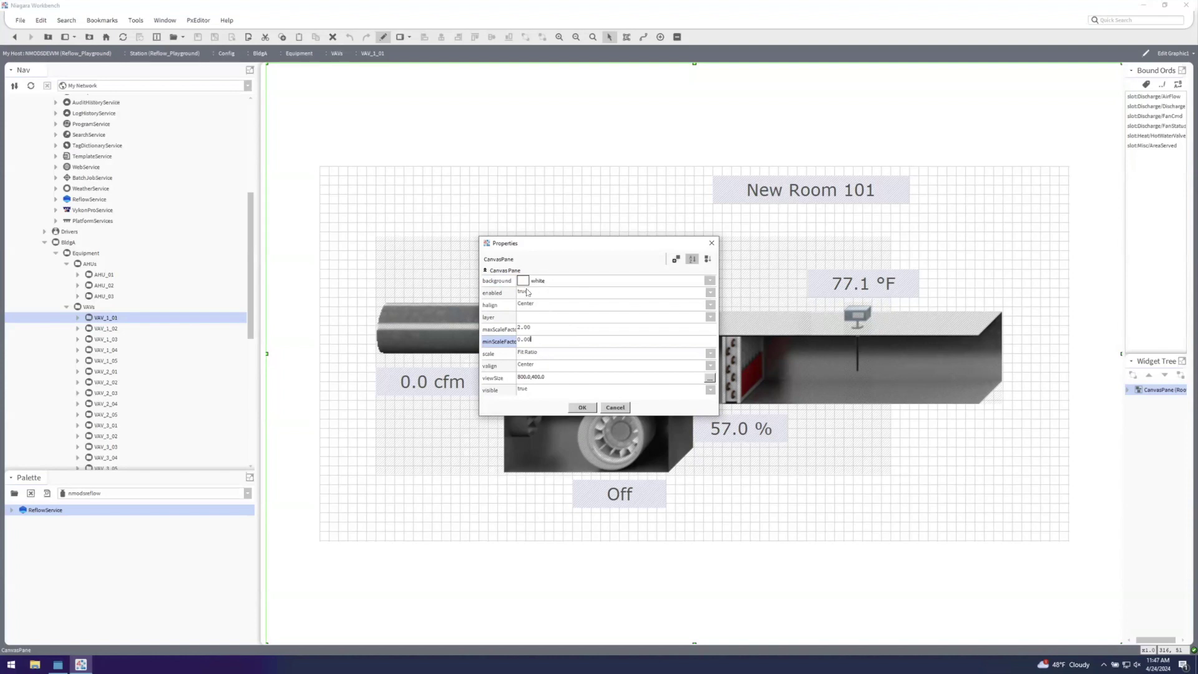
click(582, 408)
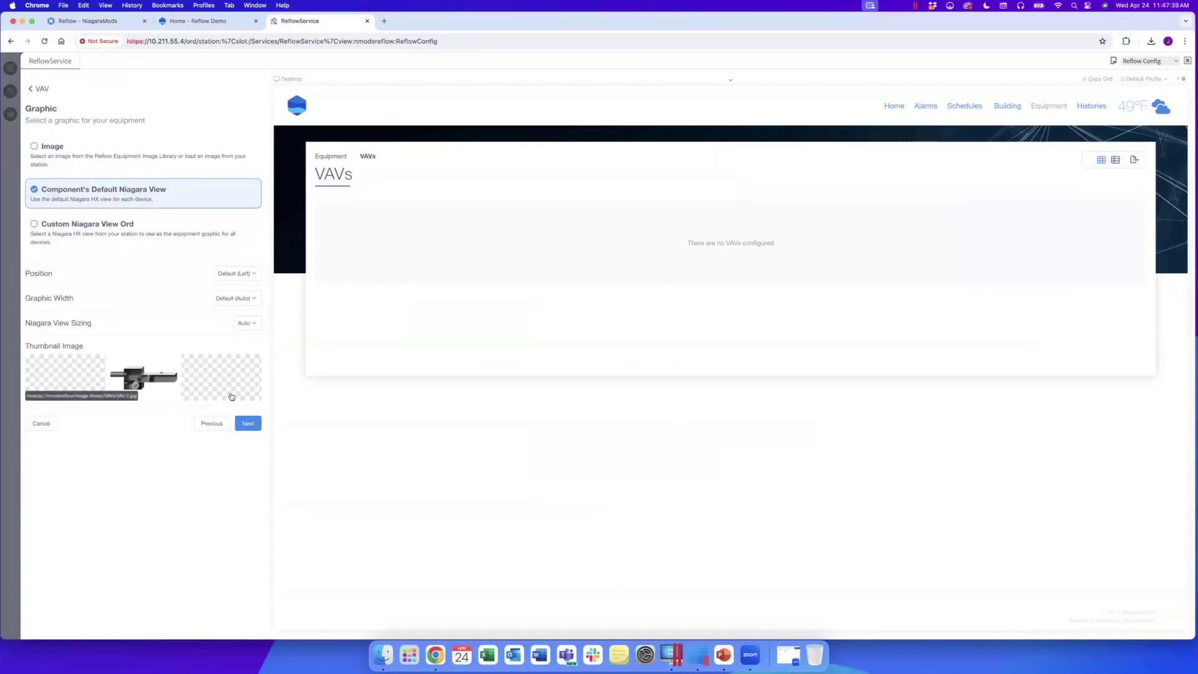
Switch back to the Reflow configuration, keep the graphic width at Default (Auto) and continue to the individual VAV settings.
click(247, 299)
click(233, 356)
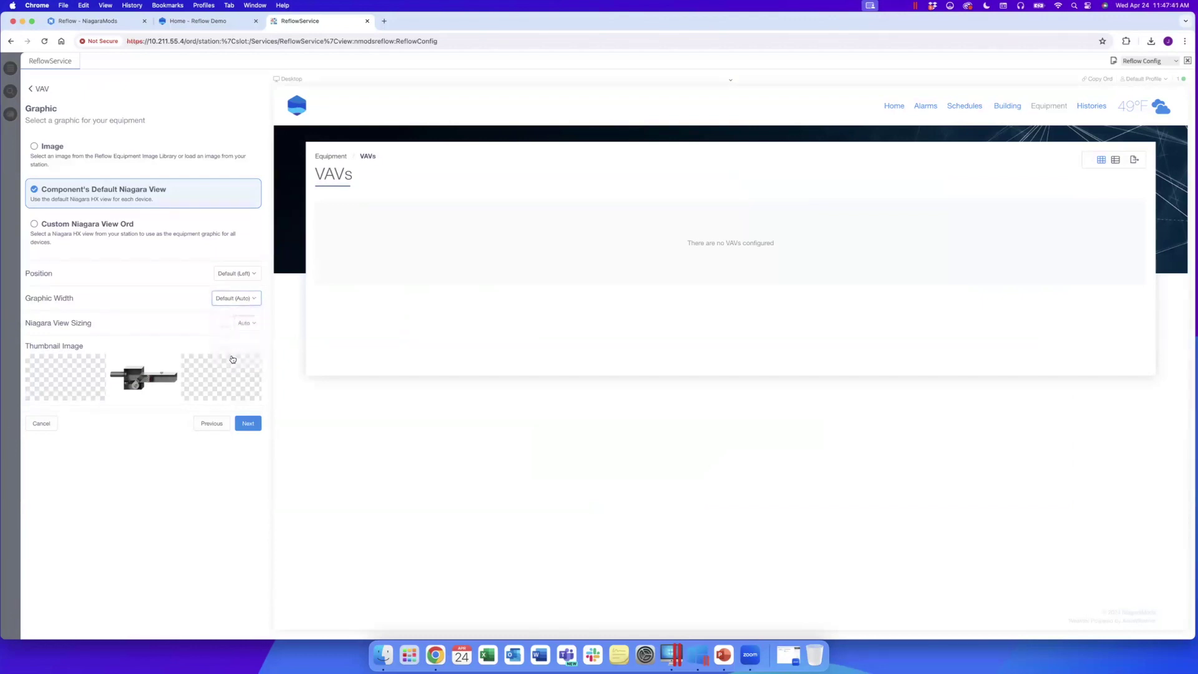
click(249, 424)
Keep the display name VAV 1 01 and assign the device to the building's 1st Floor.
click(179, 155)
triple_click(124, 152)
click(176, 154)
click(227, 181)
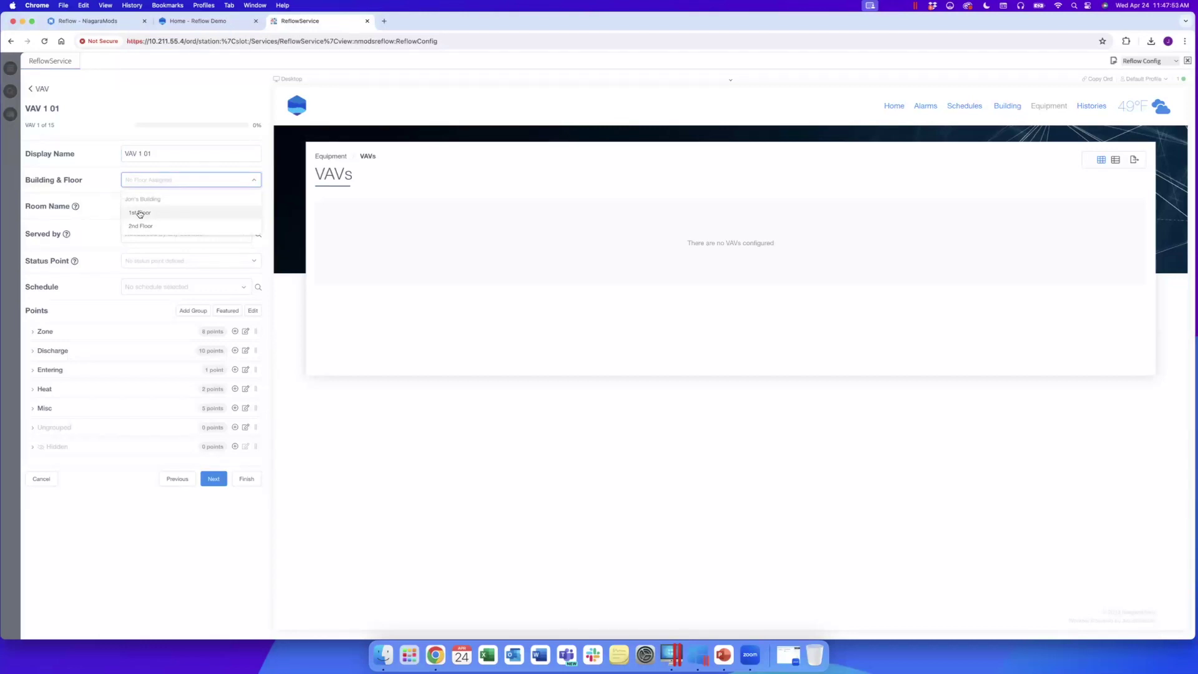
click(140, 213)
click(140, 211)
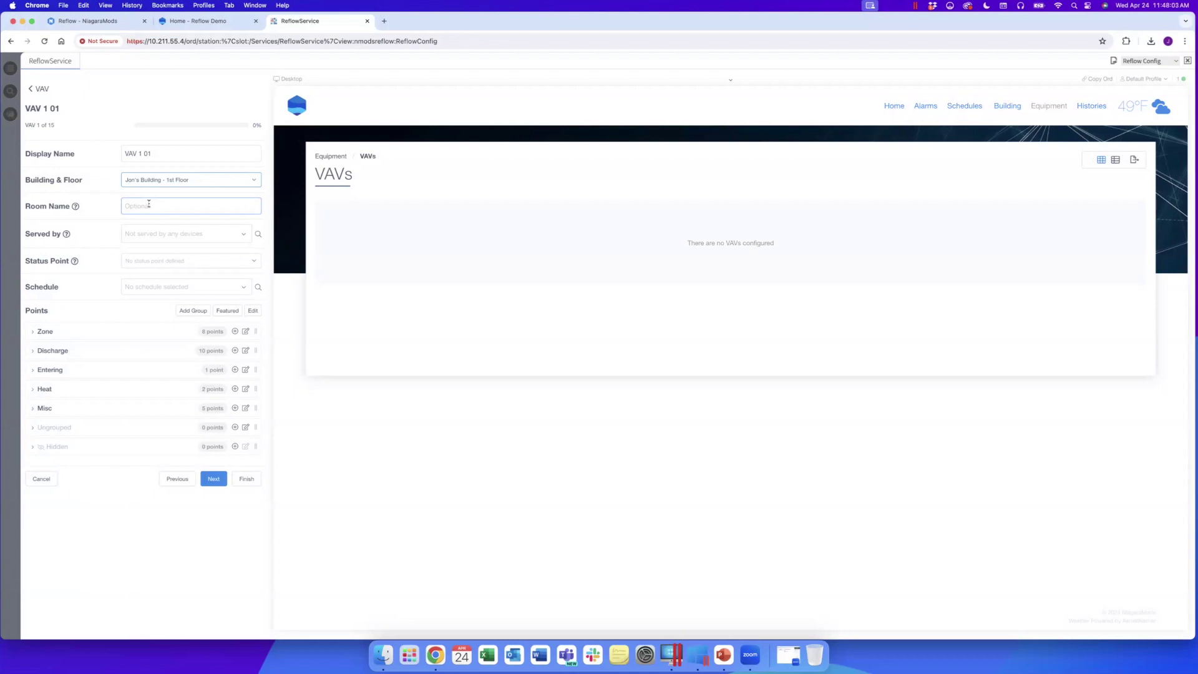
Leave VAV 1 01 without a serving device and assign Floor1Schedule as its schedule.
click(130, 231)
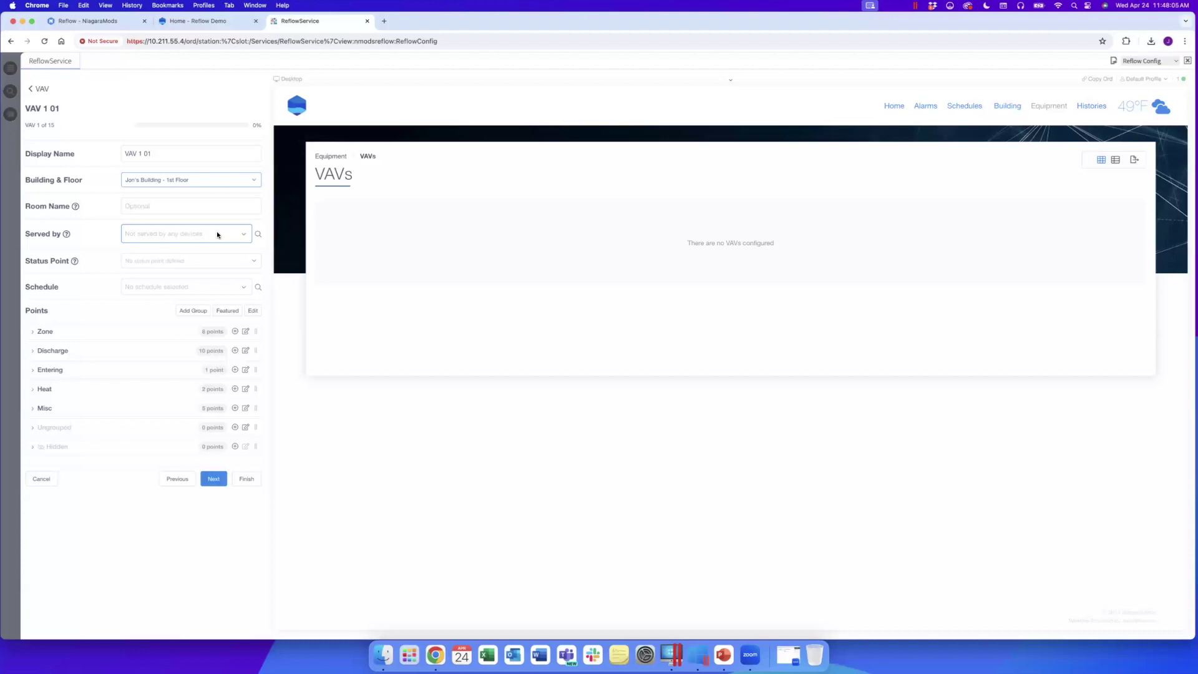
click(184, 287)
click(140, 334)
click(178, 376)
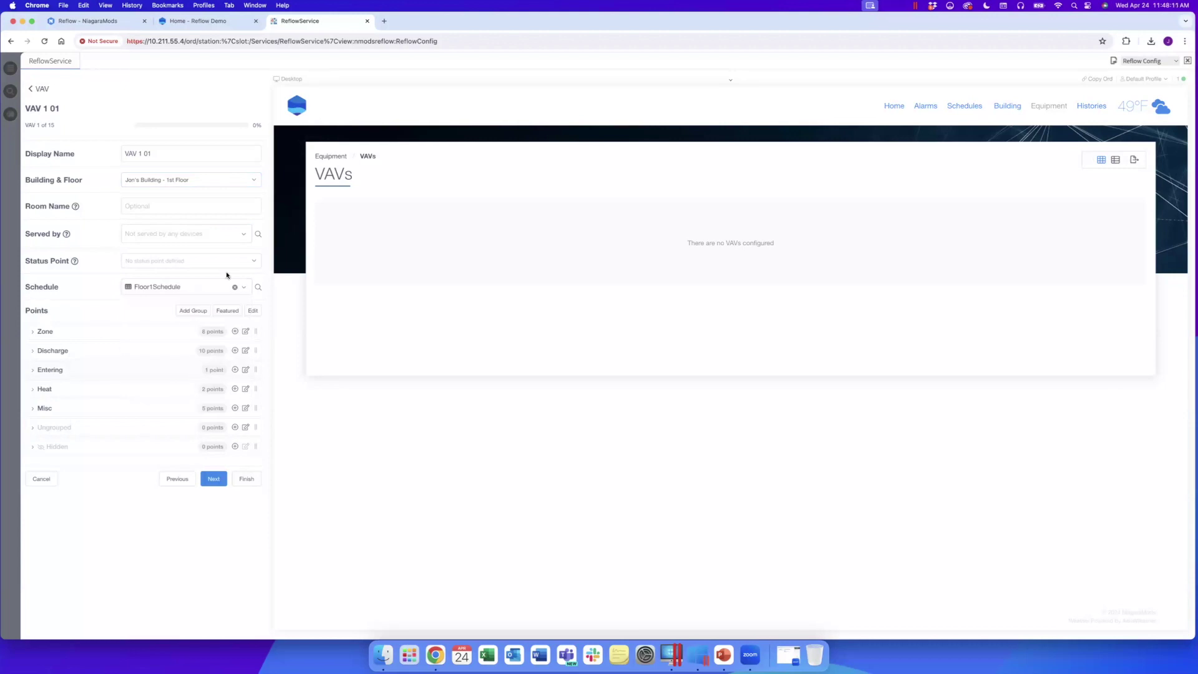
Examine the point mappings in VAV 1 01's Zone group and the station points offered for Active Setpt.
click(134, 332)
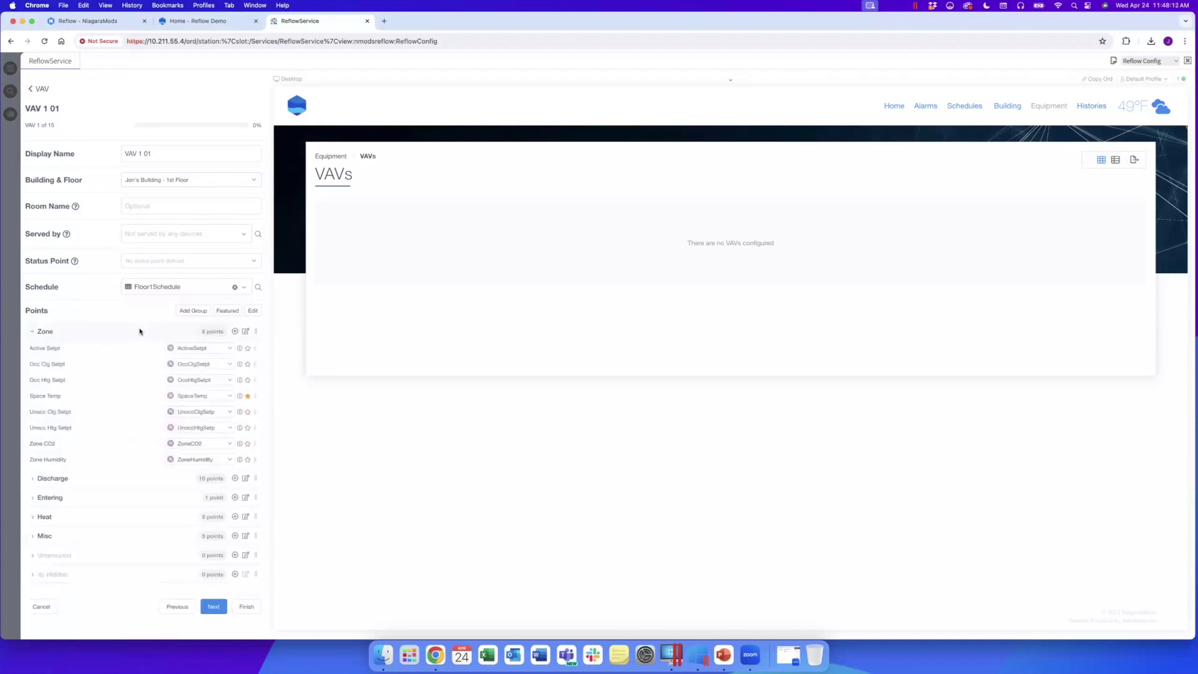
click(204, 349)
scroll(214, 418, down, 5)
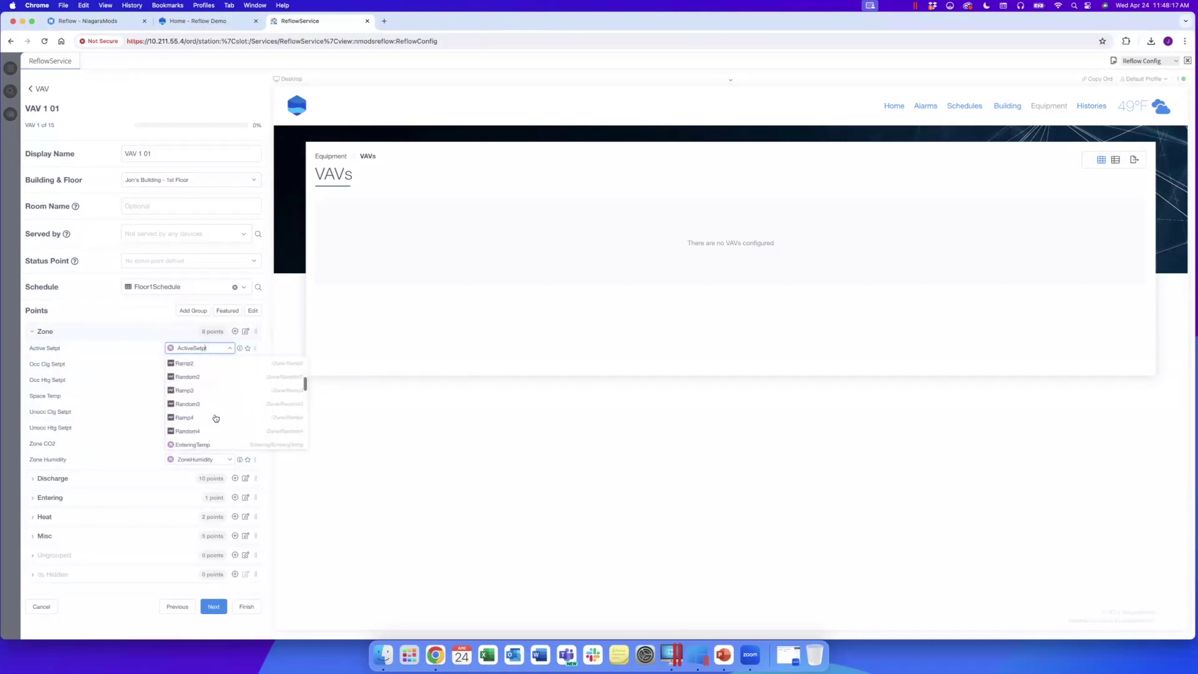
scroll(215, 418, up, 8)
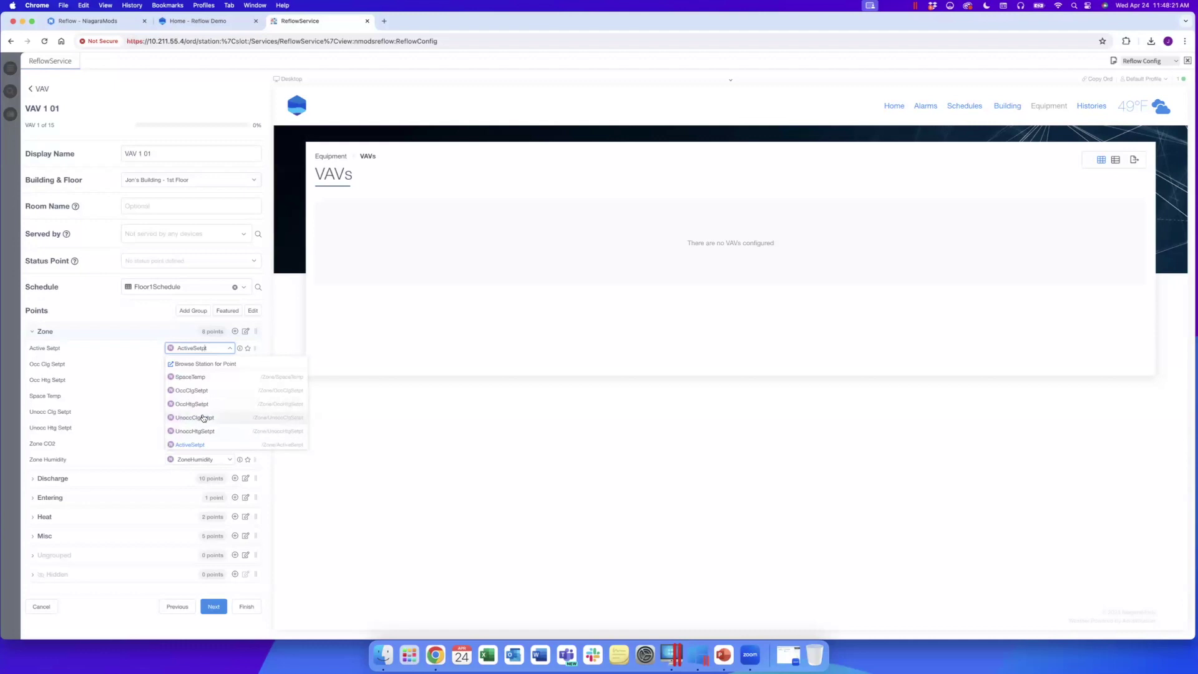
click(229, 349)
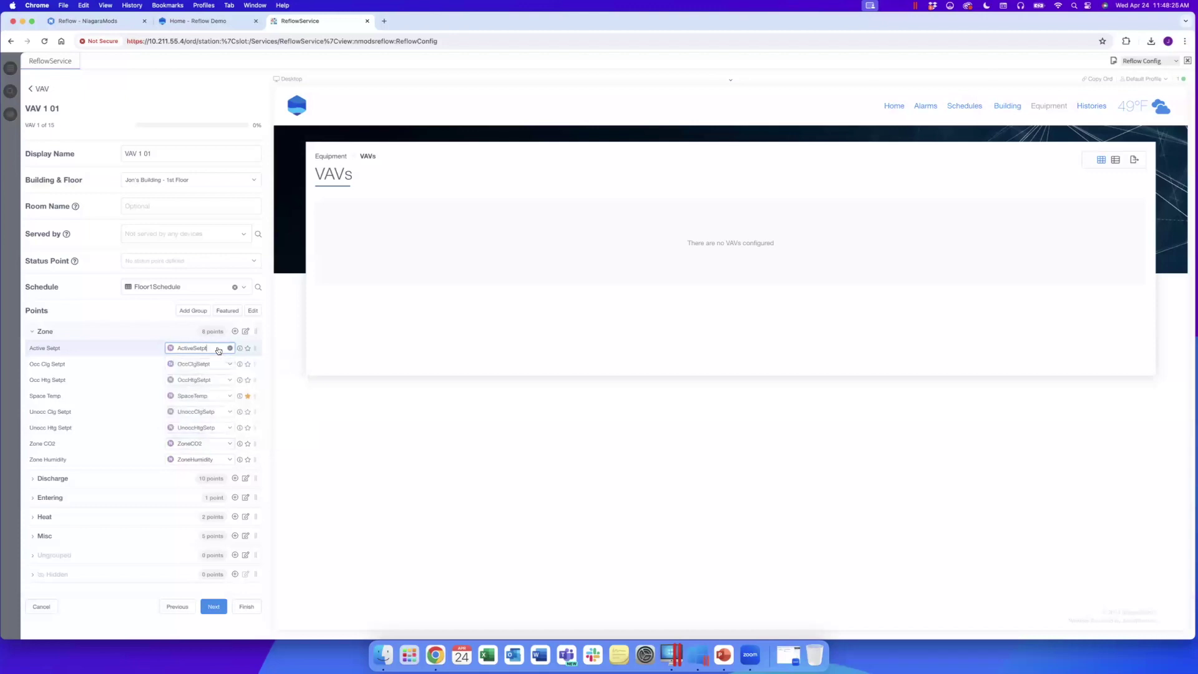
Check VAV 1 02's Zone points, advance to VAV 1 04 and finish by applying its settings to all remaining devices.
click(223, 613)
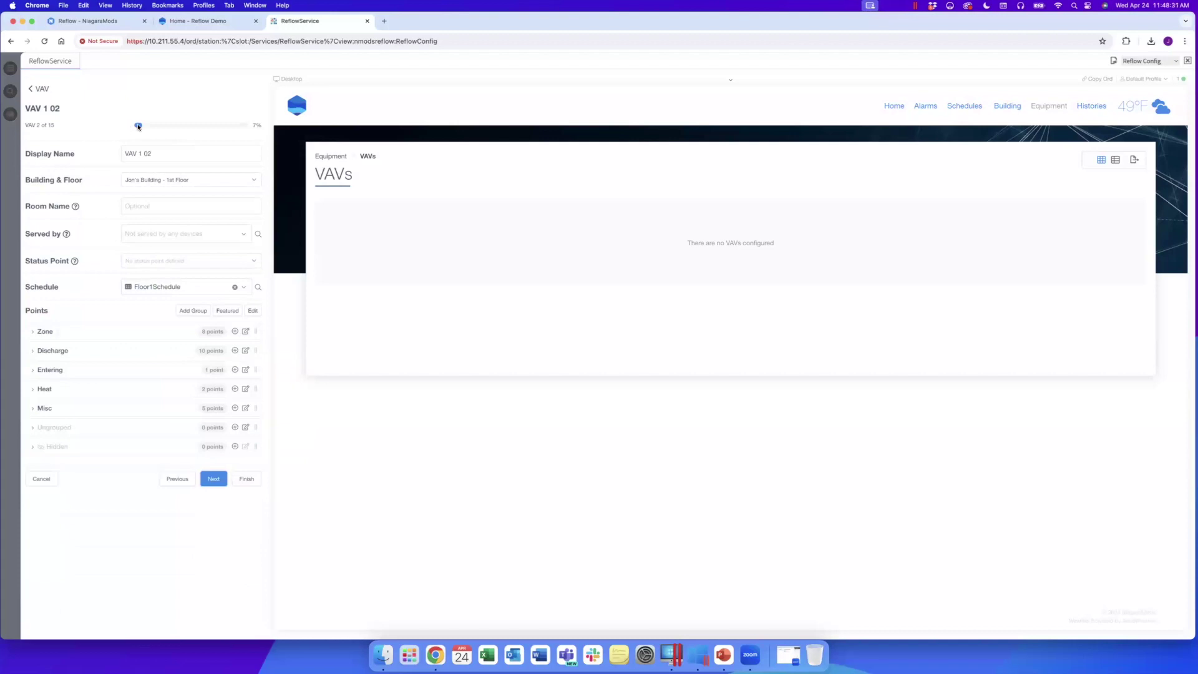
click(165, 153)
click(144, 333)
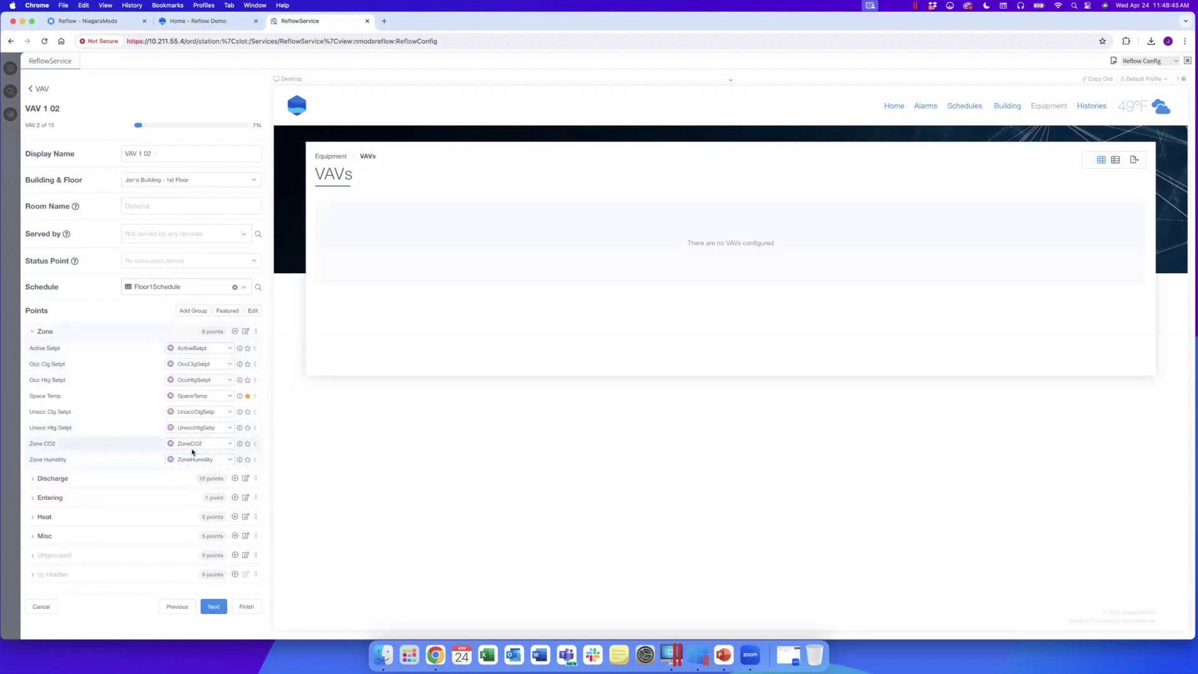
click(142, 333)
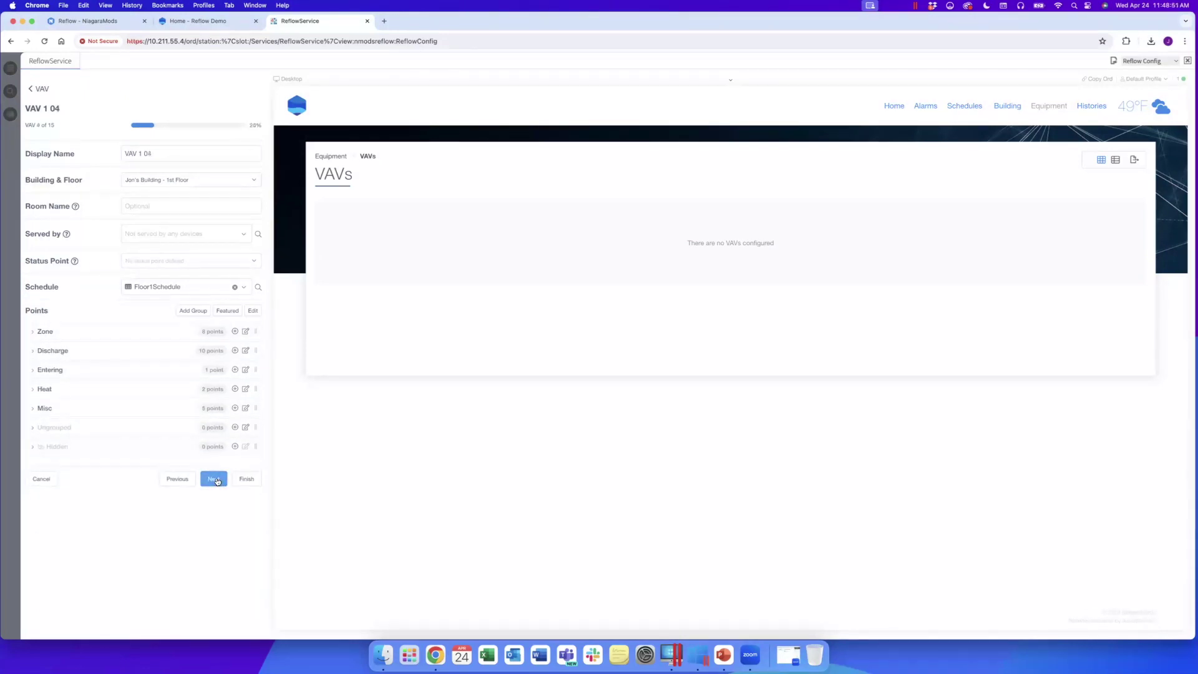
click(255, 479)
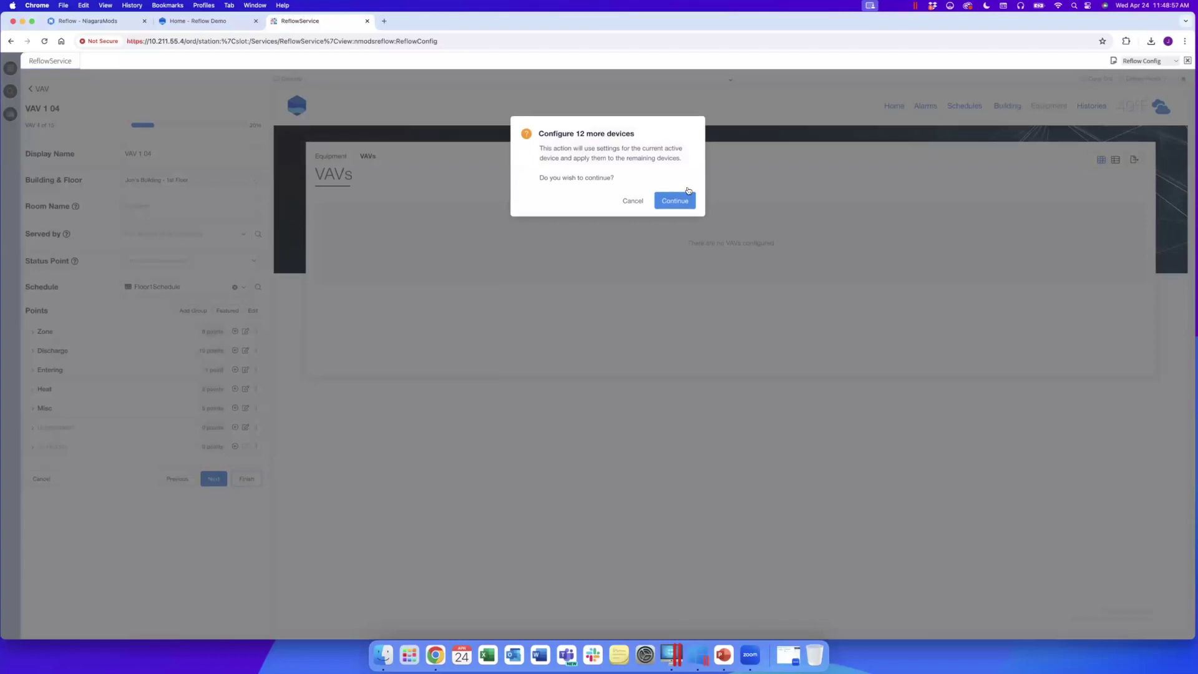
click(677, 204)
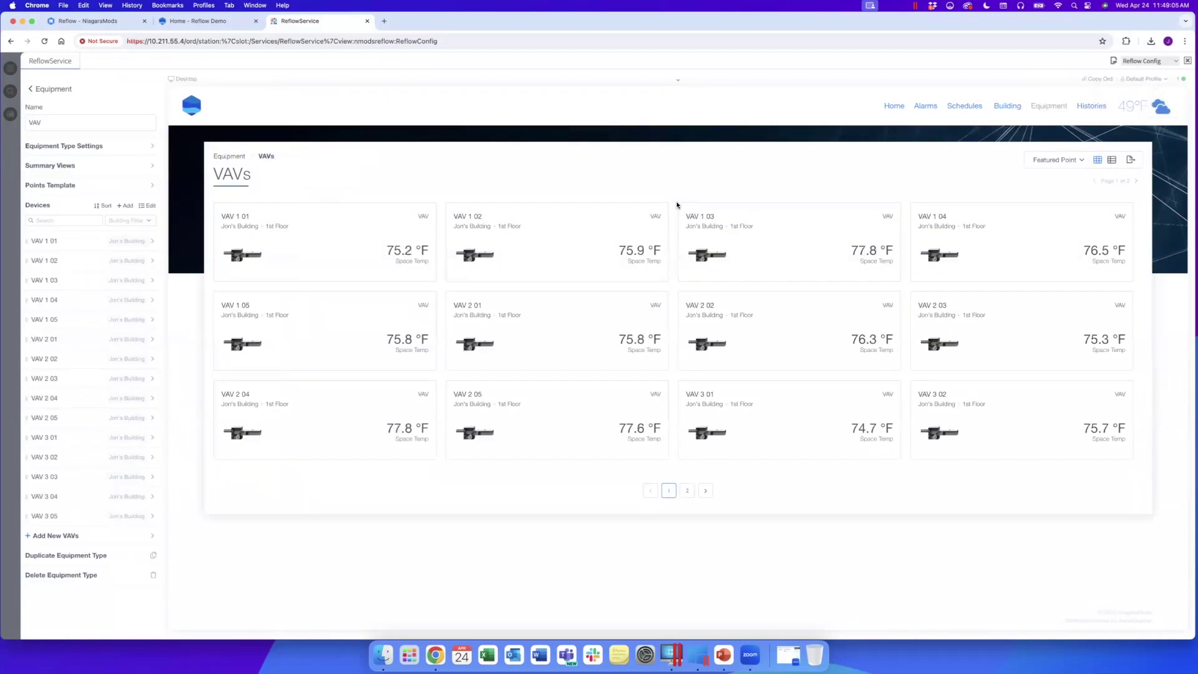
Compare the table and grid views of the VAVs and examine VAV 1 01's equipment page.
click(1111, 160)
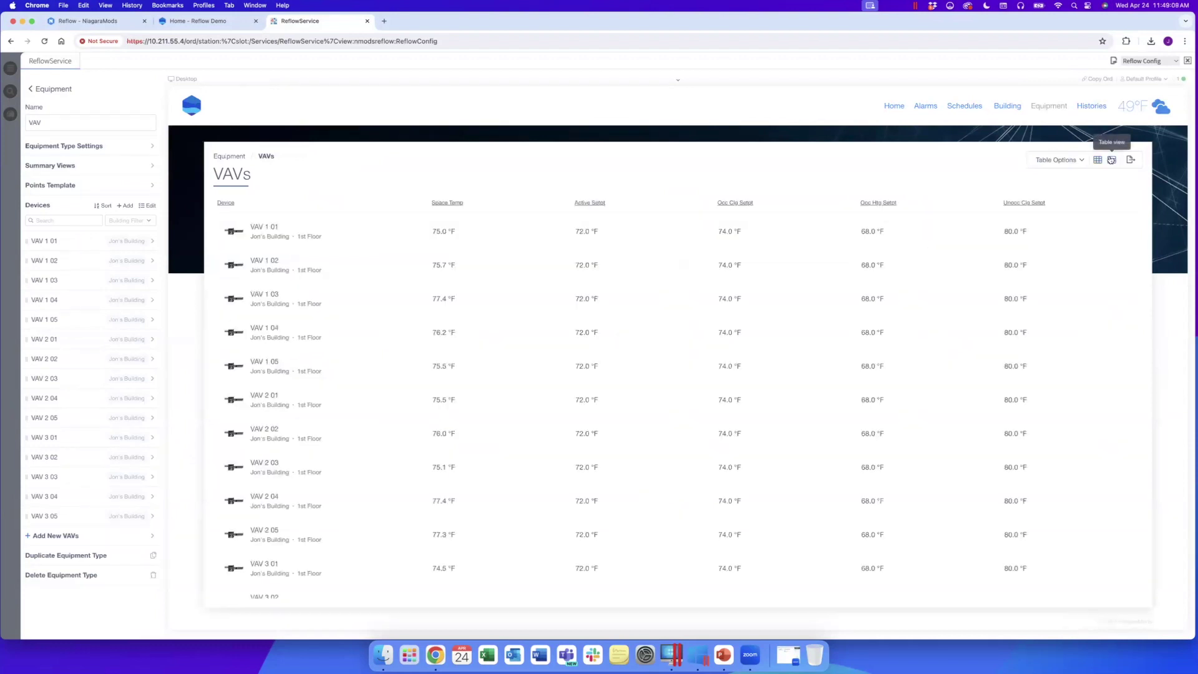
click(1098, 160)
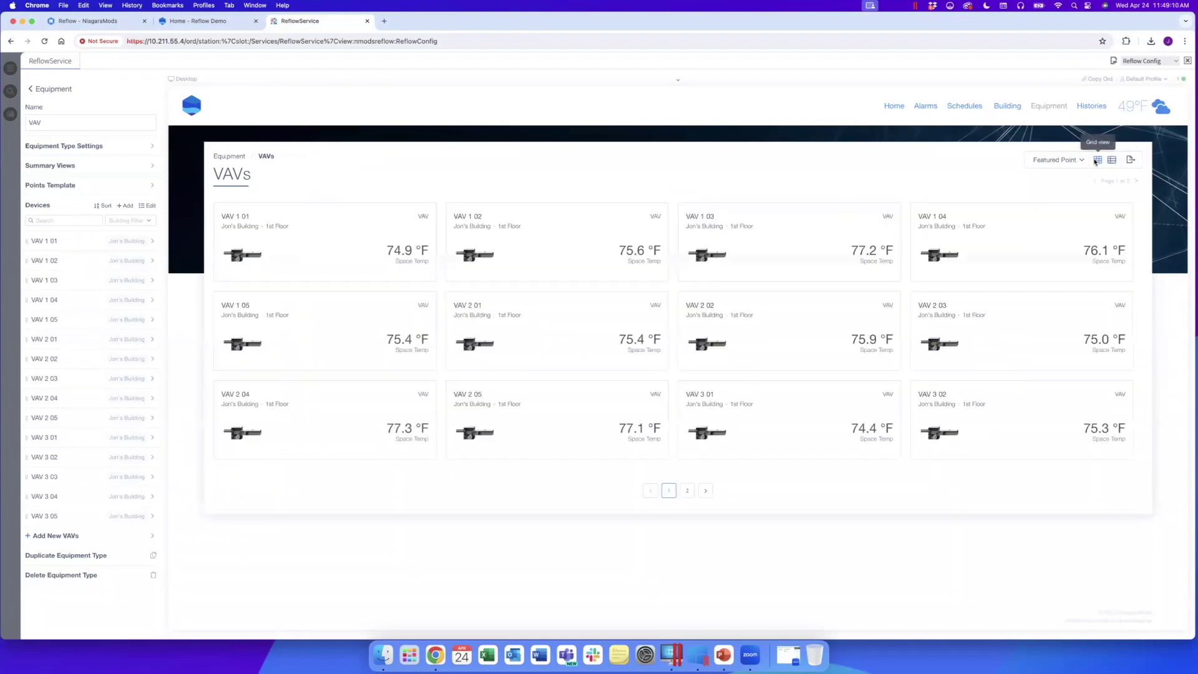
click(314, 232)
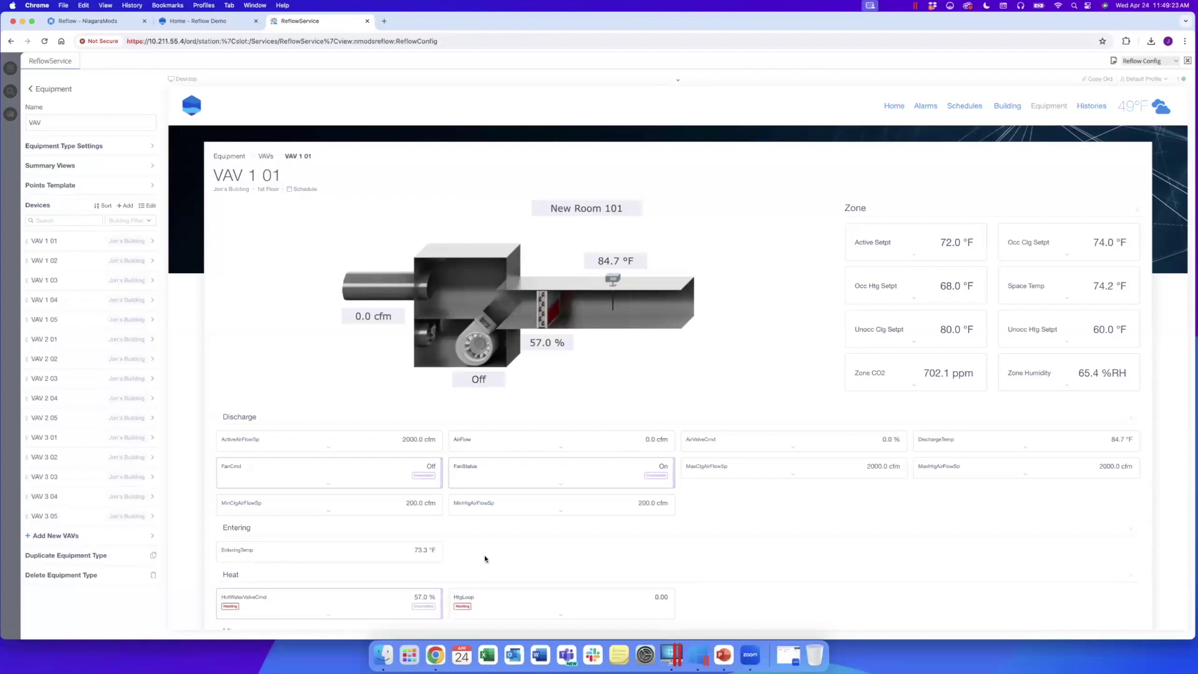
scroll(486, 557, down, 3)
scroll(470, 402, up, 2)
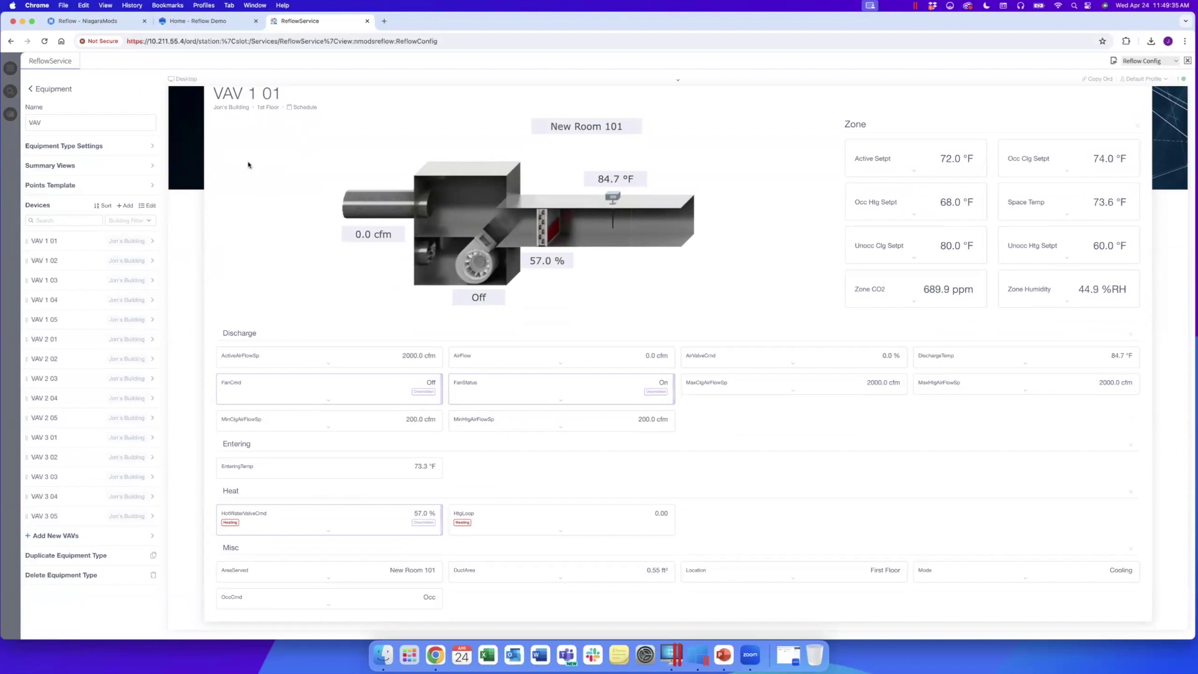
In the equipment graphics settings, set the default point card style to Compact and enable notes.
click(41, 92)
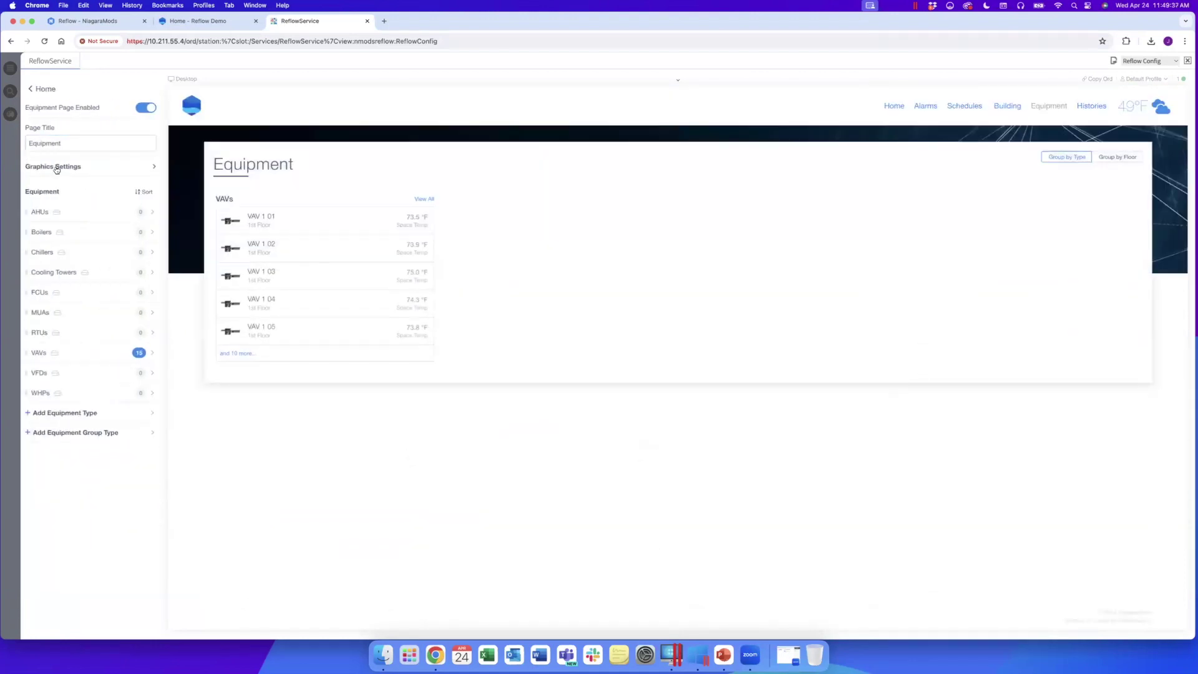
click(55, 167)
click(69, 147)
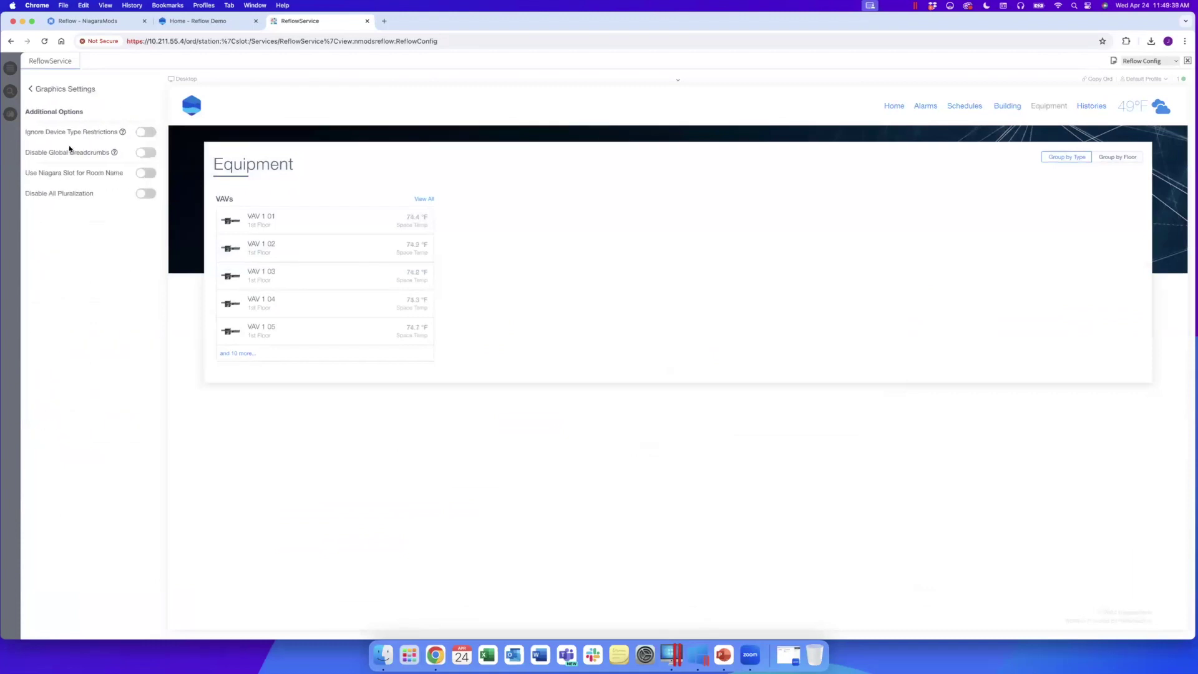
click(41, 90)
click(59, 126)
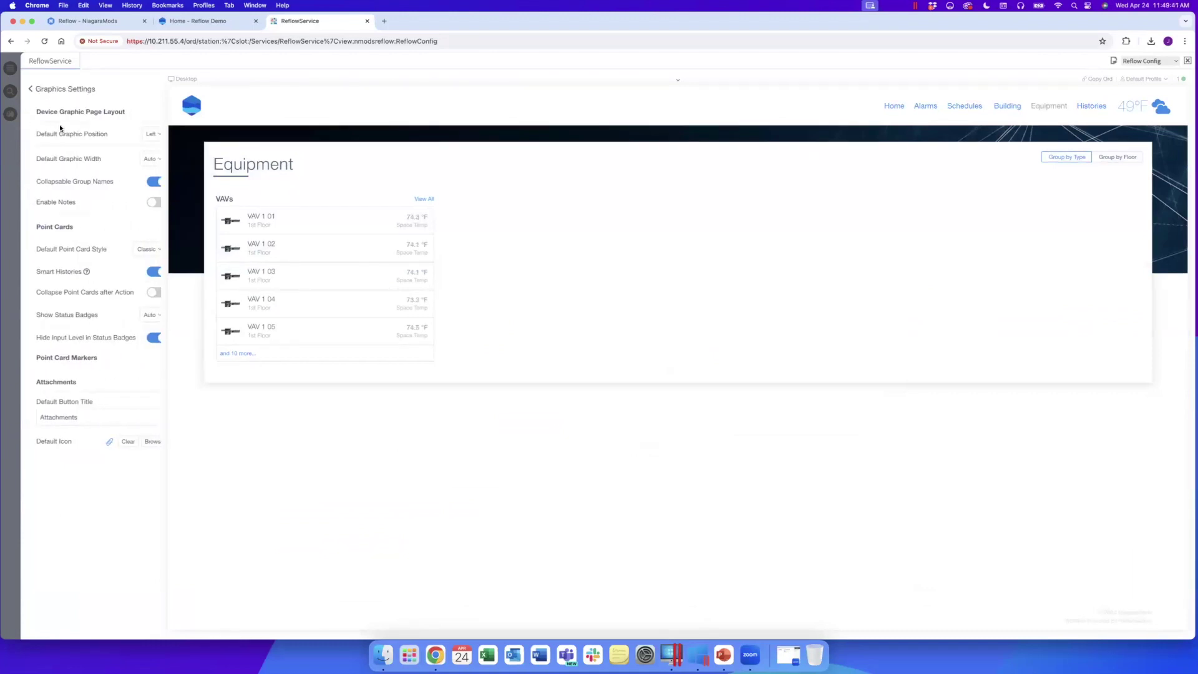
click(149, 250)
click(138, 282)
click(144, 202)
Expand HotWaterValveCmd on VAV 1 01's equipment page and save a note reading "1st note".
click(253, 219)
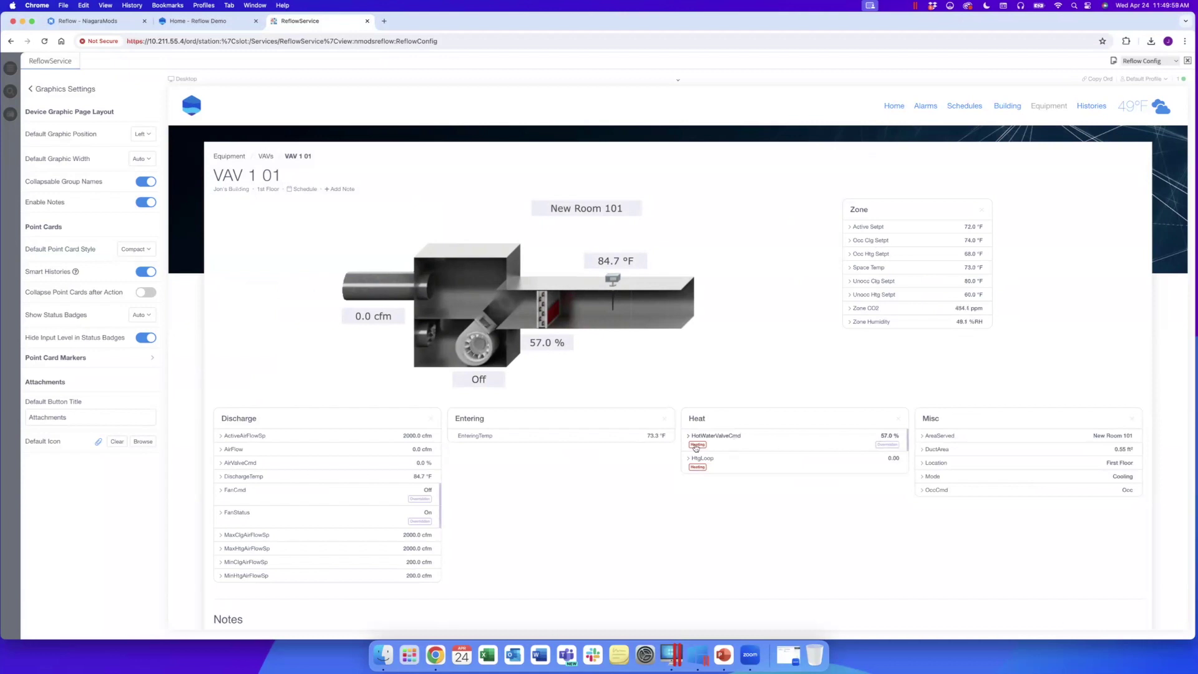
click(741, 436)
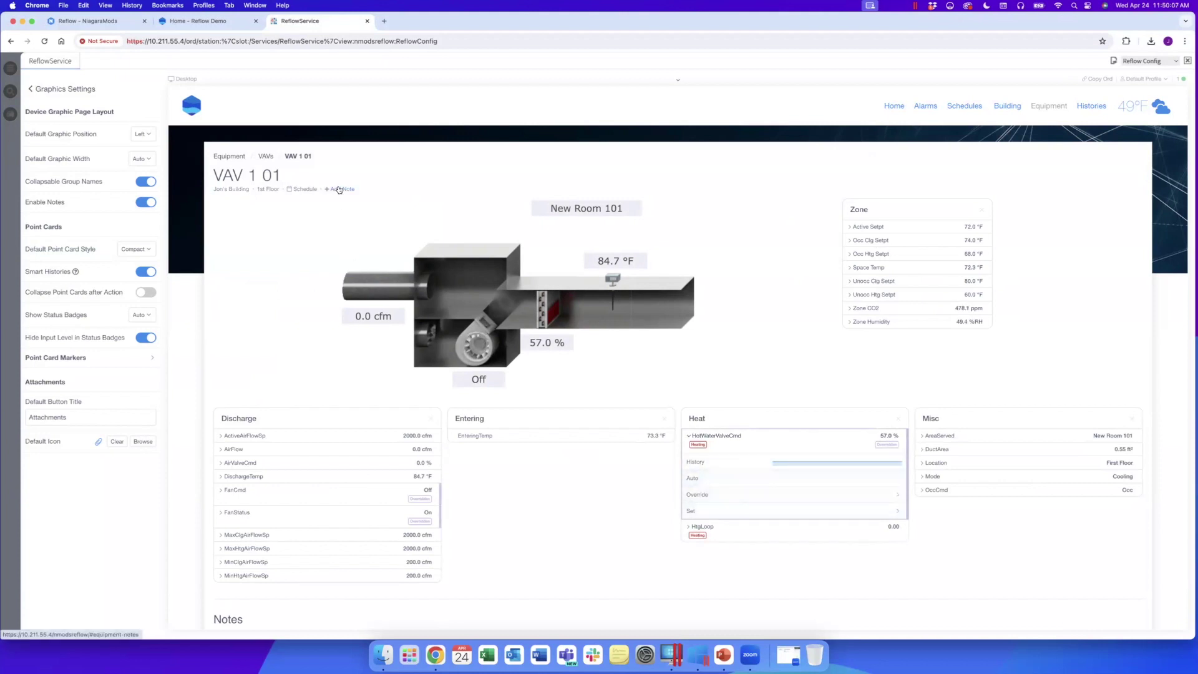
click(338, 189)
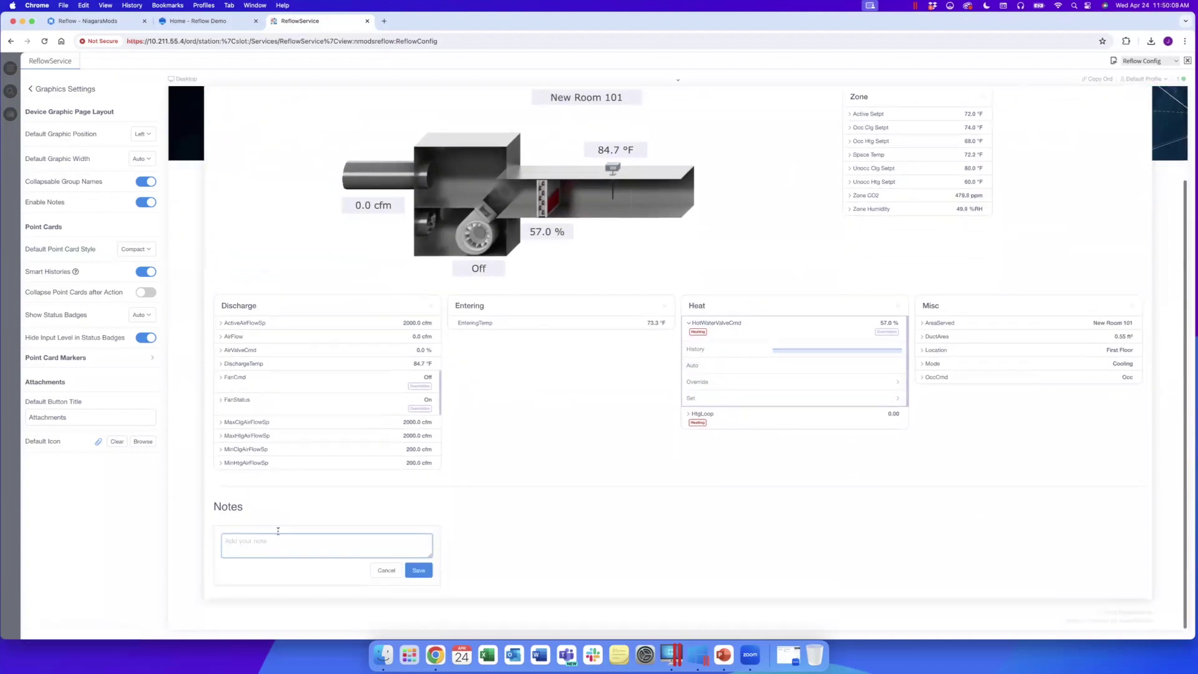
text(1st note)
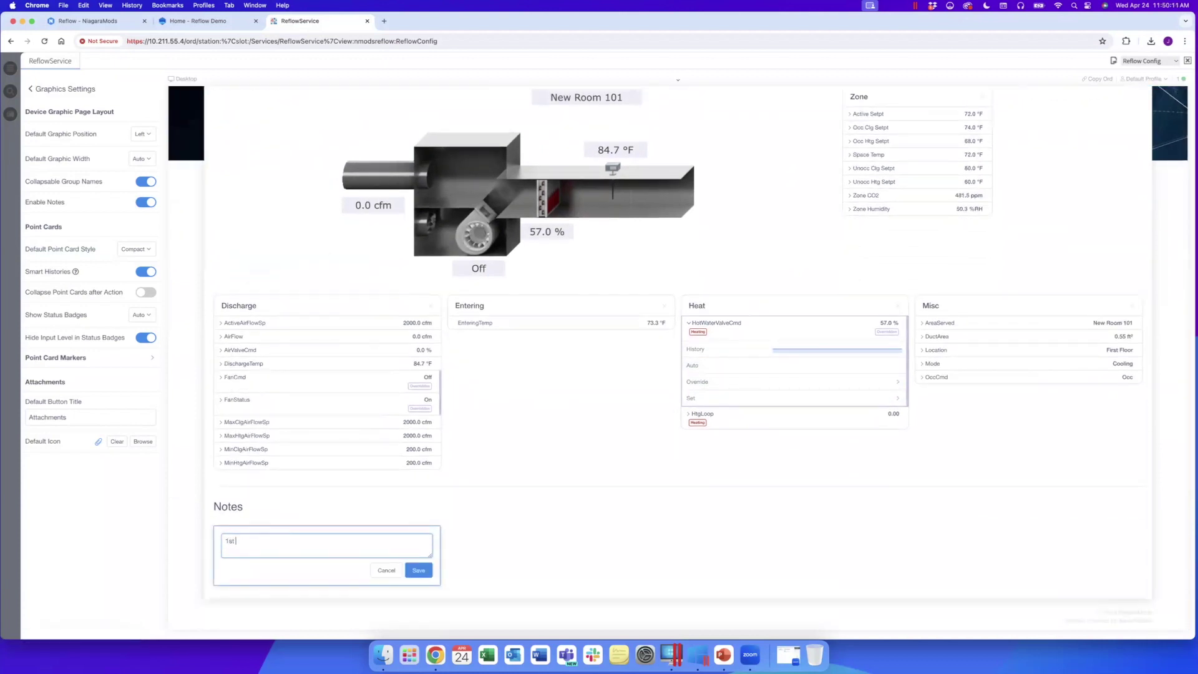
click(418, 571)
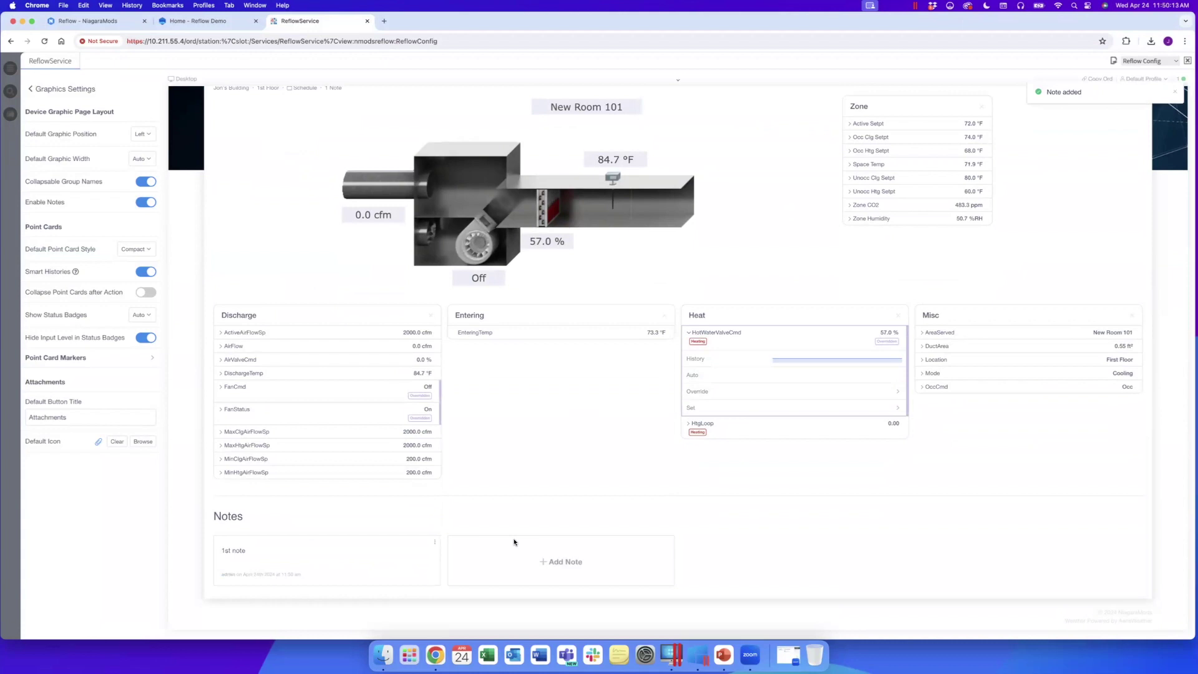
Add and save two more notes on VAV 1 01's equipment page, reading "2nd note" and "3rd note".
text(2nd note)
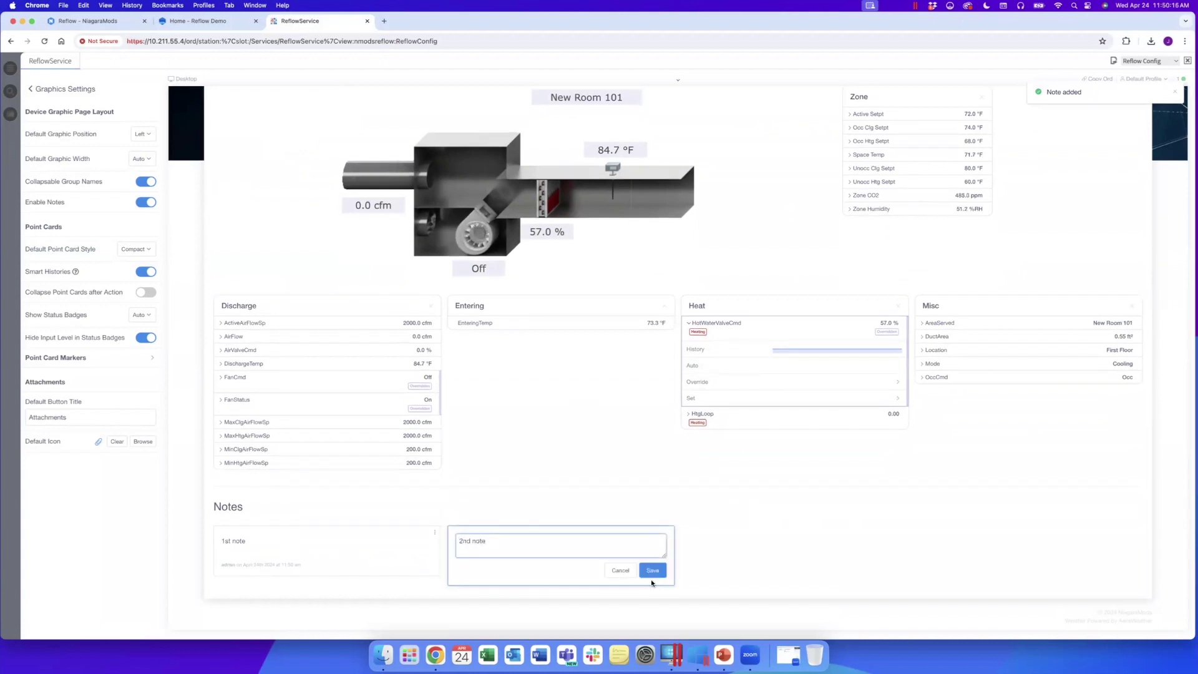
click(651, 570)
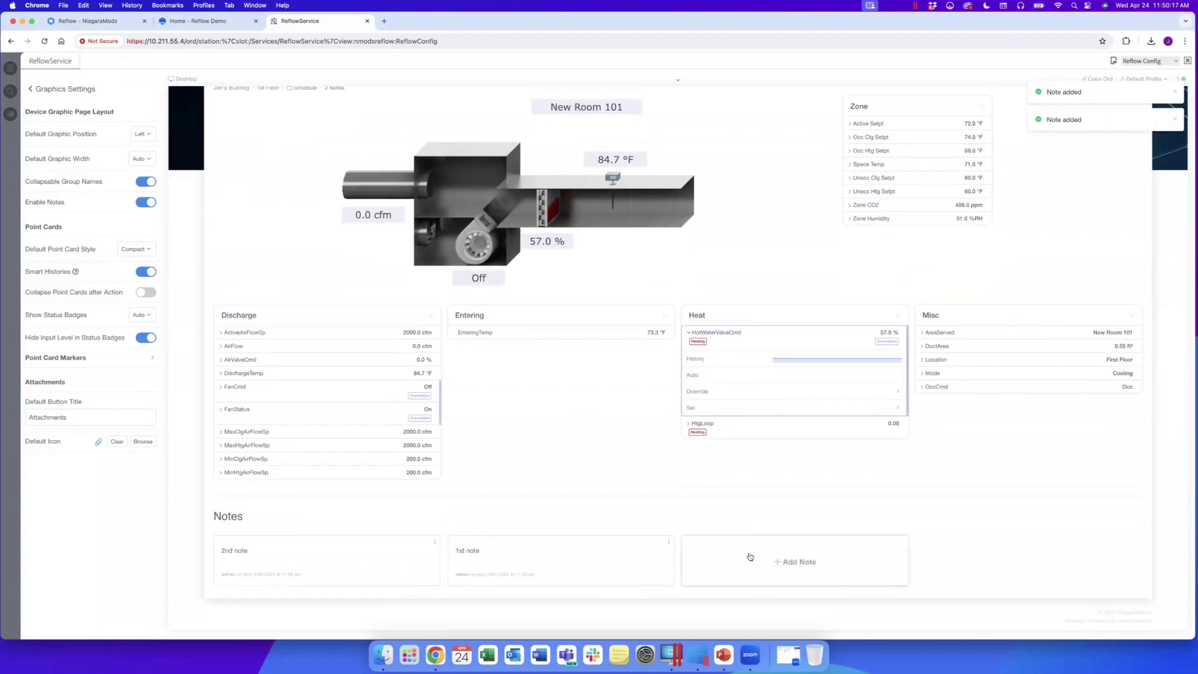
text(3rd note)
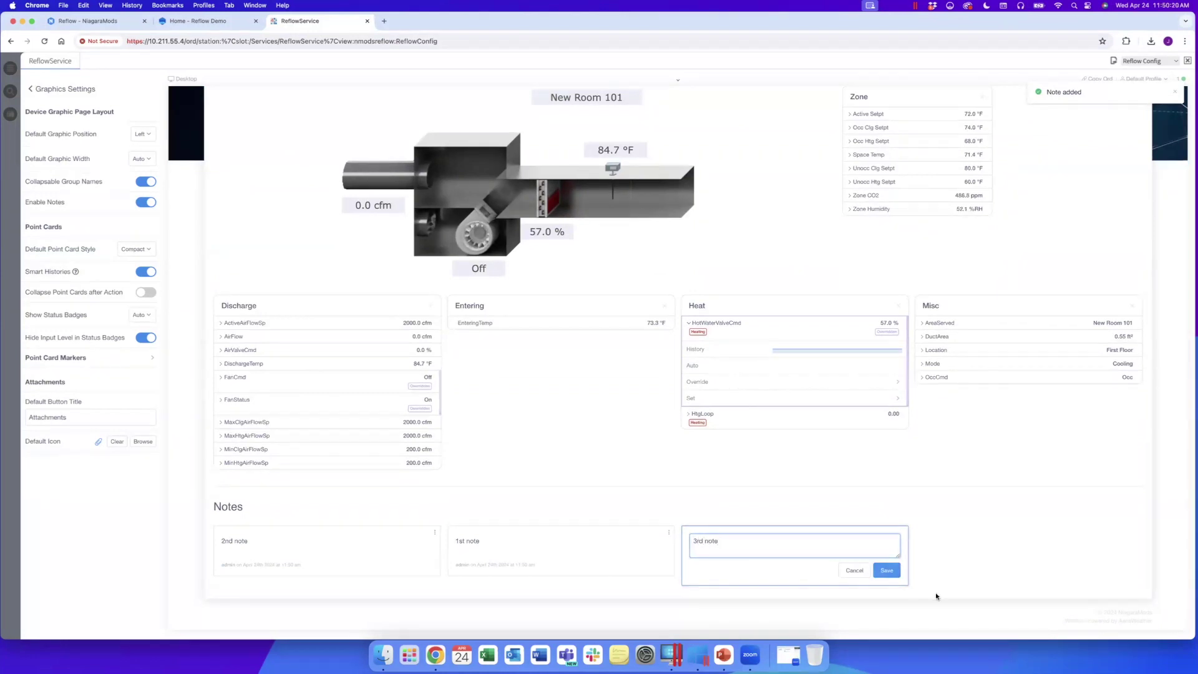
click(881, 570)
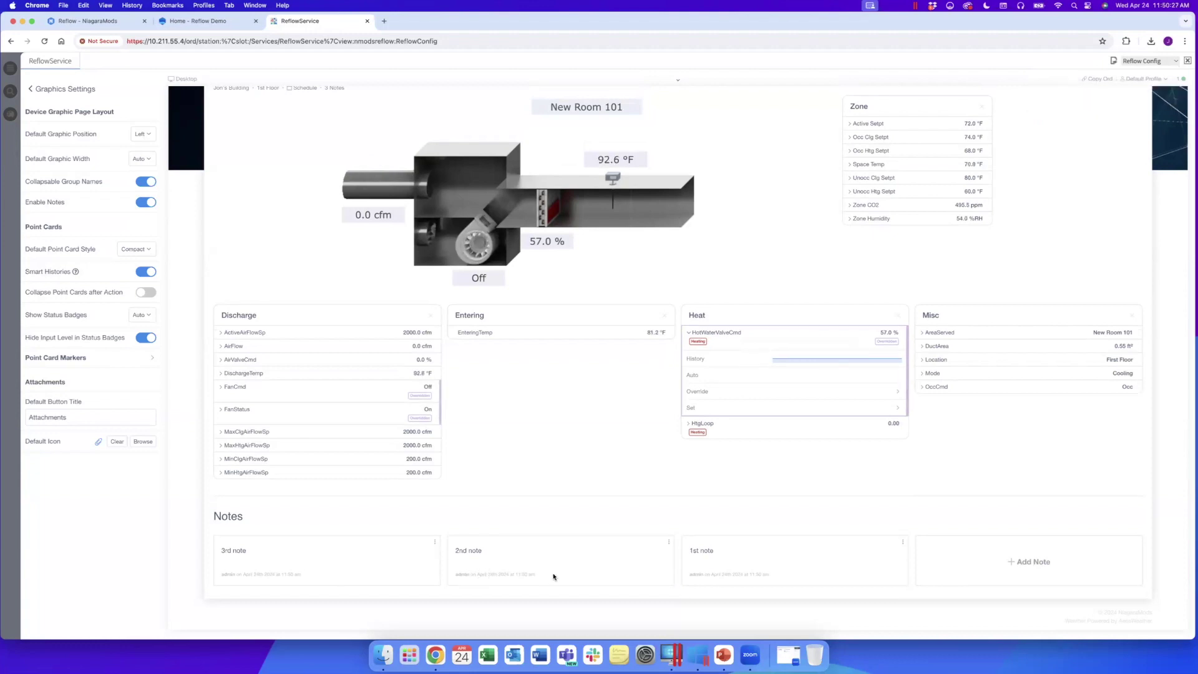
Flag the 2nd note to move it ahead of the 3rd, mark the 1st note as a warning, and check the page header's notes indicator.
click(668, 542)
click(651, 541)
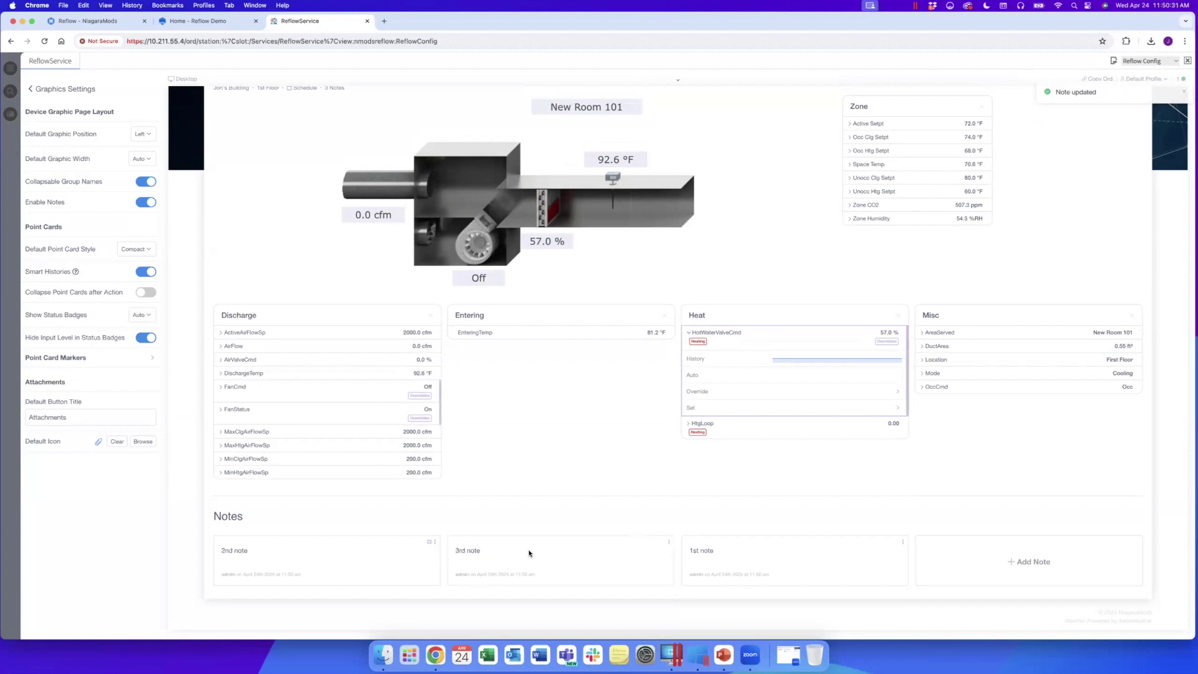
click(903, 542)
click(880, 543)
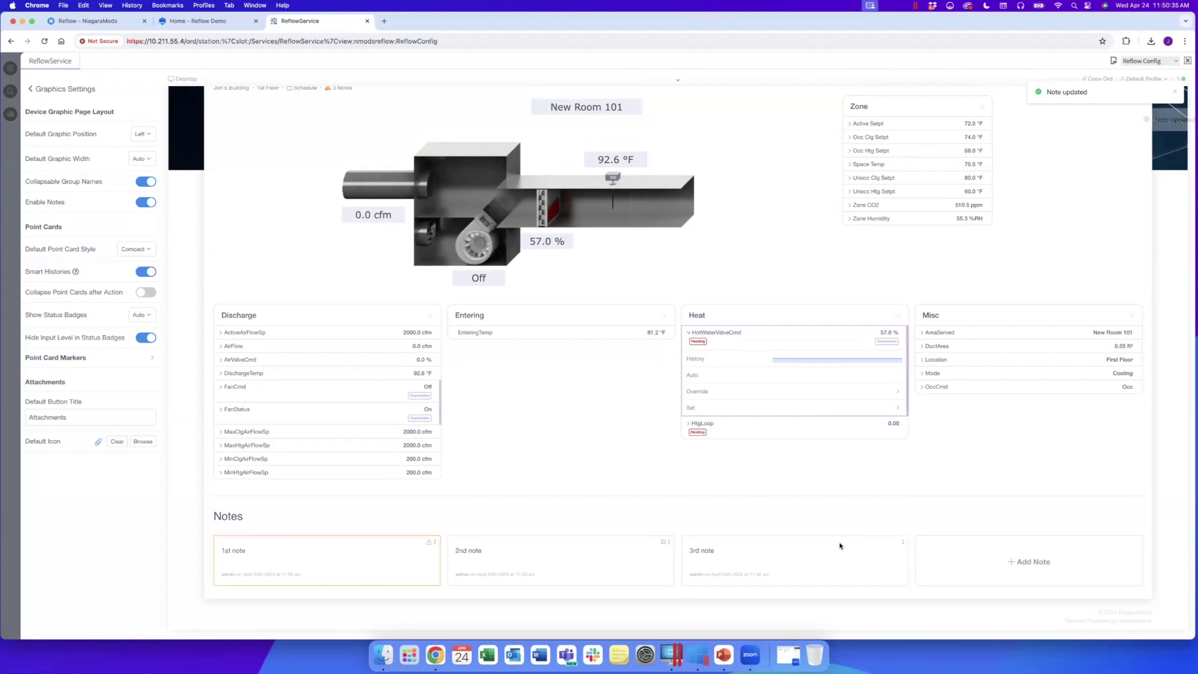
scroll(396, 551, up, 3)
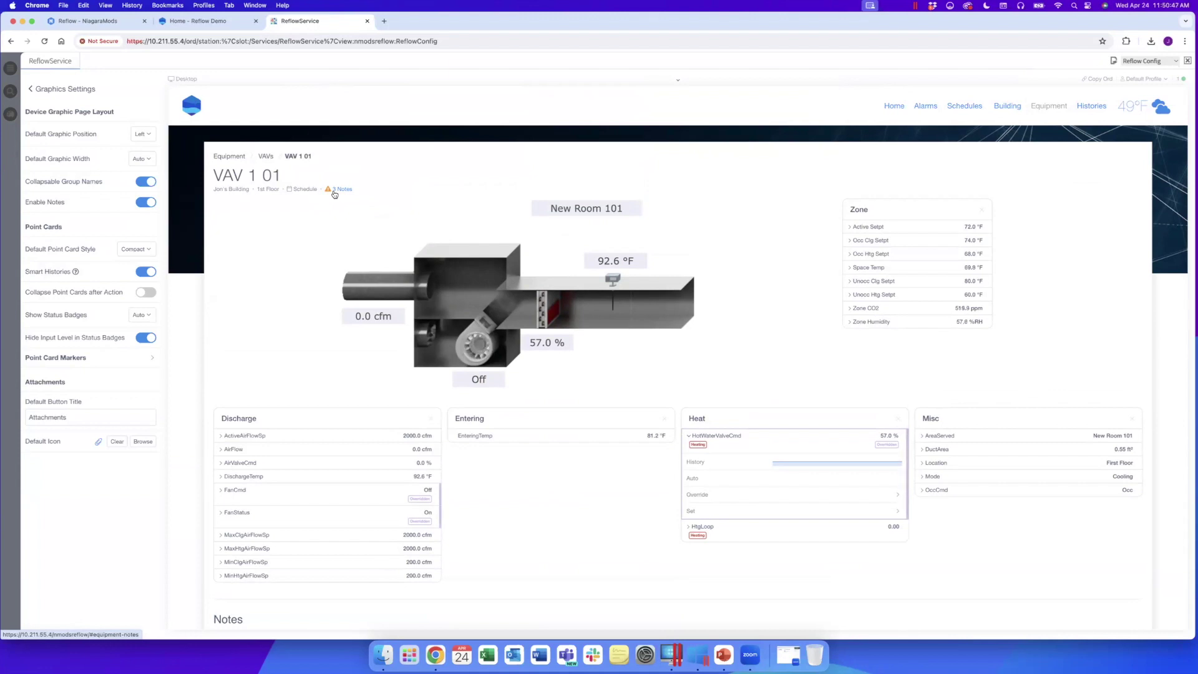
Leave the equipment graphics settings for the main configuration list and open the site's home dashboard.
click(46, 91)
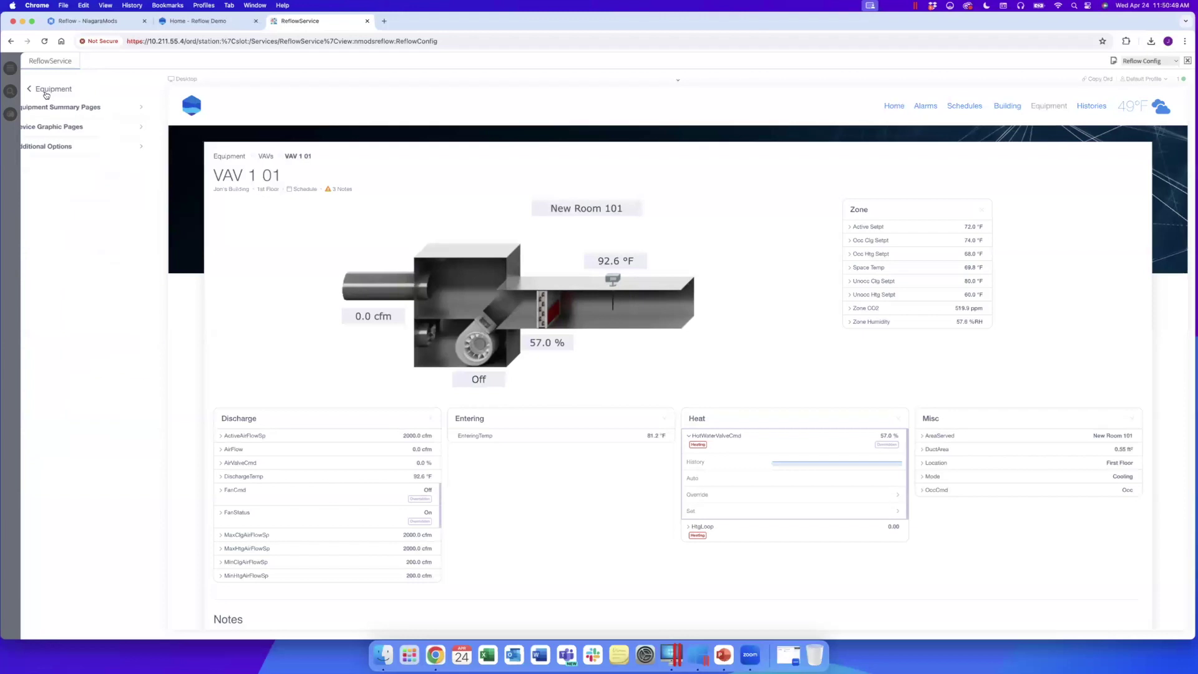
click(45, 91)
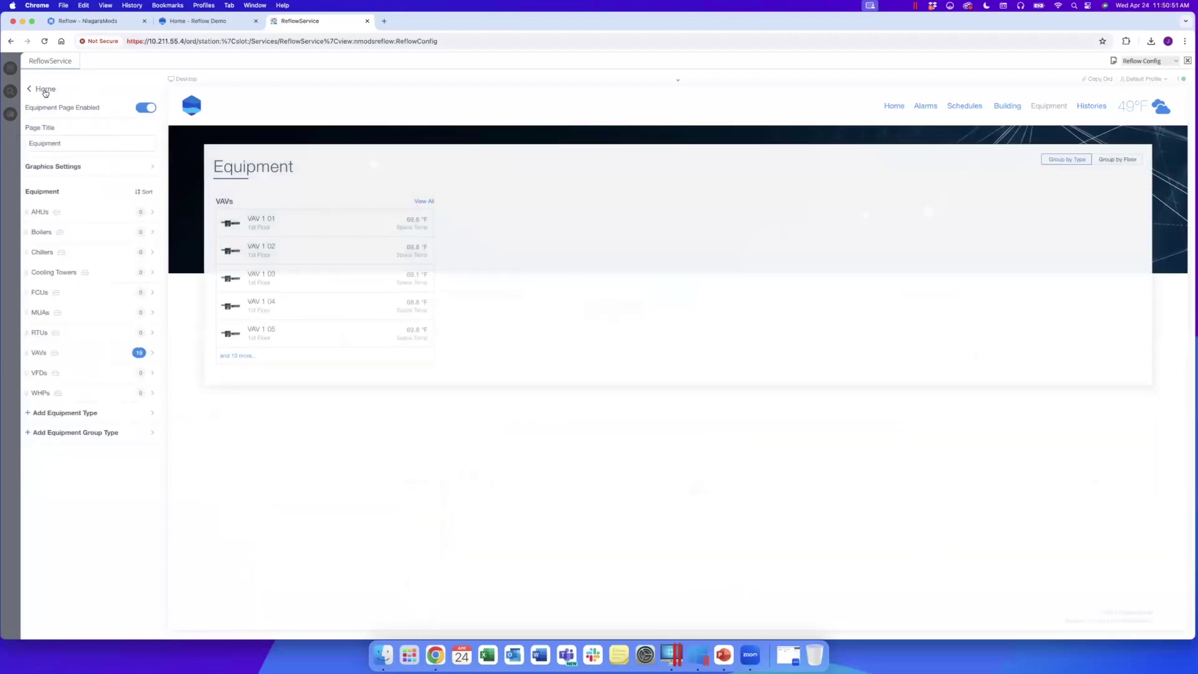
click(45, 90)
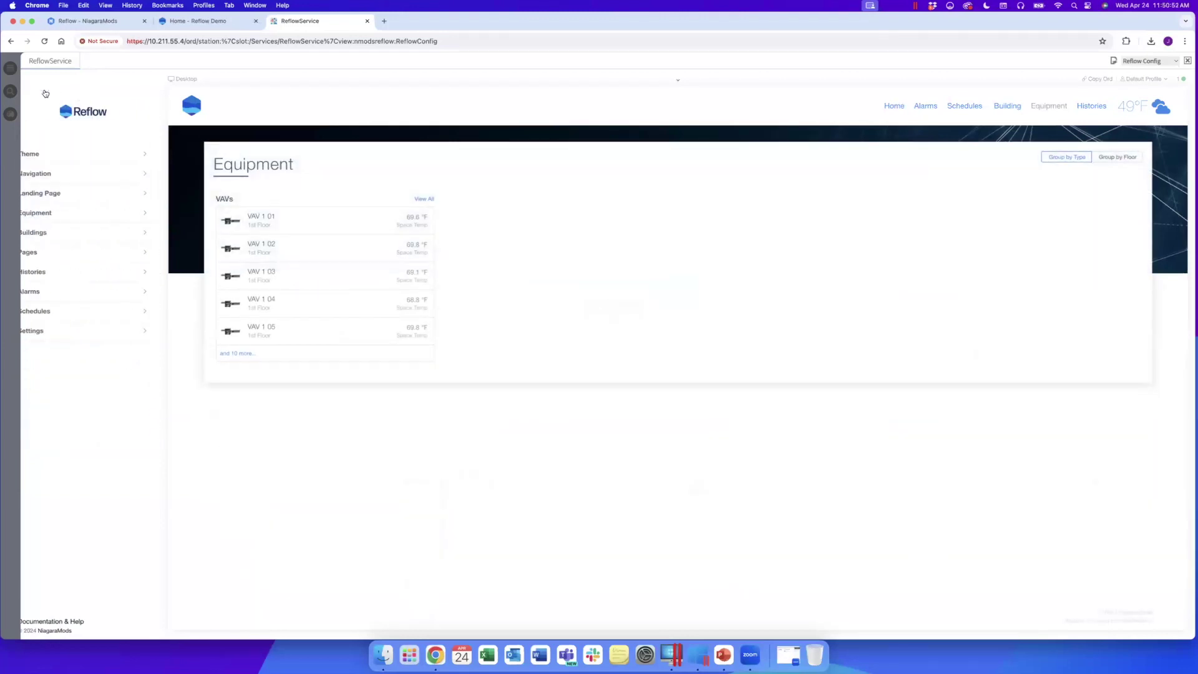
click(191, 108)
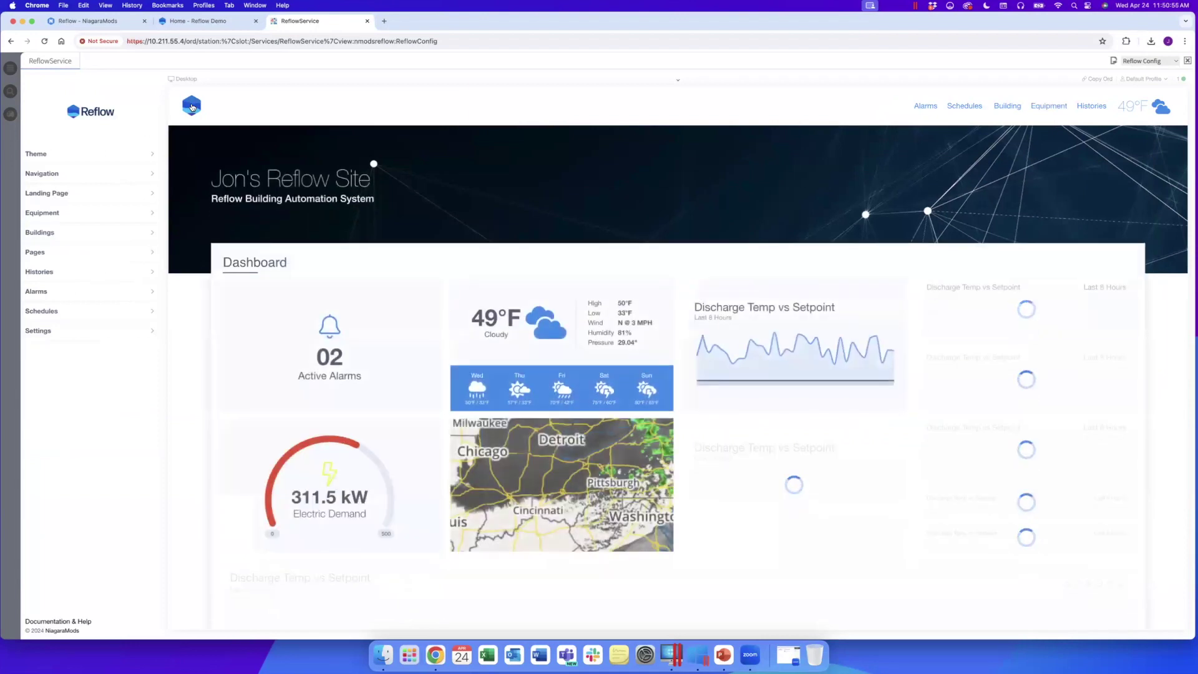